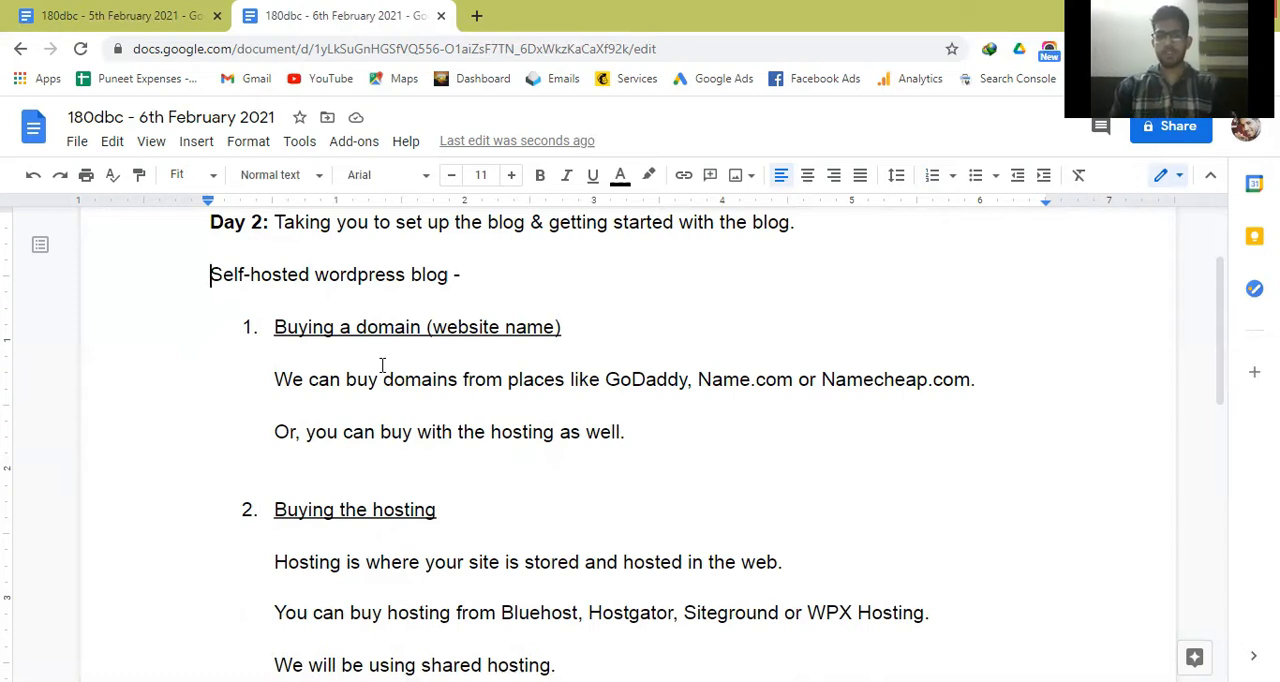
Add ".com" after GoDaddy in the sentence listing places to buy domains.
key("Down")
key("Down")
key("Down")
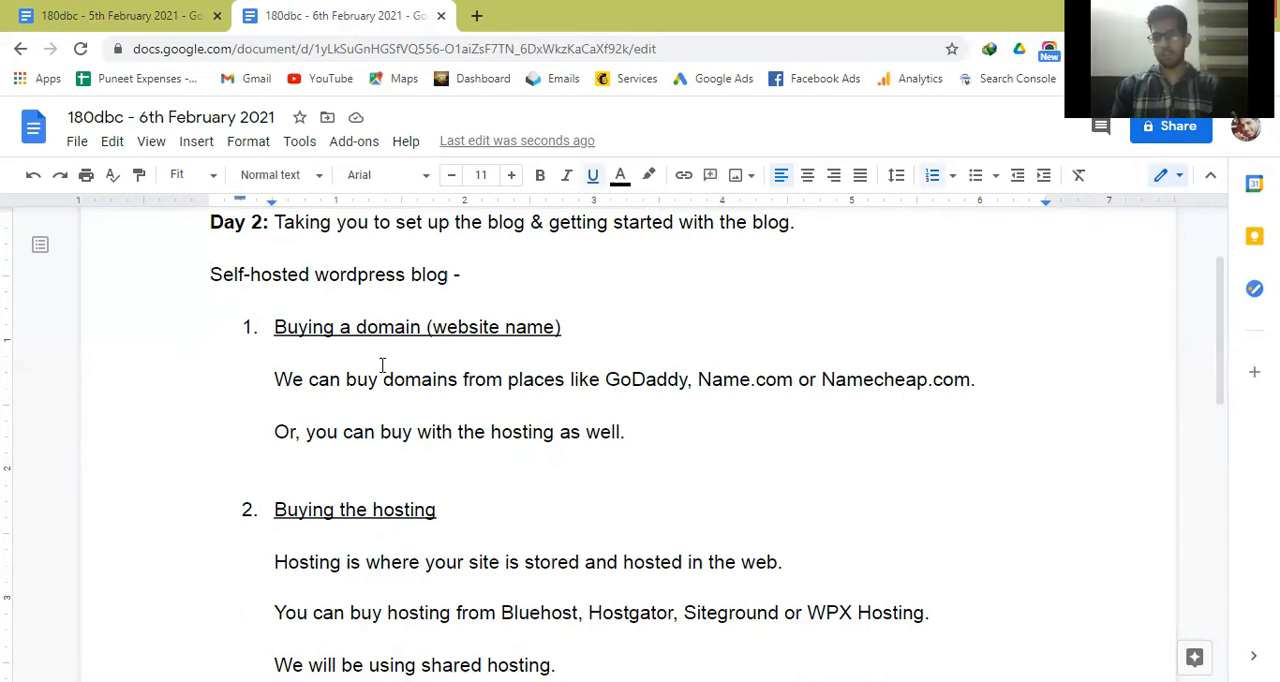
key("Down")
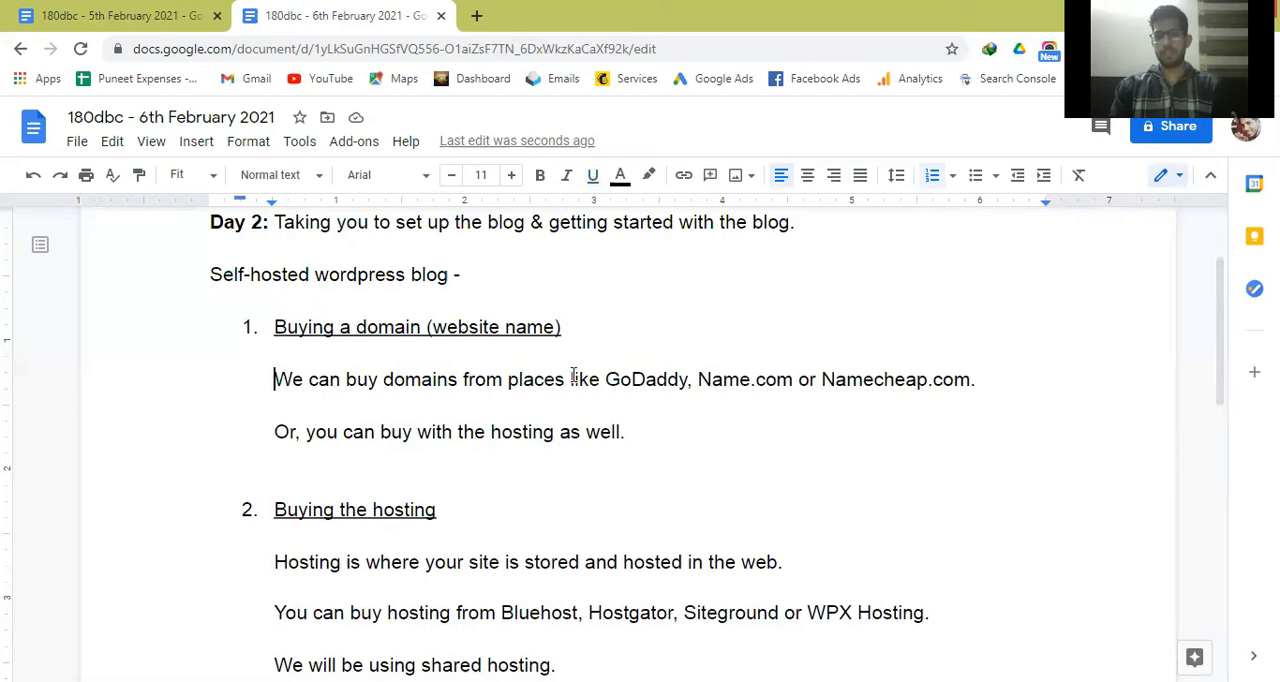
left_click_drag(605, 379, 689, 384)
left_click(689, 384)
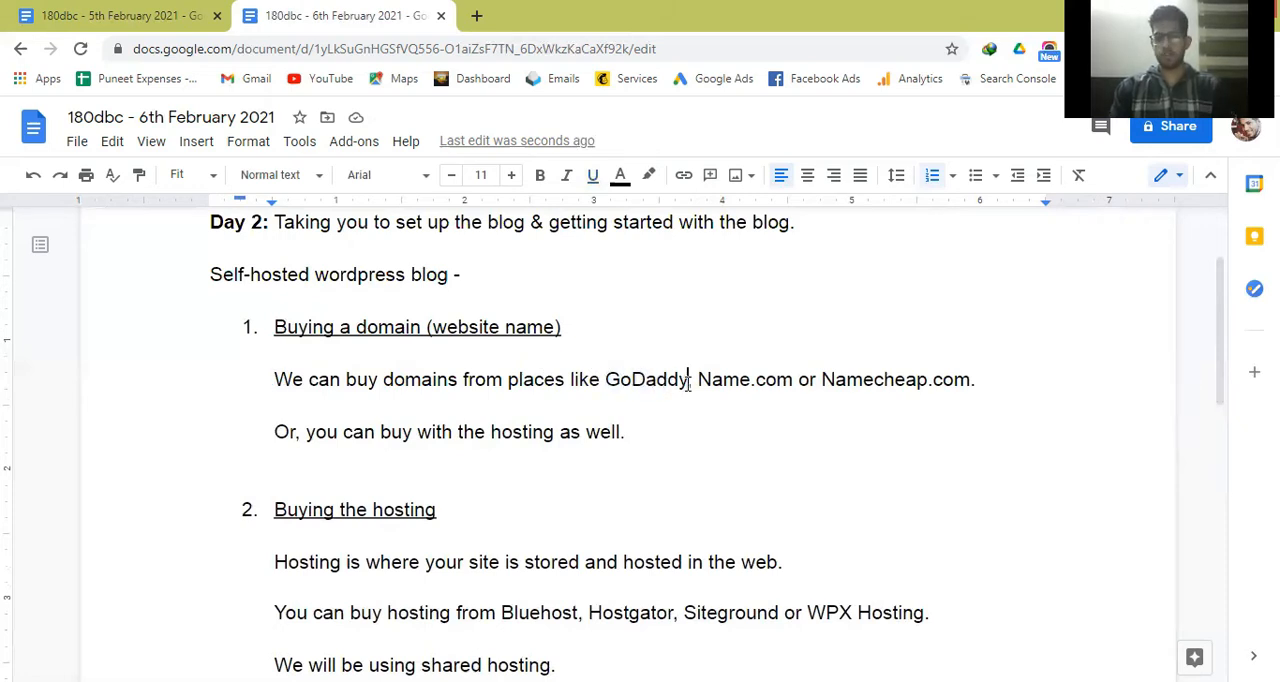
type(".com")
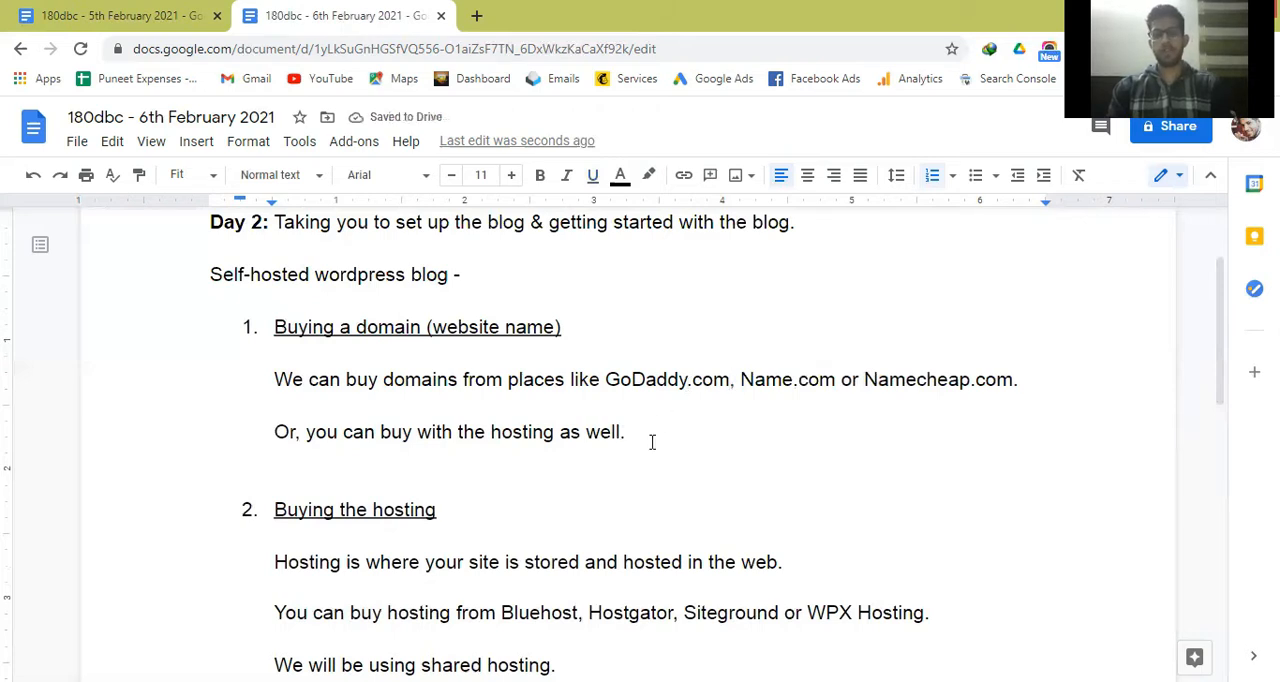
key("Left")
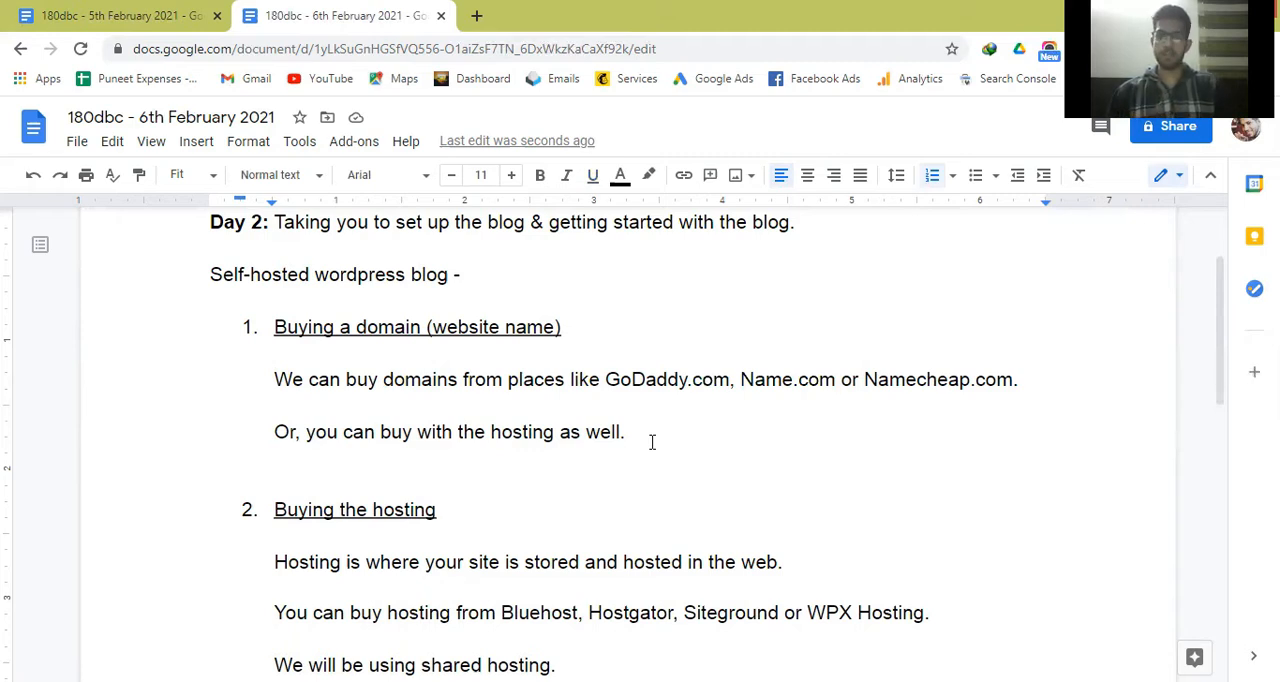
key("Right")
key("Right")
key("Right")
key("Right")
key("Right")
key("Right")
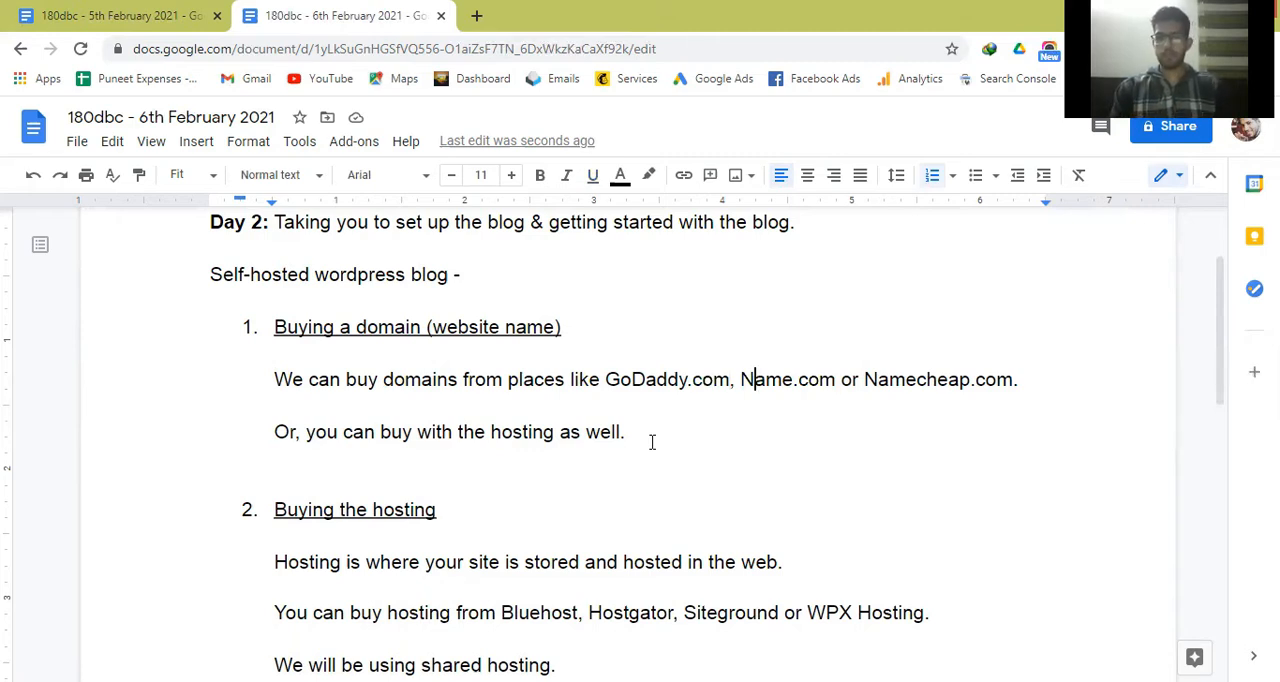
key("Right")
key("Right")
key("Right")
key("Right")
key("Right")
key("Left")
key("Left")
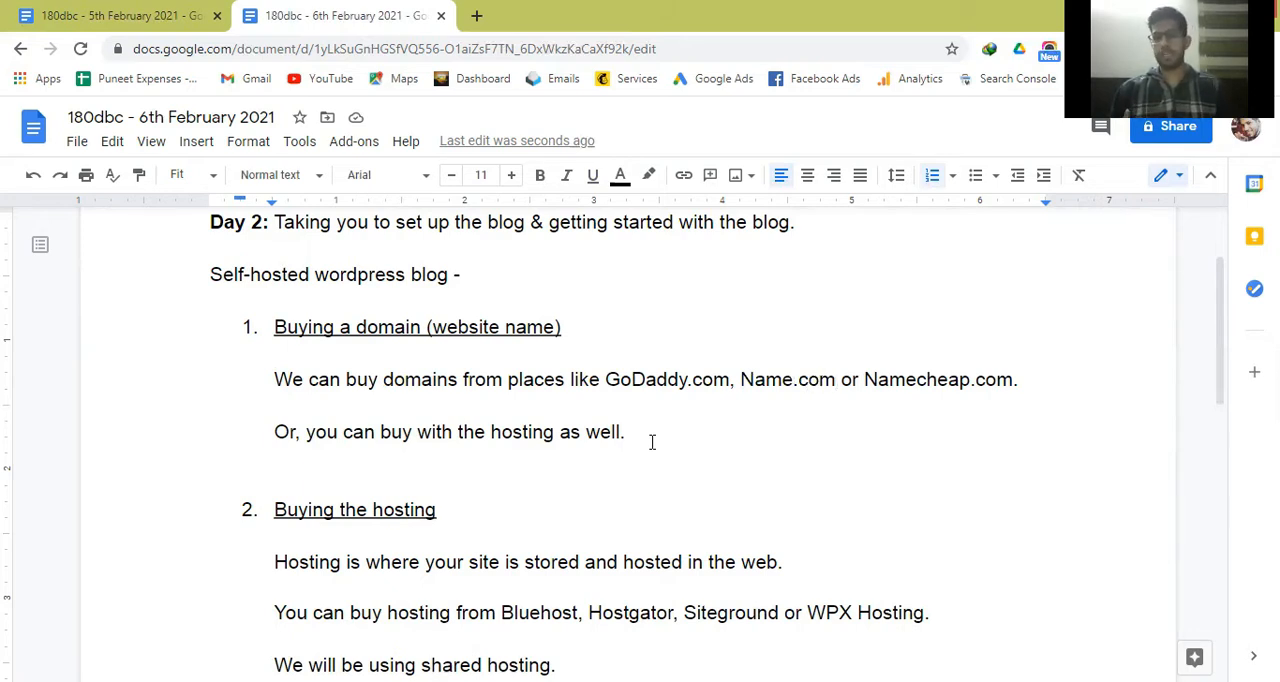
key("Down")
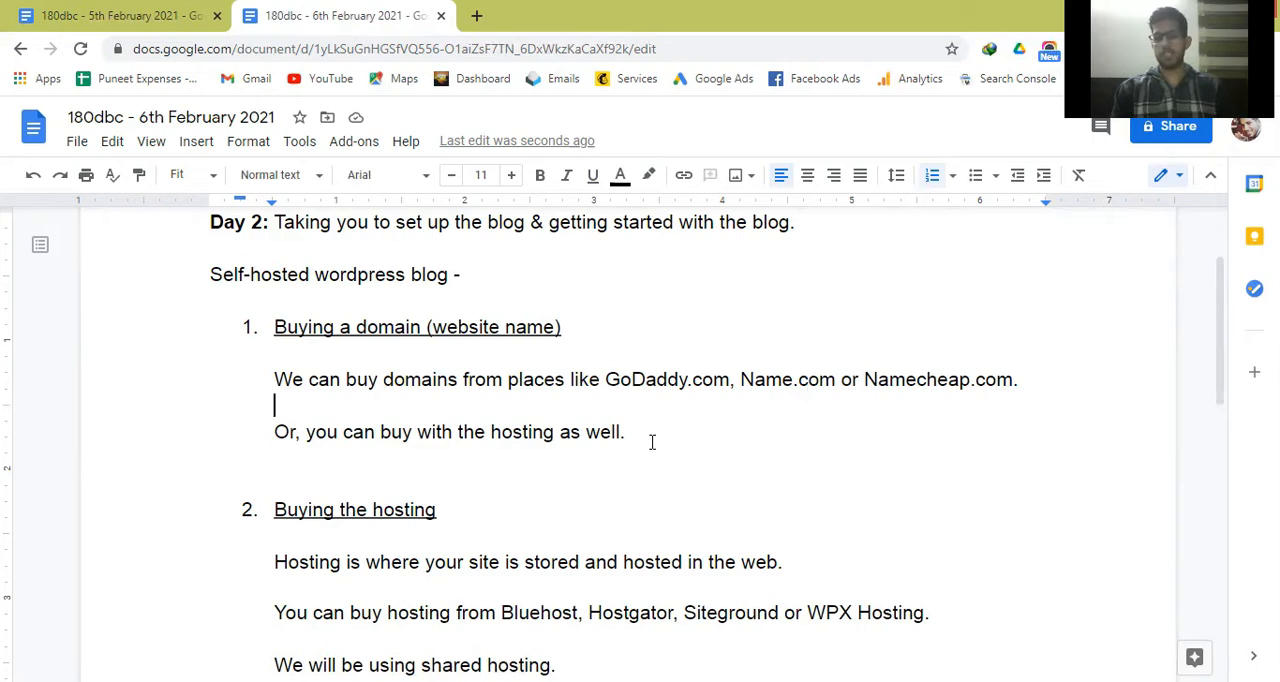
key("Down")
key("Down")
key("Down")
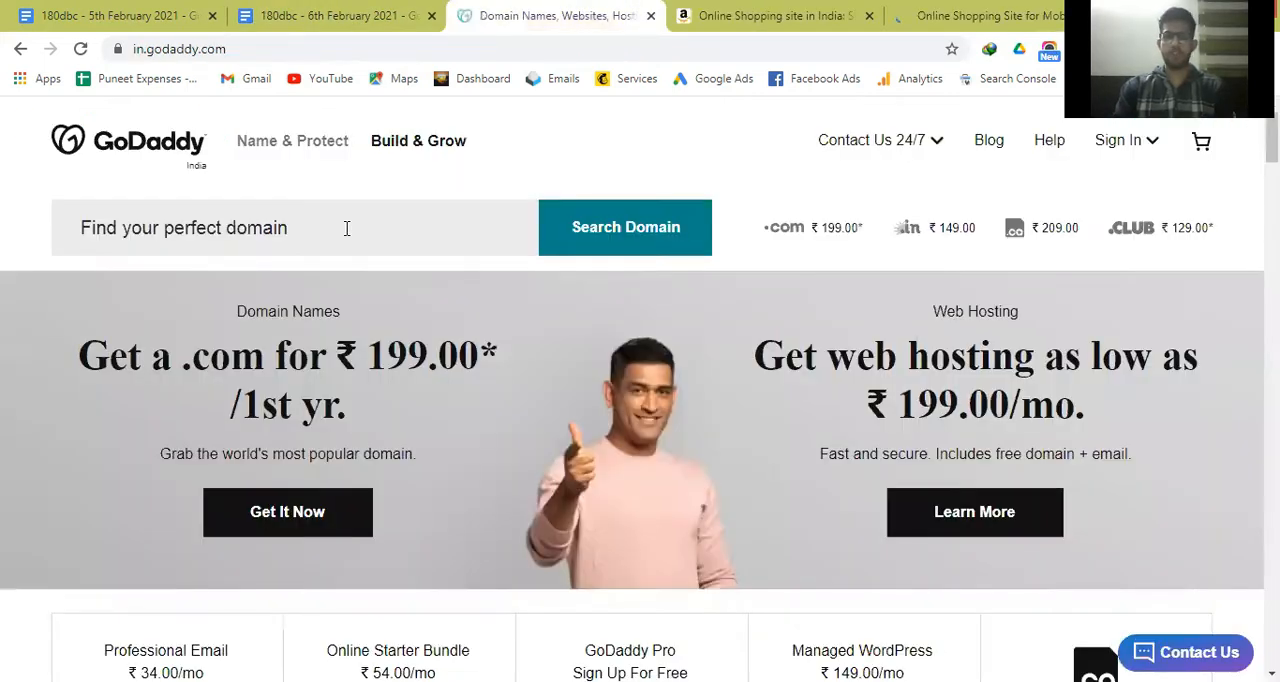
Search GoDaddy for the domain betterrelationships.com.
left_click(346, 228)
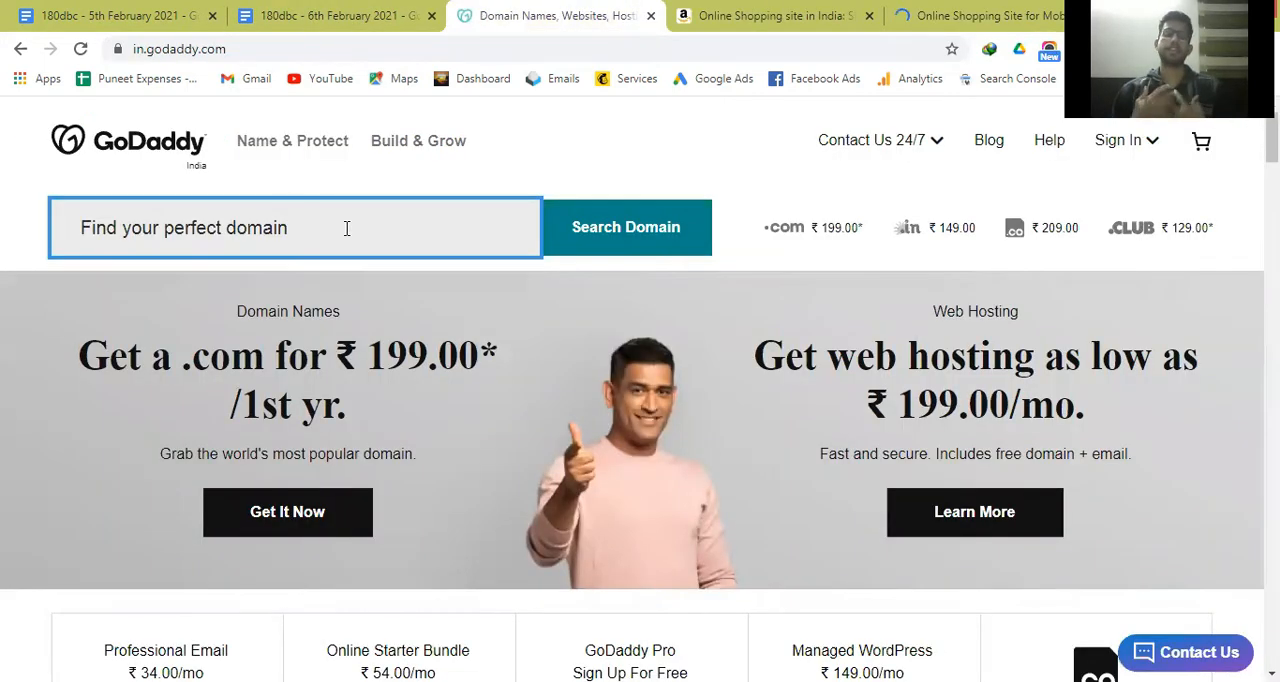
type("better relation")
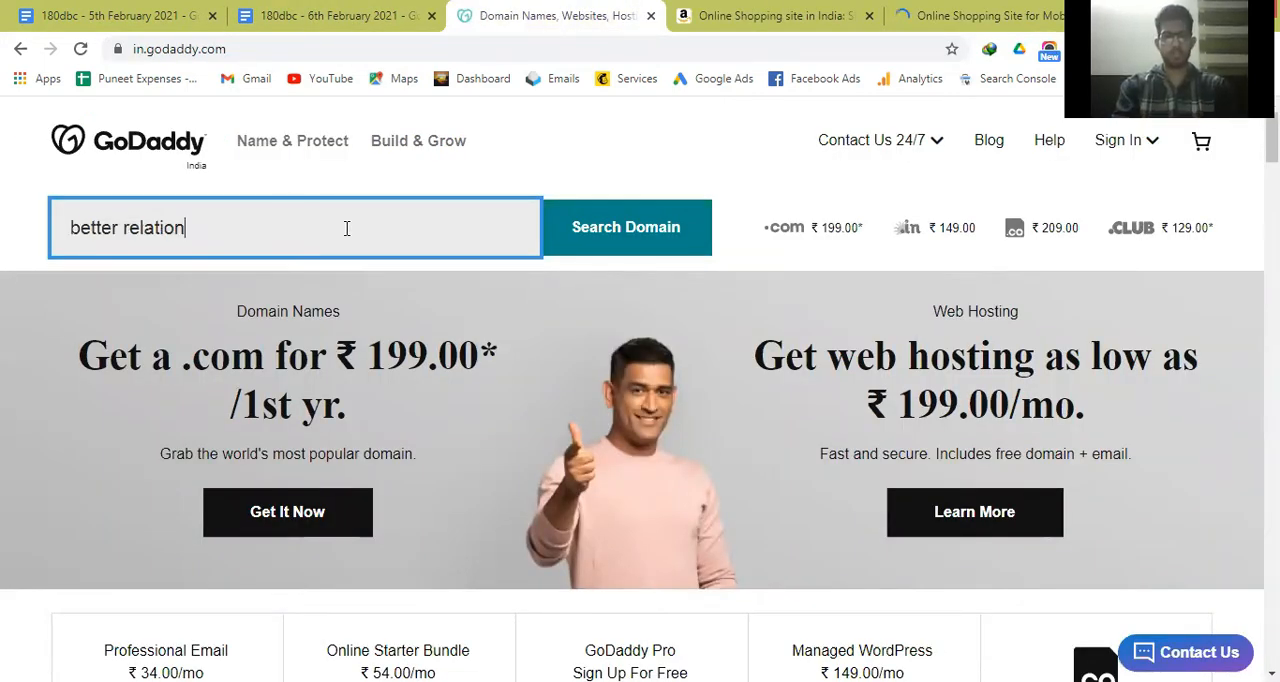
key("BackSpace")
key("BackSpace")
key("BackSpace")
key("BackSpace")
key("BackSpace")
key("BackSpace")
key("BackSpace")
key("BackSpace")
key("BackSpace")
type("rela")
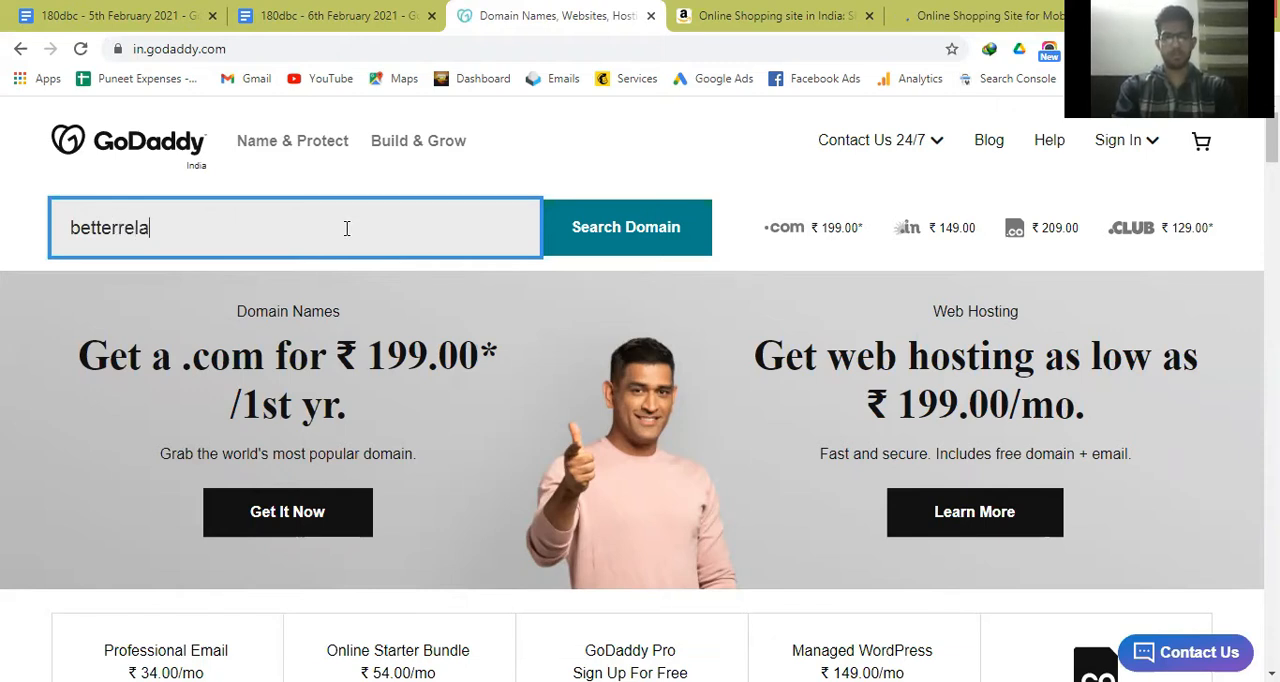
type("tionships.co")
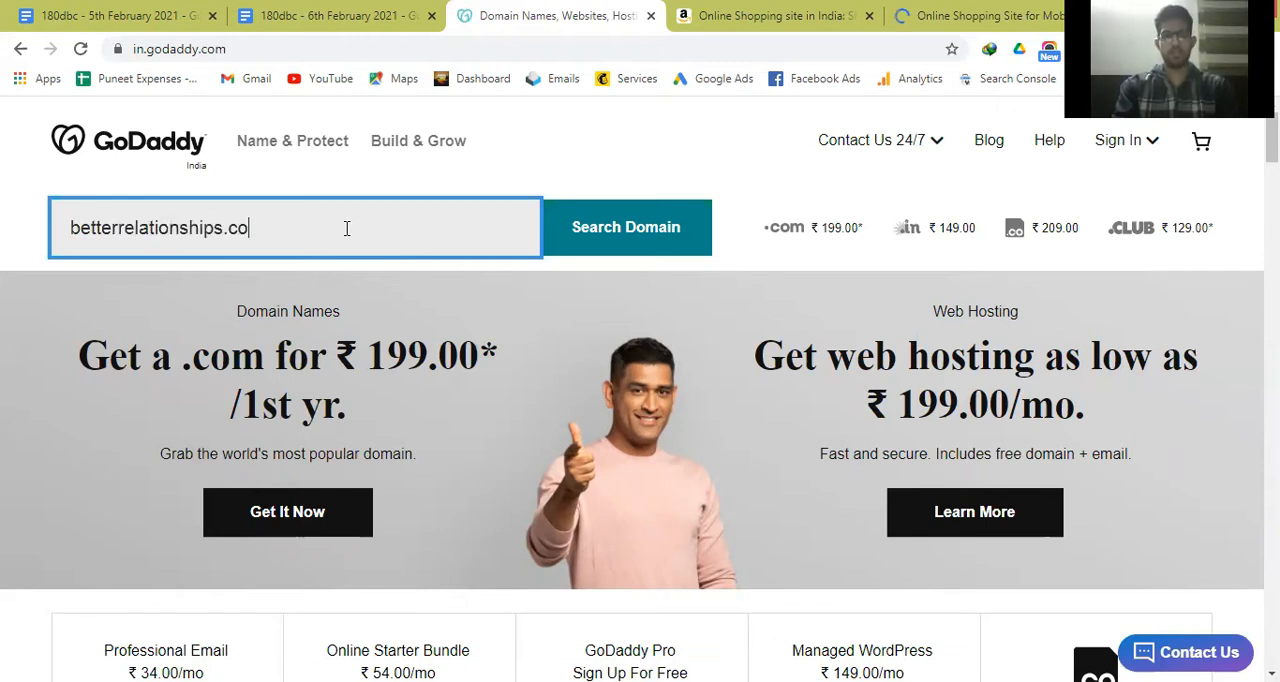
type("m")
key("Return")
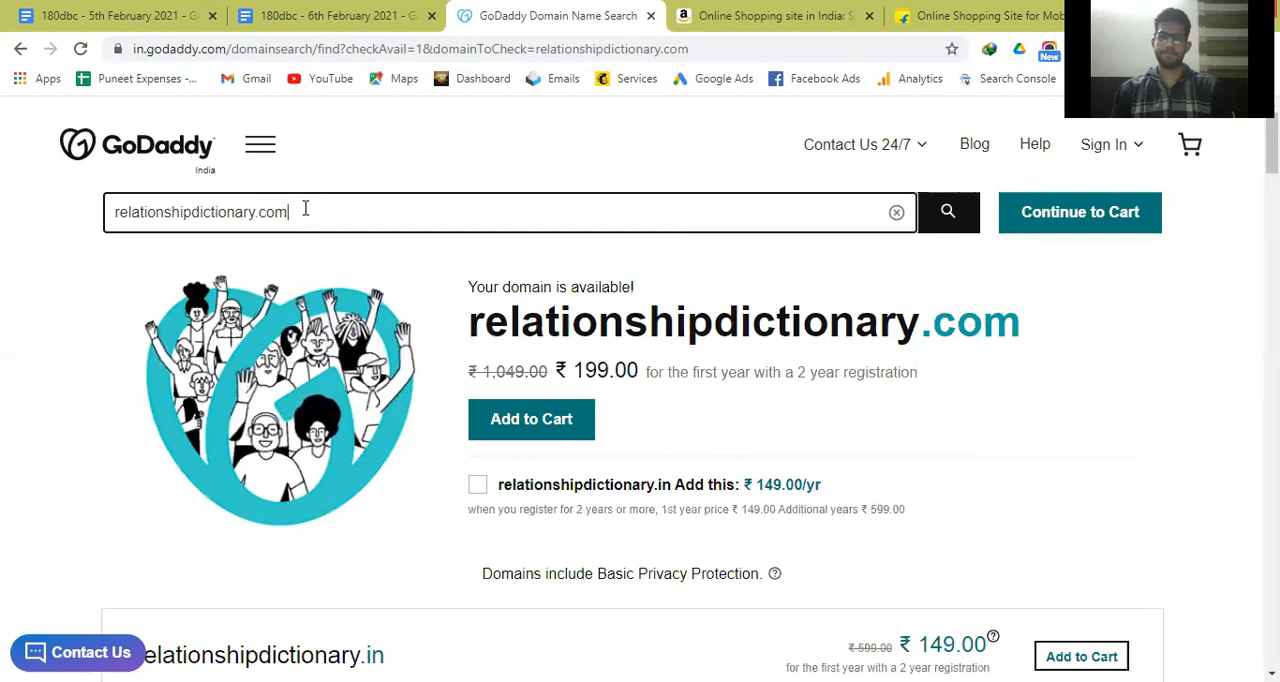
Switch to the 6th February document and add the line "My domain name is Admiring Life - Building Better Relationships" below the domain tips.
key("ctrl+shift+Tab")
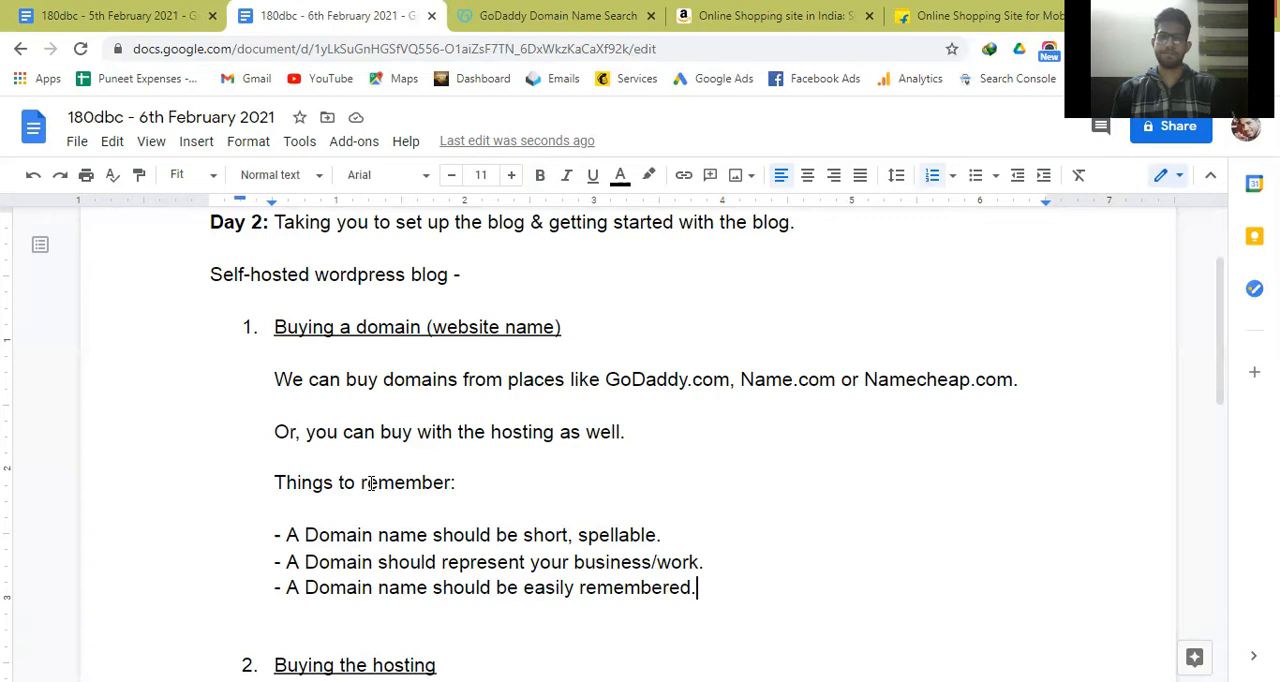
key("Up")
type(".")
key("BackSpace")
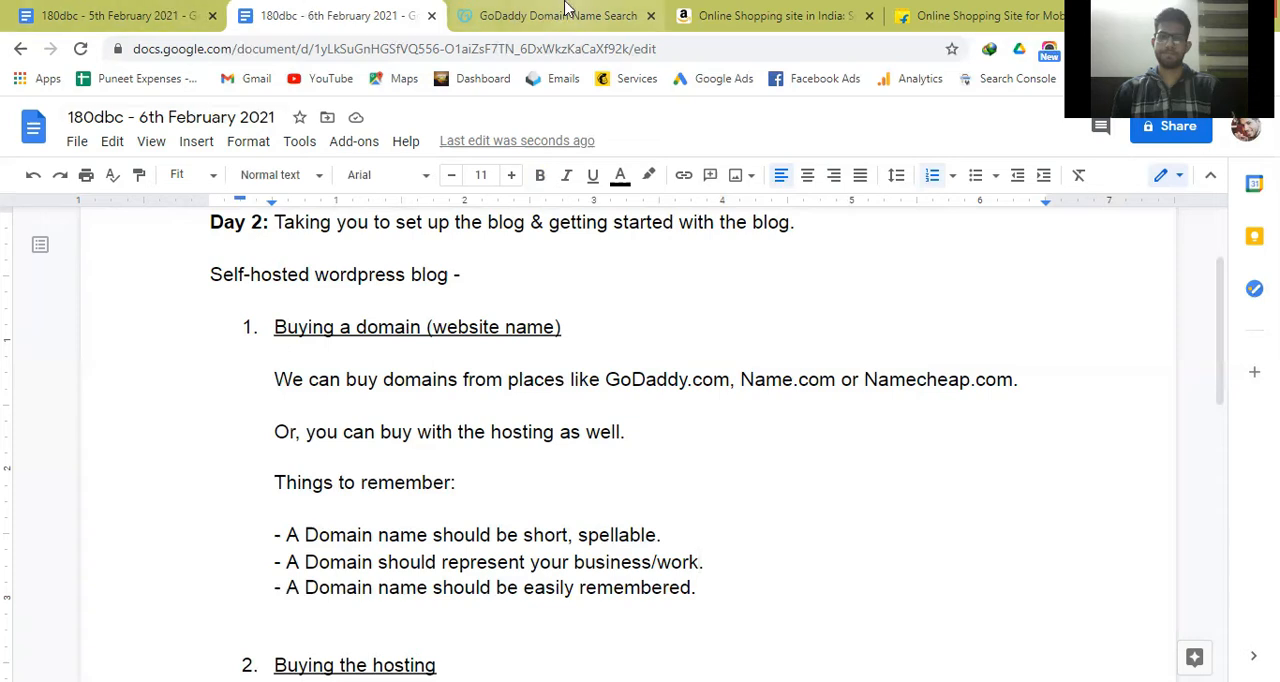
left_click_drag(605, 380, 877, 396)
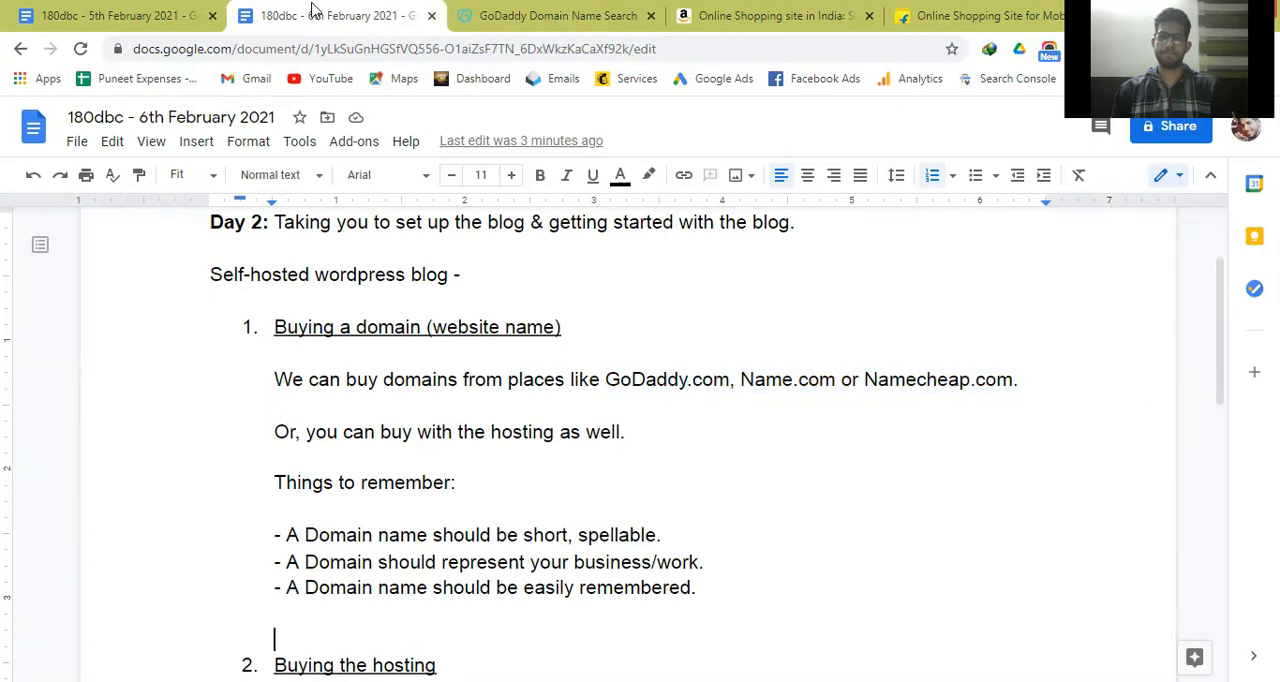
type("My dm")
key("BackSpace")
type("omain name is Admiring Life - ")
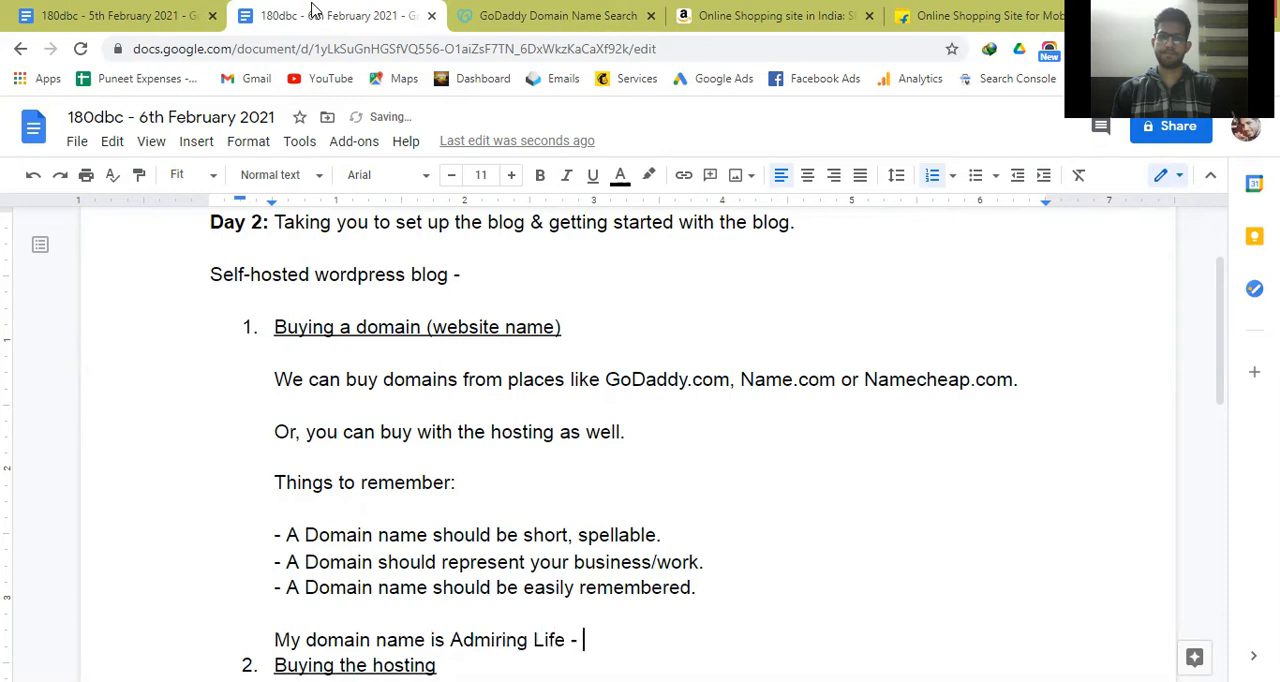
type("Crea")
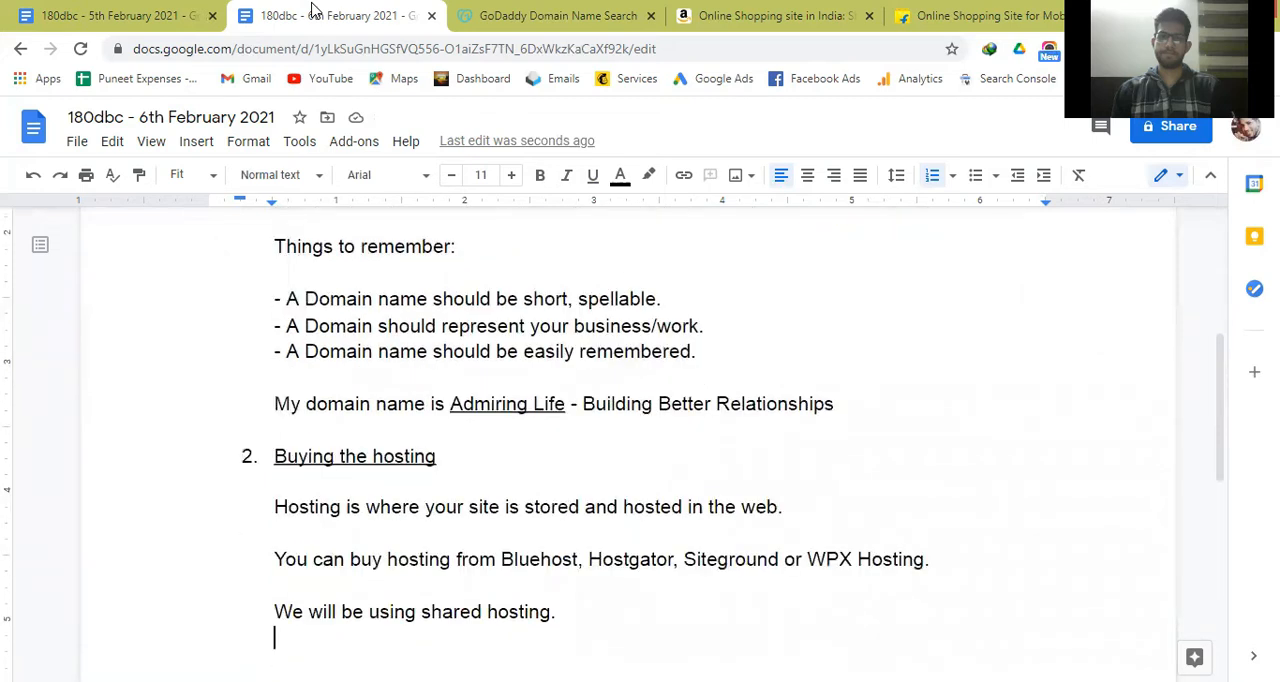
Underline "shared hosting." in the last sentence of the Buying the hosting section.
key("Return")
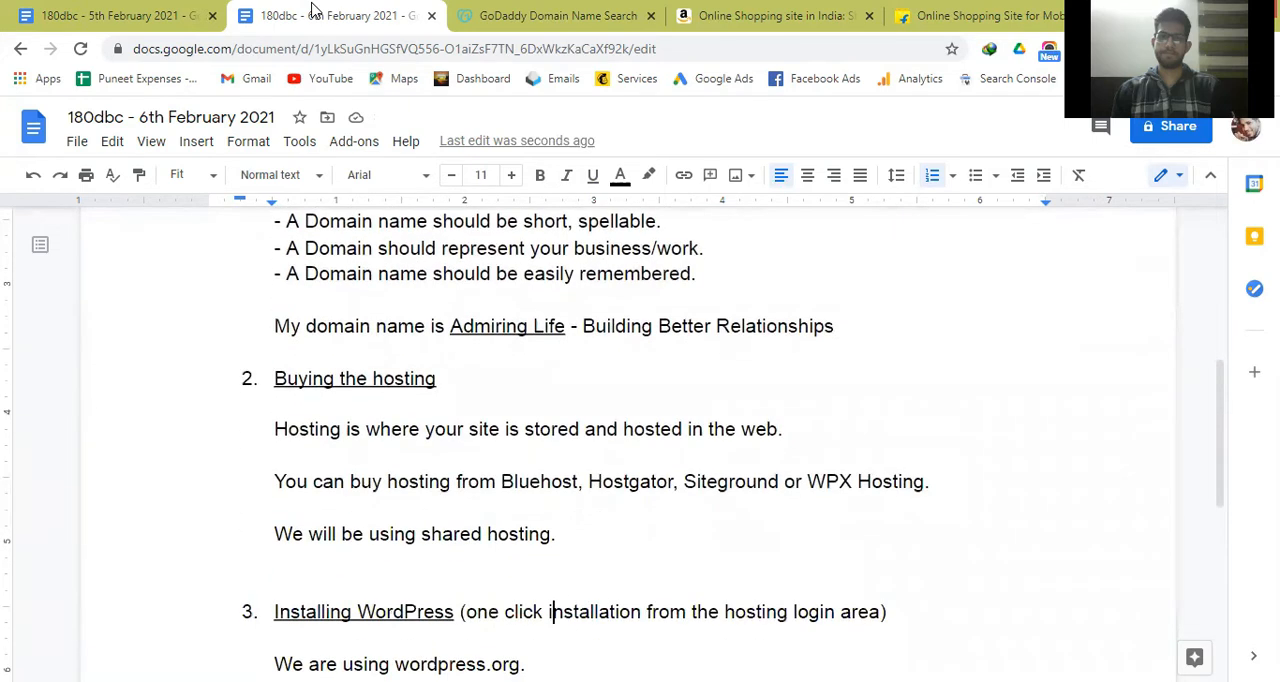
key("Up")
key("Left")
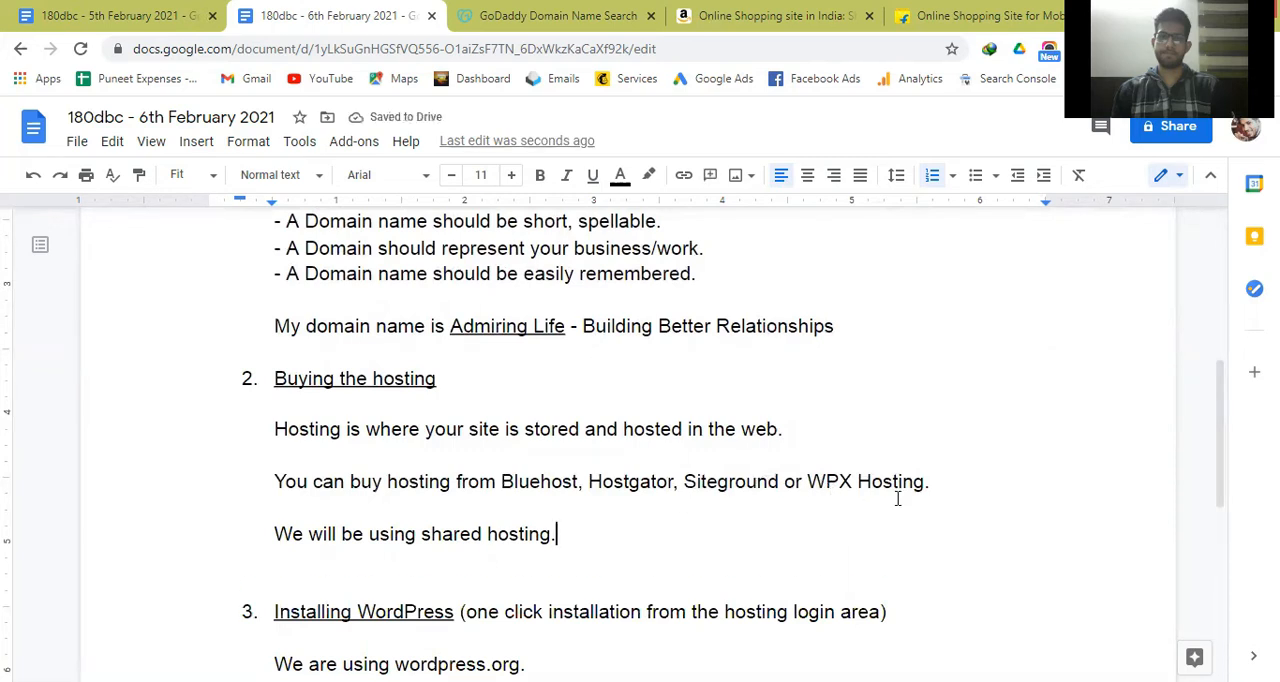
key("ctrl+shift+Left")
key("ctrl+shift+Left")
key("ctrl+shift+Left")
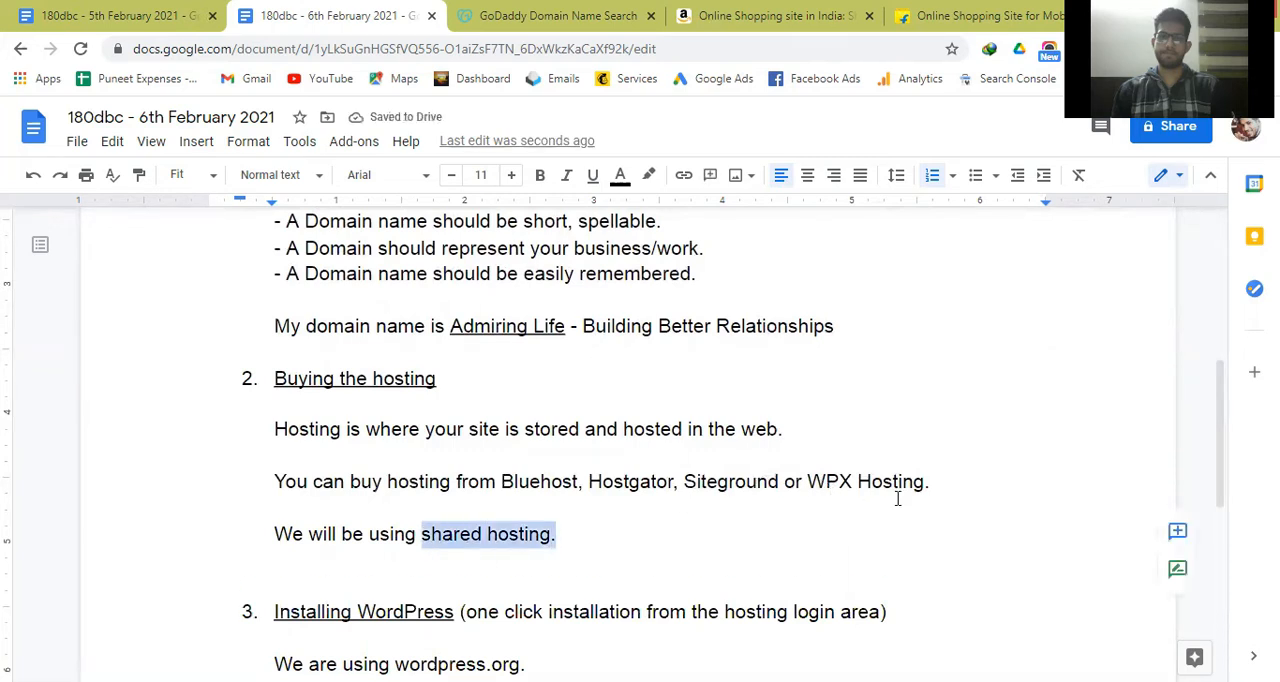
key("ctrl+u")
key("Right")
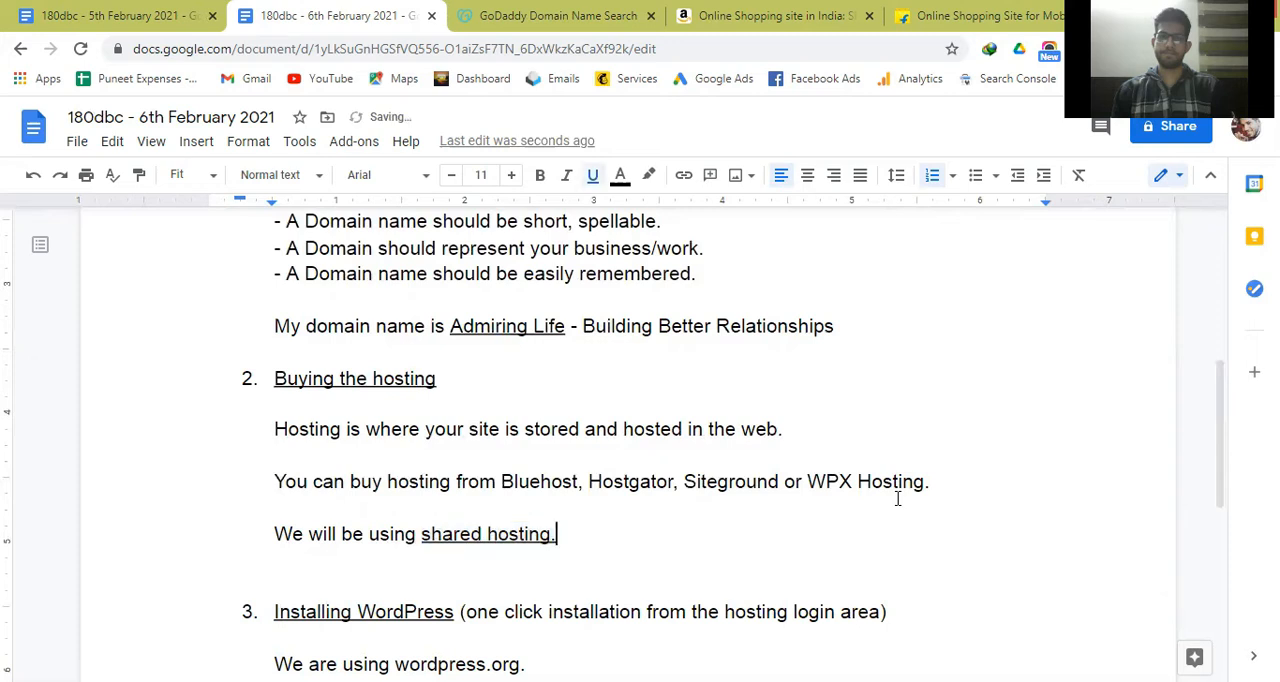
Start a bold, underlined paragraph below the shared hosting sentence reading "The company is hosting 100s or 1000s of websites".
key("Return")
key("Return")
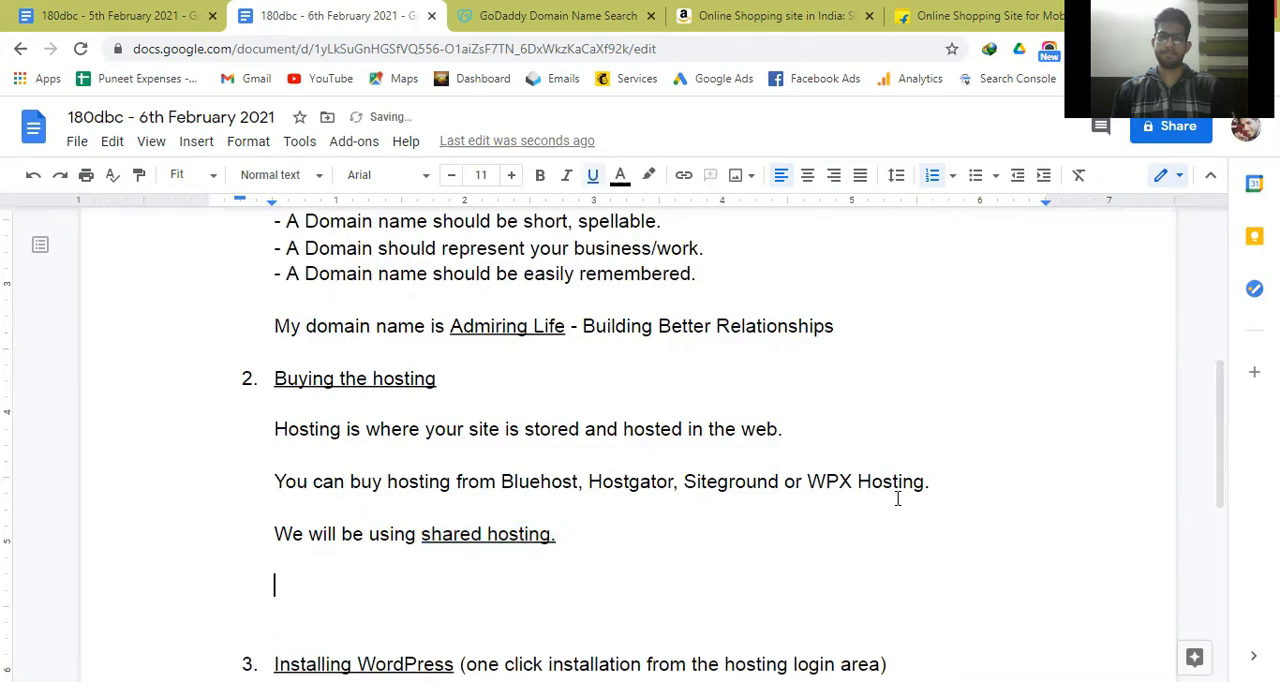
type("Ho")
key("BackSpace")
key("BackSpace")
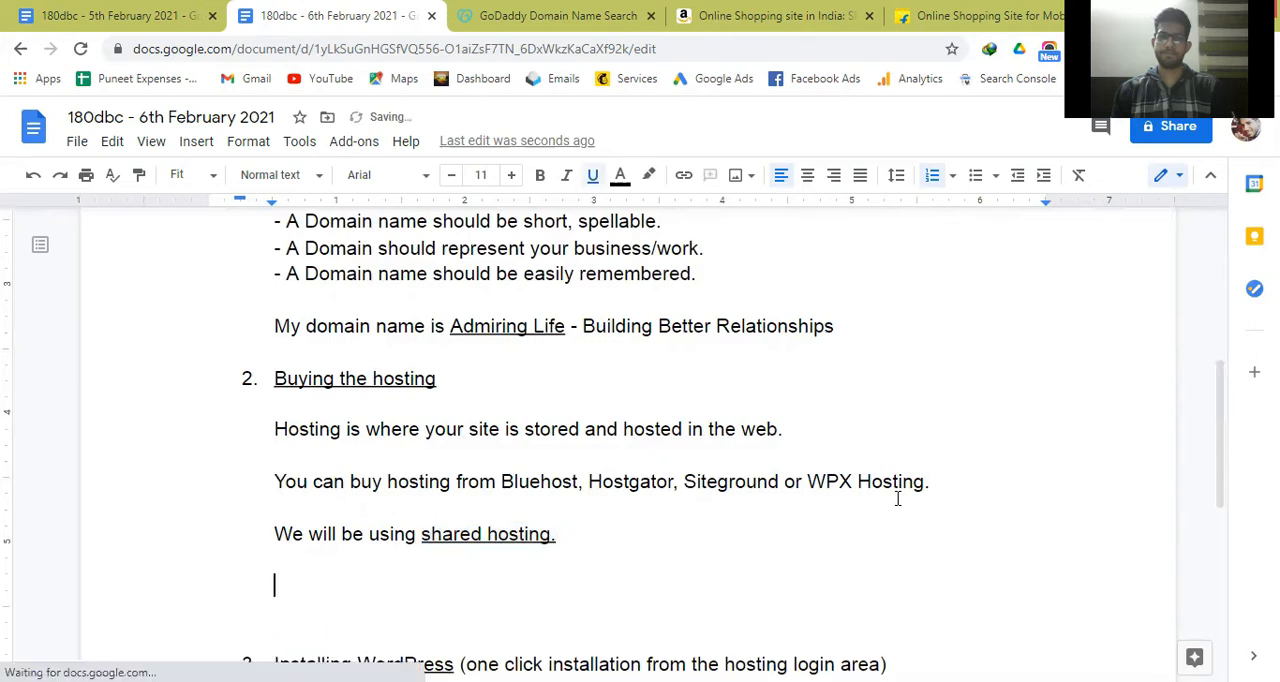
key("ctrl+b")
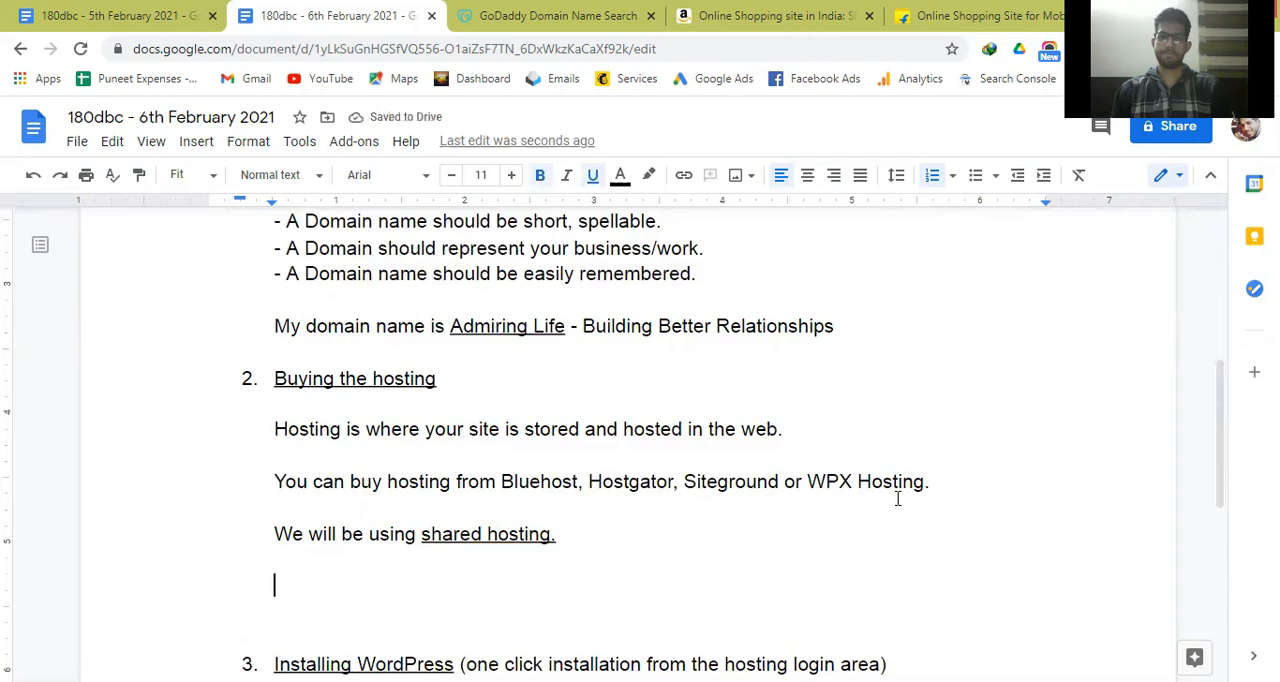
type("The comapn")
key("BackSpace")
key("BackSpace")
key("BackSpace")
type("pany is ")
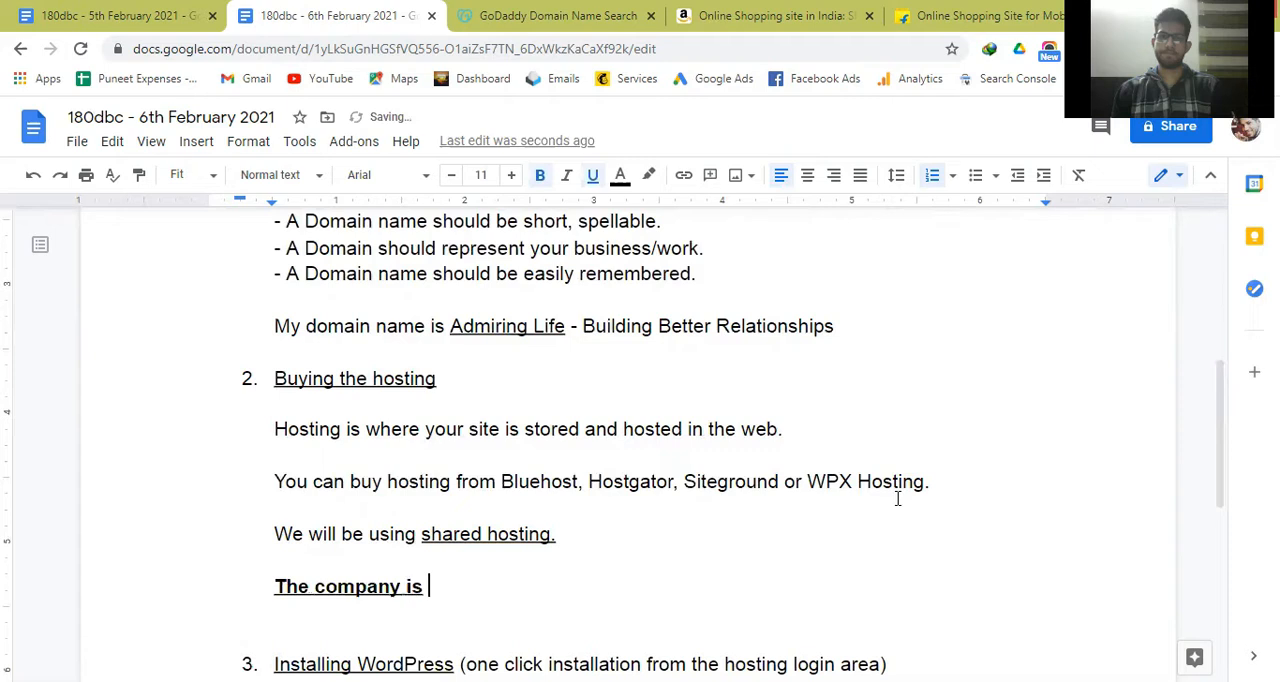
type("hosting 100s")
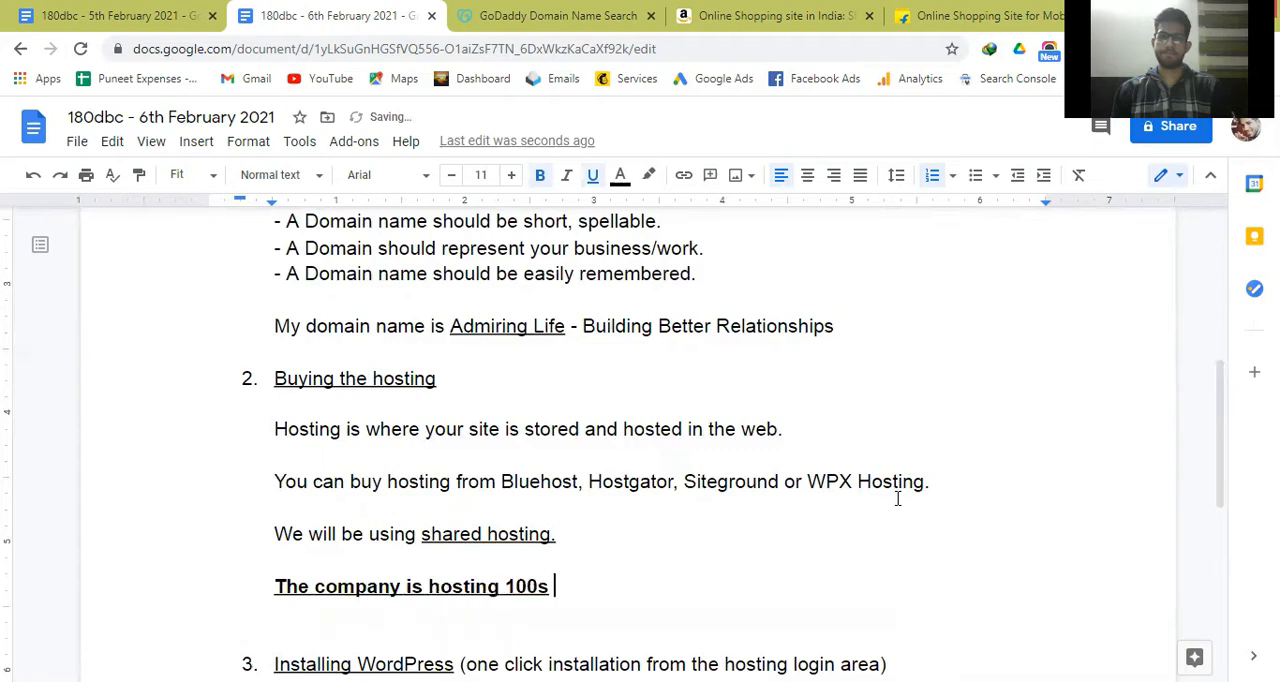
type(" or 100")
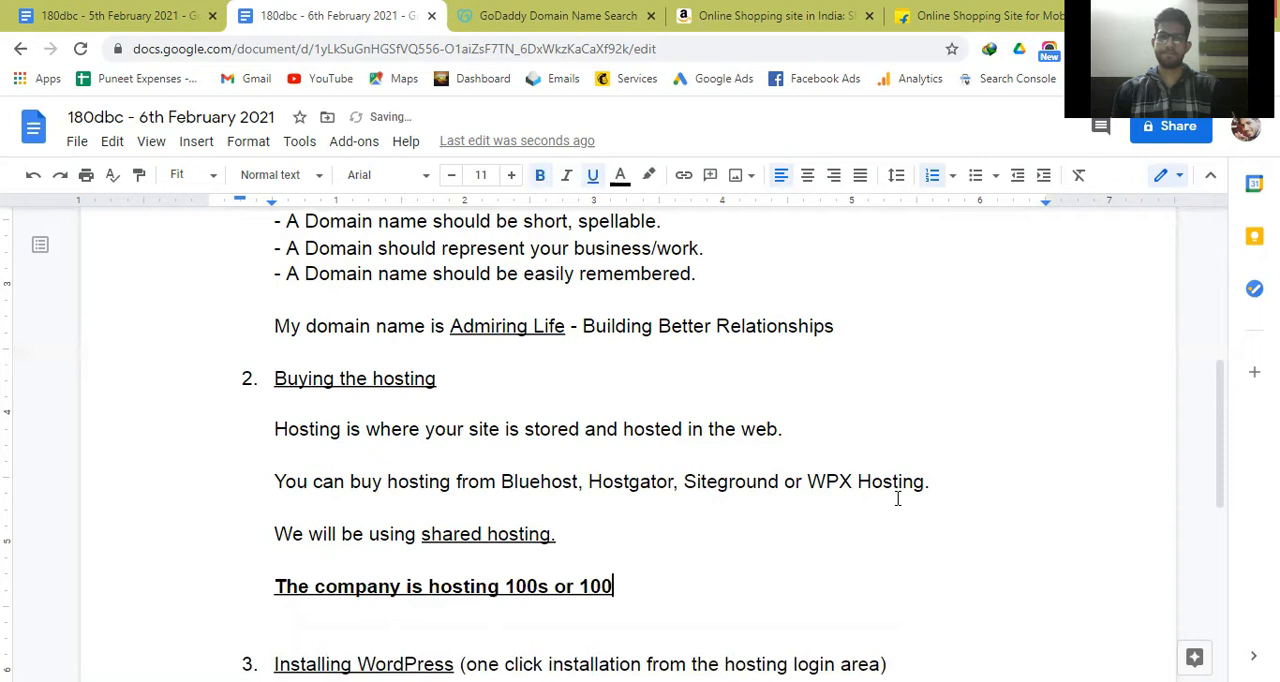
type("0s of websites ")
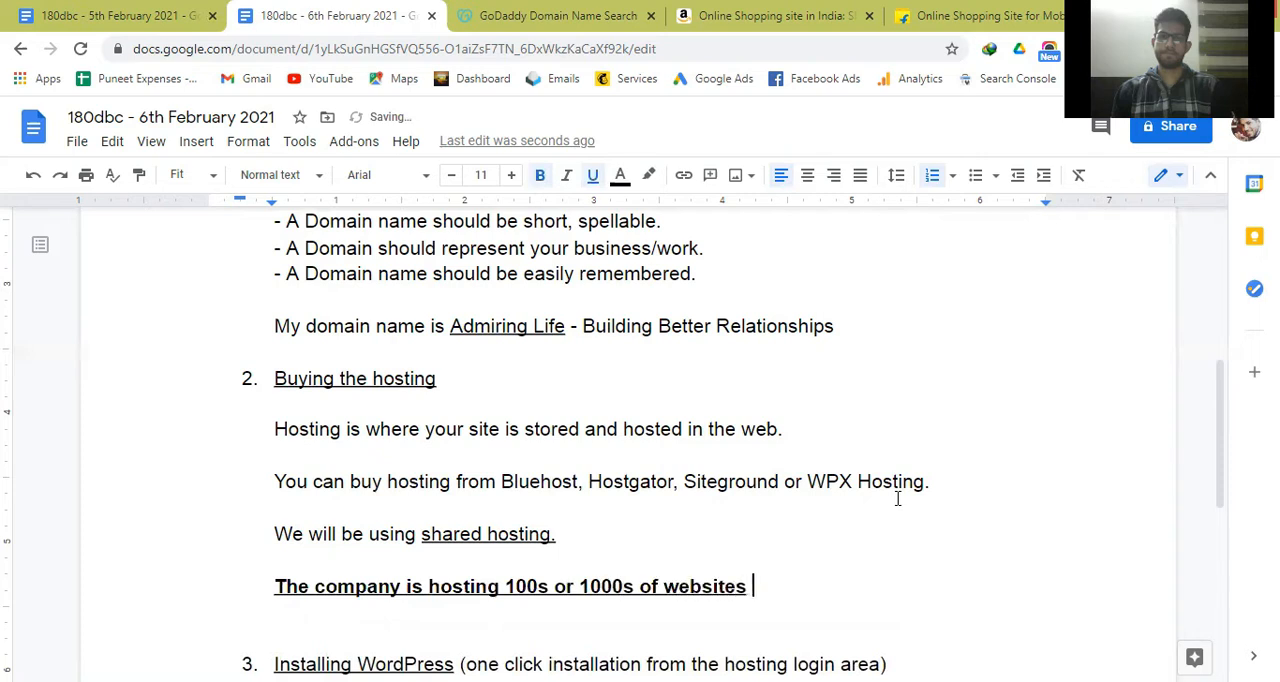
type("wit")
Complete the bold sentence with "just likes yours on their servers." and turn bold off for the following text.
key("BackSpace")
key("BackSpace")
key("BackSpace")
type("fr")
type("om")
key("BackSpace")
key("BackSpace")
key("BackSpace")
key("BackSpace")
type("just likes yours ")
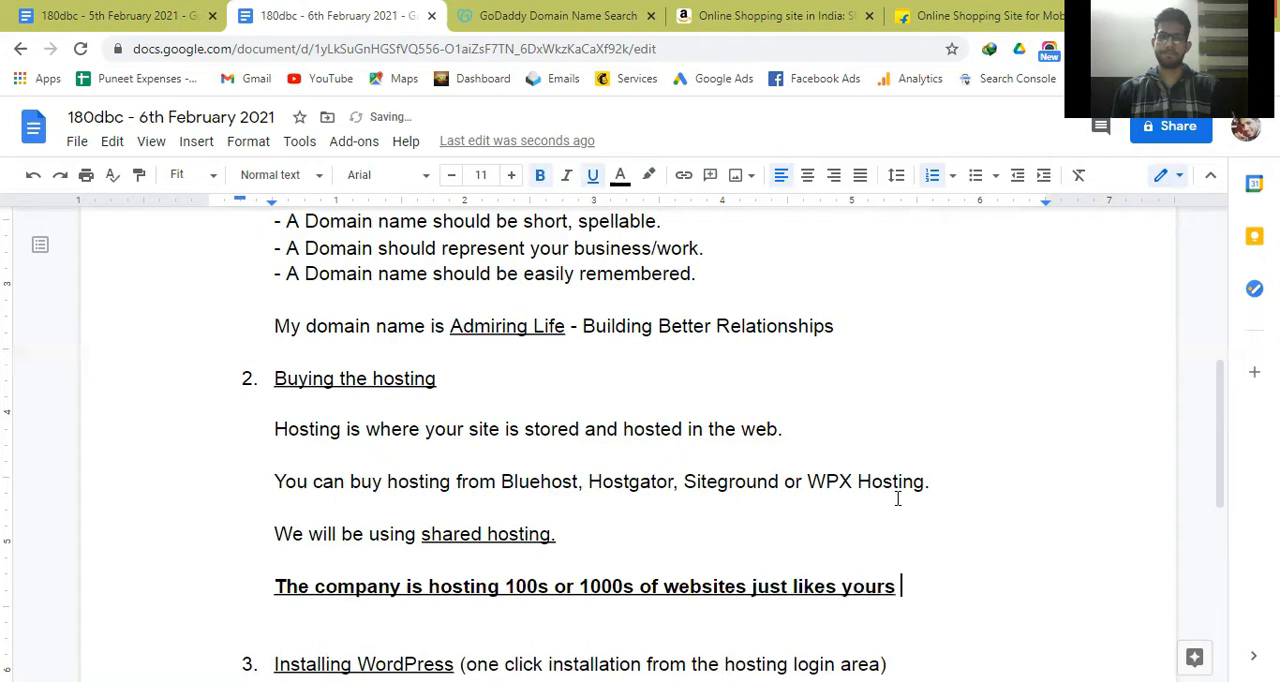
type("on their se")
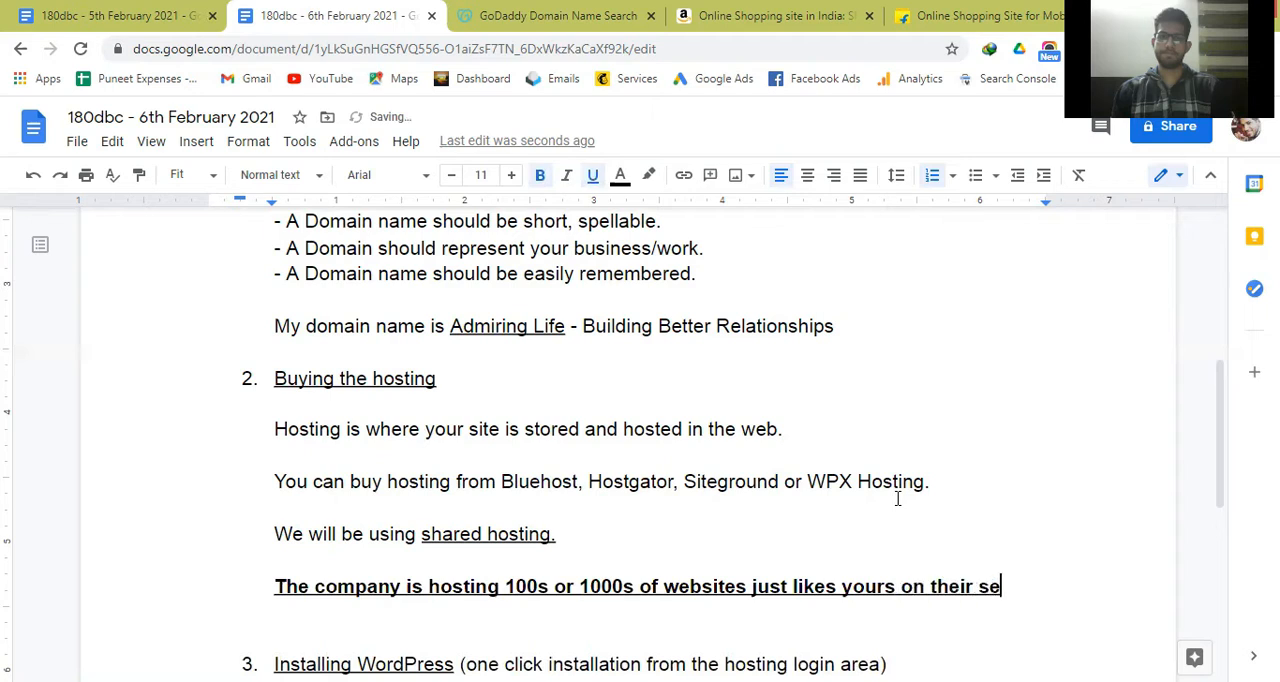
type("rvers.")
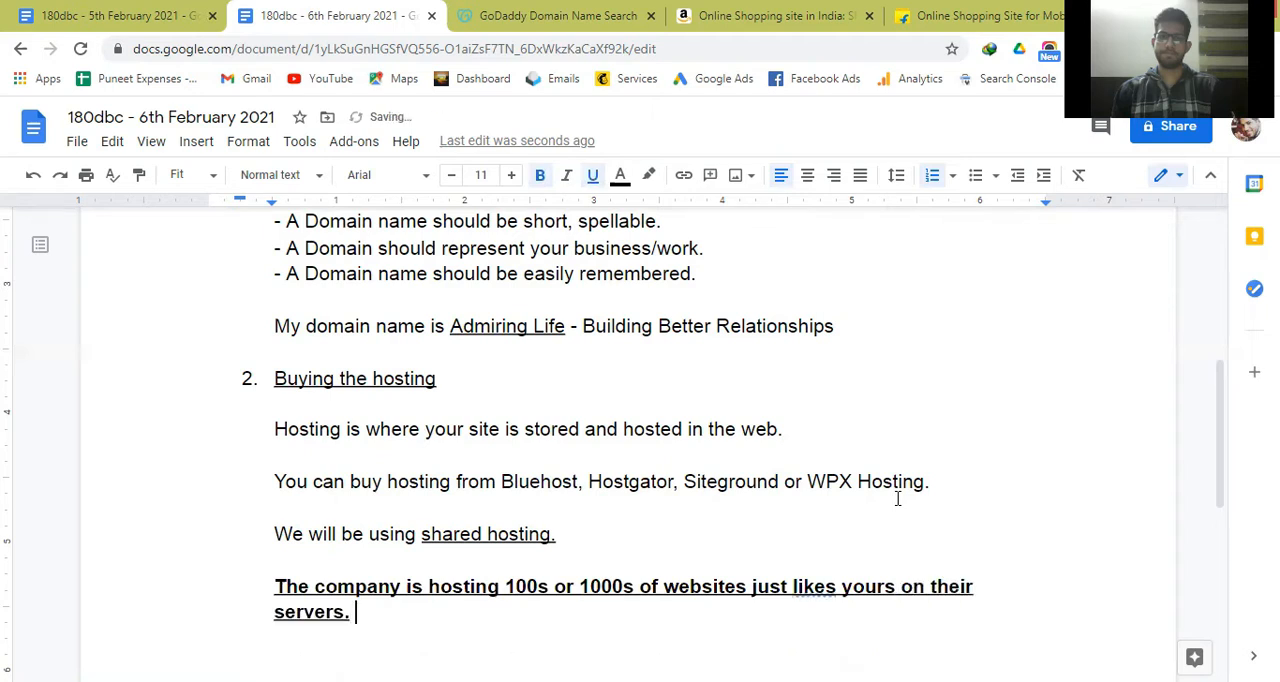
key("ctrl+b")
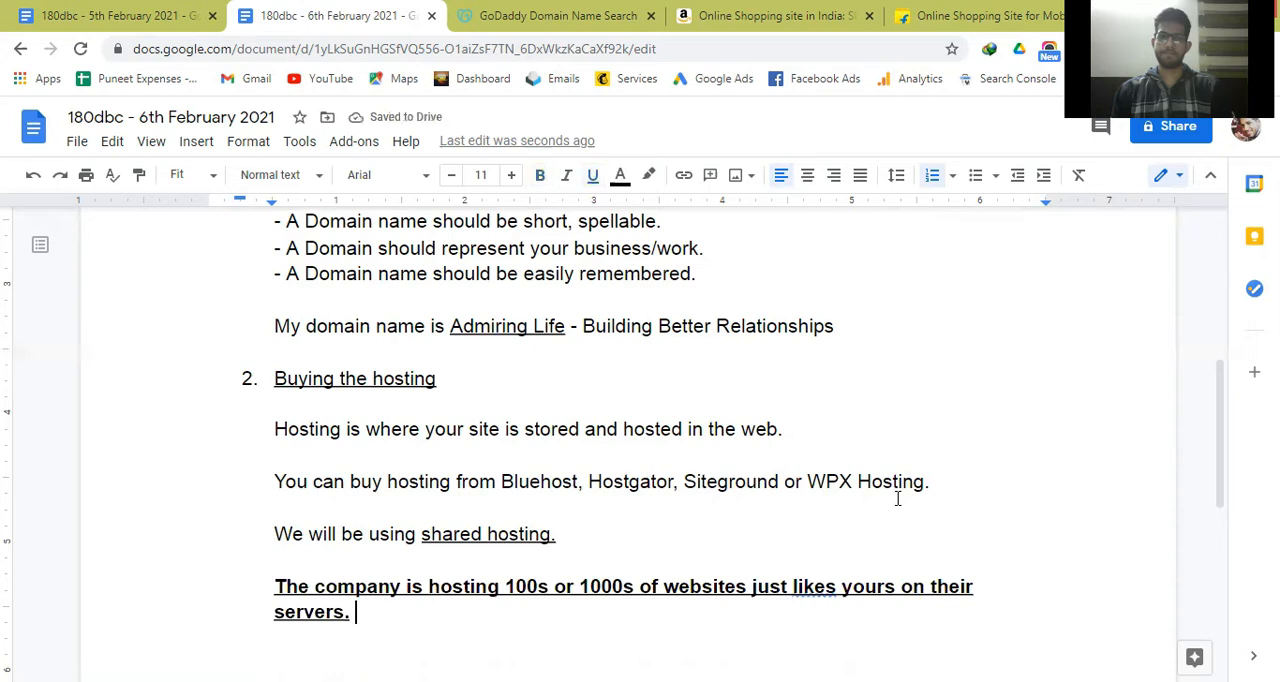
Add the plain sentence "This is shared hosting." after the bold sentence about the company's servers.
type("Tji")
key("BackSpace")
key("BackSpace")
type("his is shared host")
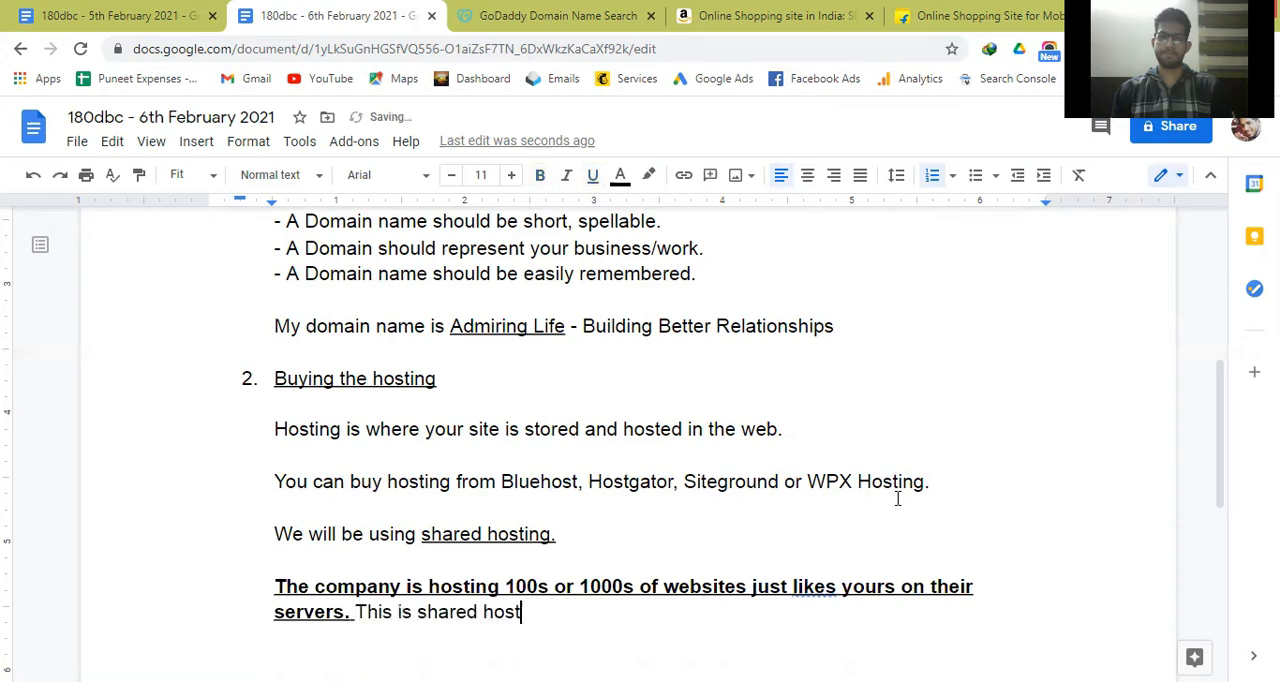
type("ing.")
Start a new paragraph below the shared hosting explanation reading "Dedicated Hosting - The hosting company".
key("Return")
key("Return")
type("Dedicated Hos")
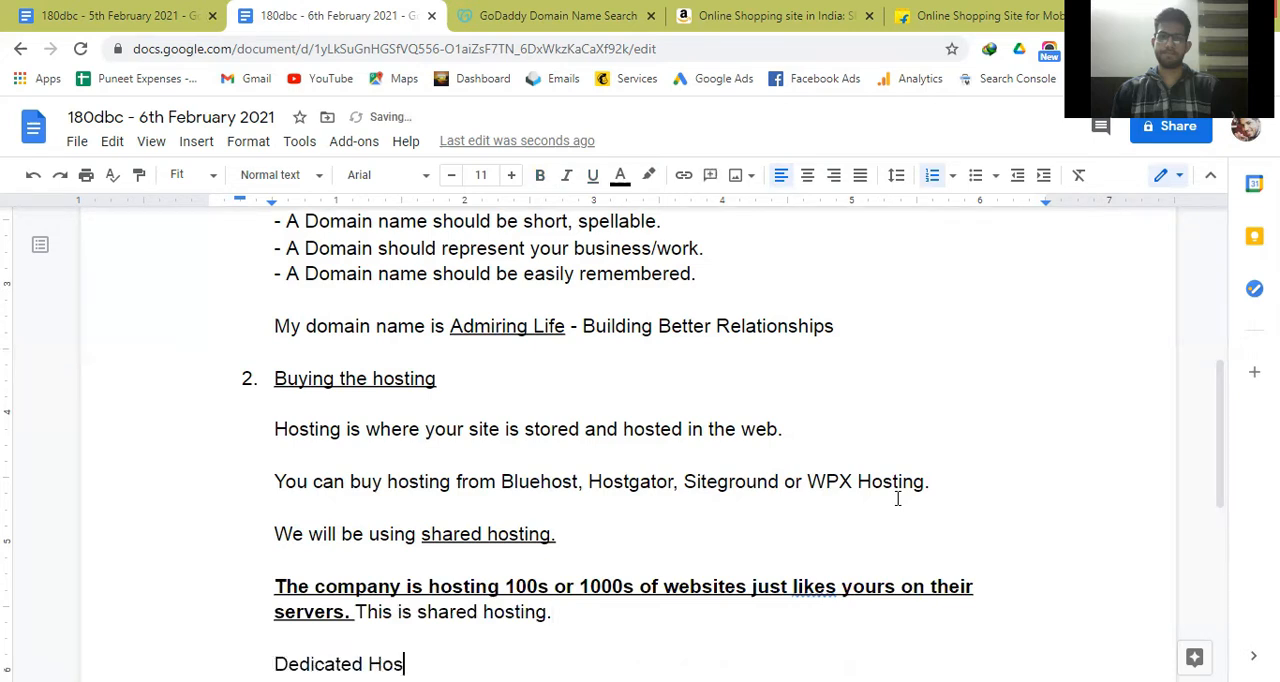
type("ting - The")
key("BackSpace")
type("om")
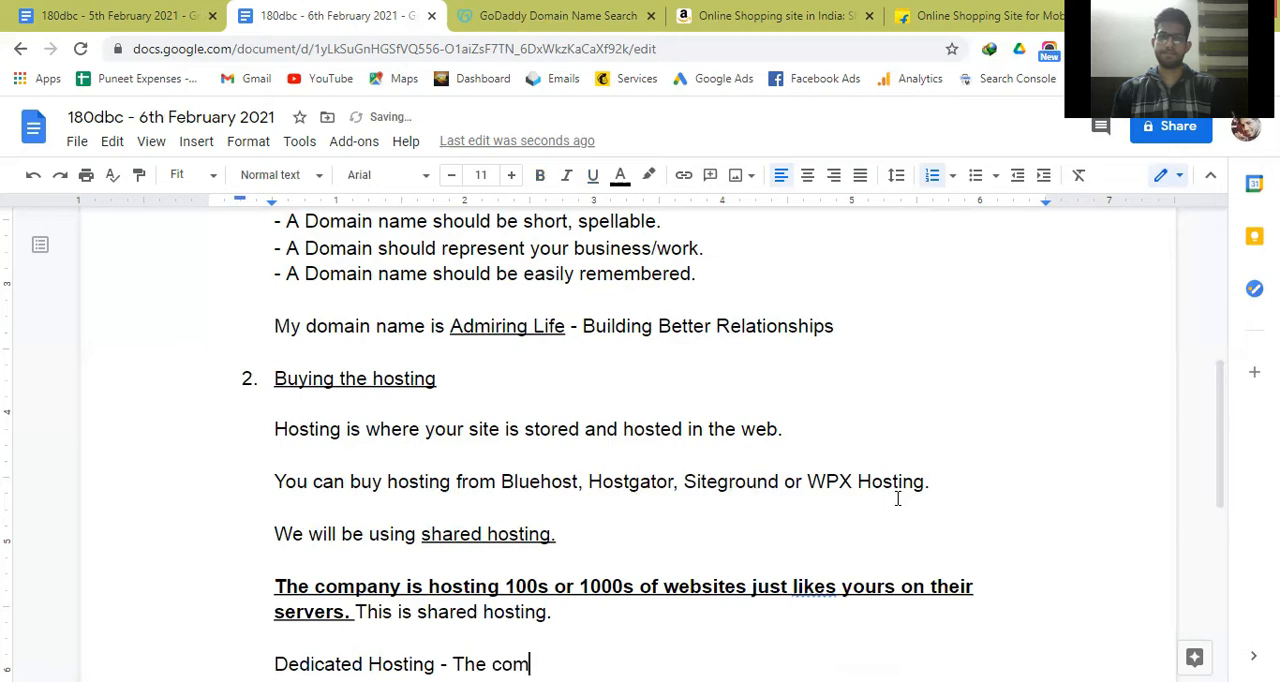
type("pany")
key("BackSpace")
key("ctrl+Left")
type("host")
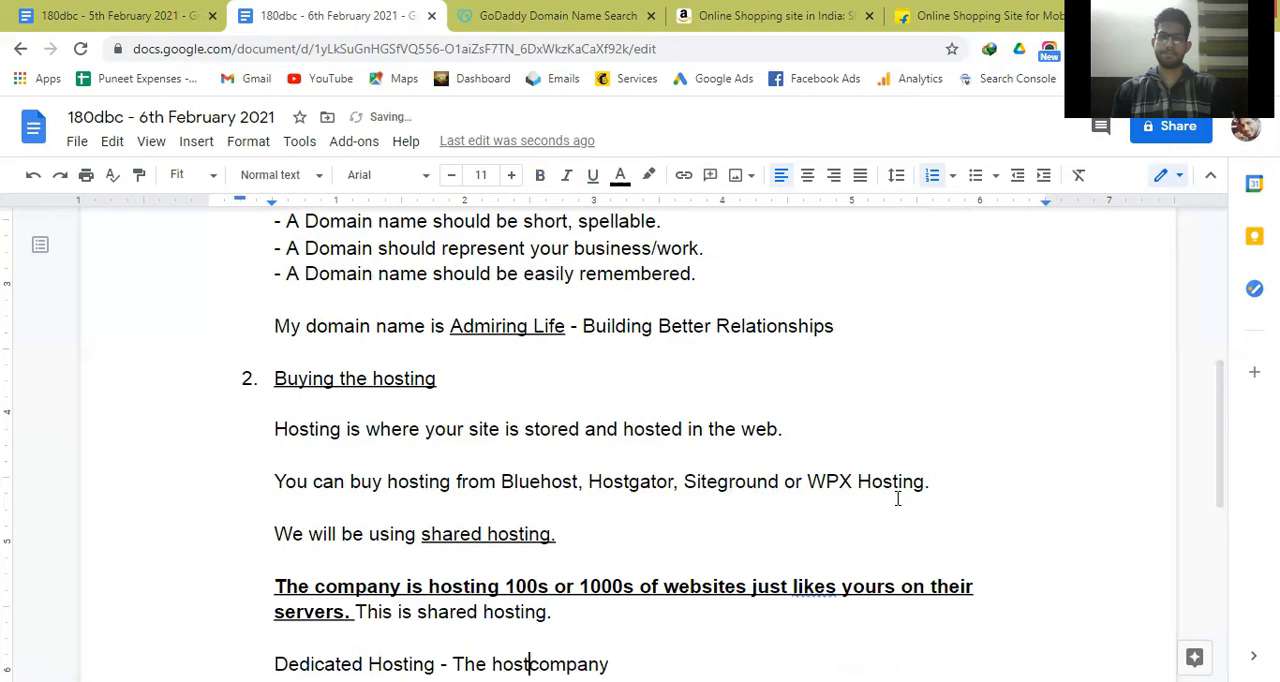
type("ing")
key("End")
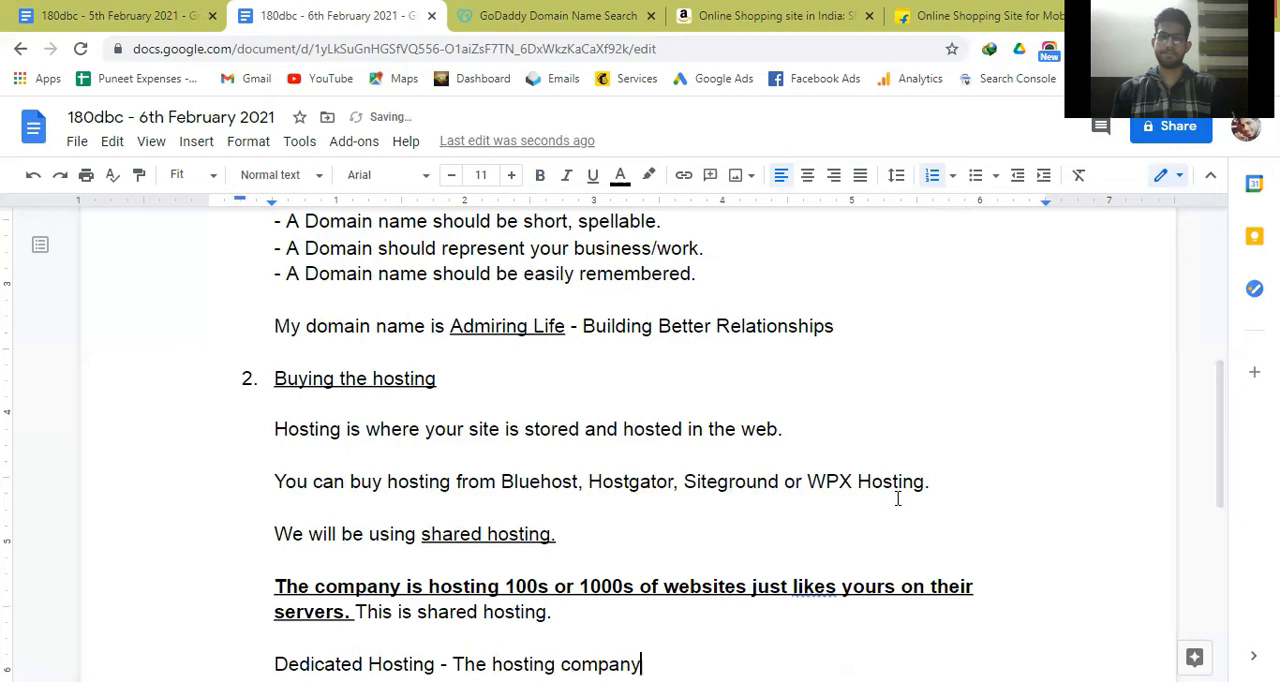
Complete the Dedicated Hosting sentence with "is only hosting your website.".
type("is only hosting your website")
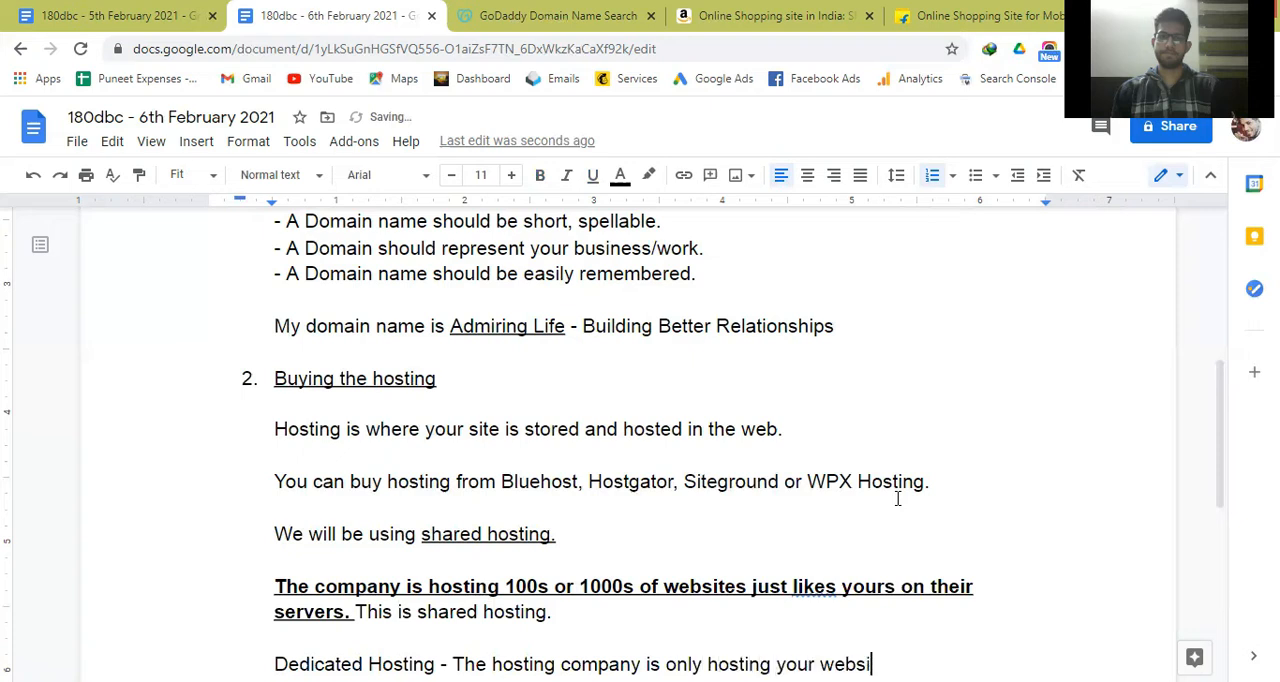
Make the words "Dedicated Hosting" at the start of the last paragraph bold and underlined.
key("Up")
key("Up")
key("Up")
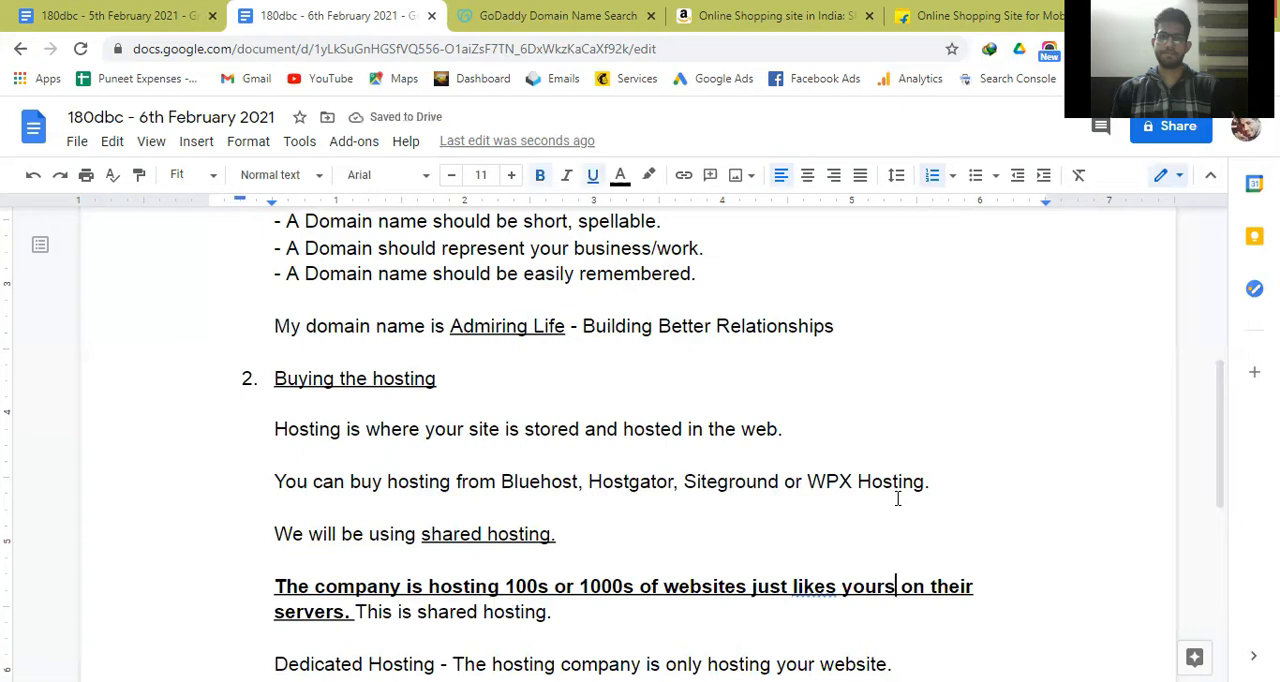
key("Down")
key("Down")
key("Left")
key("Left")
key("Left")
key("Left")
key("Left")
key("Left")
key("Left")
key("Left")
key("Left")
key("Left")
key("Left")
key("Left")
key("Left")
key("Left")
key("Left")
key("Left")
key("Left")
key("Left")
key("Left")
key("Left")
key("Left")
key("Left")
key("Left")
key("Left")
key("Left")
key("Left")
key("Left")
key("Left")
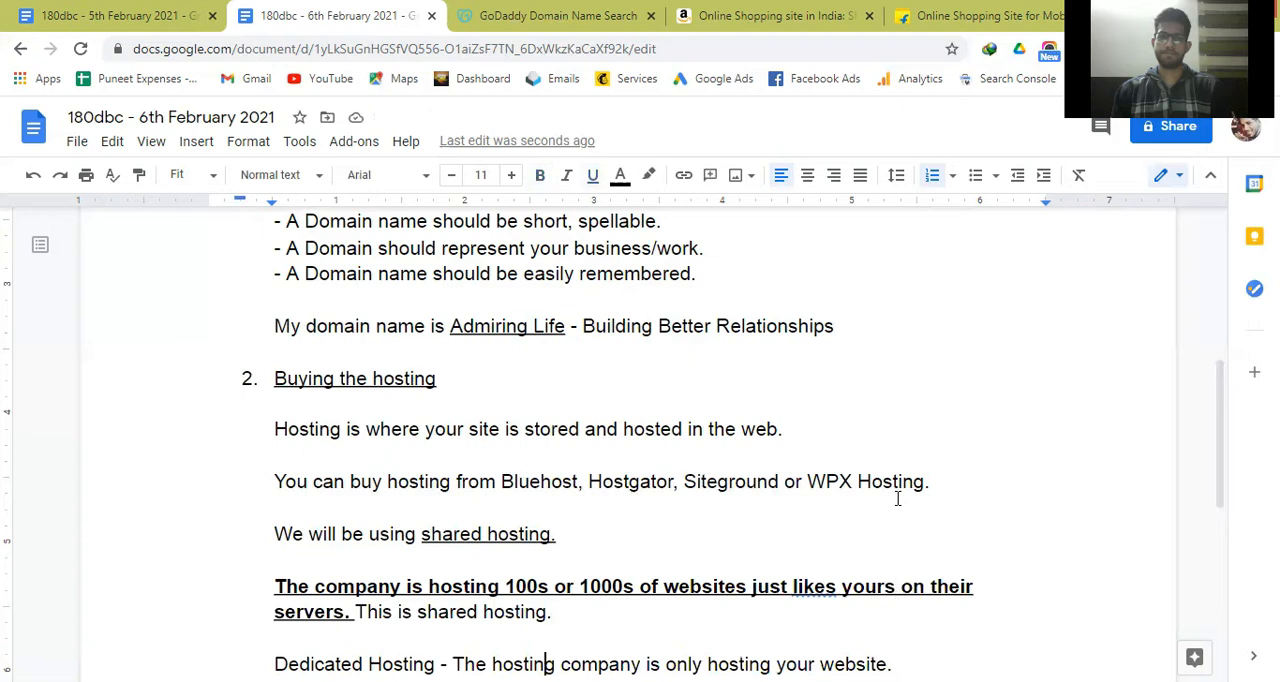
key("Right")
key("ctrl+shift+Left")
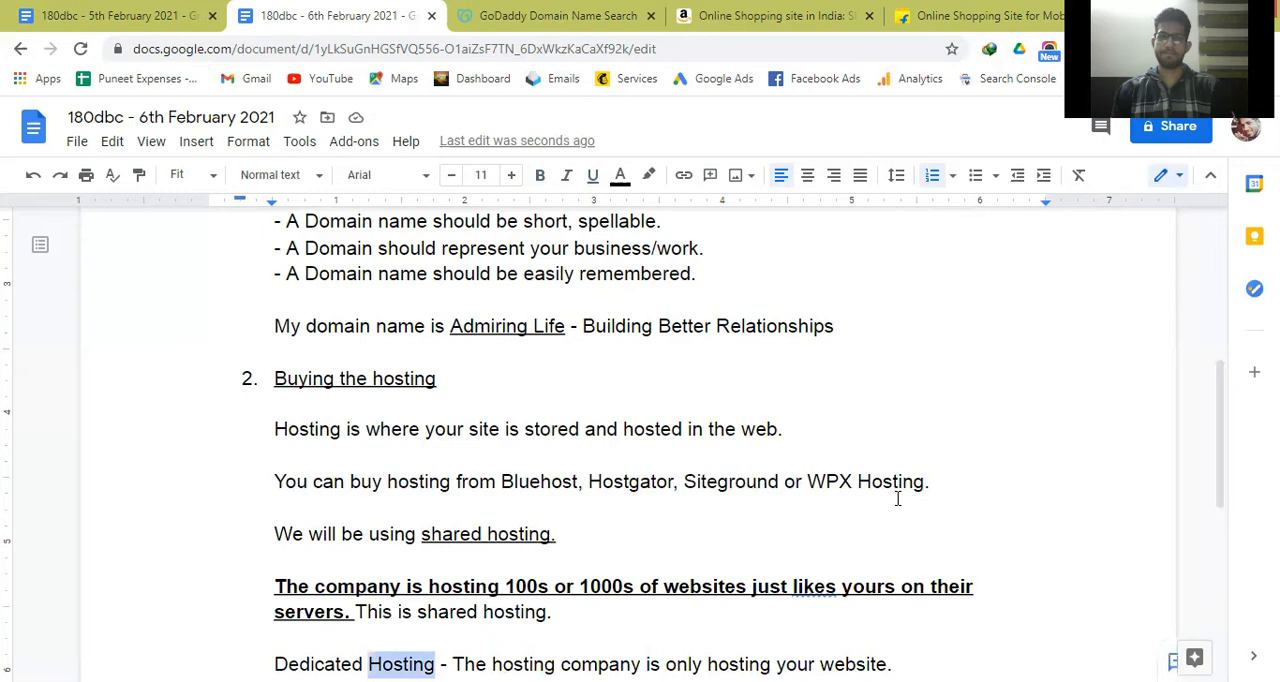
key("ctrl+shift+Left")
key("ctrl+b")
key("ctrl+u")
key("Up")
key("Up")
key("Up")
key("Up")
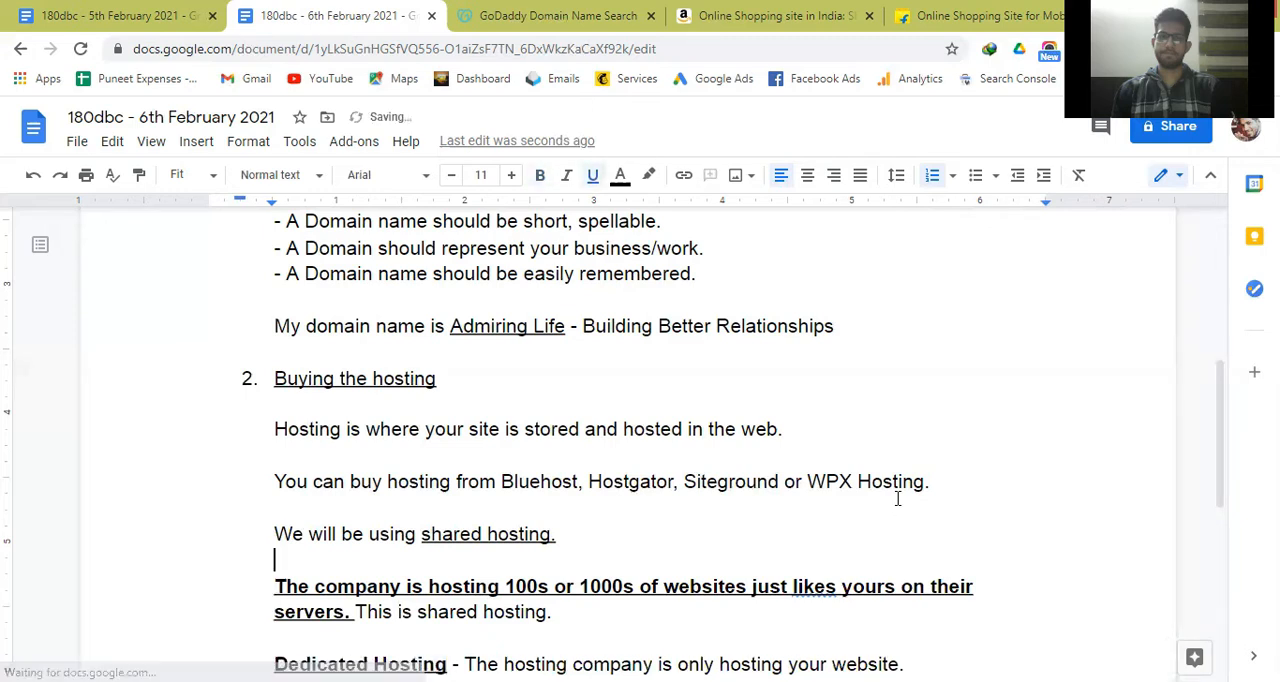
key("Down")
key("Down")
key("Down")
key("Down")
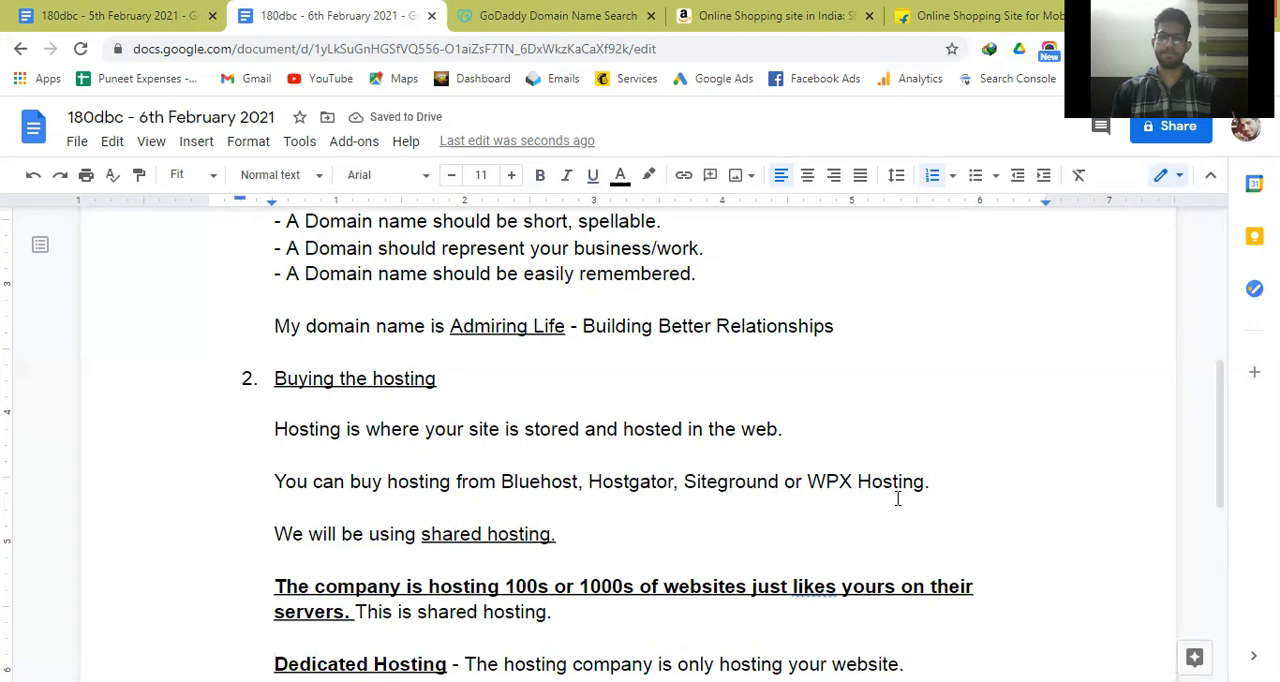
Open bluehost.in in a new browser tab and go to its Shared Hosting page.
key("ctrl+t")
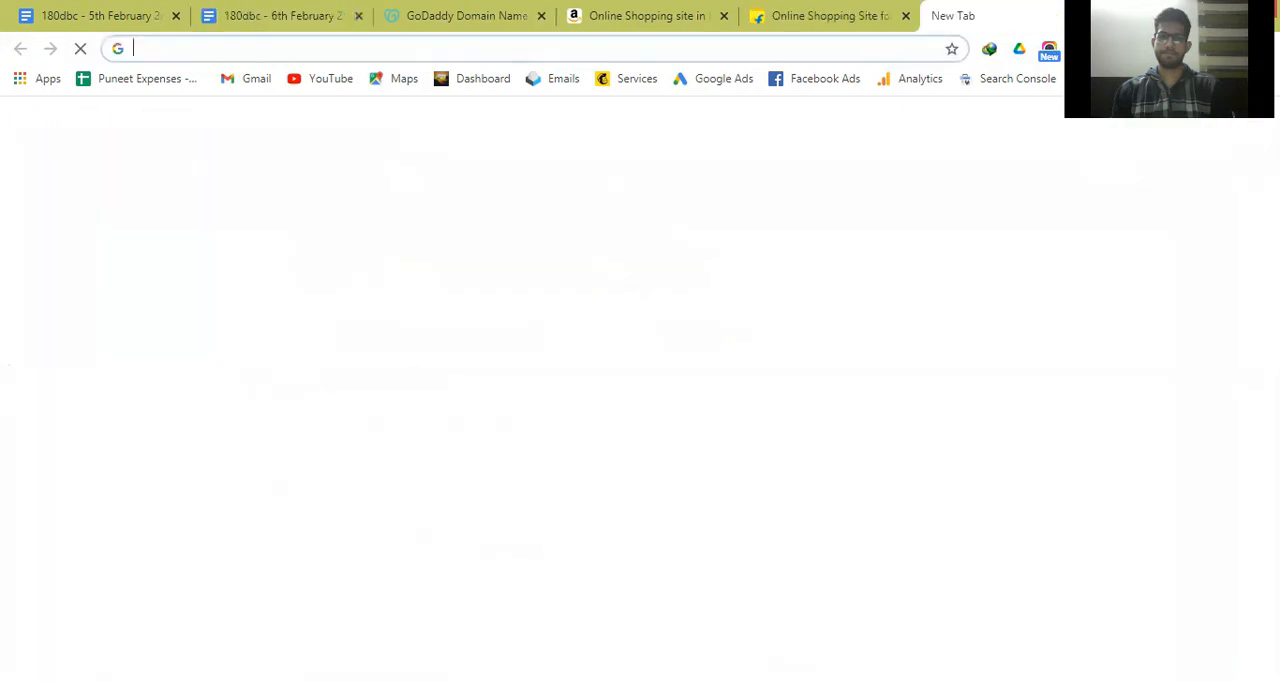
type("site")
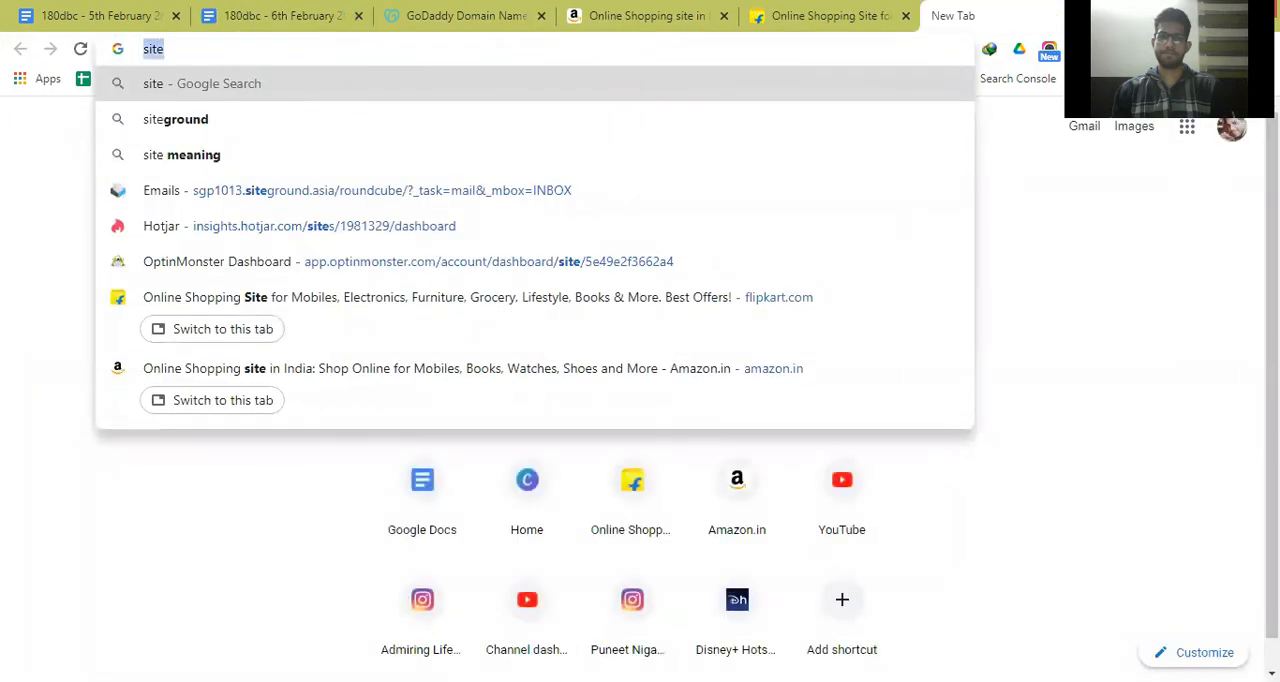
type("bluehost")
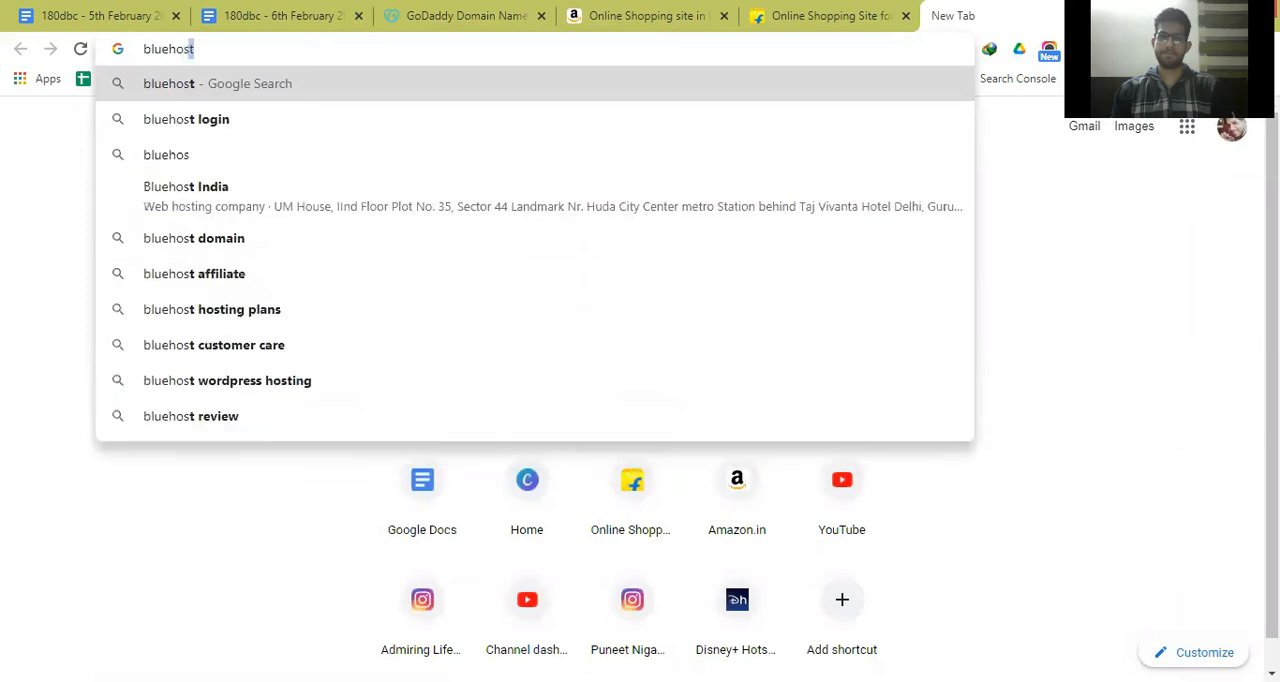
type(".in")
key("Return")
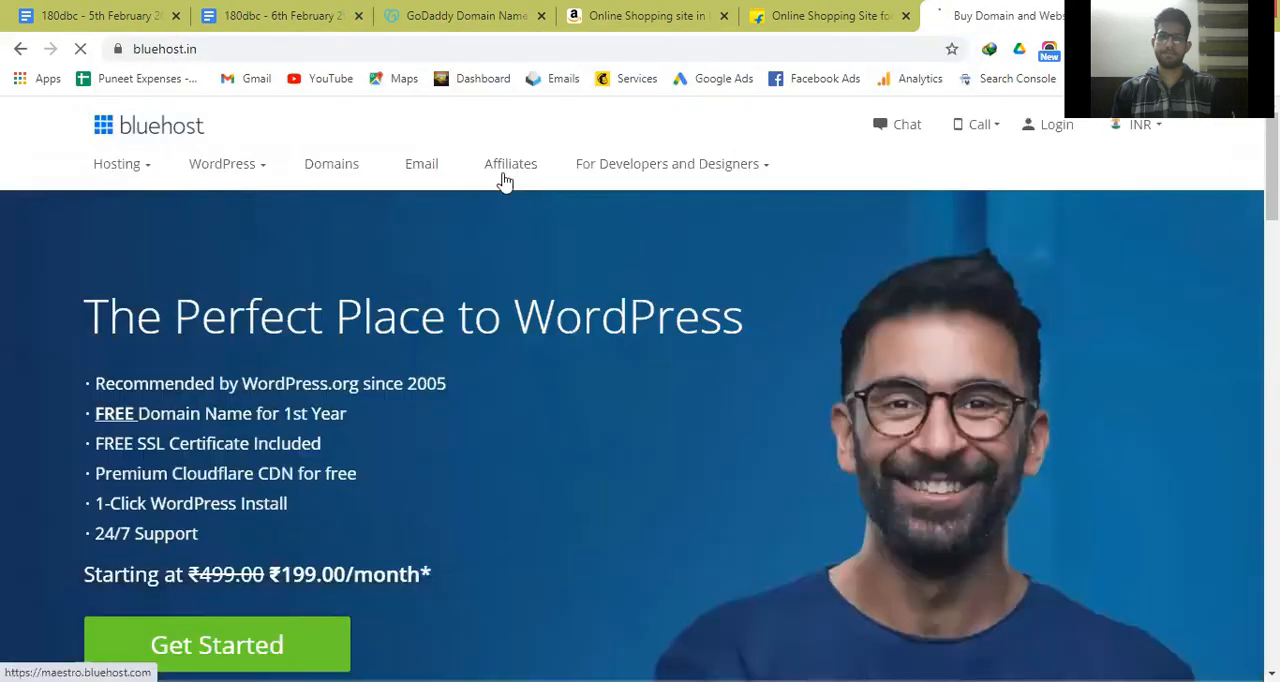
mouse_move(131, 171)
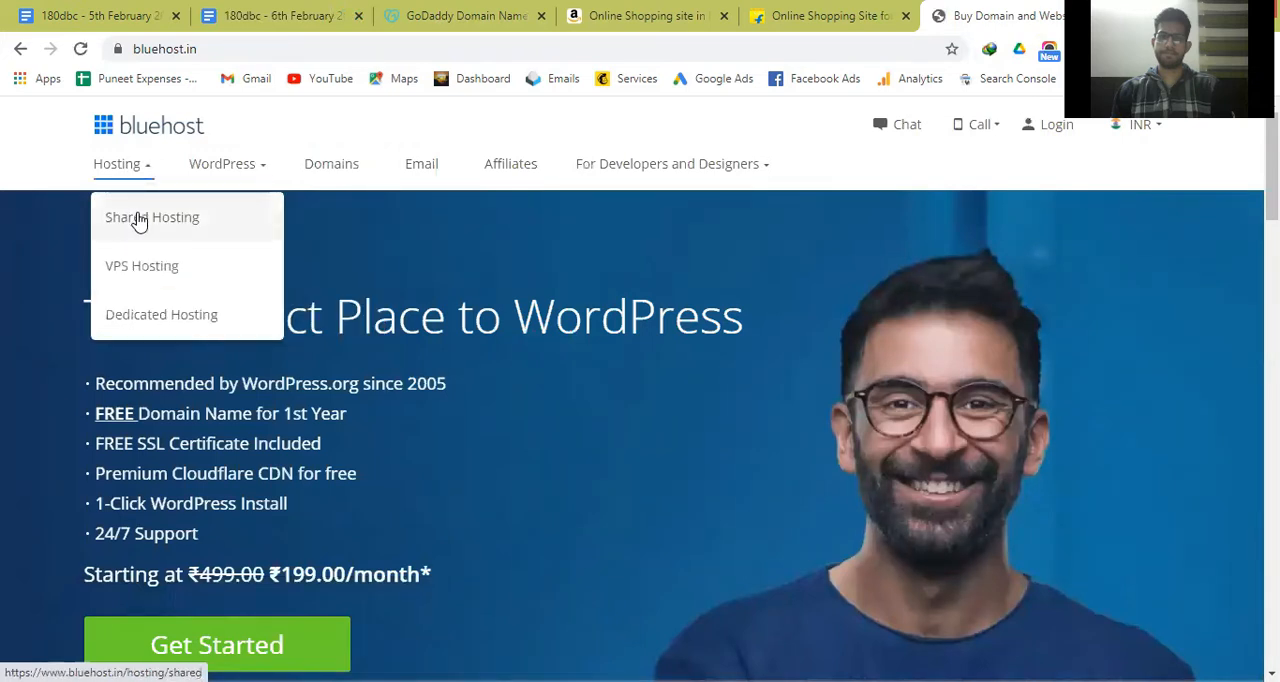
left_click(139, 221)
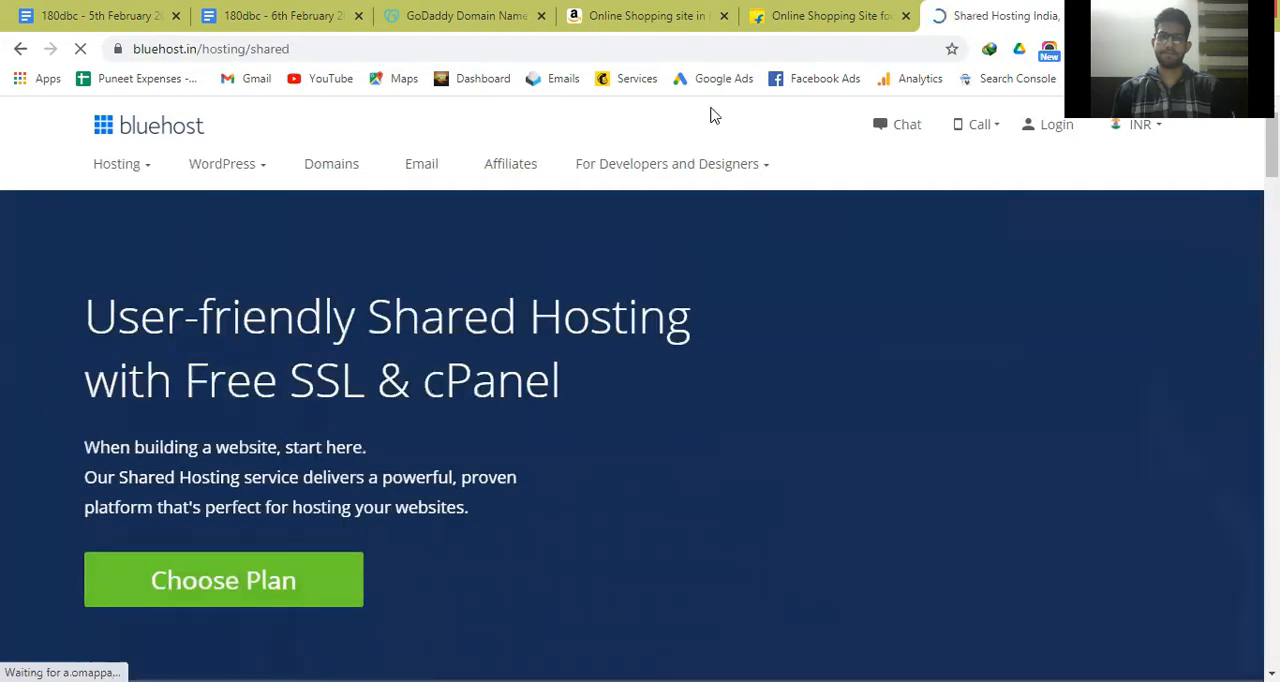
Review the features of the shared hosting plans and check the site's connection security information.
scroll(640, 390, "down", 6)
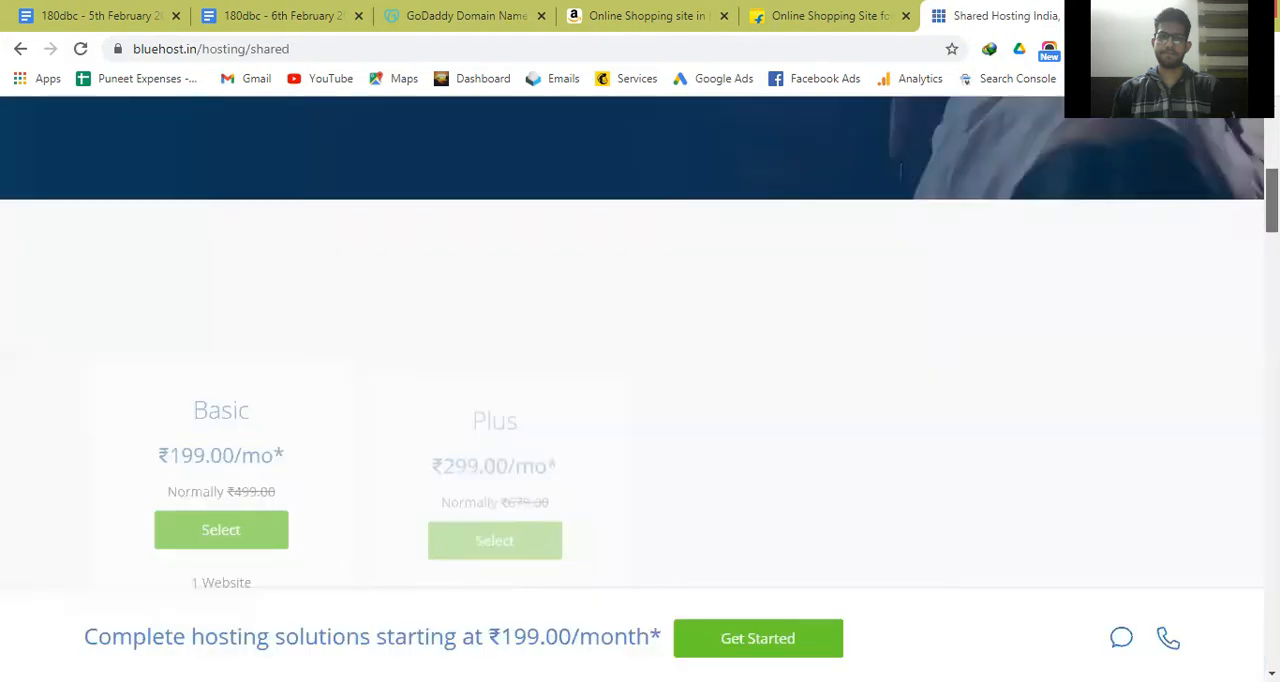
scroll(640, 390, "down", 2)
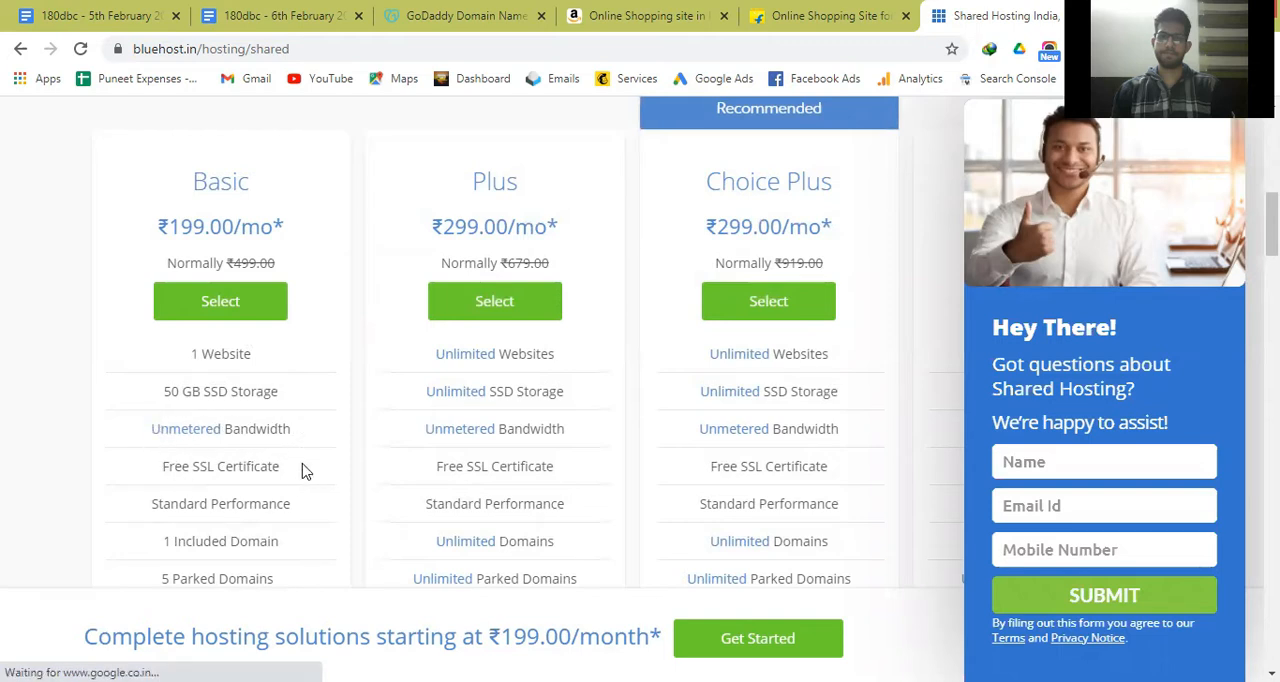
left_click(118, 50)
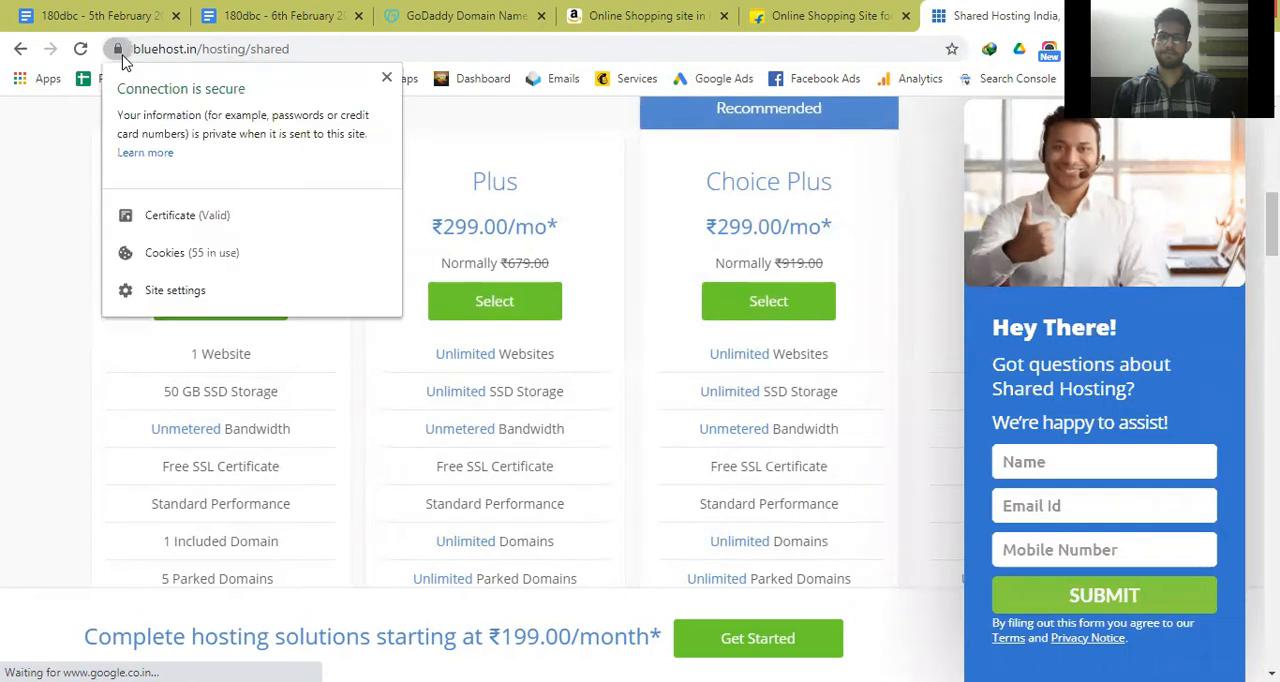
left_click(32, 374)
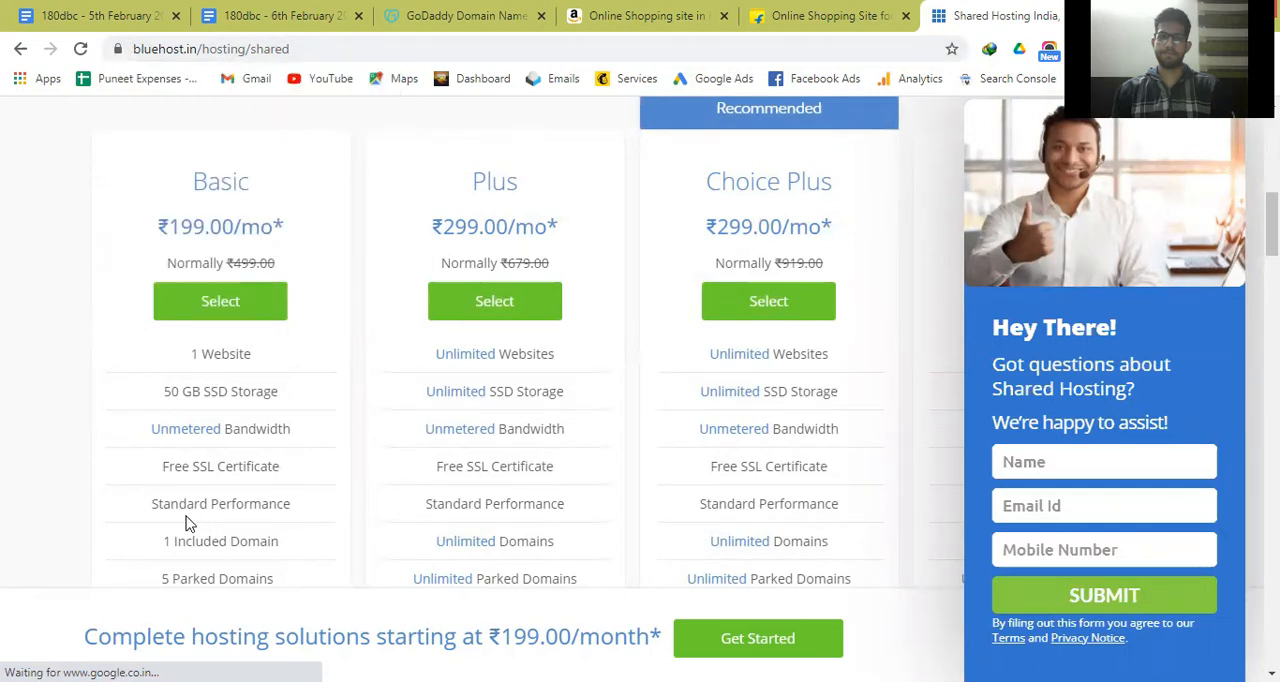
scroll(100, 542, "down", 2)
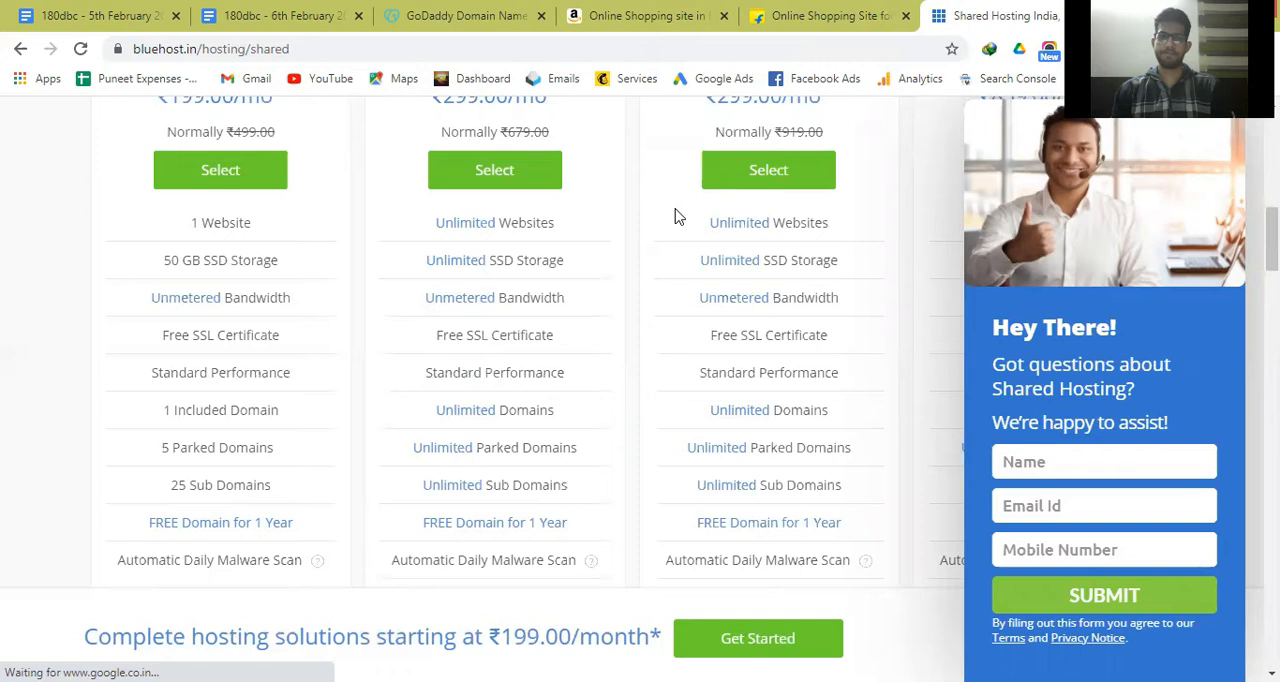
Open digitaldeepak.com in a new browser tab as an example of a main domain.
key("ctrl+t")
type("digitaldeepak.com")
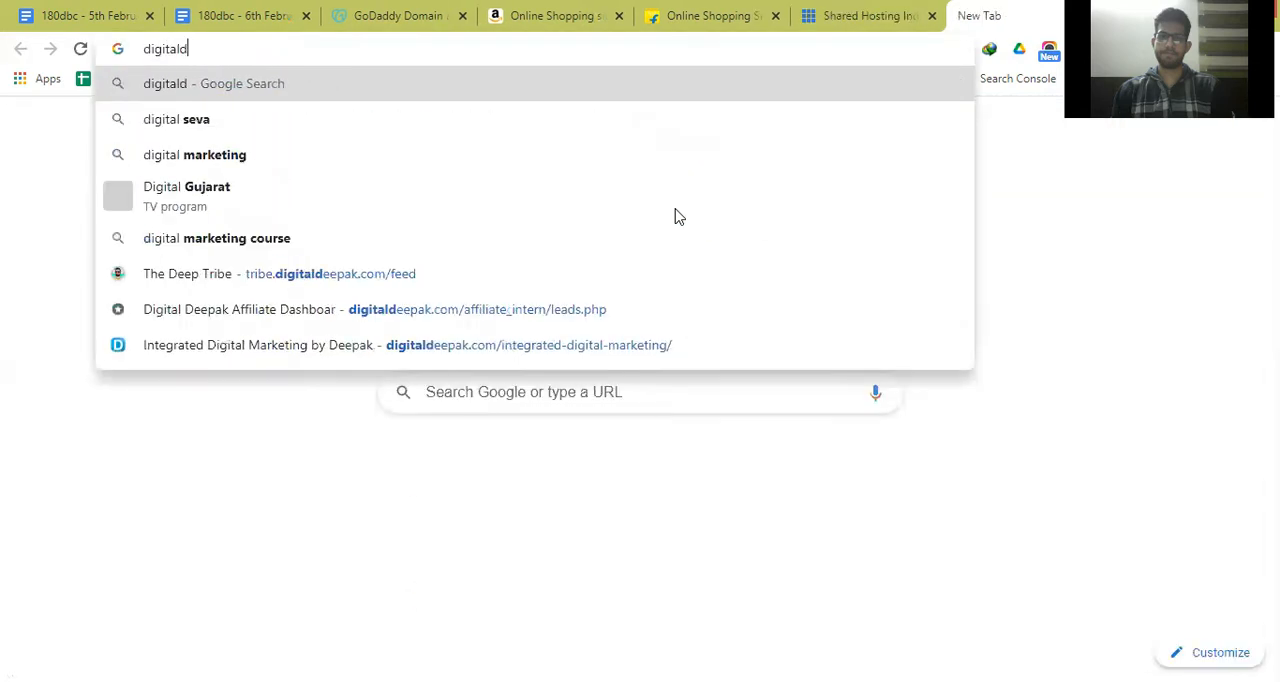
key("Return")
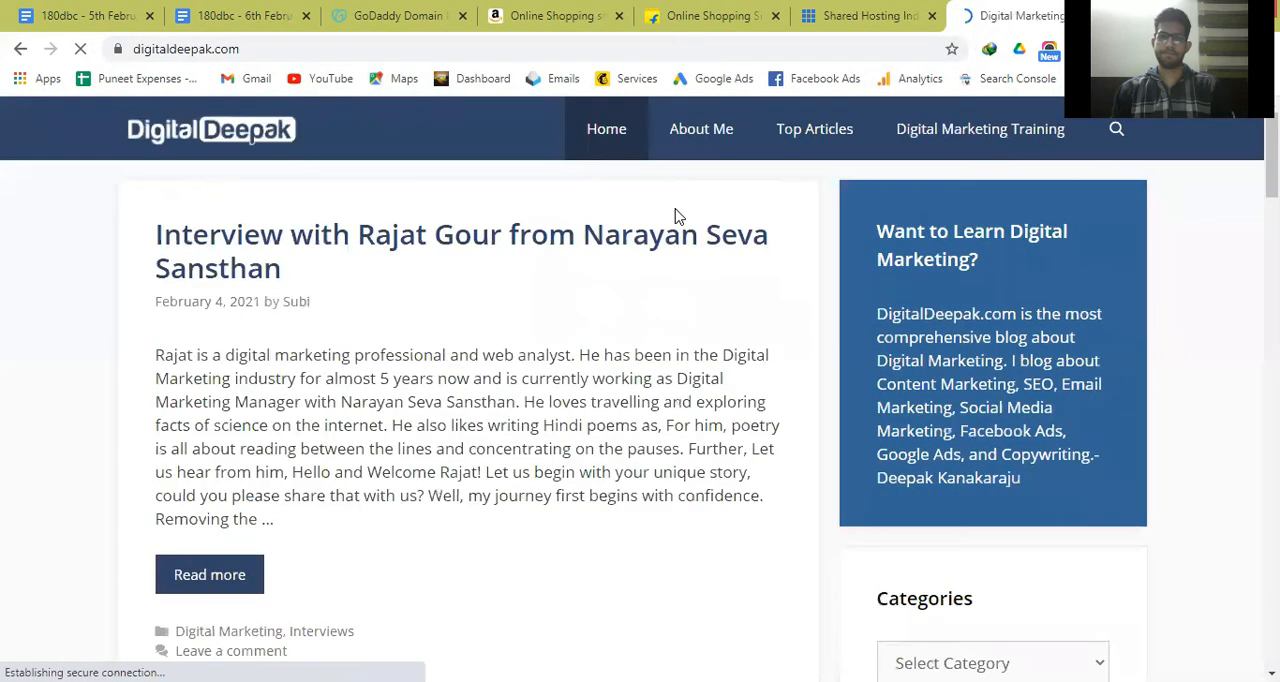
Load the subdomain learn.digitaldeepak.com in the same tab and return to the Bluehost shared hosting plans.
key("ctrl+l")
key("Left")
type("learn")
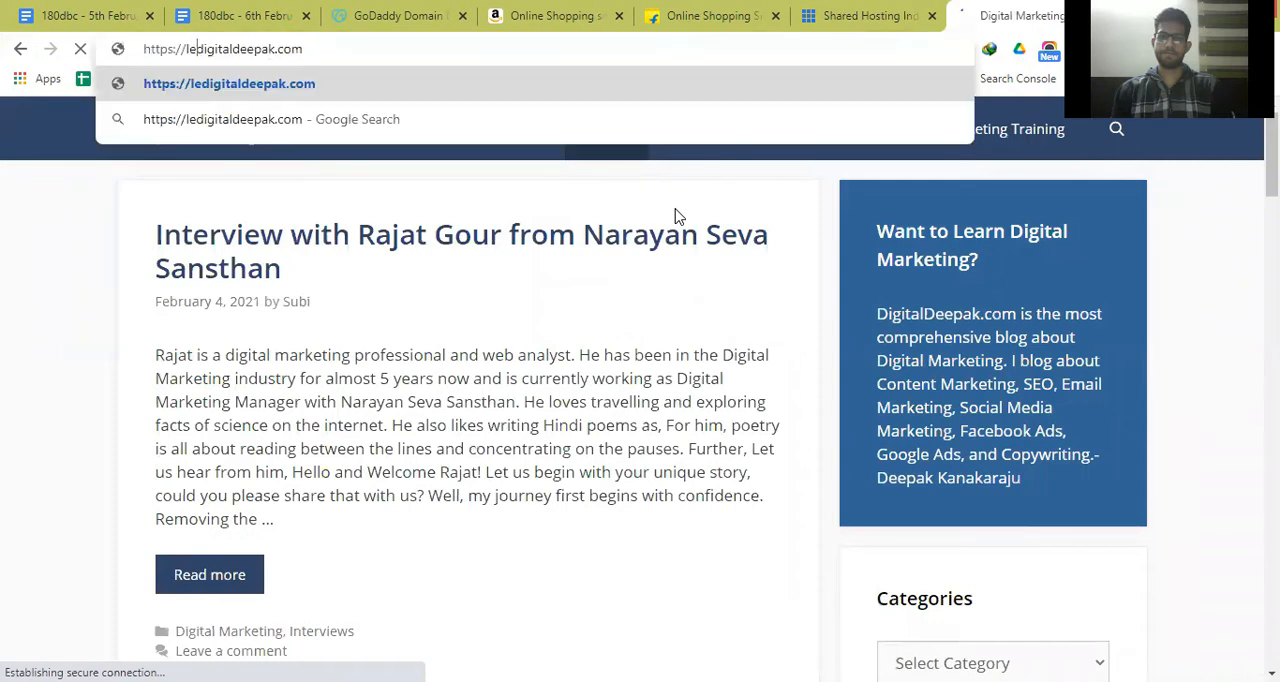
type(".")
key("Return")
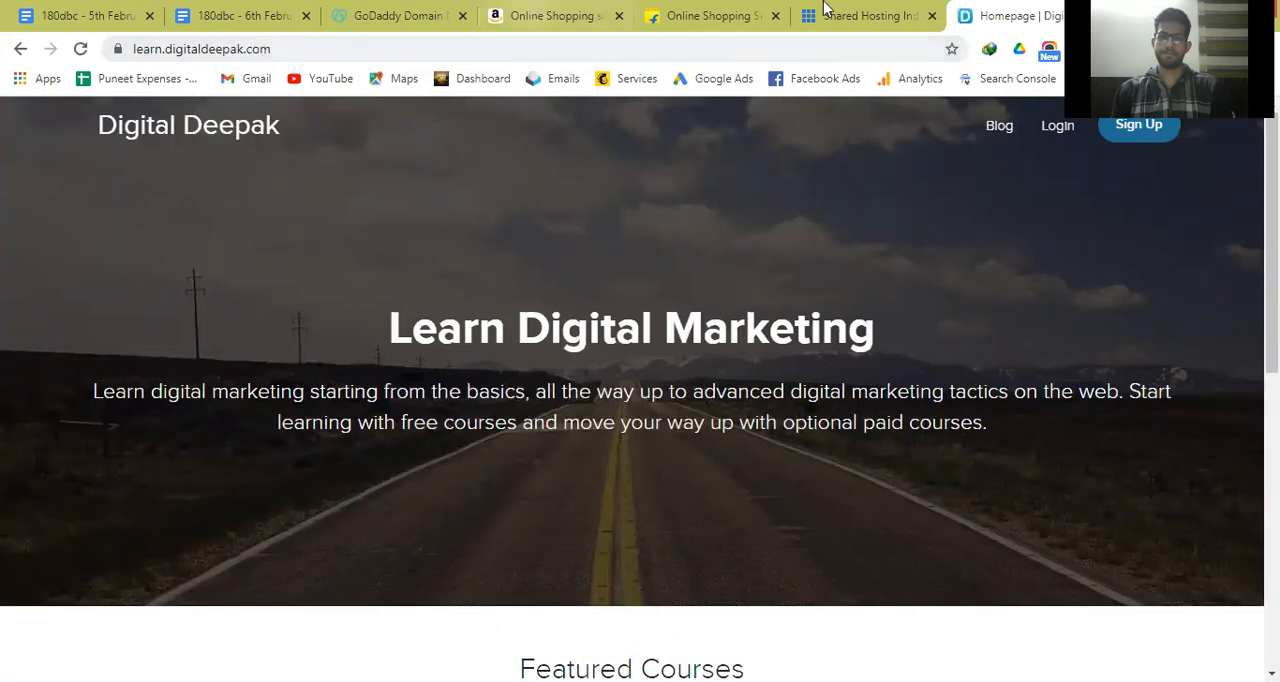
key("ctrl+shift+Tab")
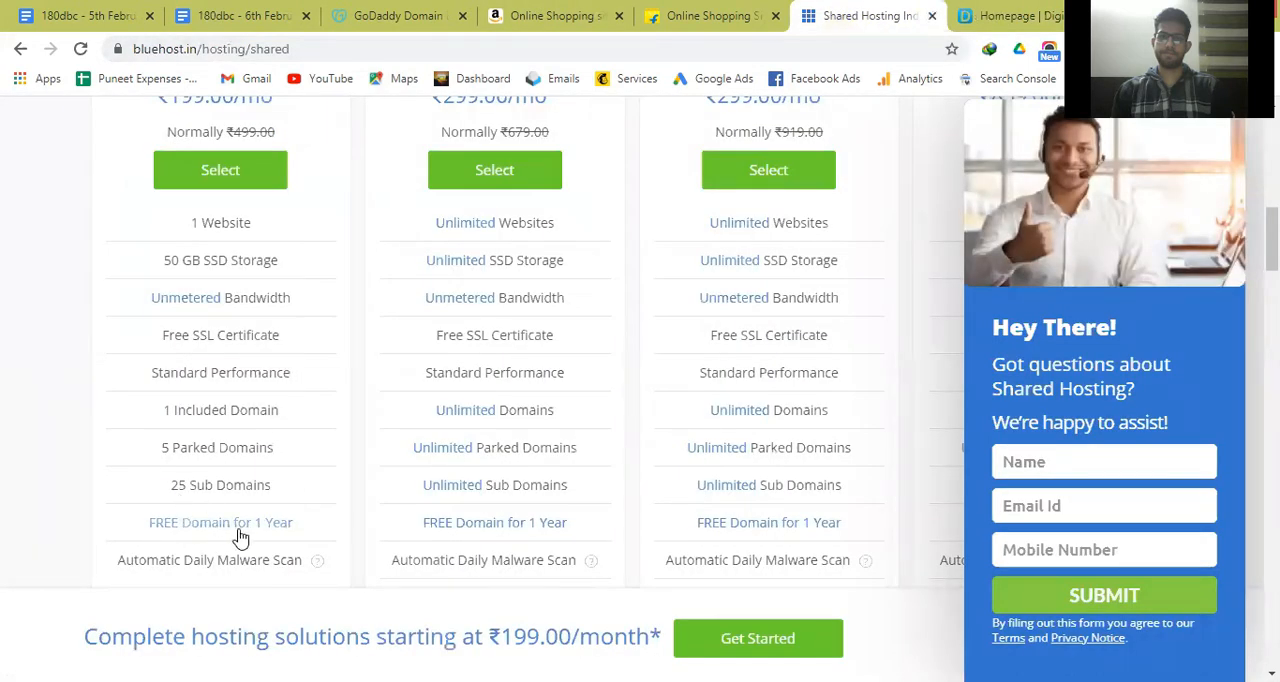
Switch to the 6th February document and underline the sentence "Or, you can buy with the hosting as well.".
left_click(228, 12)
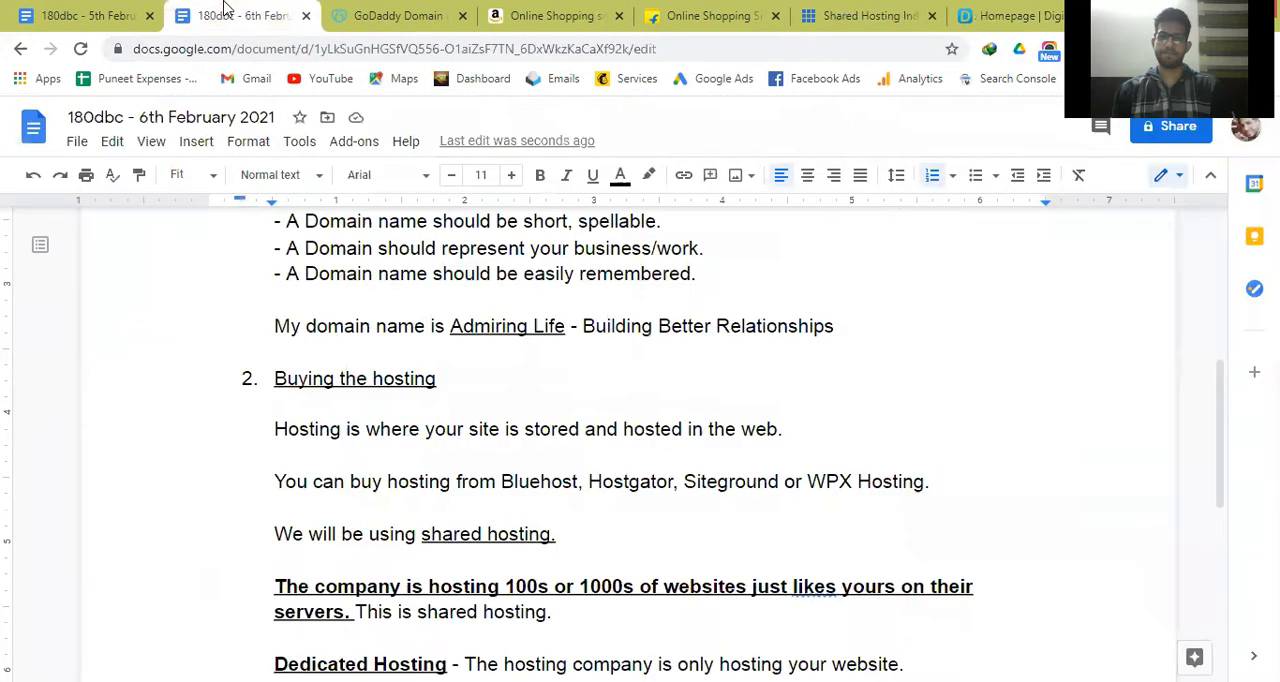
key("Up")
key("Up")
key("Up")
key("Up")
key("Up")
key("Up")
key("Up")
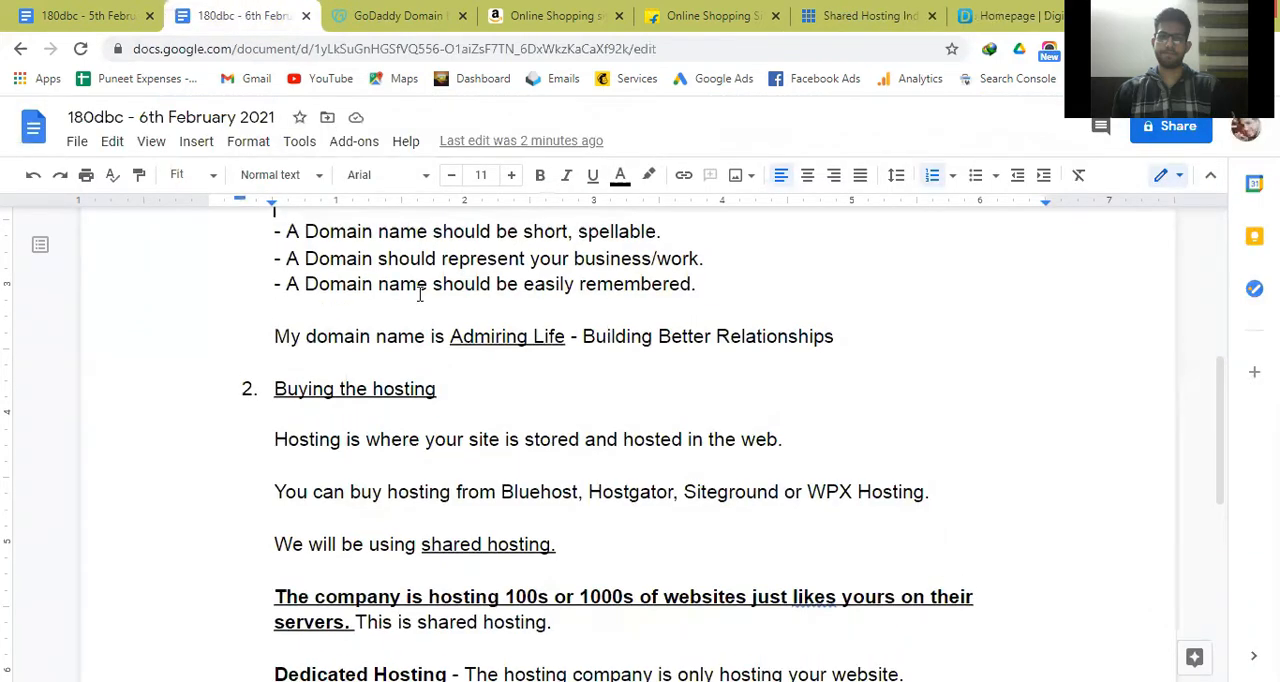
key("Down")
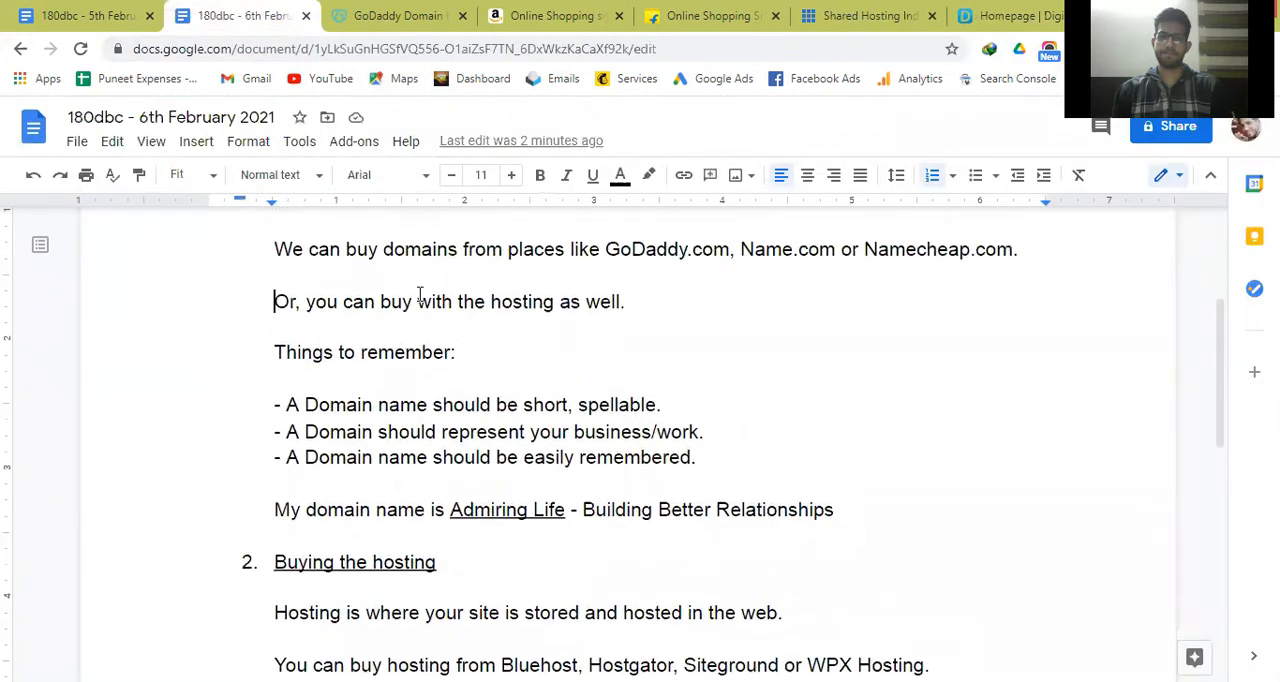
key("ctrl+shift+Right")
key("ctrl+shift+Right")
key("ctrl+shift+Right")
key("ctrl+shift+Right")
key("ctrl+shift+Right")
key("ctrl+shift+Right")
key("ctrl+shift+Right")
key("ctrl+shift+Right")
key("ctrl+shift+Right")
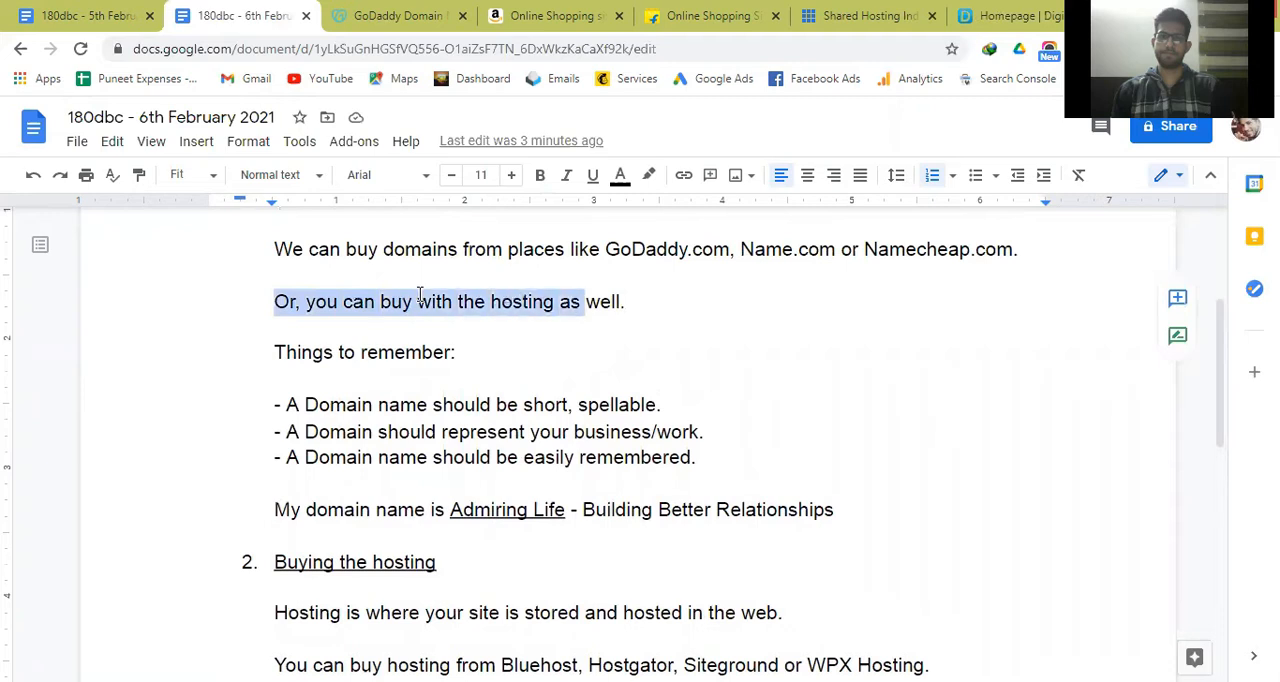
key("ctrl+shift+Right")
key("ctrl+u")
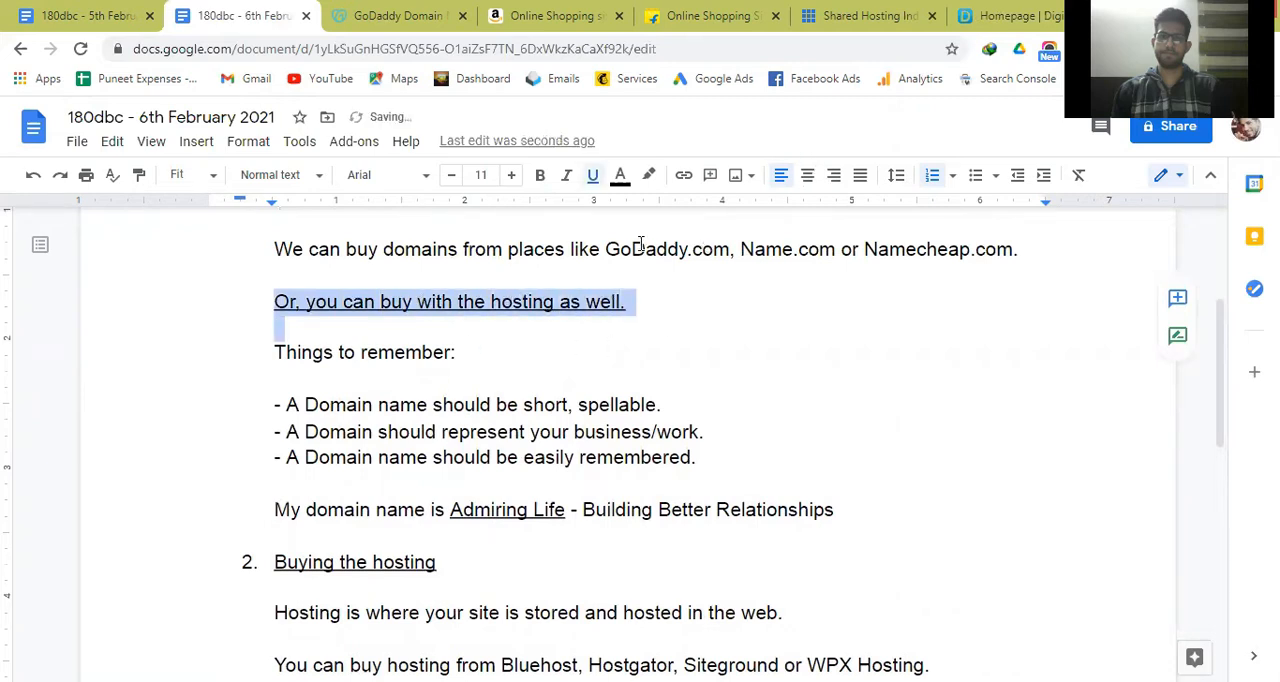
Return to the Bluehost shared hosting page and look over the plan names and monthly prices.
left_click(853, 15)
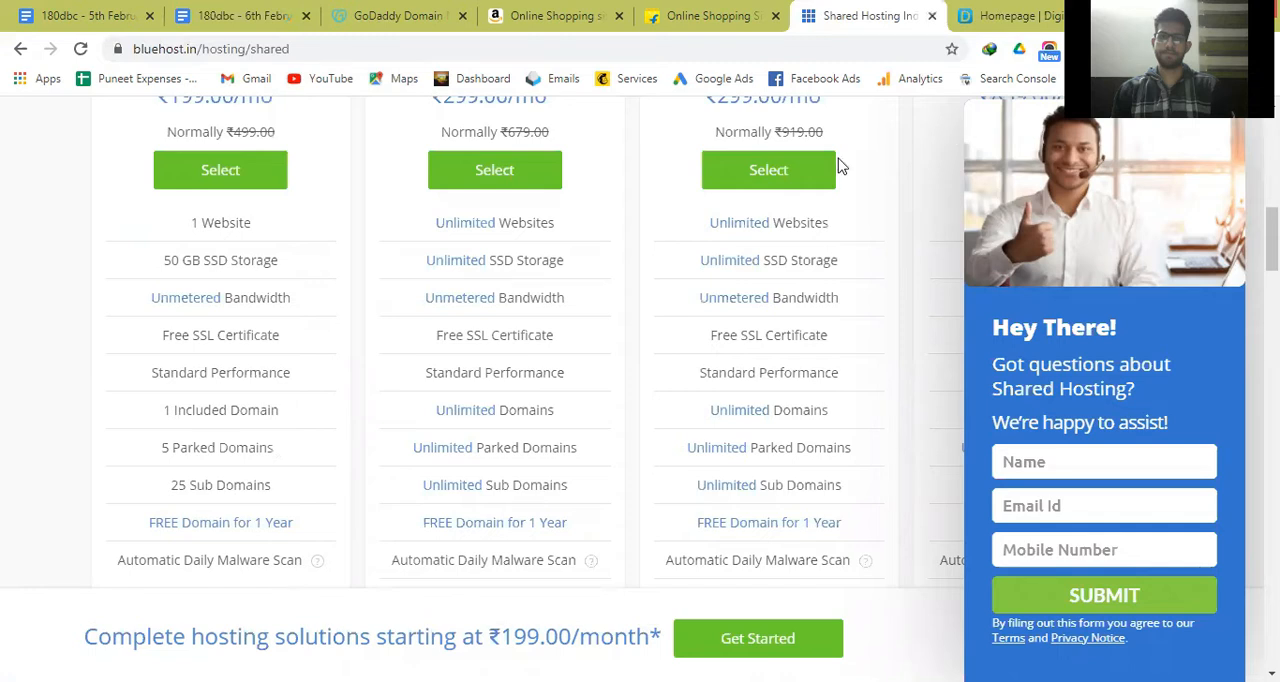
scroll(480, 340, "up", 3)
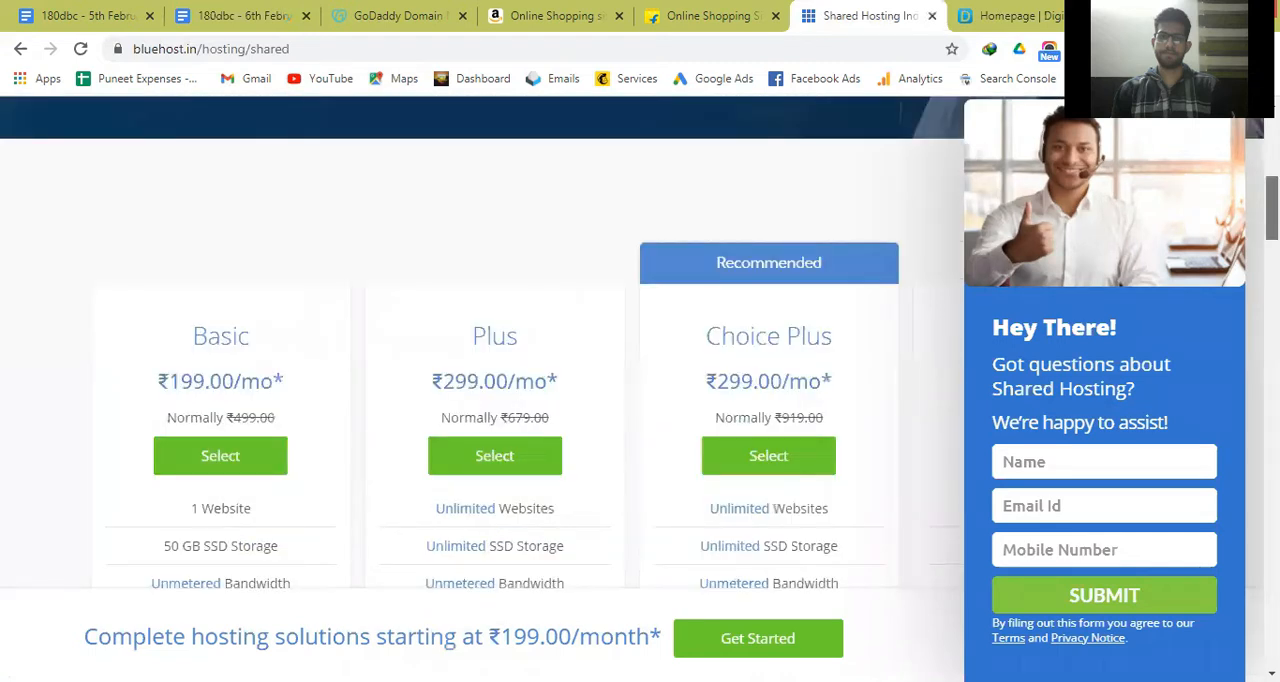
scroll(480, 400, "down", 1)
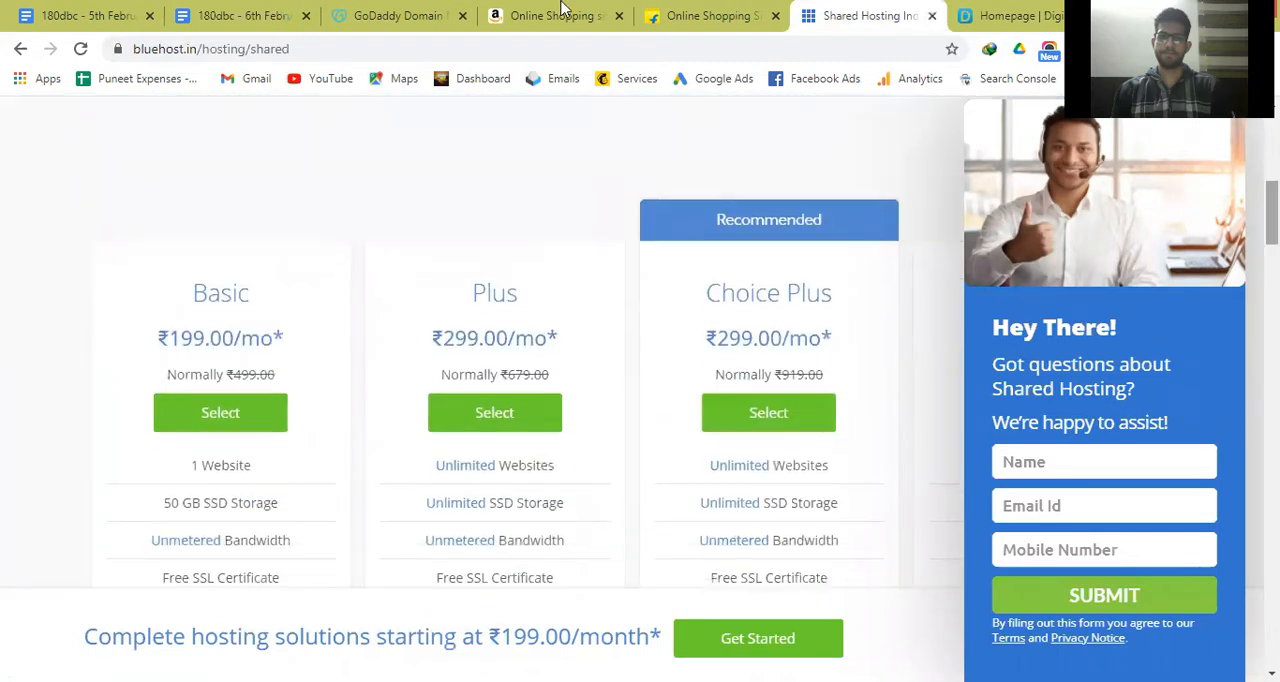
Switch to the 6th February document and remove the extra blank line between the Dedicated Hosting paragraph and the "Installing WordPress" heading.
left_click(228, 8)
left_click(452, 410)
key("Down")
key("Down")
key("Down")
key("Down")
key("Down")
key("Down")
key("Down")
key("Down")
key("Down")
key("Down")
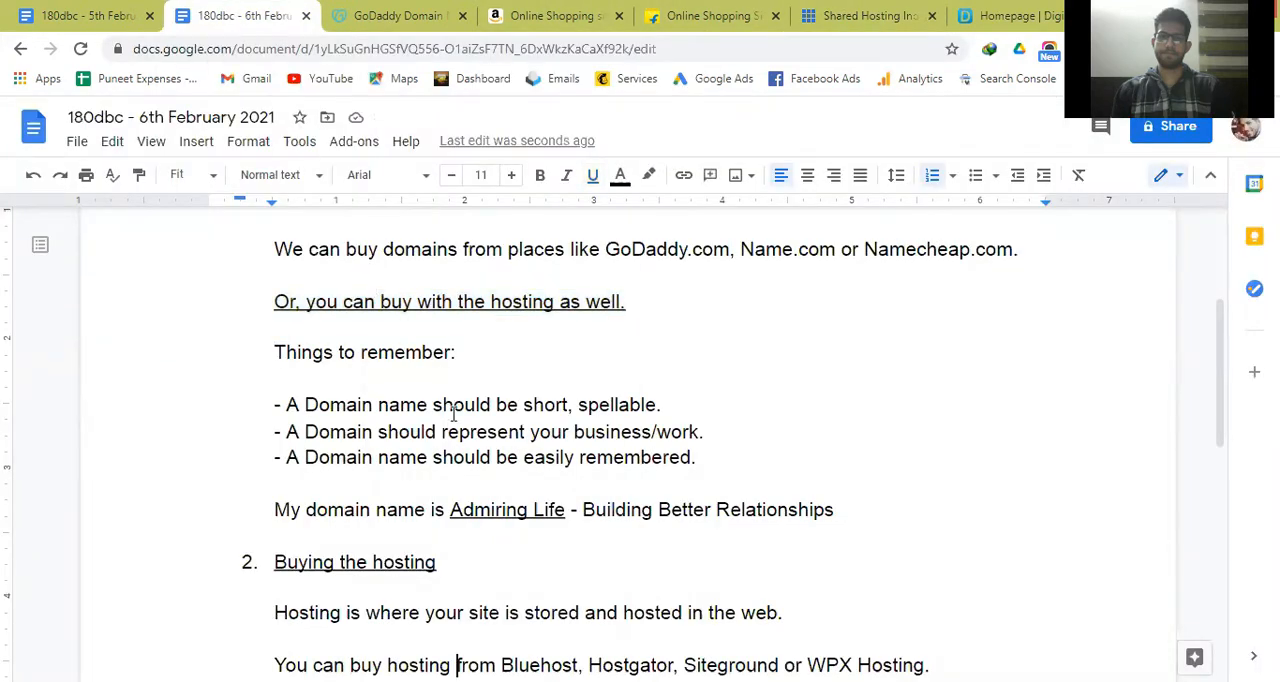
key("Down")
key("Down")
key("Down")
key("Down")
key("Down")
key("Down")
key("Down")
key("Down")
key("Down")
key("Down")
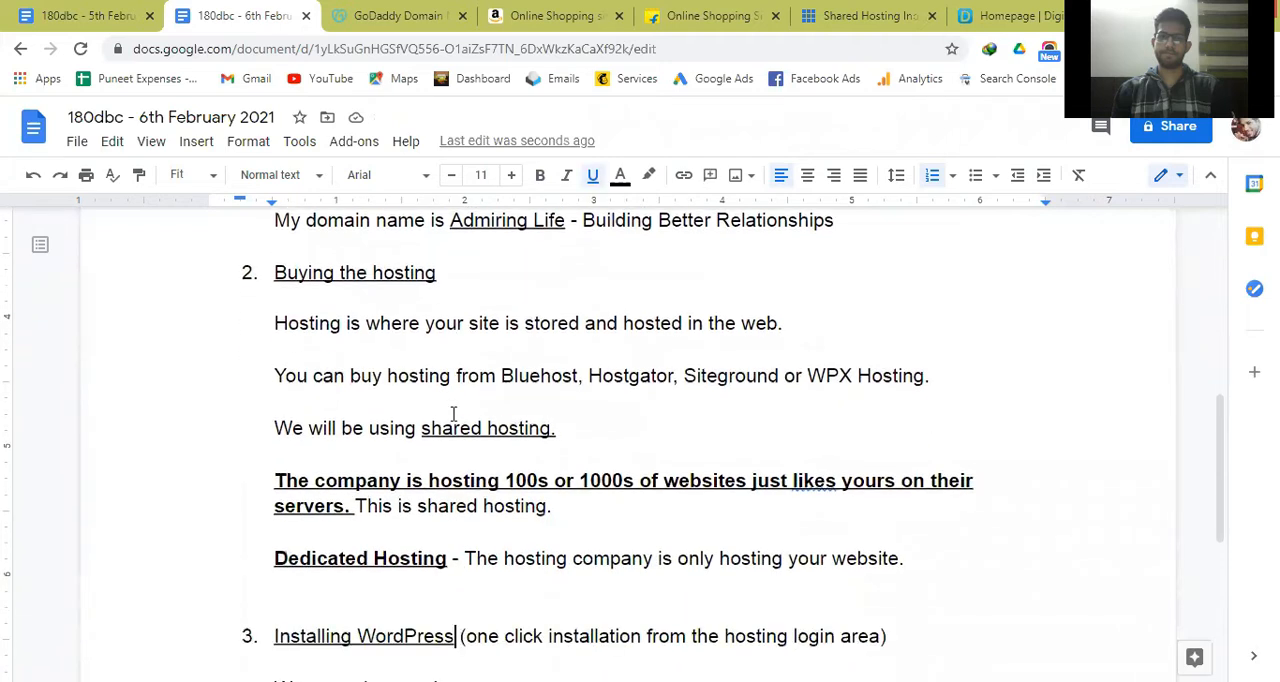
key("Down")
key("Down")
key("Up")
key("Up")
key("Up")
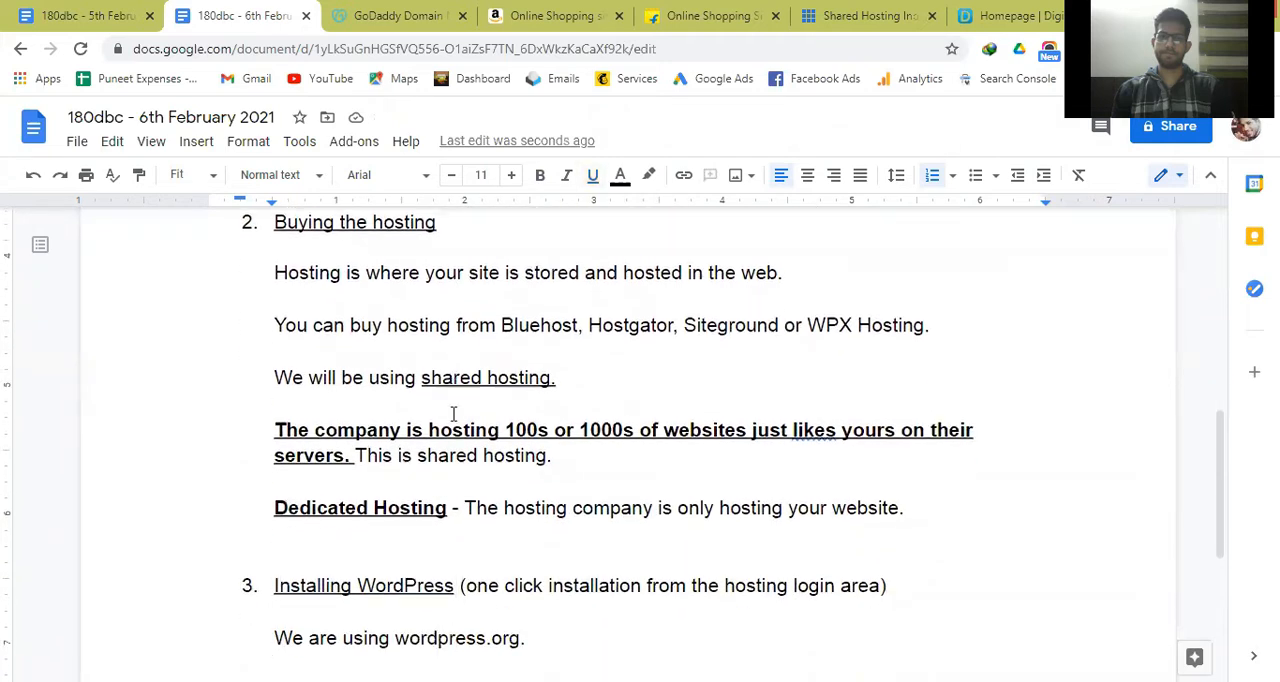
key("BackSpace")
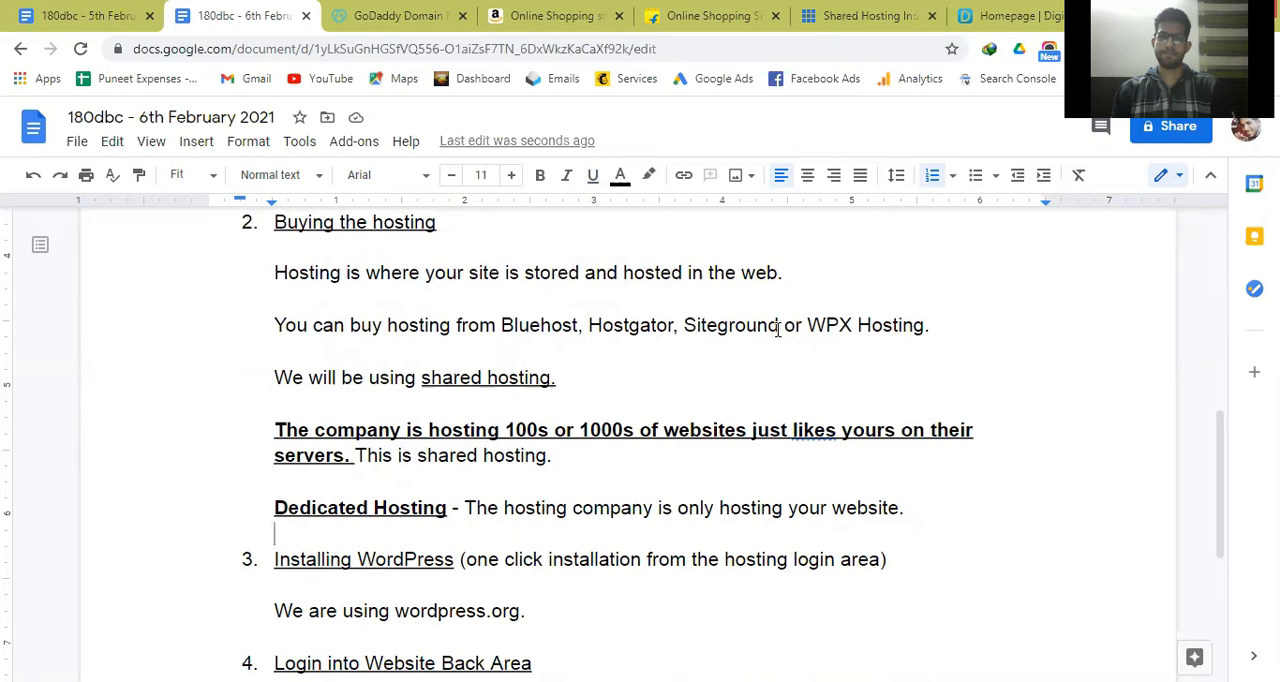
Underline "Siteground" in the sentence listing where hosting can be bought.
left_click_drag(778, 330, 689, 325)
key("ctrl+u")
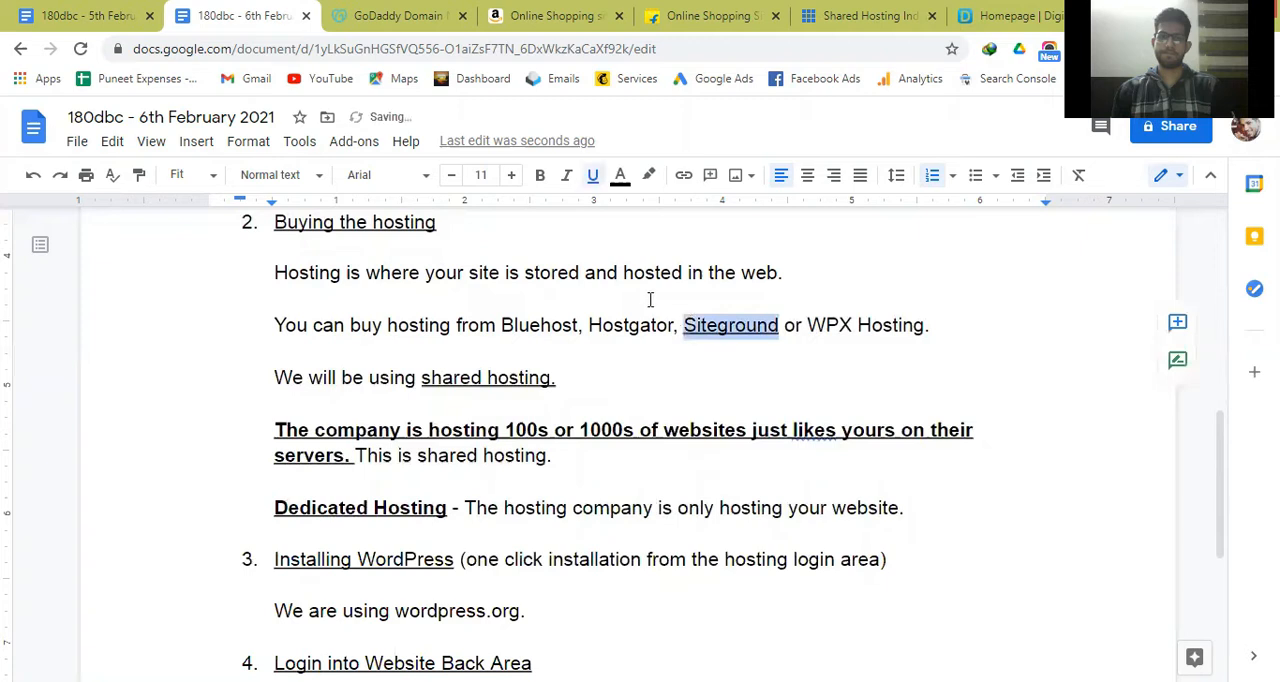
left_click(650, 299)
Underline "Name.com" in the sentence listing places to buy domains.
key("Up")
key("Up")
key("Up")
key("Up")
key("Up")
key("Up")
key("Up")
key("Up")
key("Up")
key("Up")
key("Up")
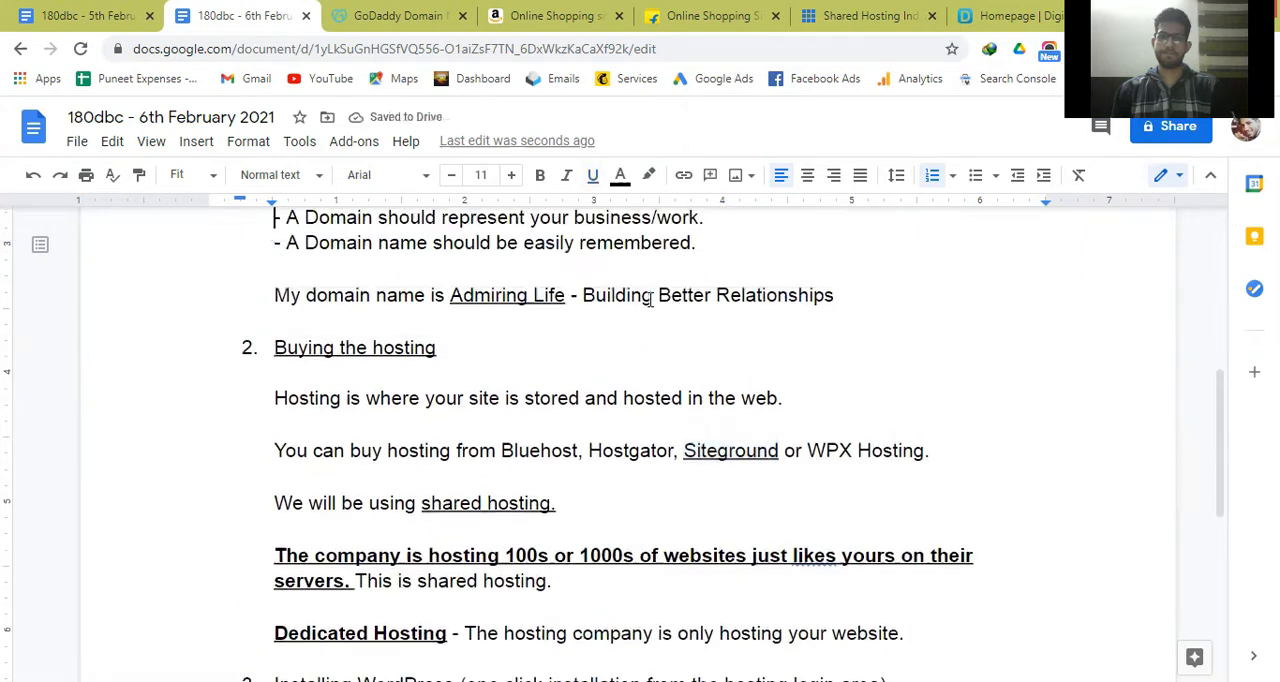
key("Up")
key("Up")
key("Up")
key("Up")
key("Up")
key("Up")
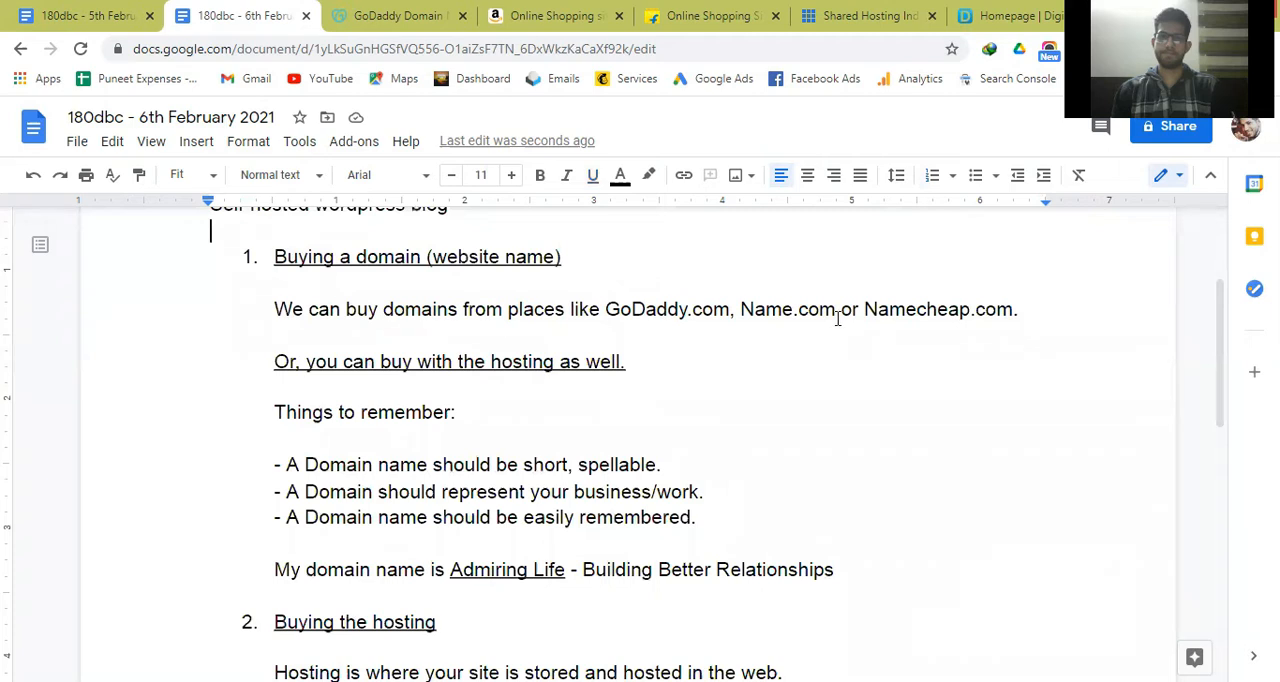
left_click_drag(836, 311, 750, 312)
key("ctrl+u")
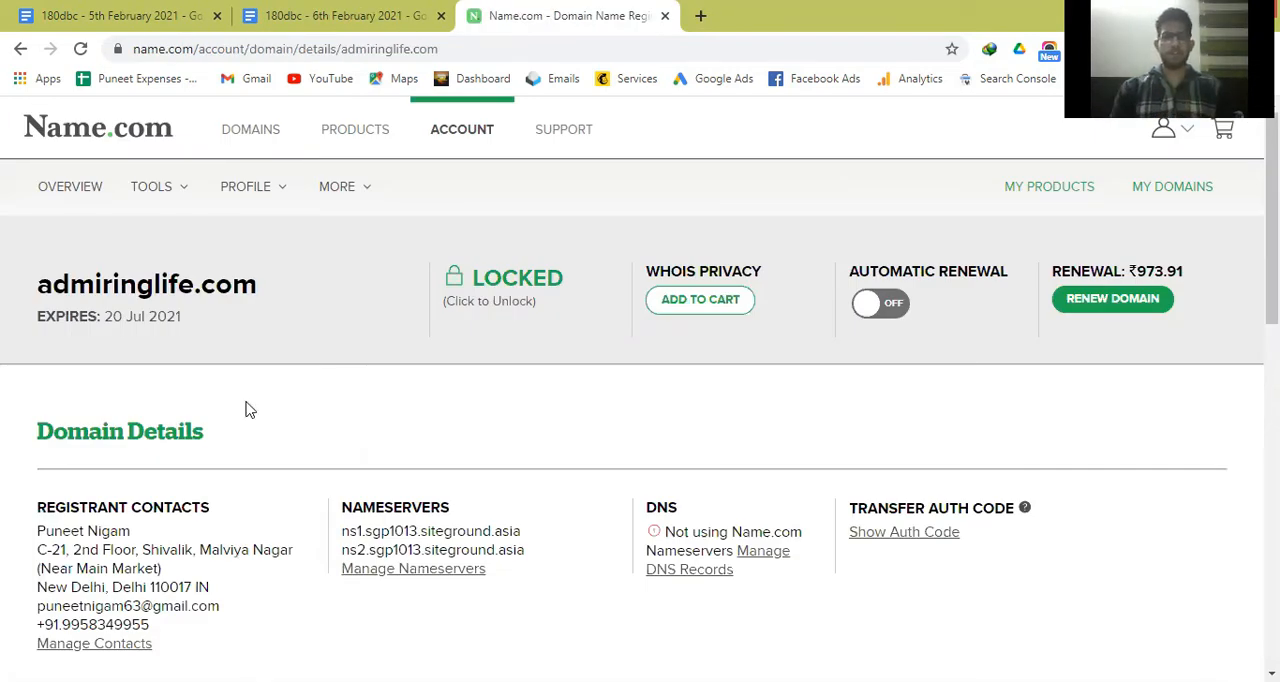
Highlight the domain name admiringlife.com and the Nameservers heading on the Name.com domain details page.
left_click_drag(105, 287, 257, 292)
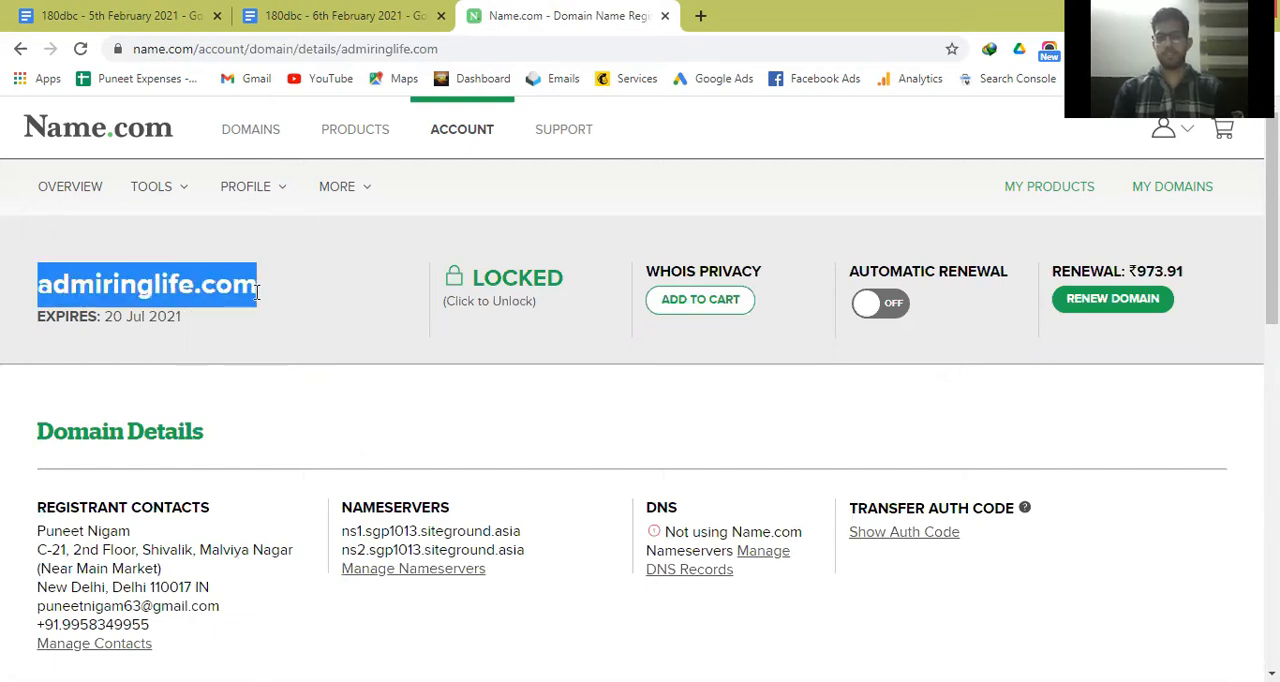
left_click(274, 291)
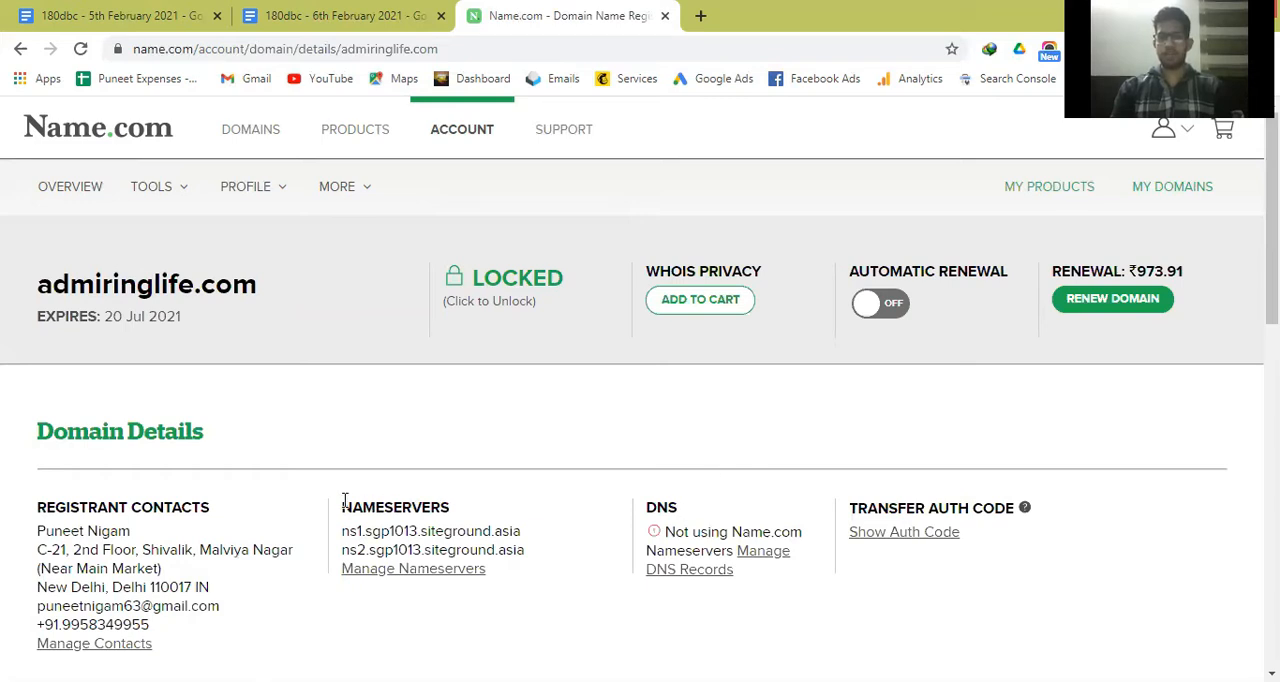
left_click_drag(344, 500, 472, 503)
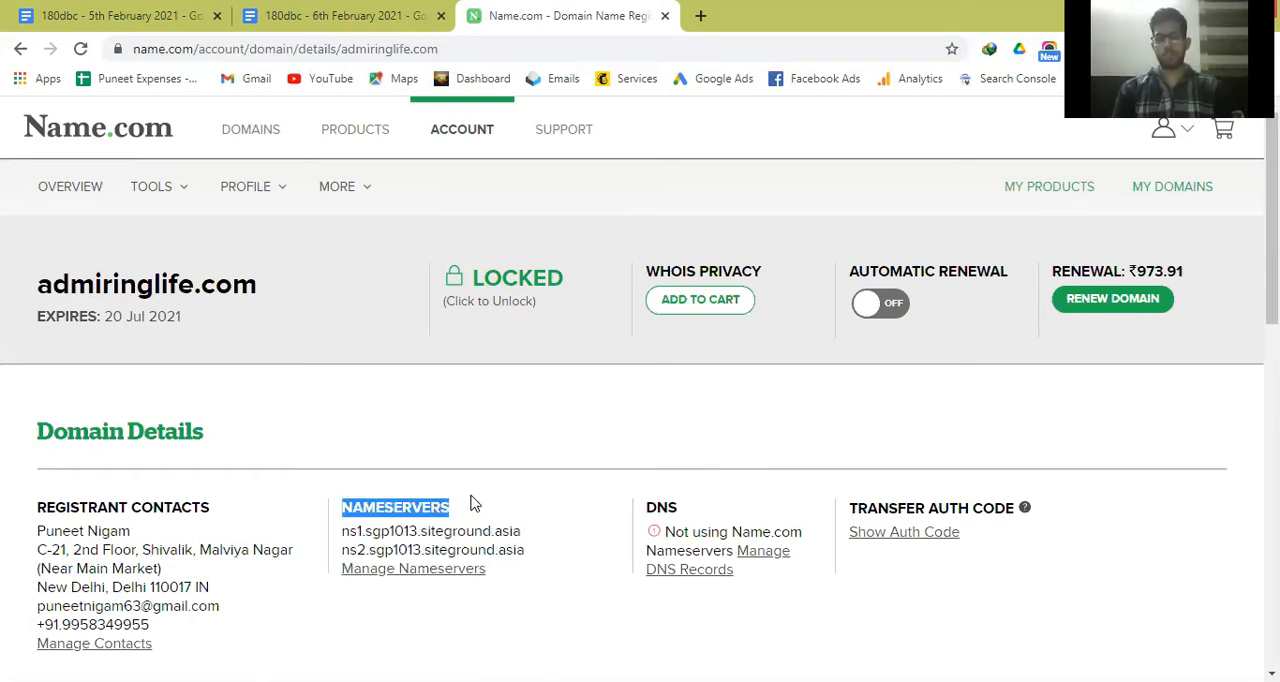
left_click(474, 503)
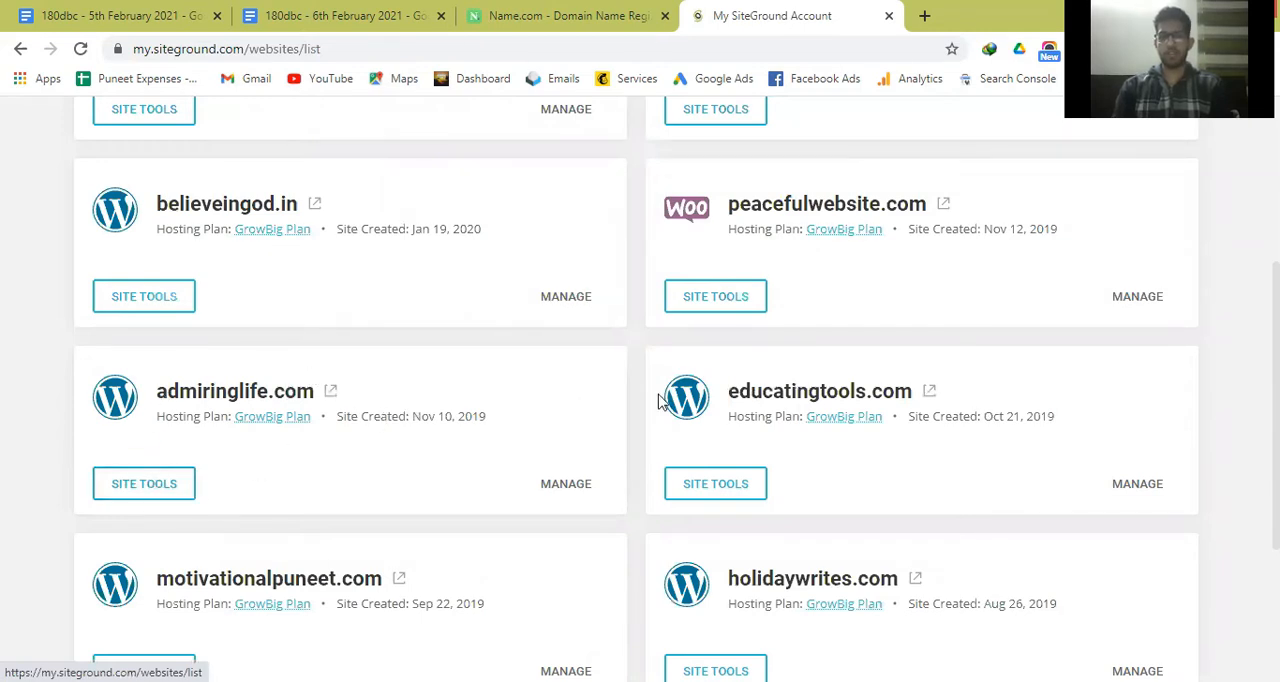
Start adding a new website in the SiteGround account and select Existing Domain as the domain option.
scroll(665, 400, "up", 3)
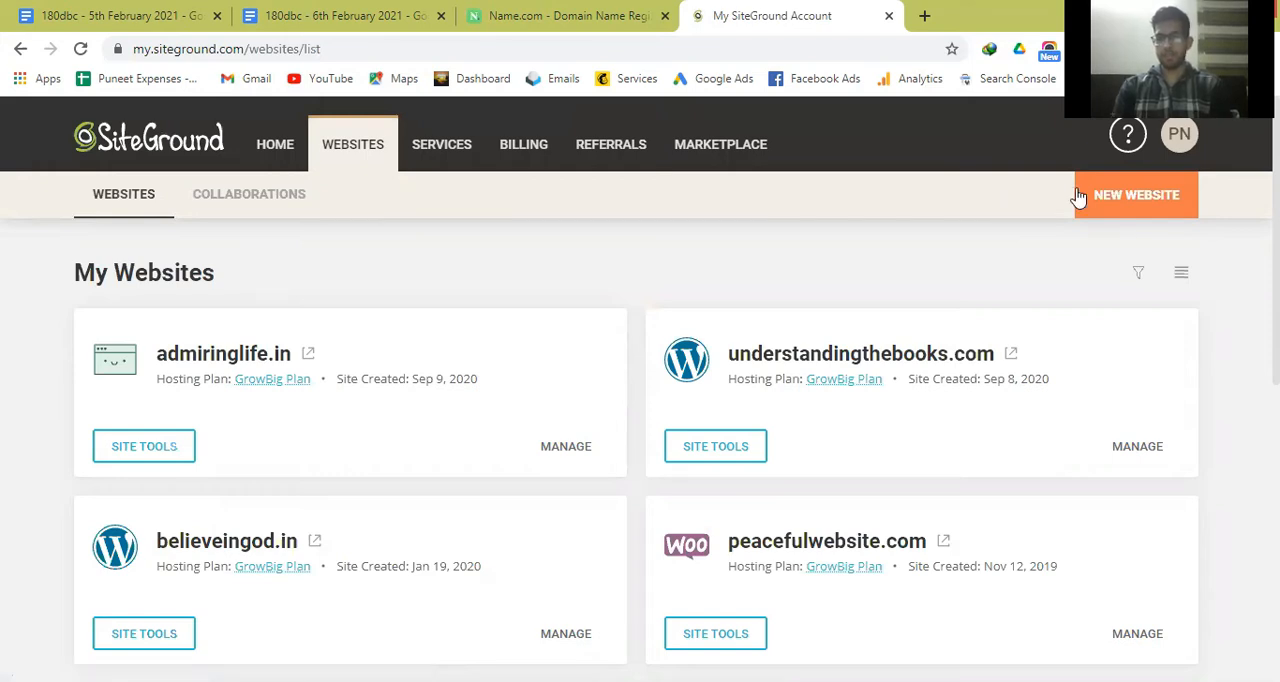
left_click(1130, 194)
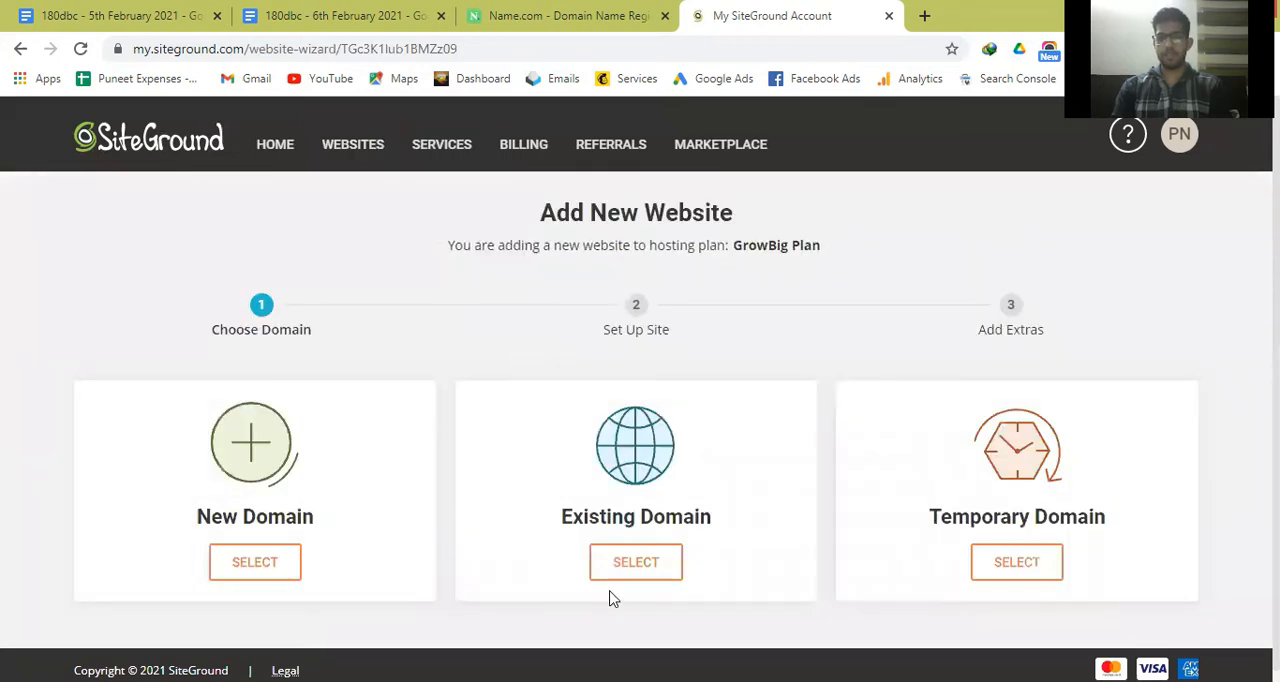
left_click(648, 576)
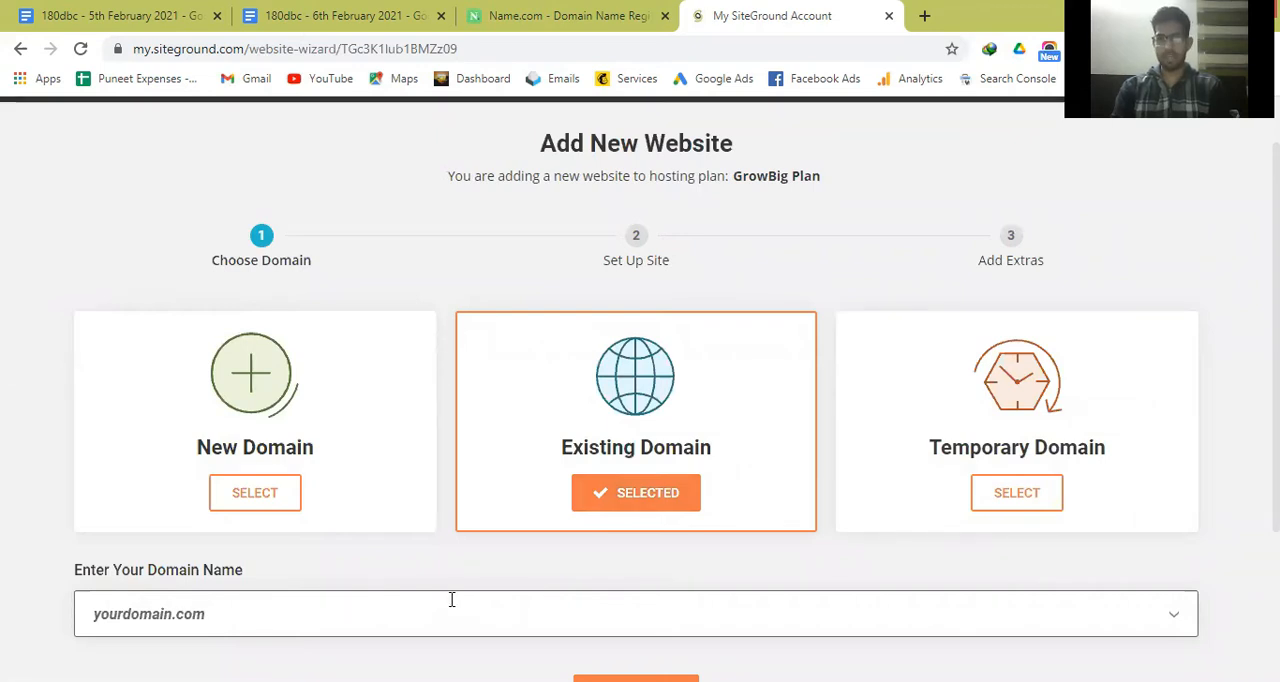
scroll(648, 563, "down", 2)
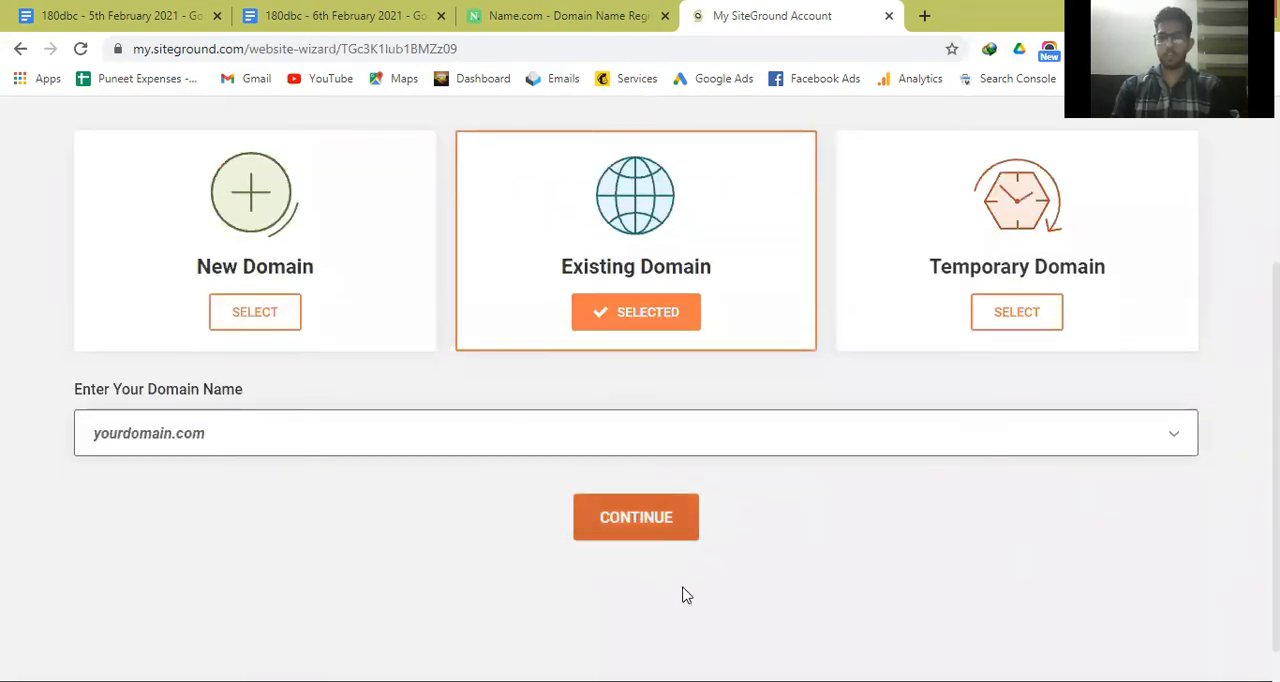
scroll(763, 551, "up", 3)
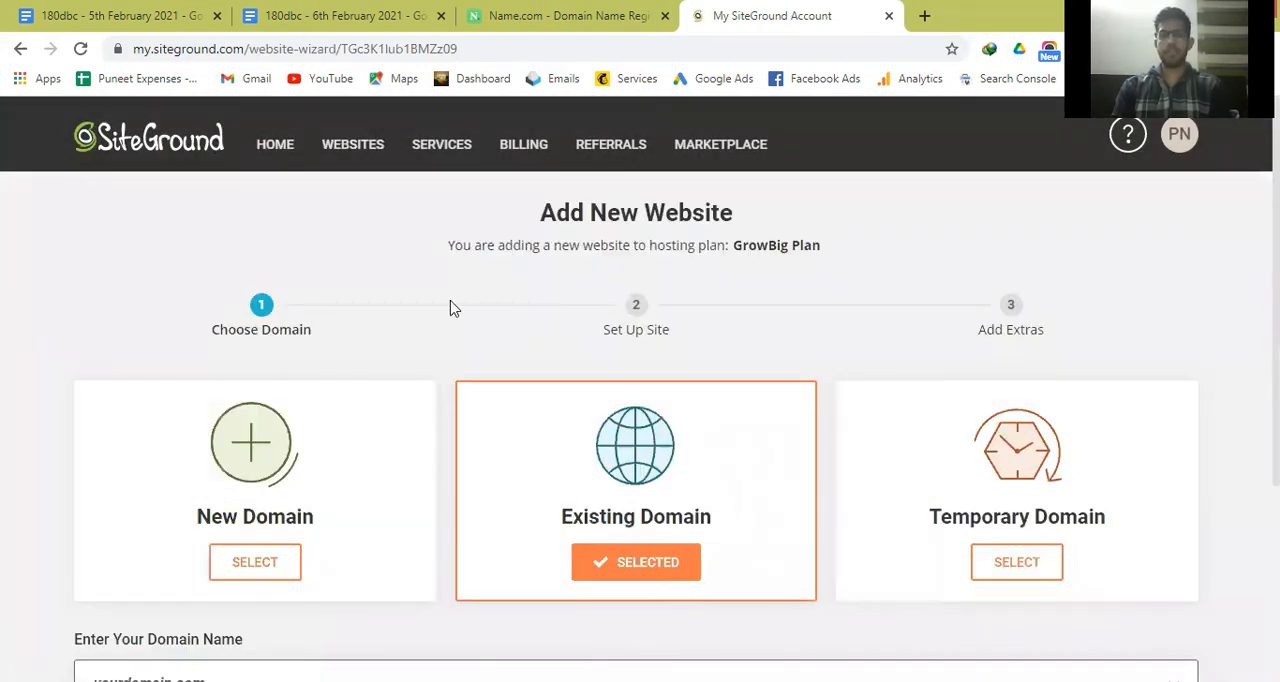
Return to the SiteGround website list and open the WordPress Install & Manage page in the site tools of admiringlife.com.
left_click(349, 158)
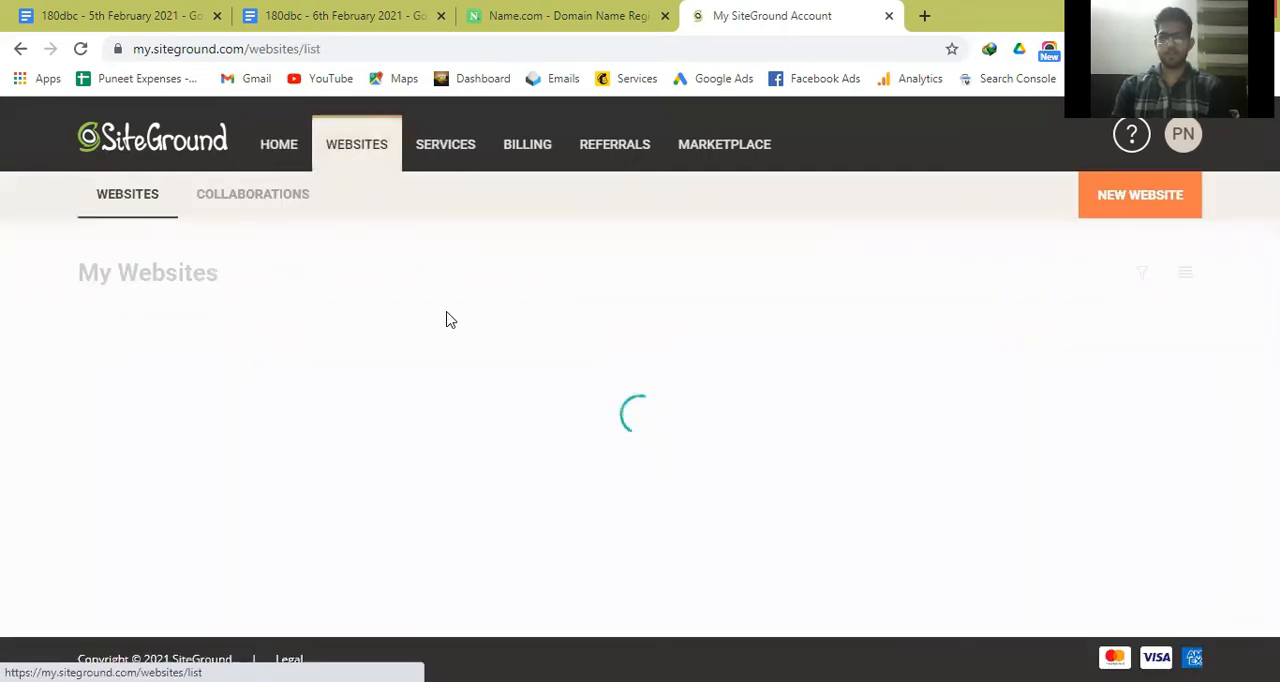
scroll(497, 577, "down", 4)
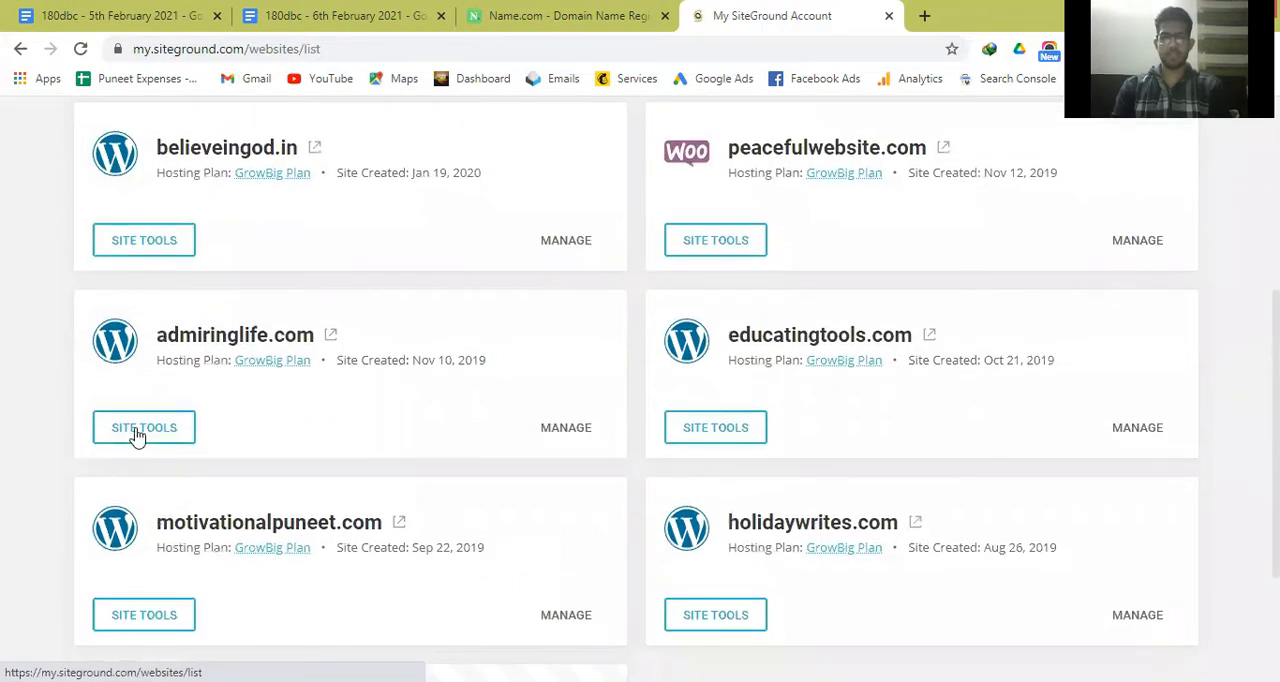
left_click(140, 430)
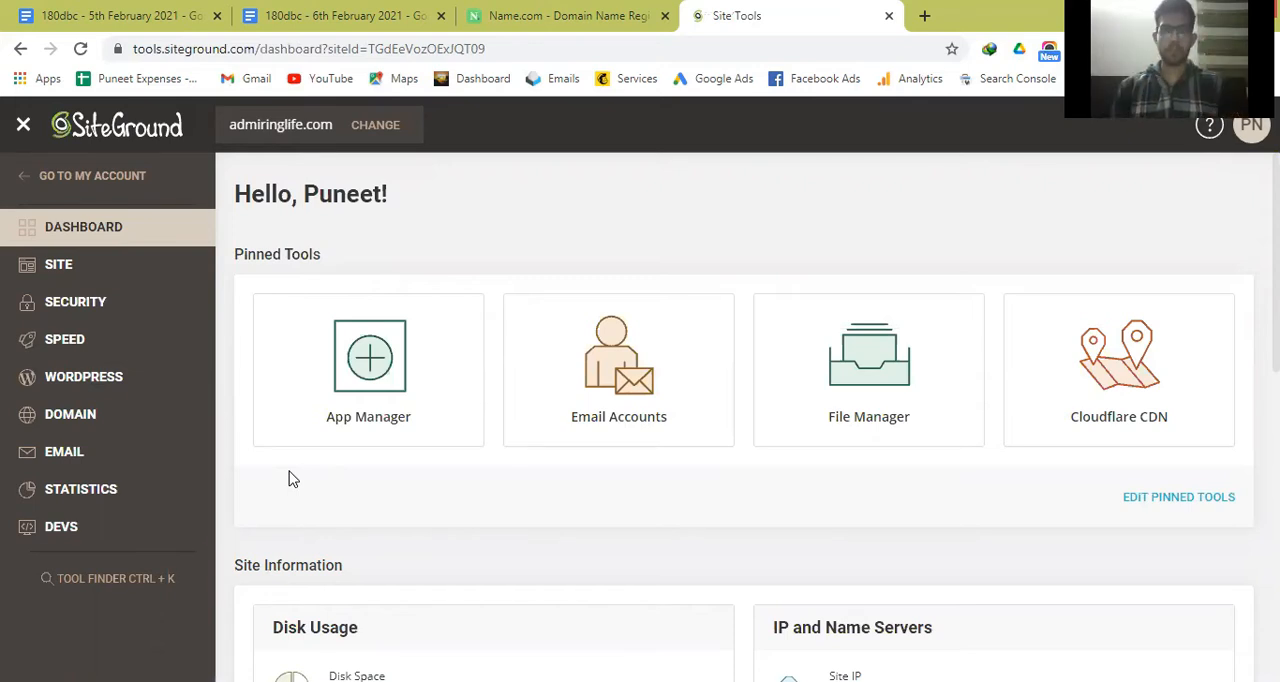
left_click(92, 387)
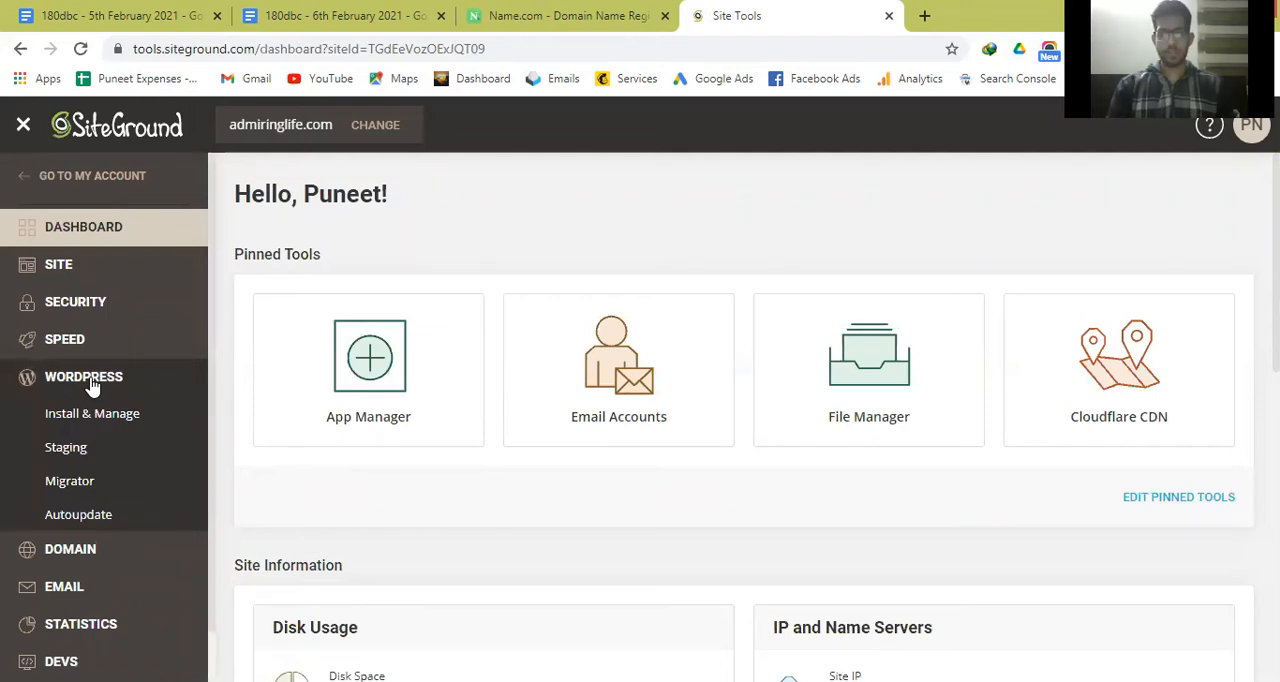
left_click(97, 420)
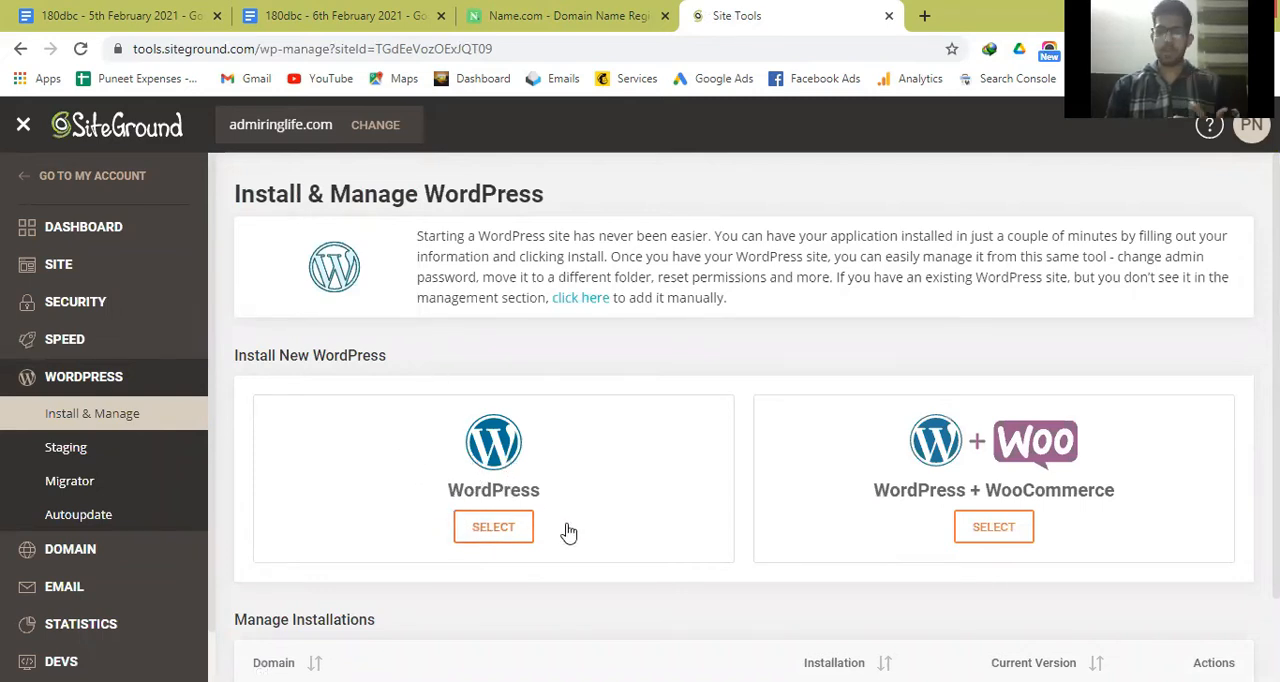
scroll(663, 540, "down", 1)
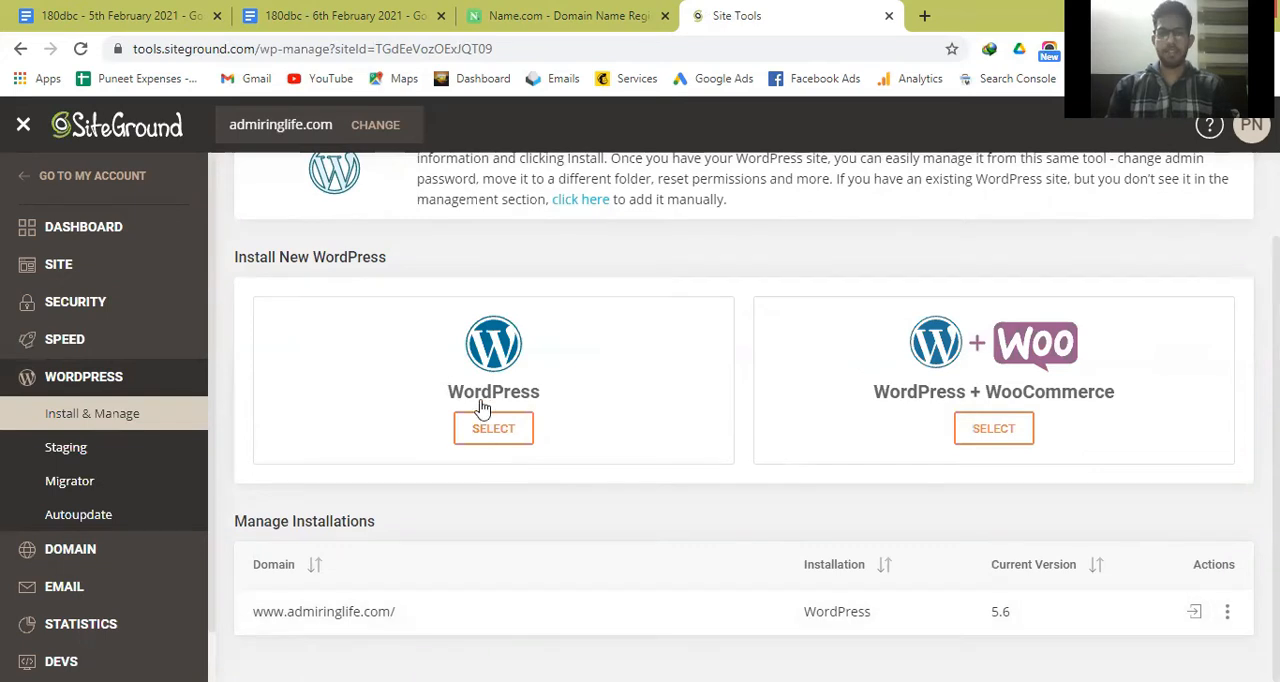
Switch to the 6th February document and review the notes down to the back-area login address xyz.com/wp-admin.
left_click(341, 10)
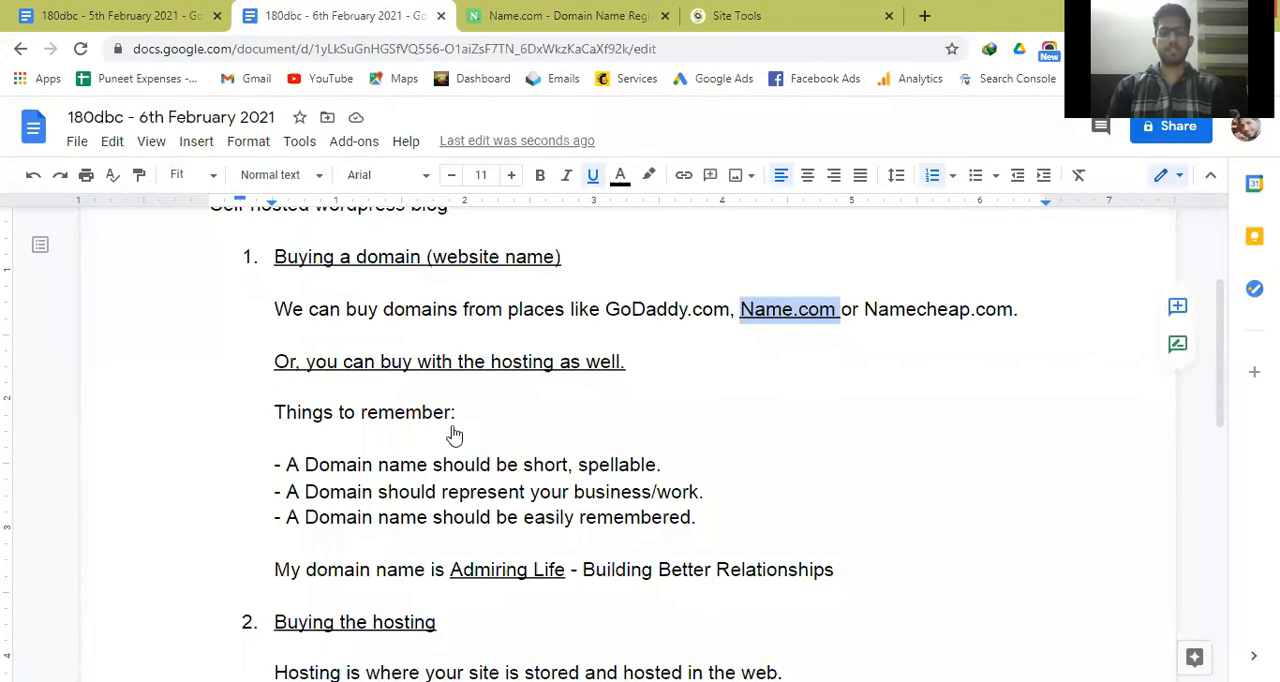
key("Down")
key("Down")
key("Down")
key("Down")
key("Down")
key("Down")
key("Down")
key("Down")
key("Down")
key("Down")
key("Down")
key("Down")
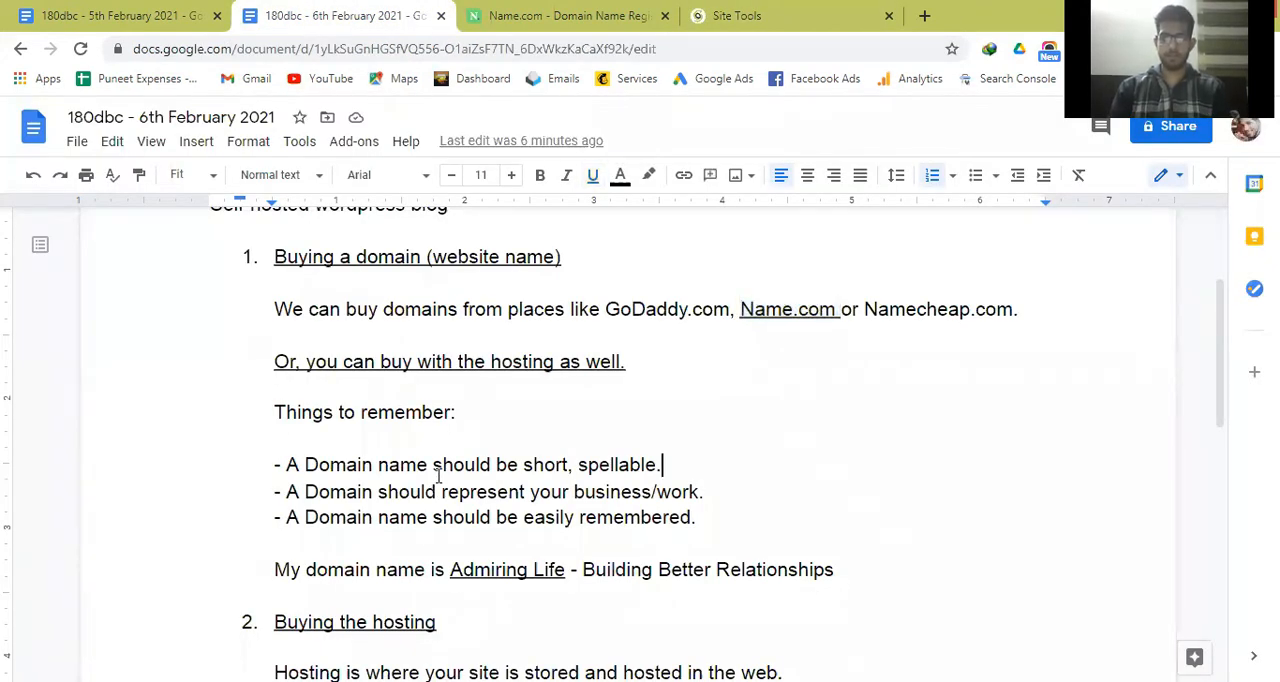
key("Down")
key("Down")
key("Down")
key("Down")
key("Down")
key("Down")
key("Down")
key("Down")
key("Down")
key("Down")
key("Down")
key("Down")
key("Down")
key("Down")
key("Down")
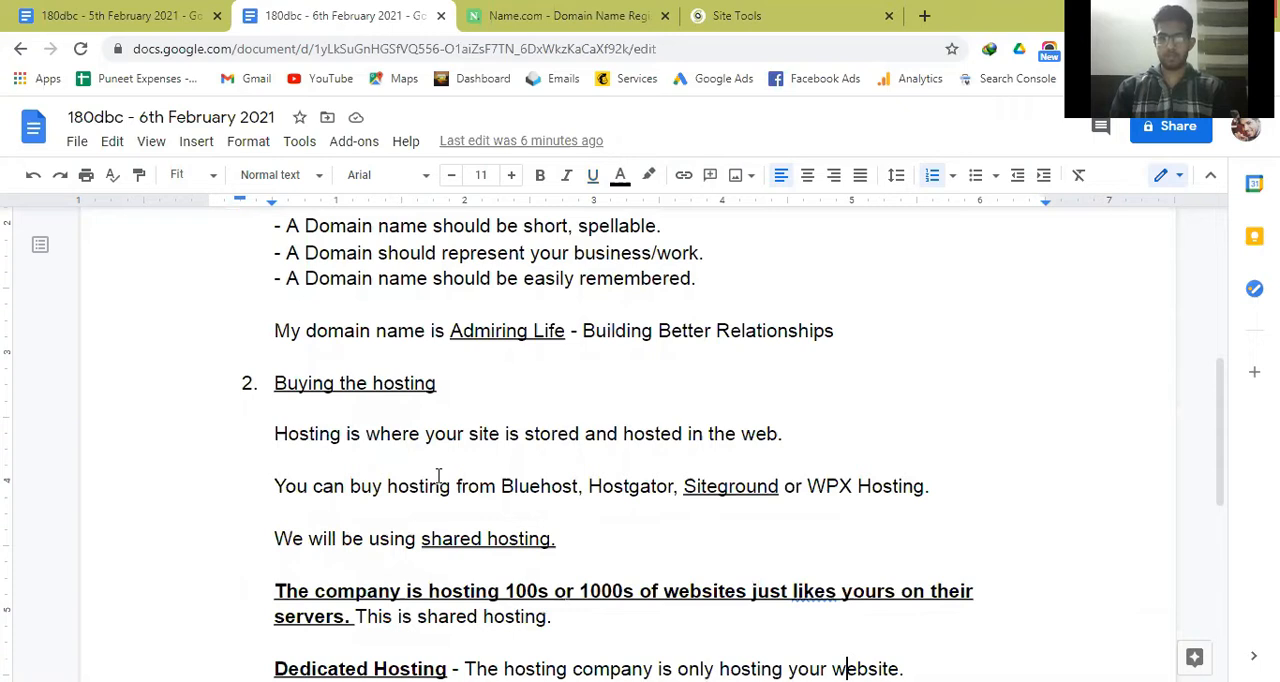
key("Down")
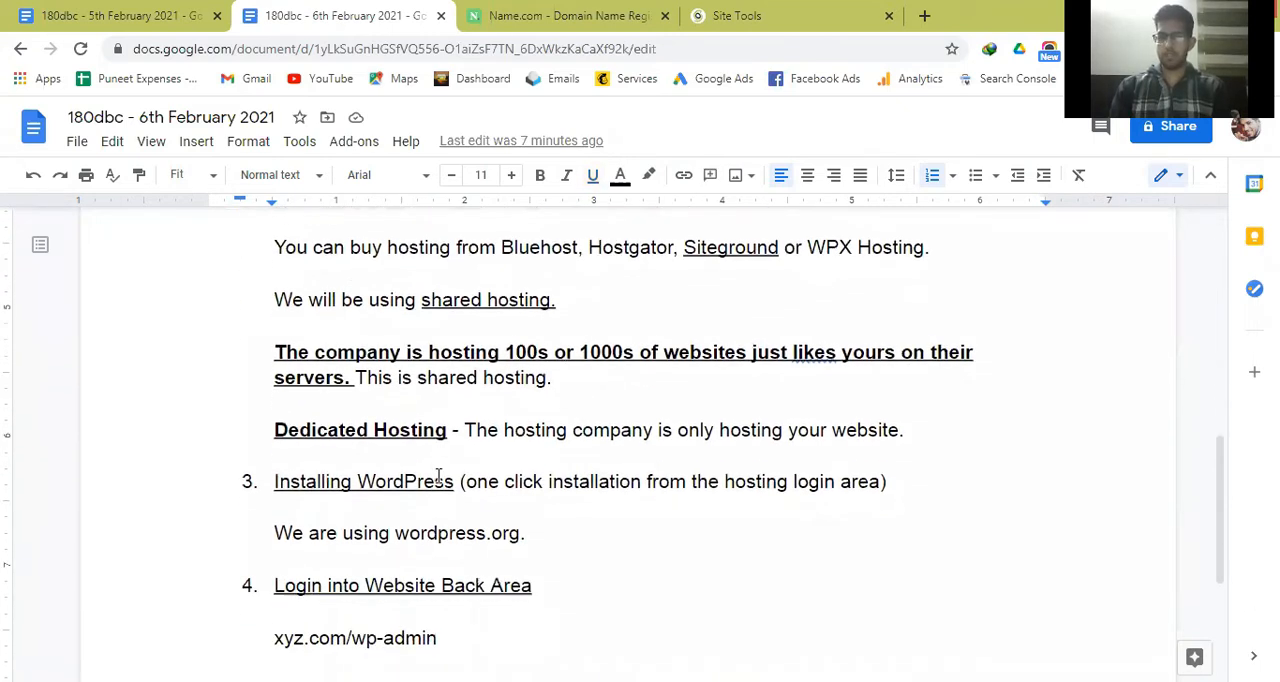
key("Left")
key("Left")
key("Left")
key("Left")
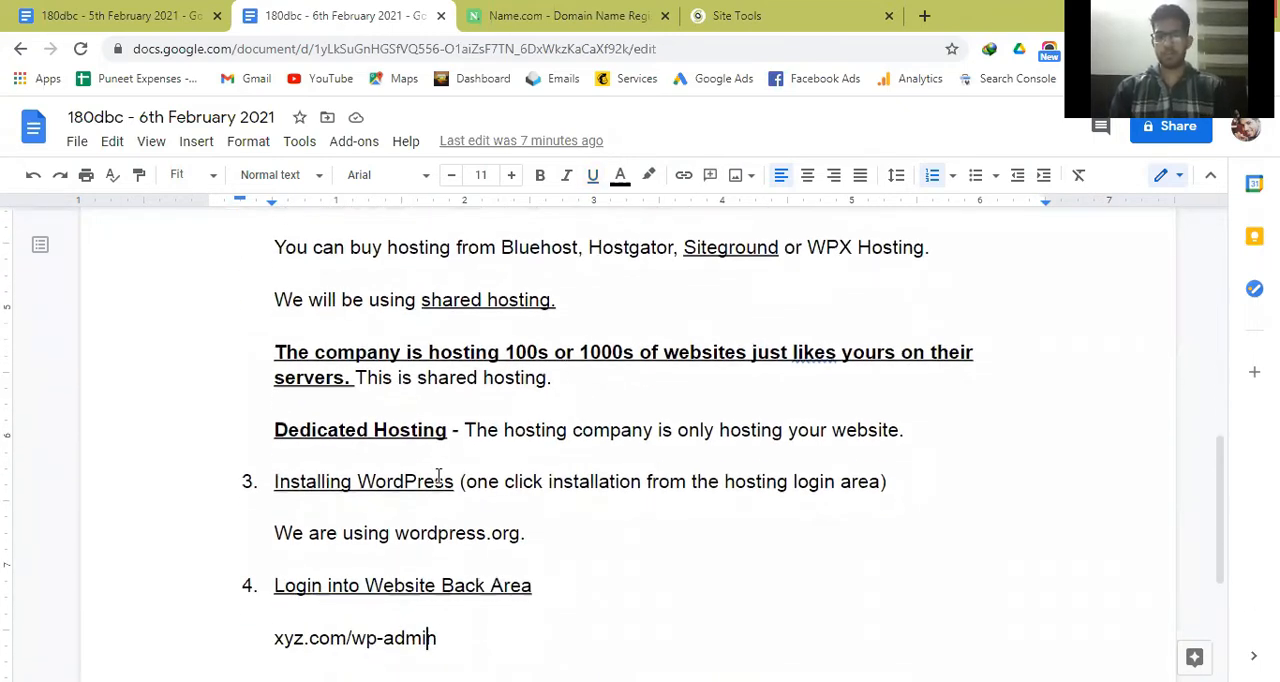
key("Left")
key("Left")
key("Left")
key("Left")
key("Left")
key("Right")
key("Right")
key("Right")
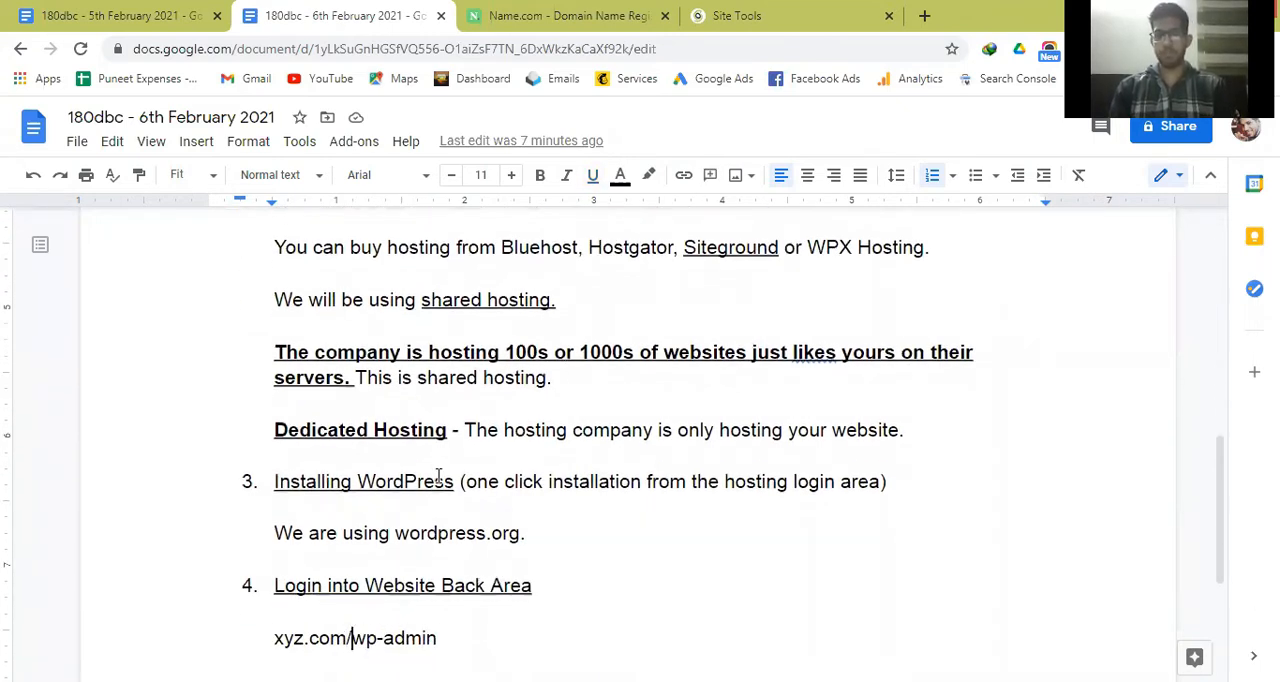
key("Right")
key("Right")
key("Right")
key("Right")
key("Right")
key("Right")
Open the WordPress back-area login page at admiringlife.com/wp-admin in a new browser tab.
left_click(571, 12)
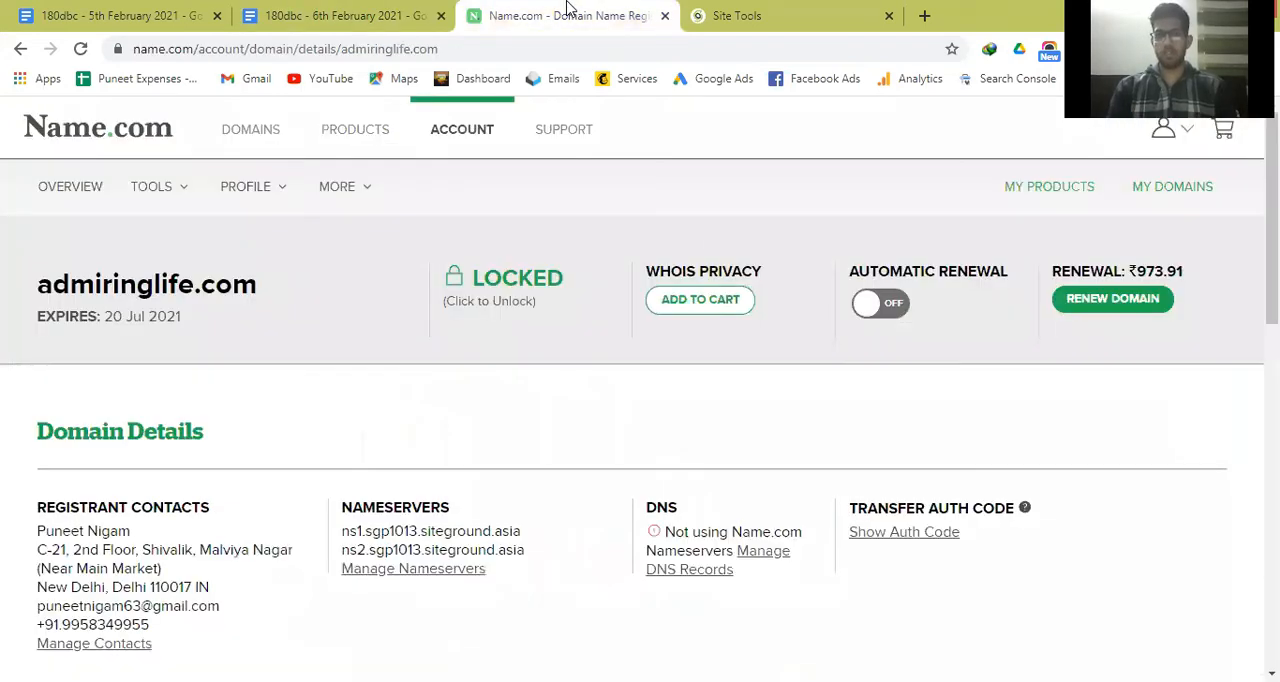
left_click(812, 10)
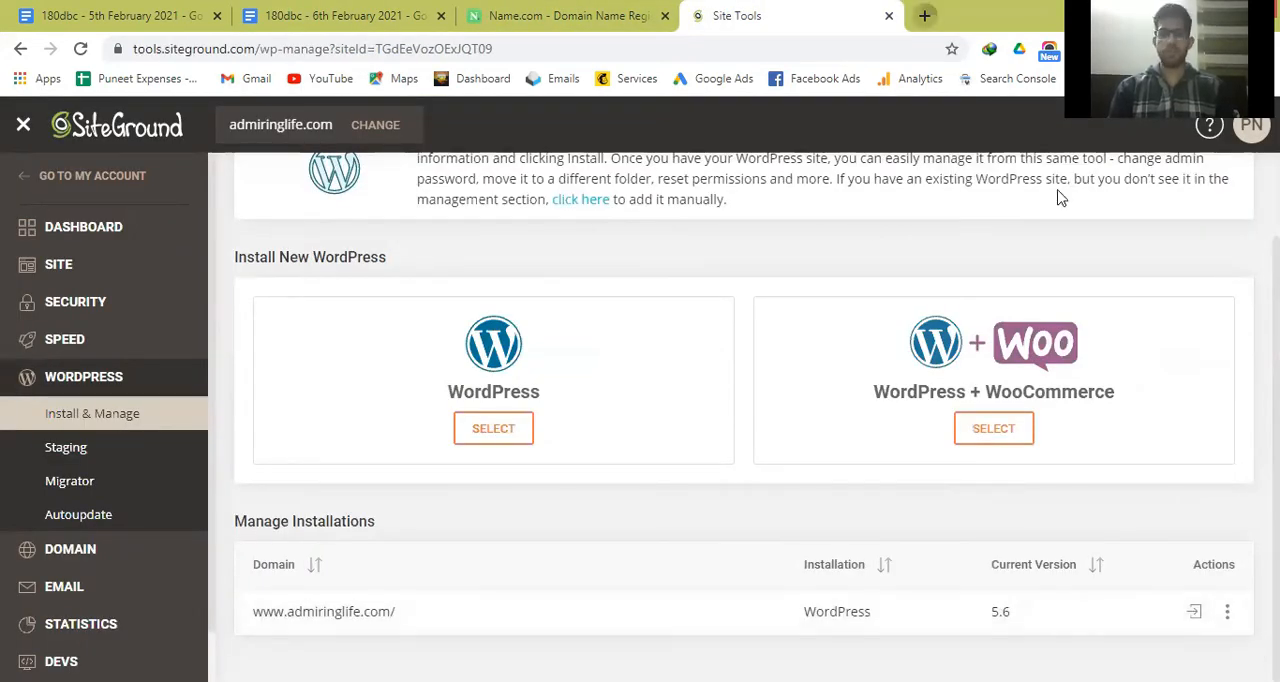
key("ctrl+t")
type("admiri")
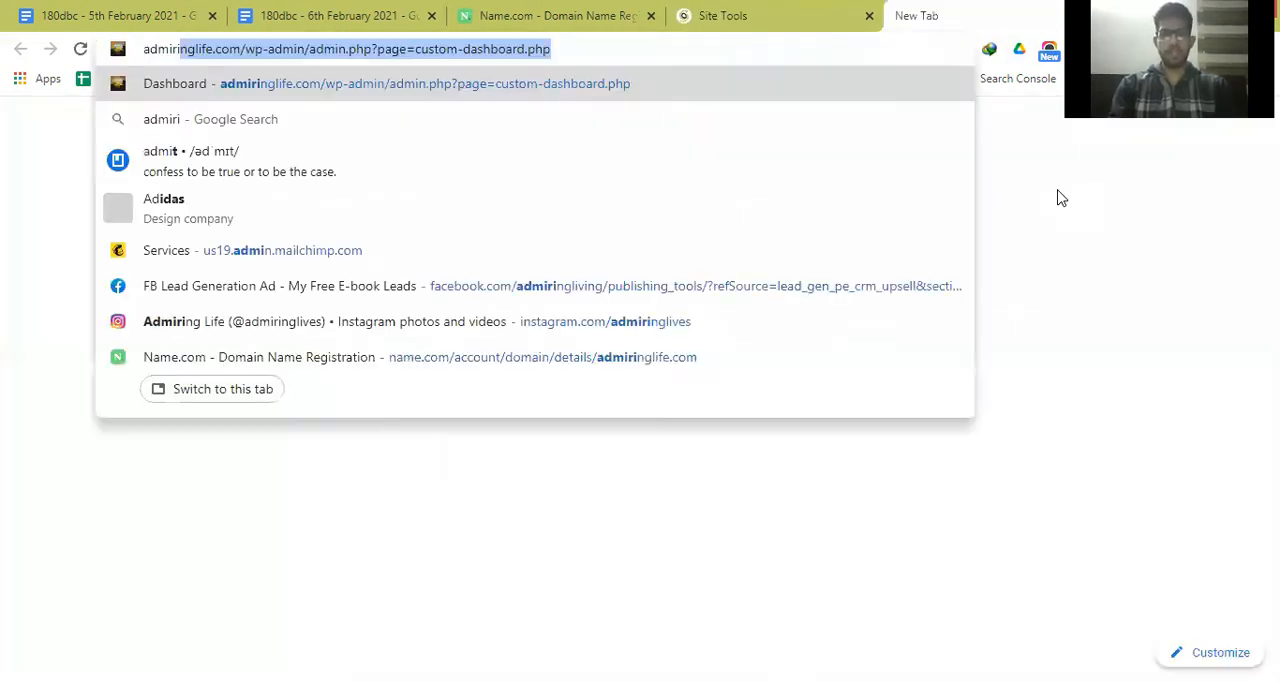
type("nglife")
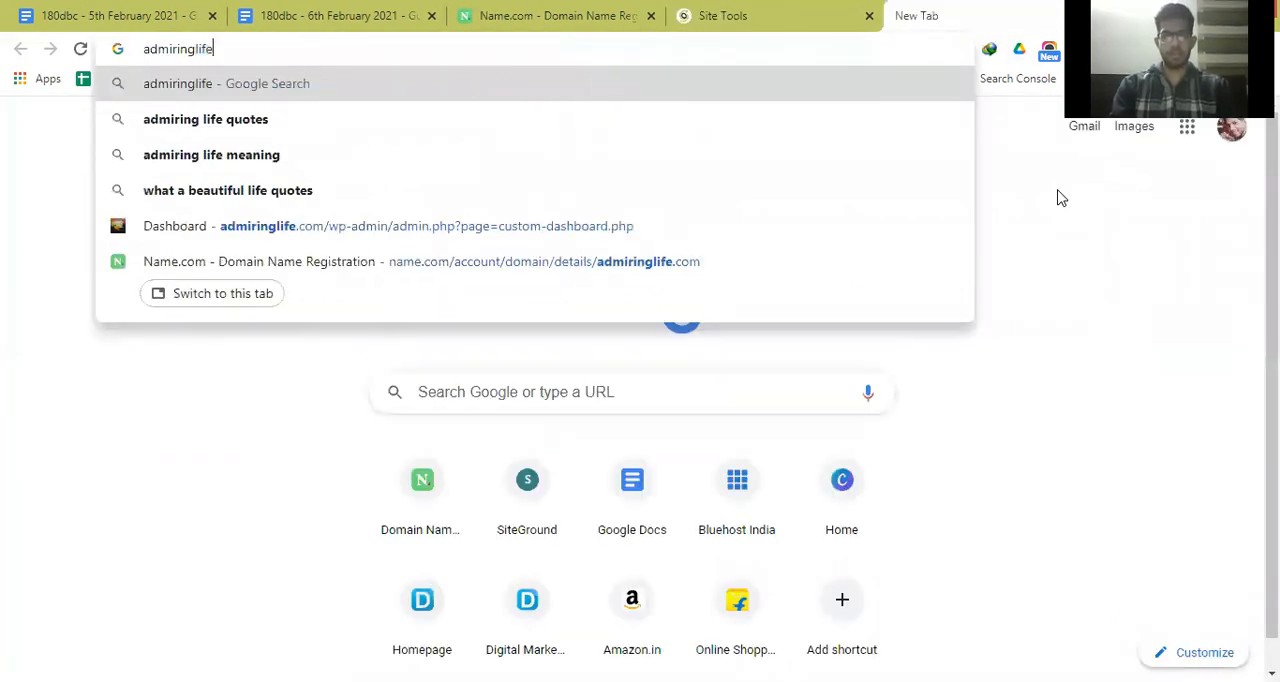
type(".com")
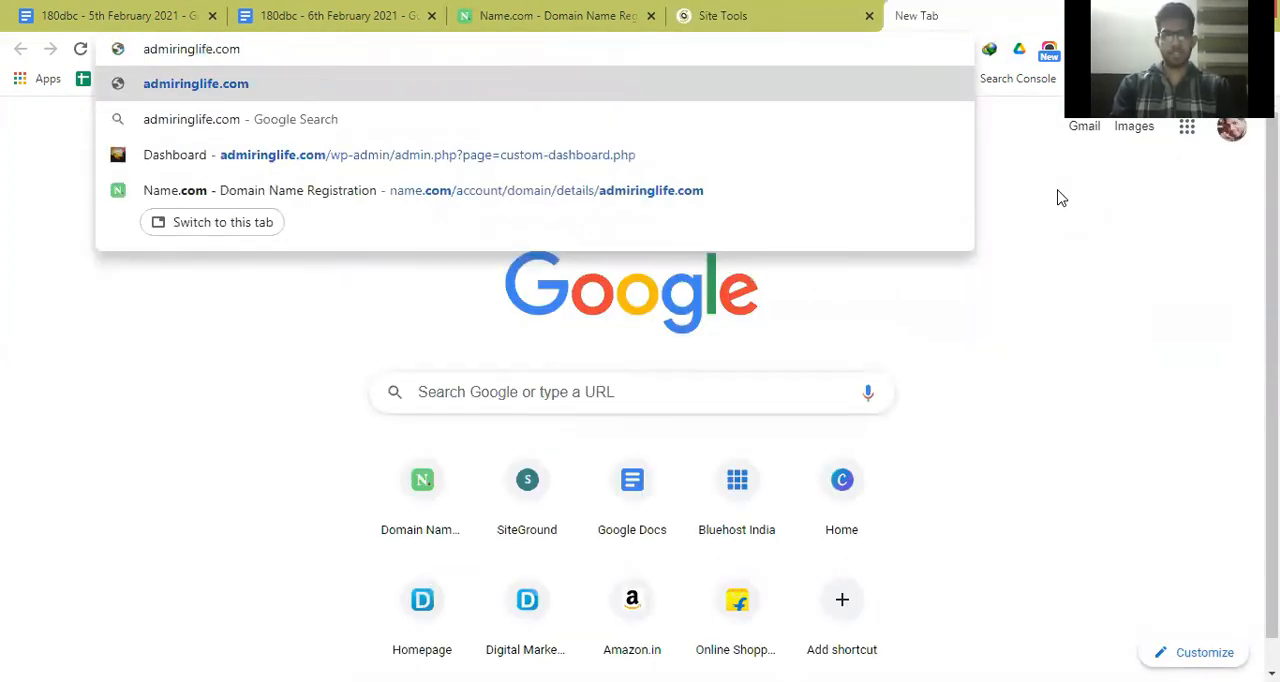
type("/wp")
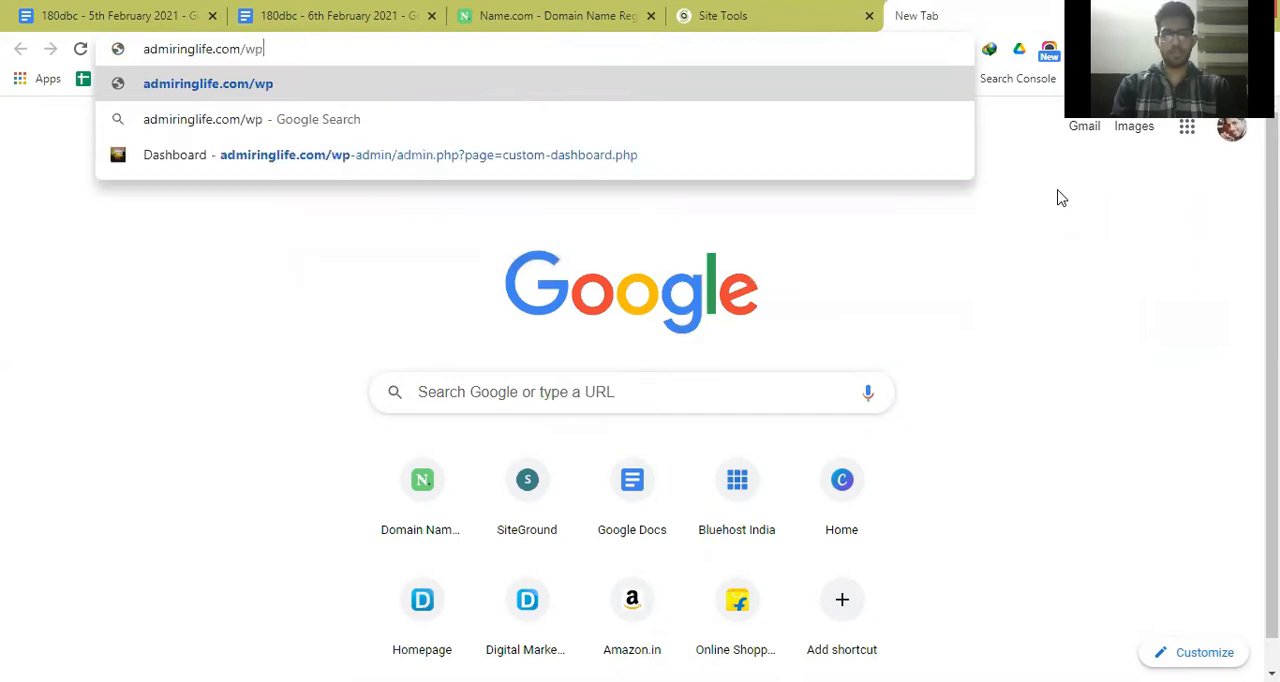
type("=ad")
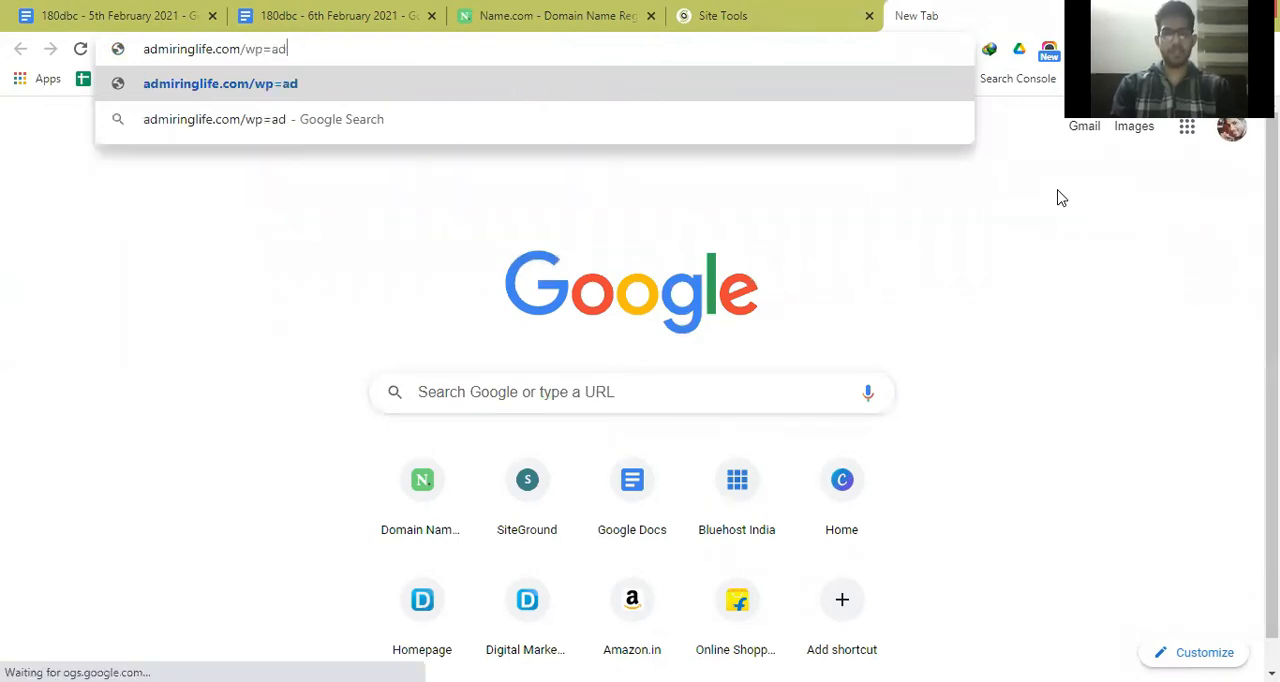
type("m")
key("BackSpace")
key("BackSpace")
key("BackSpace")
key("BackSpace")
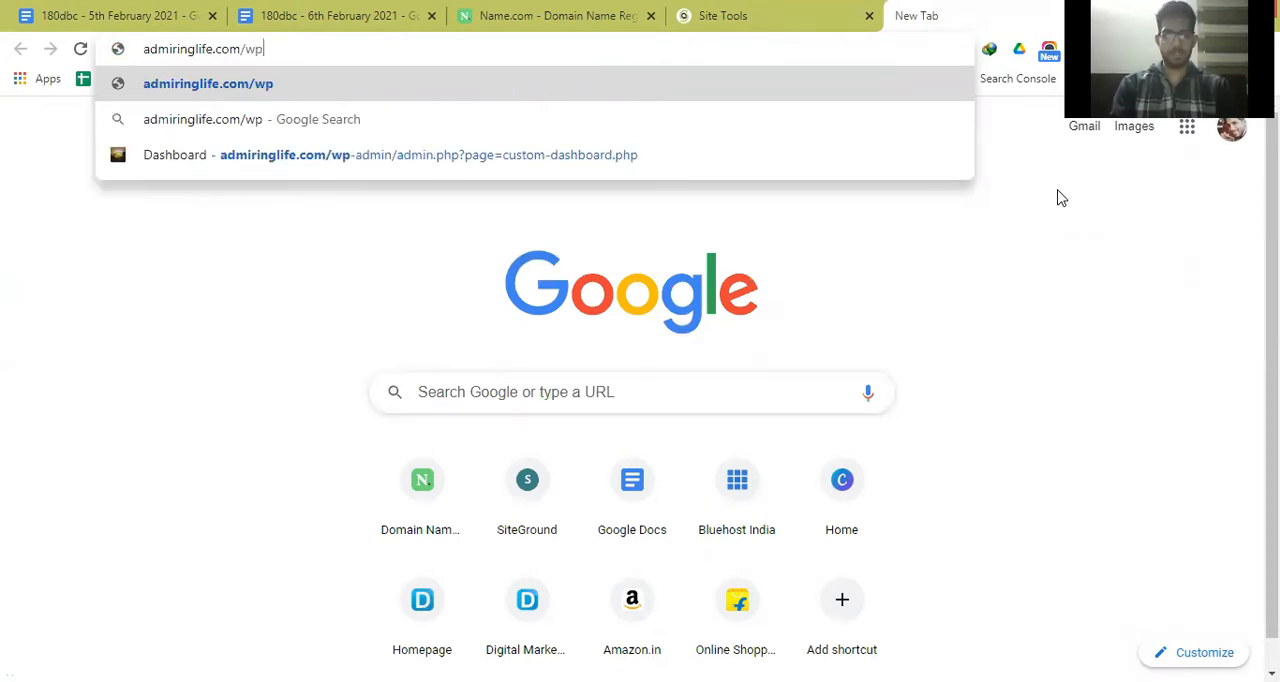
type("-ad")
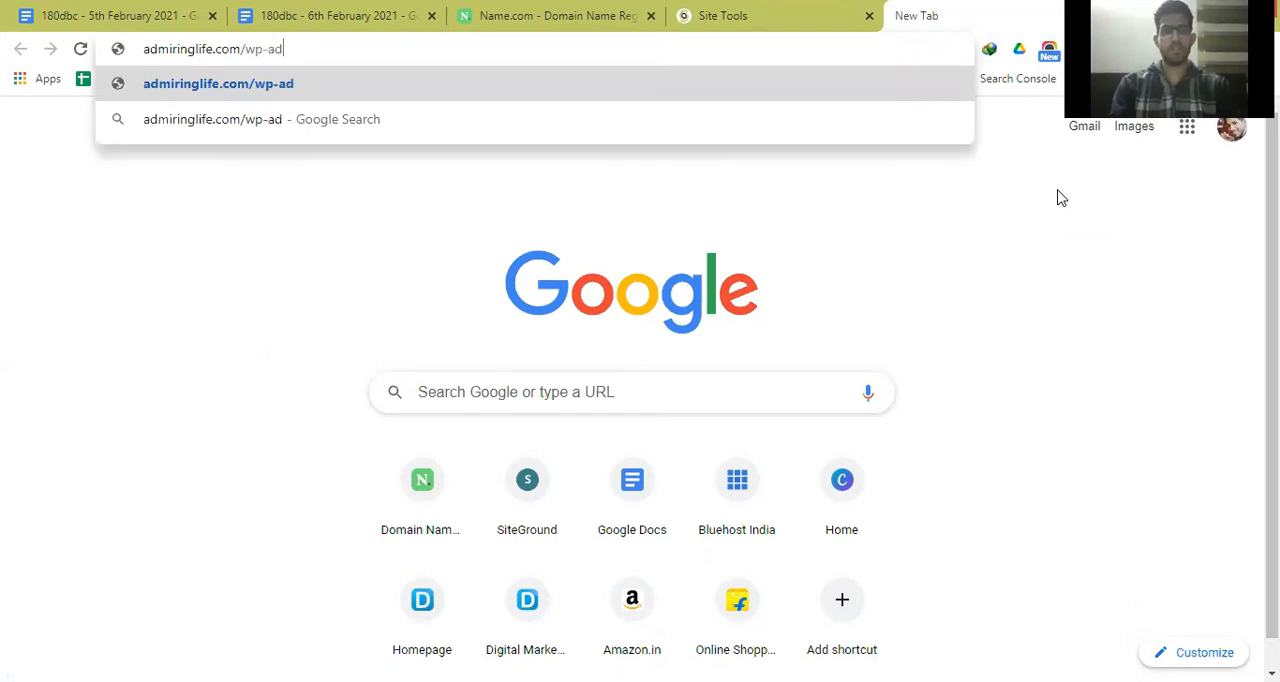
type("min")
key("Return")
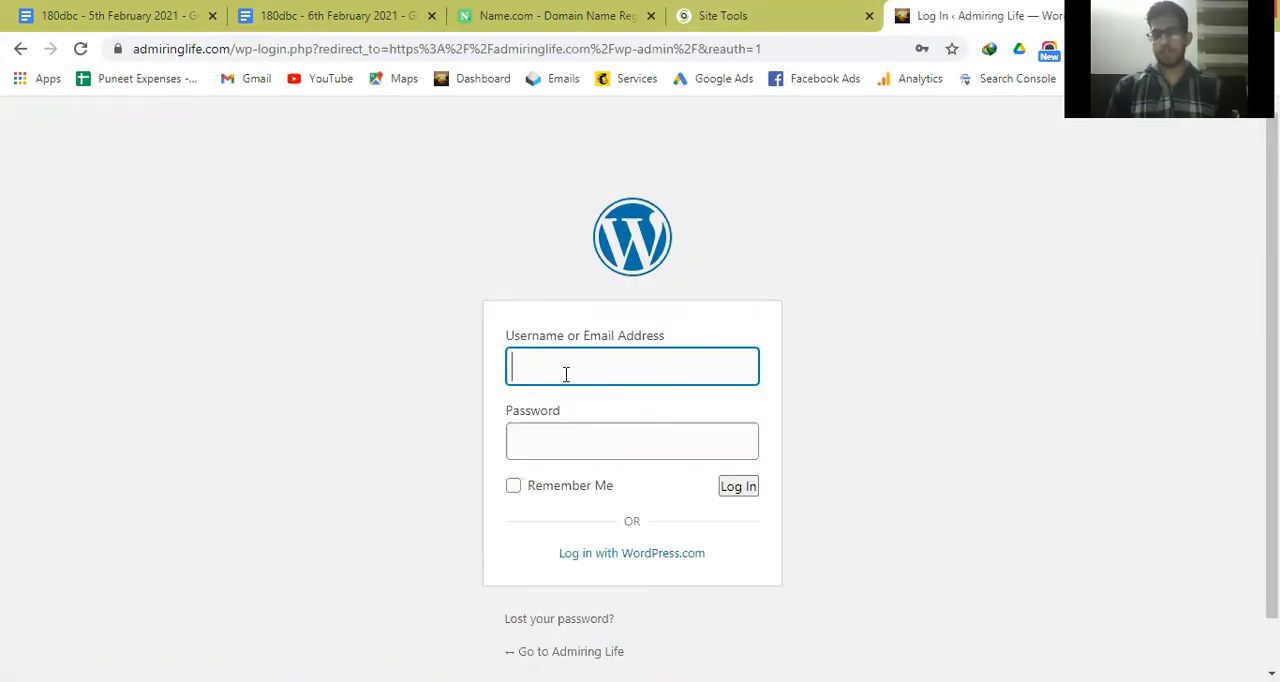
Revisit the SiteGround installation page, then log in to the Admiring Life back area and look over its WordPress dashboard.
left_click(815, 8)
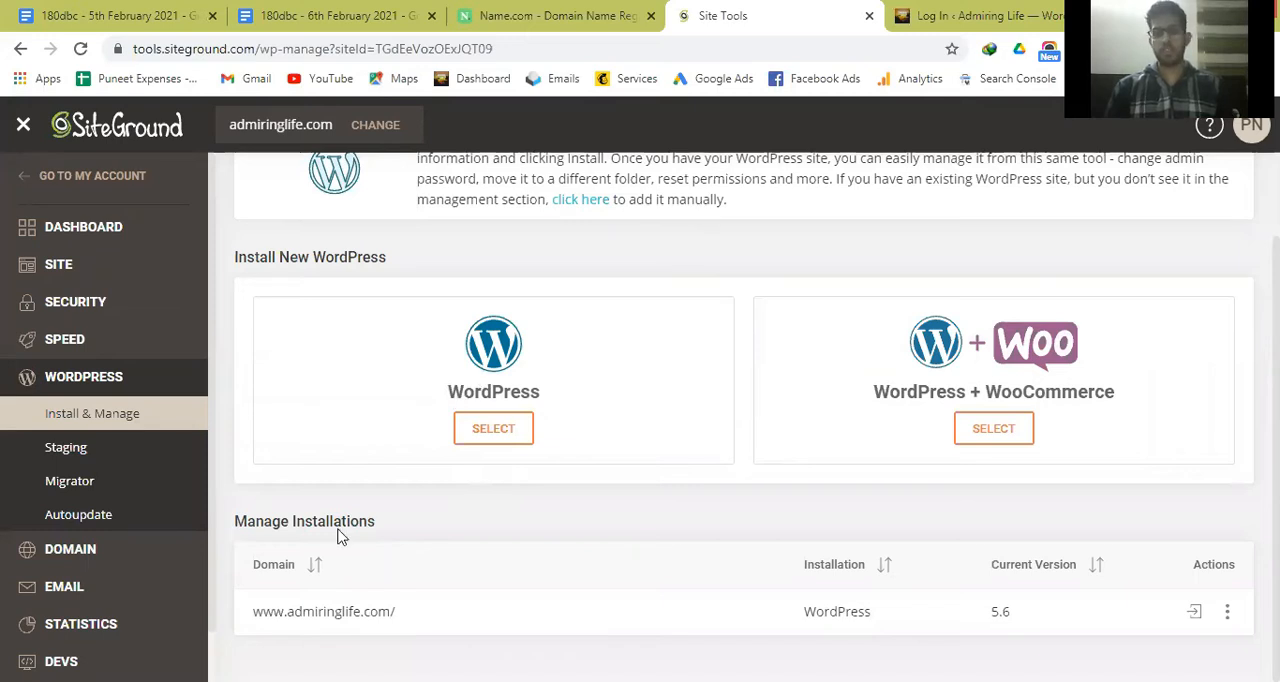
left_click(1016, 8)
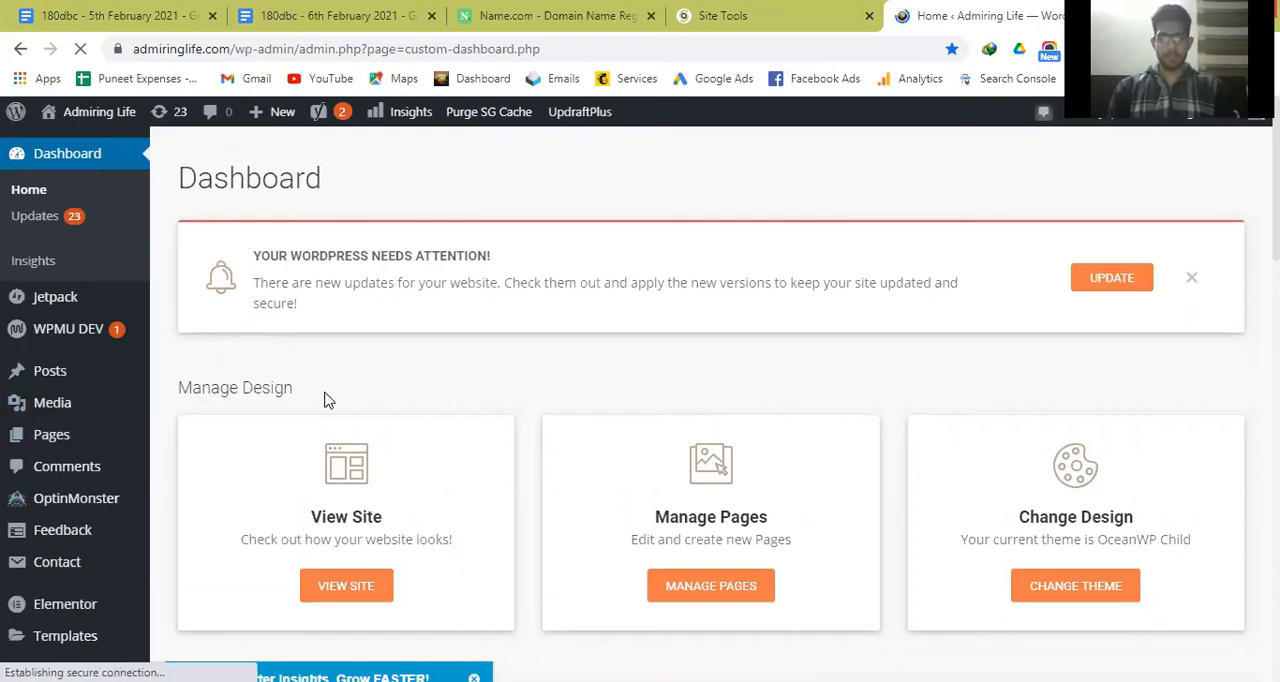
scroll(325, 400, "down", 3)
scroll(325, 400, "up", 2)
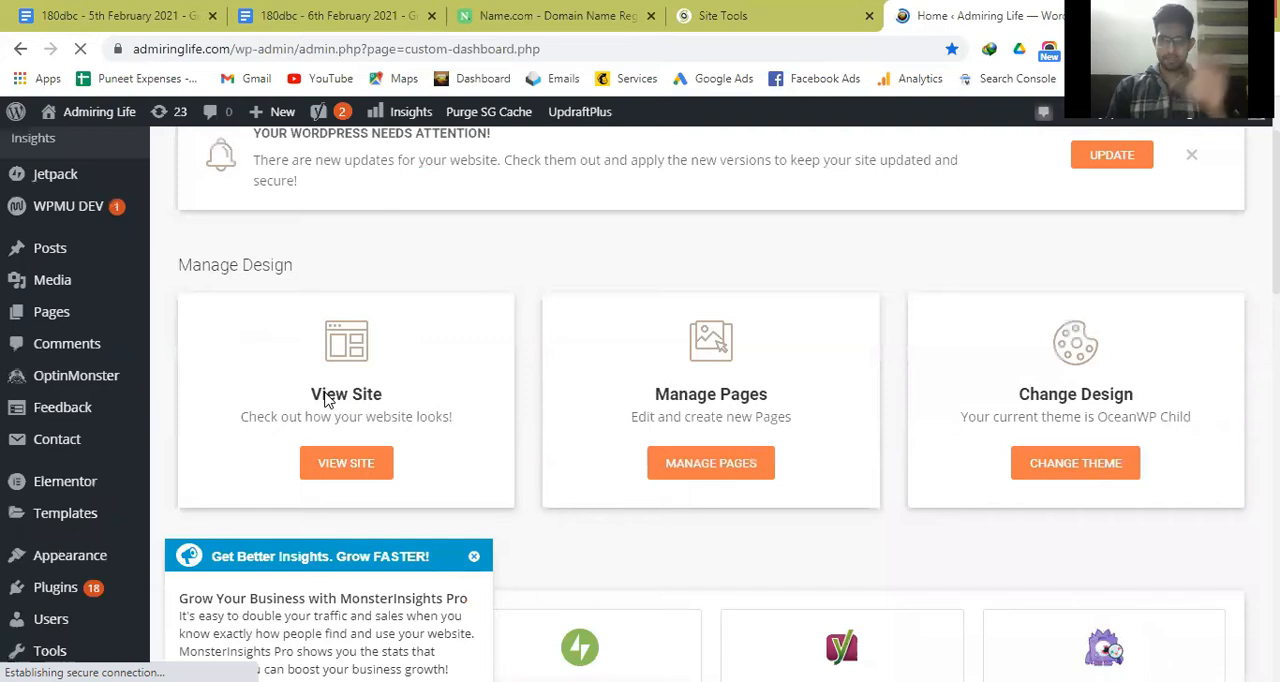
scroll(325, 400, "up", 2)
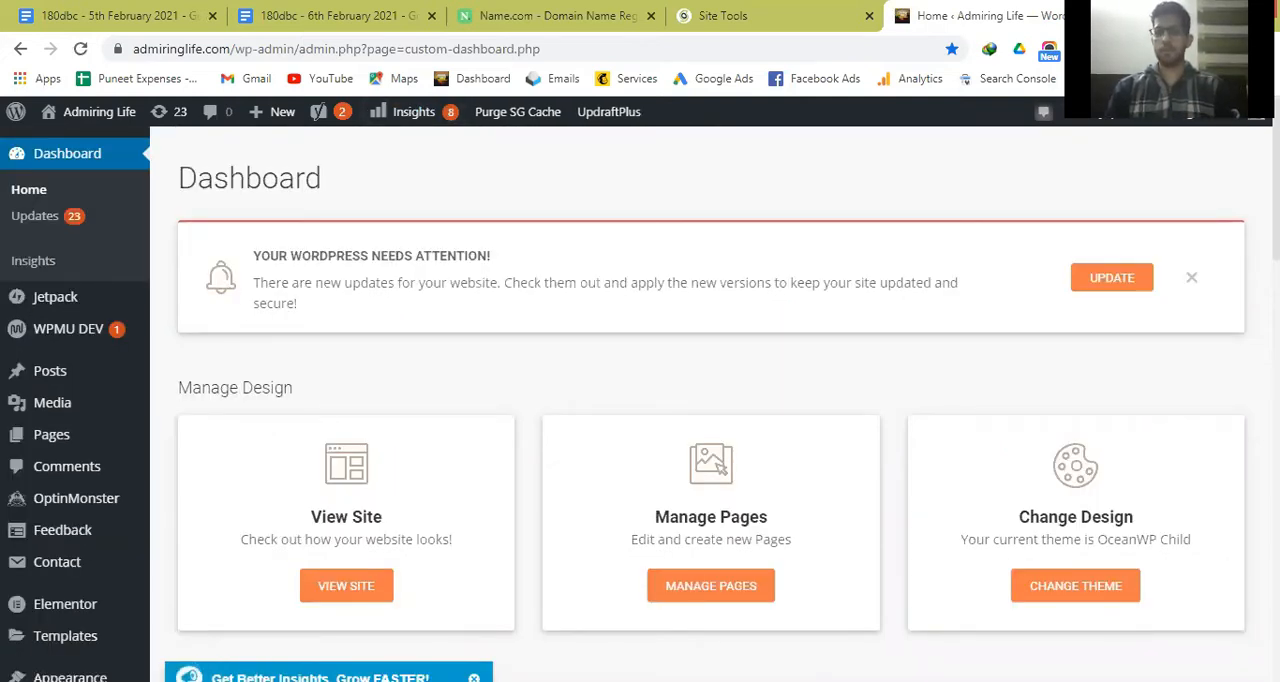
Open the blog's public front page at admiringlife.com in a new browser tab.
key("ctrl+t")
type("a")
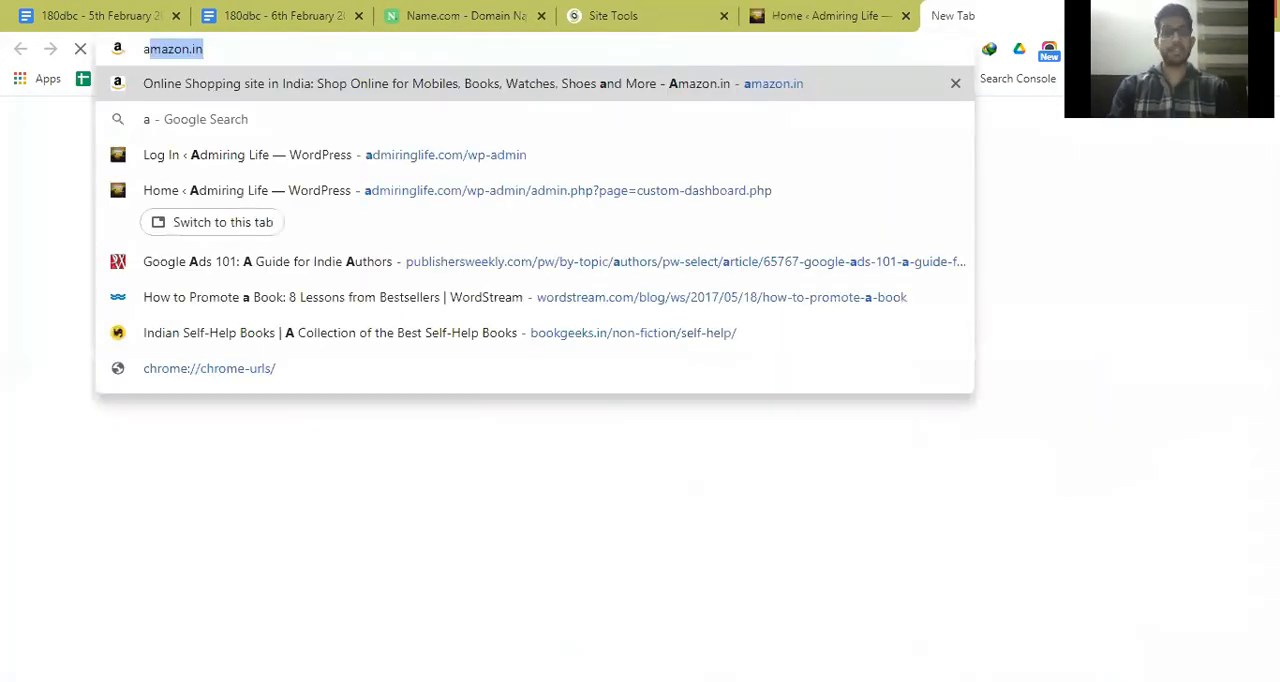
type("dmiringl")
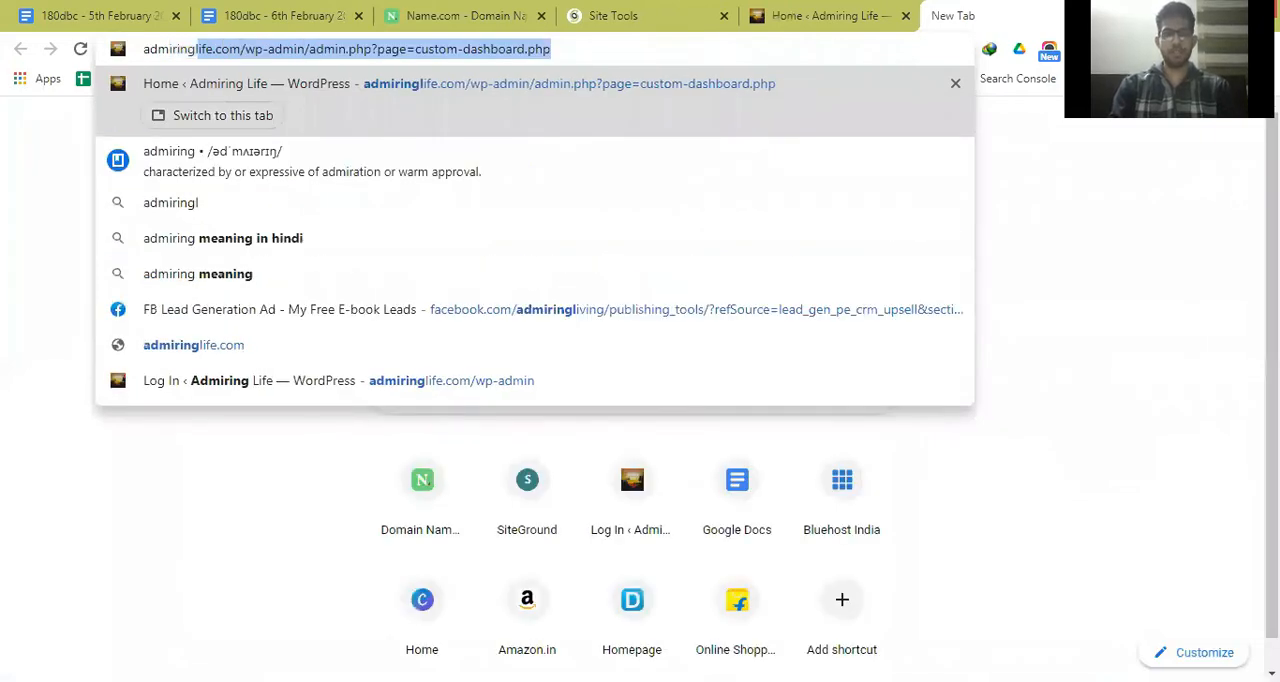
type("ife.com")
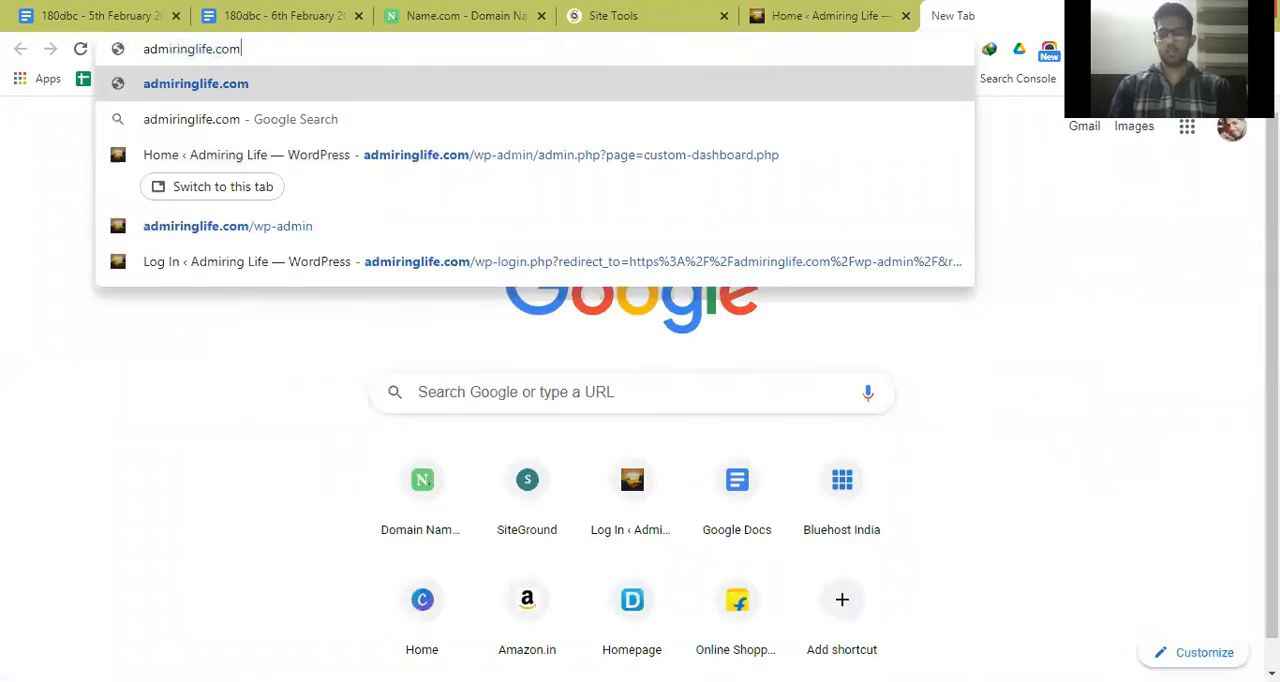
key("Return")
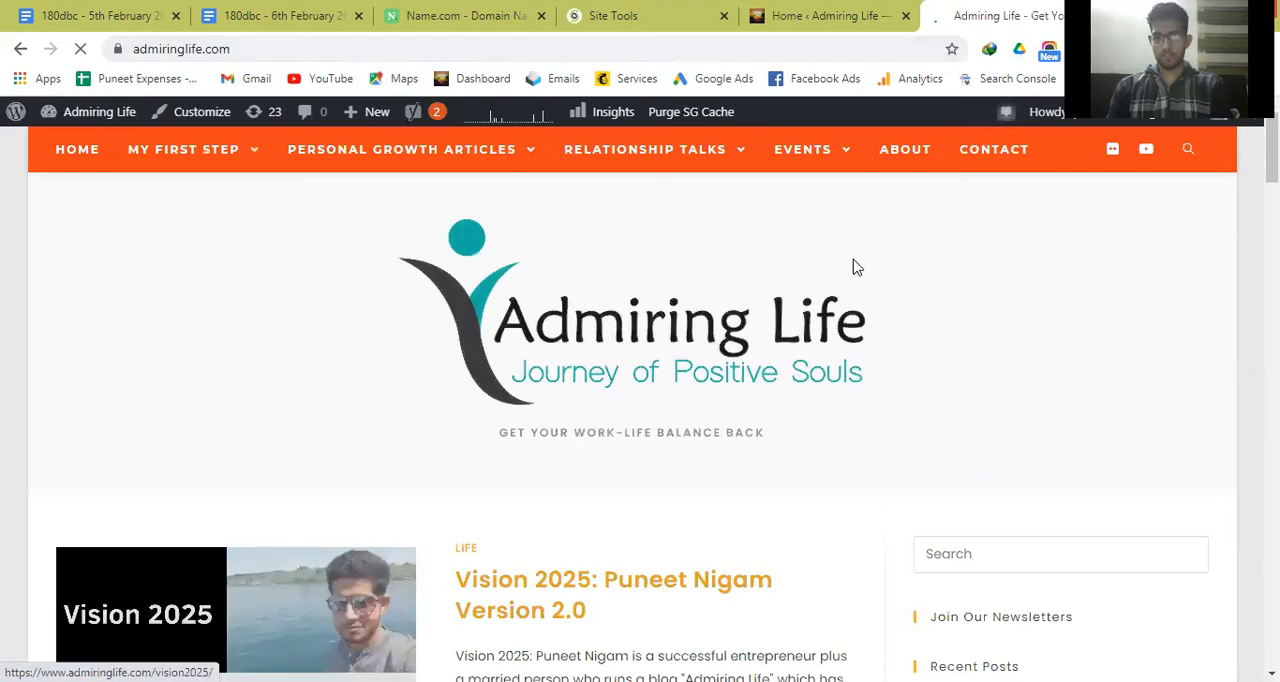
Switch to the 6th February document and append "(Backend)" to the xyz.com/wp-admin line.
left_click(815, 10)
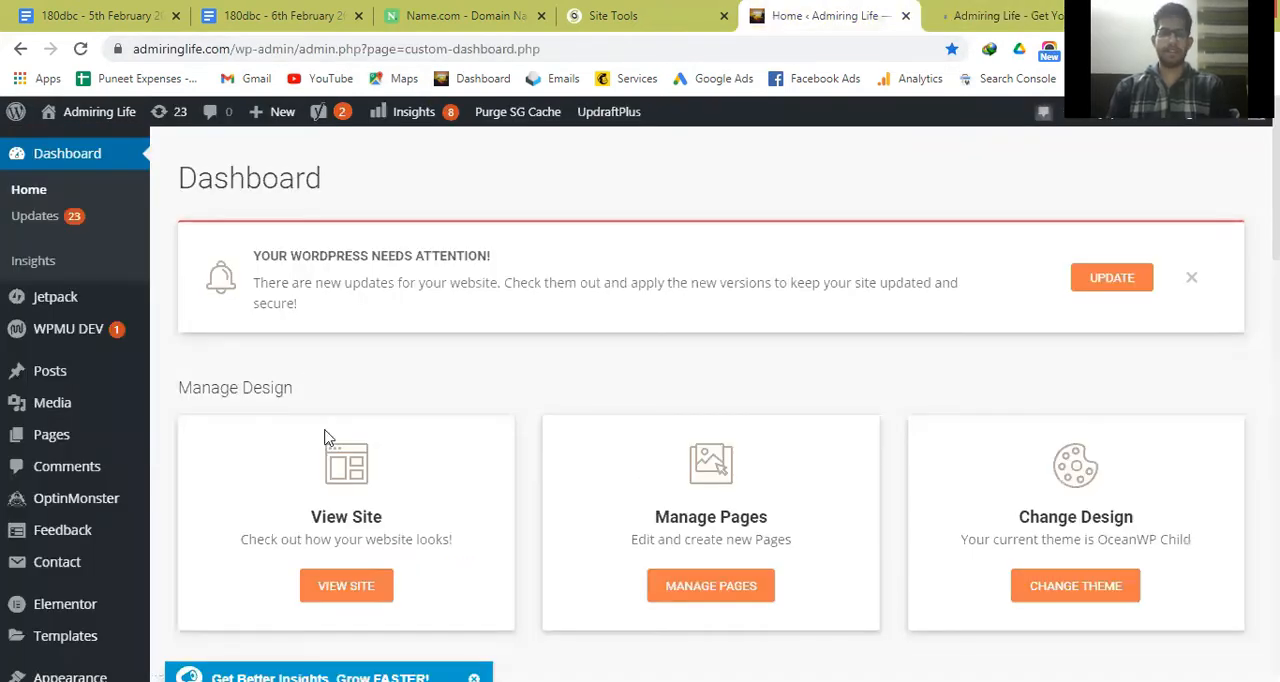
left_click(280, 15)
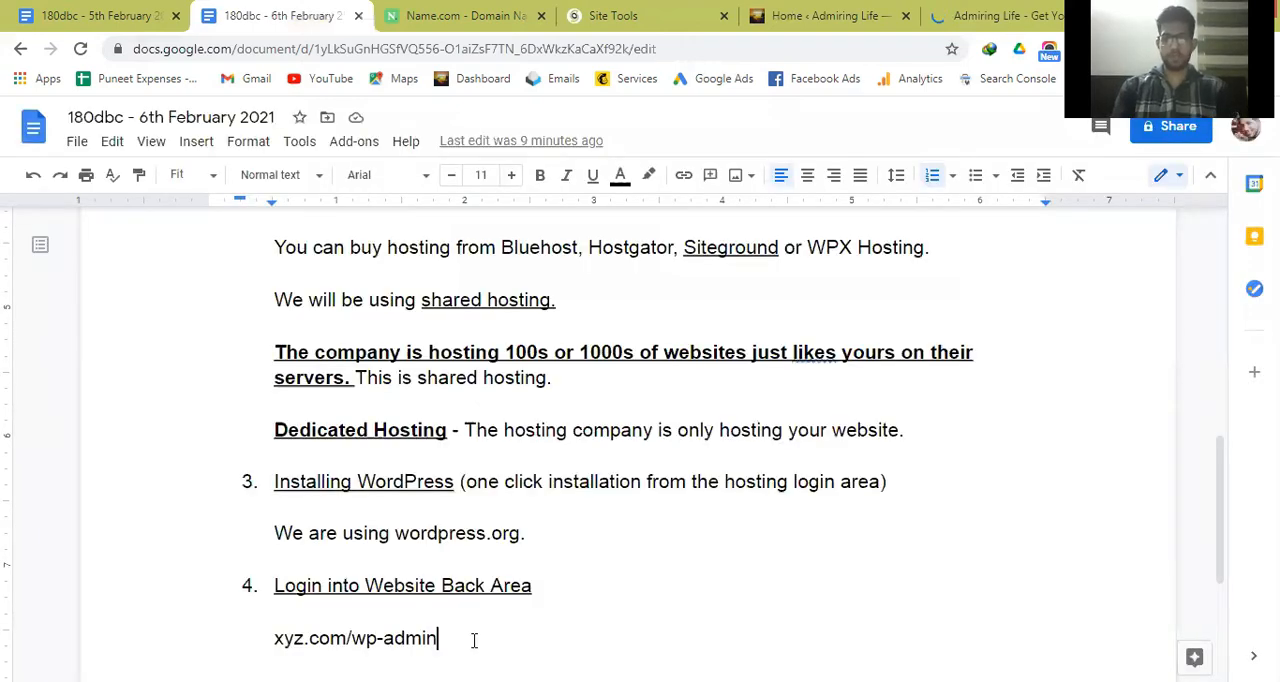
type("(")
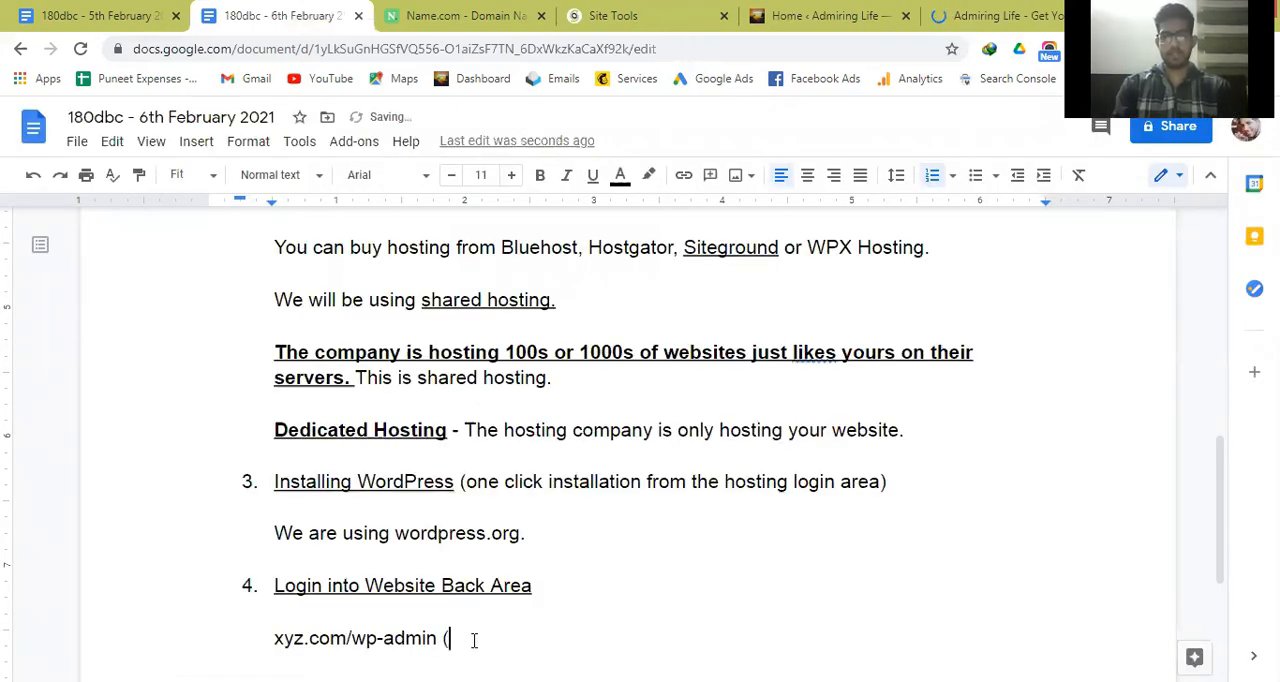
type("Backend)")
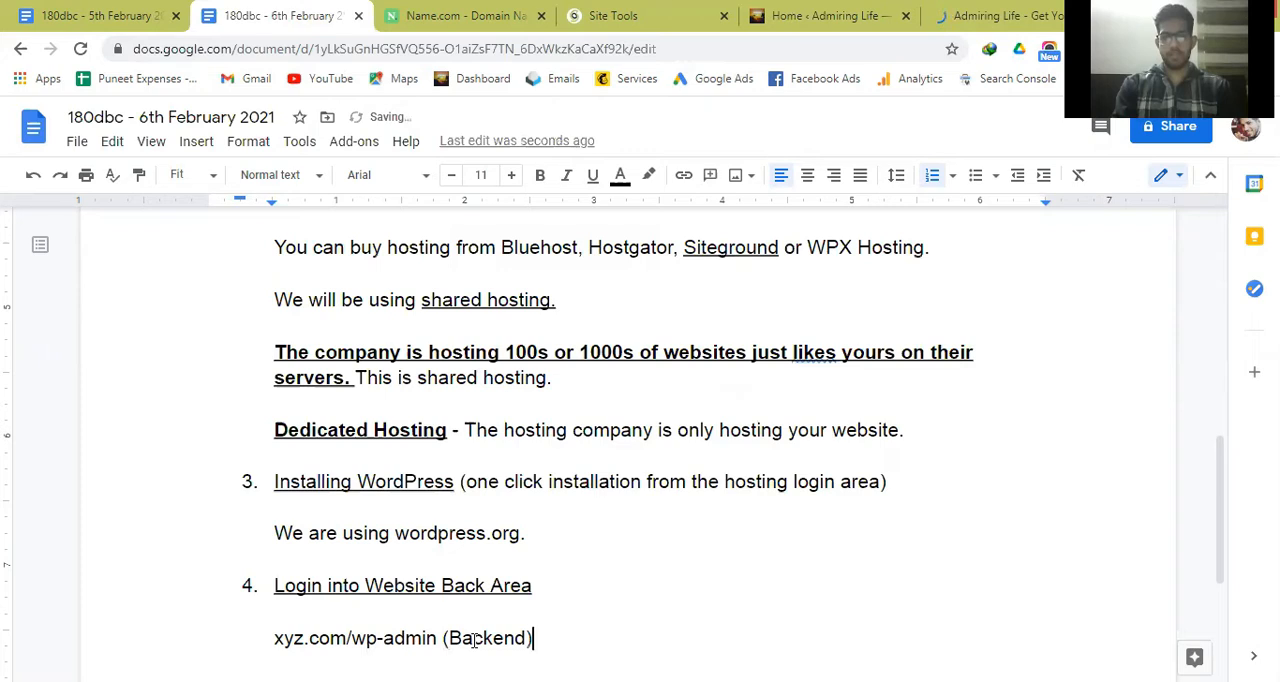
Add a new line "Xyz.com (Frontend)" below the backend address in the notes.
key("Return")
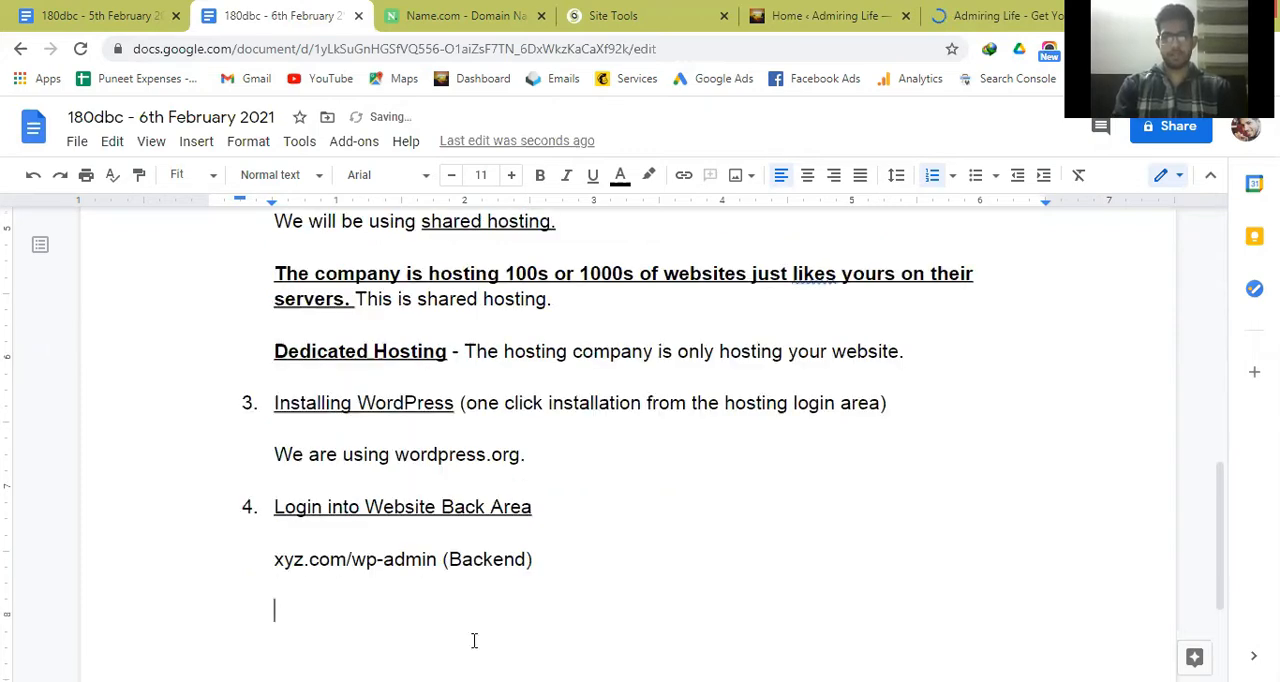
type("xyz.com (Fronte")
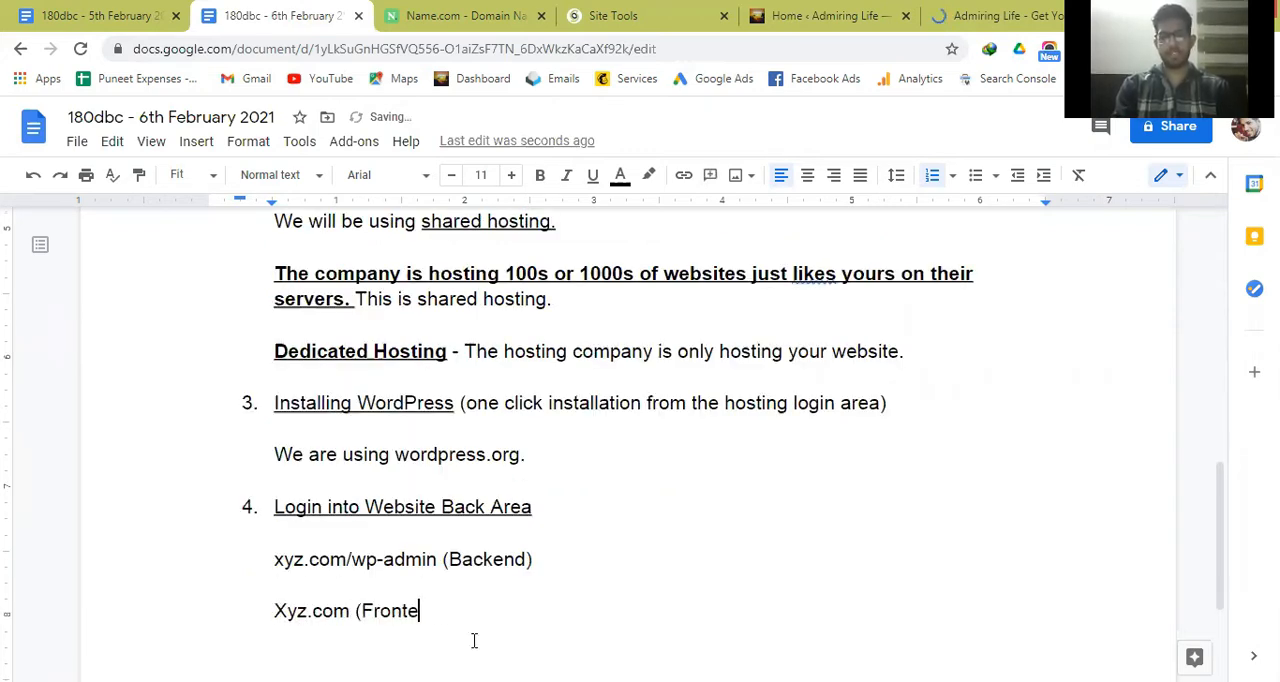
type("nd)")
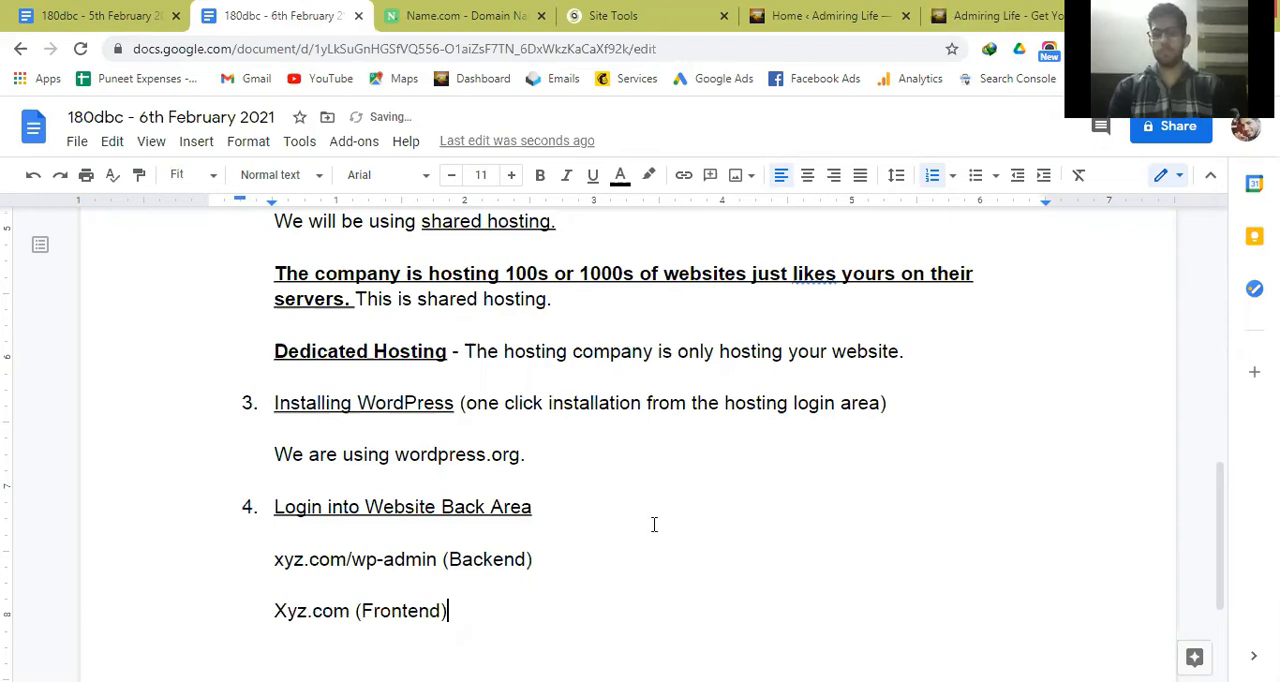
Compare the blog's front page with its WordPress dashboard, and review point 5 on post-installation setup in the 6th February notes.
left_click(975, 8)
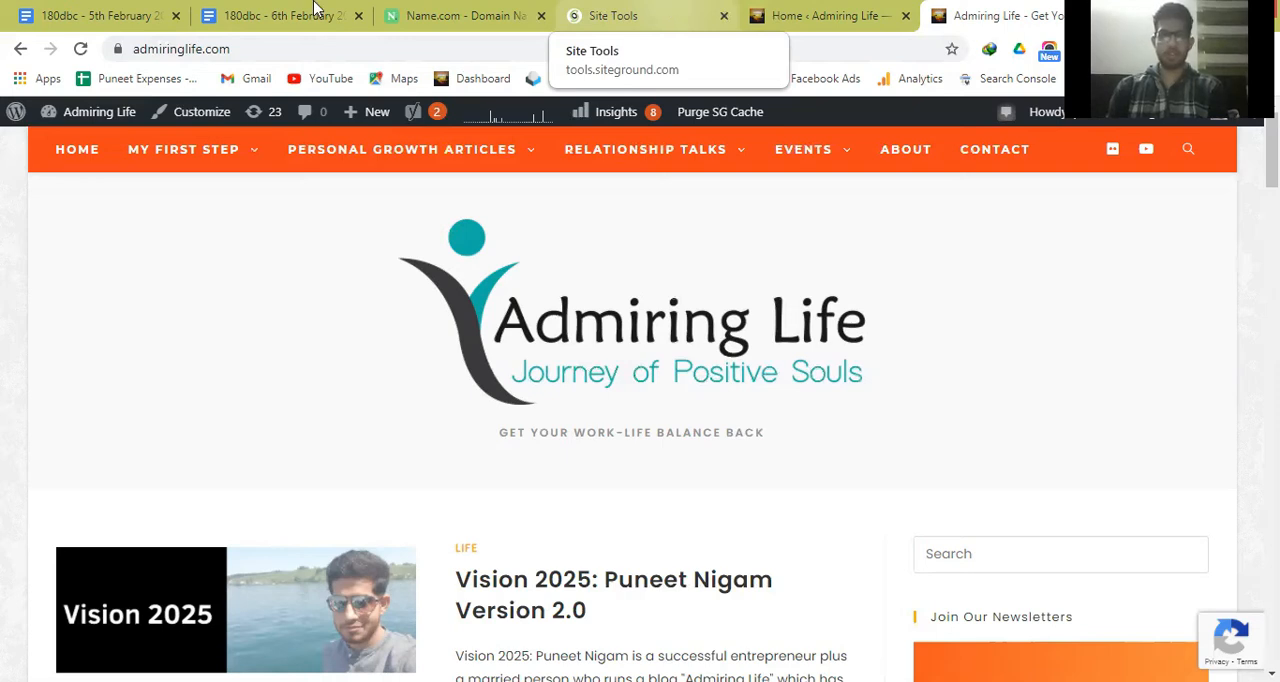
left_click(883, 10)
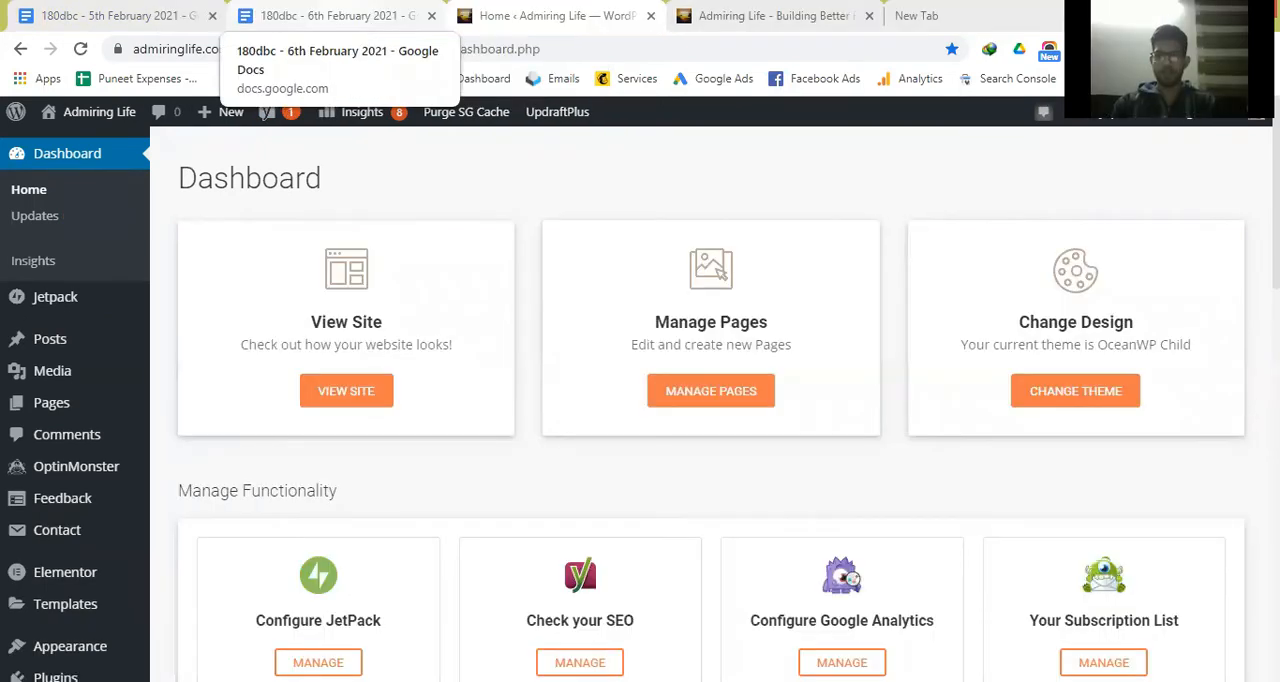
left_click(337, 14)
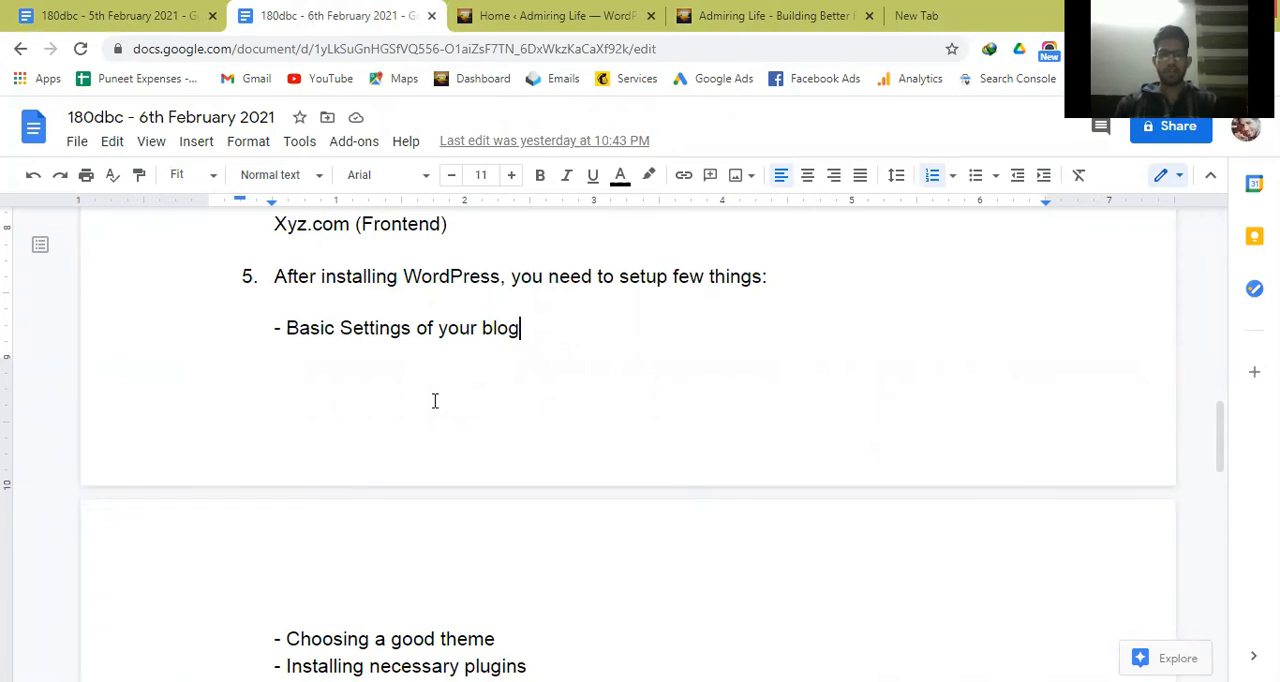
key("Down")
key("Down")
key("Up")
key("Up")
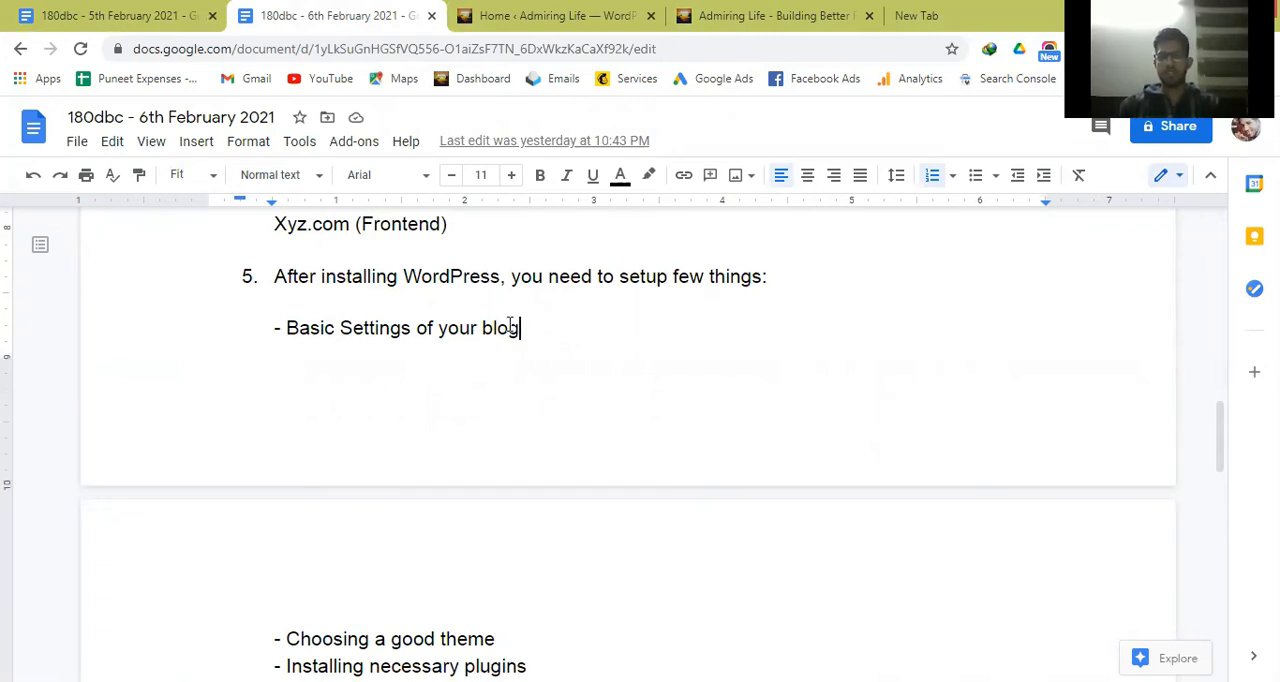
left_click(501, 285)
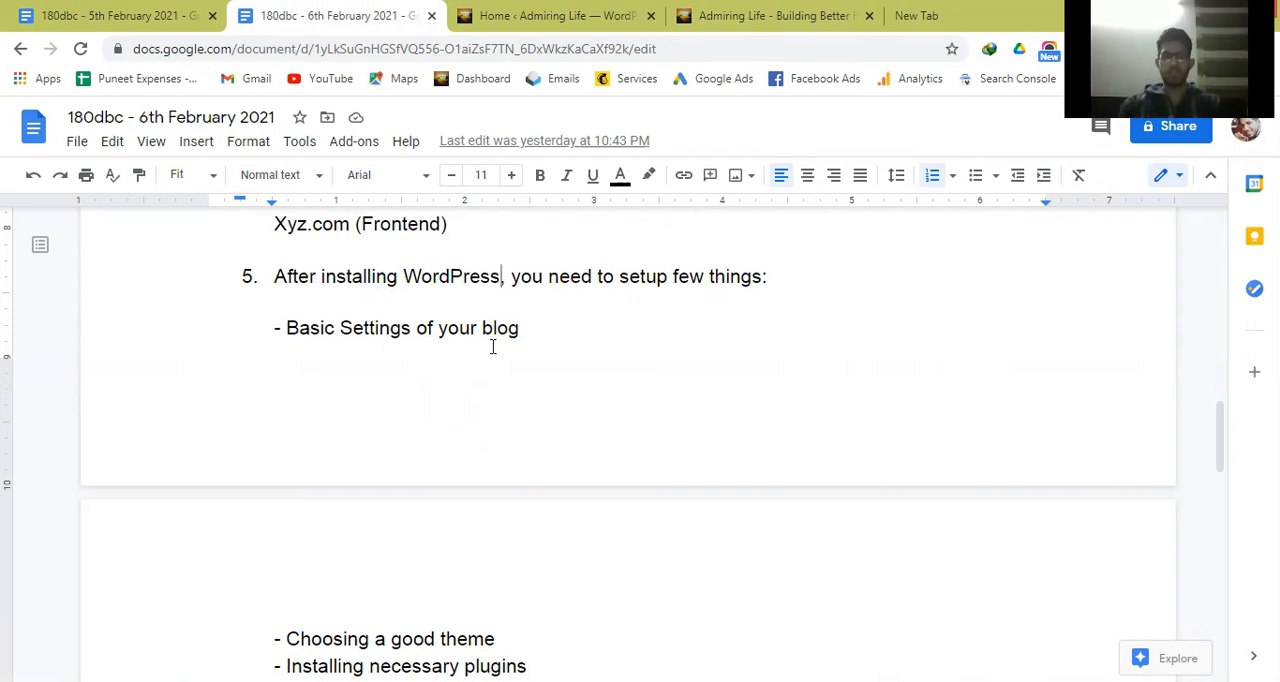
Switch to the blog's WordPress dashboard and open its General settings page.
left_click(563, 10)
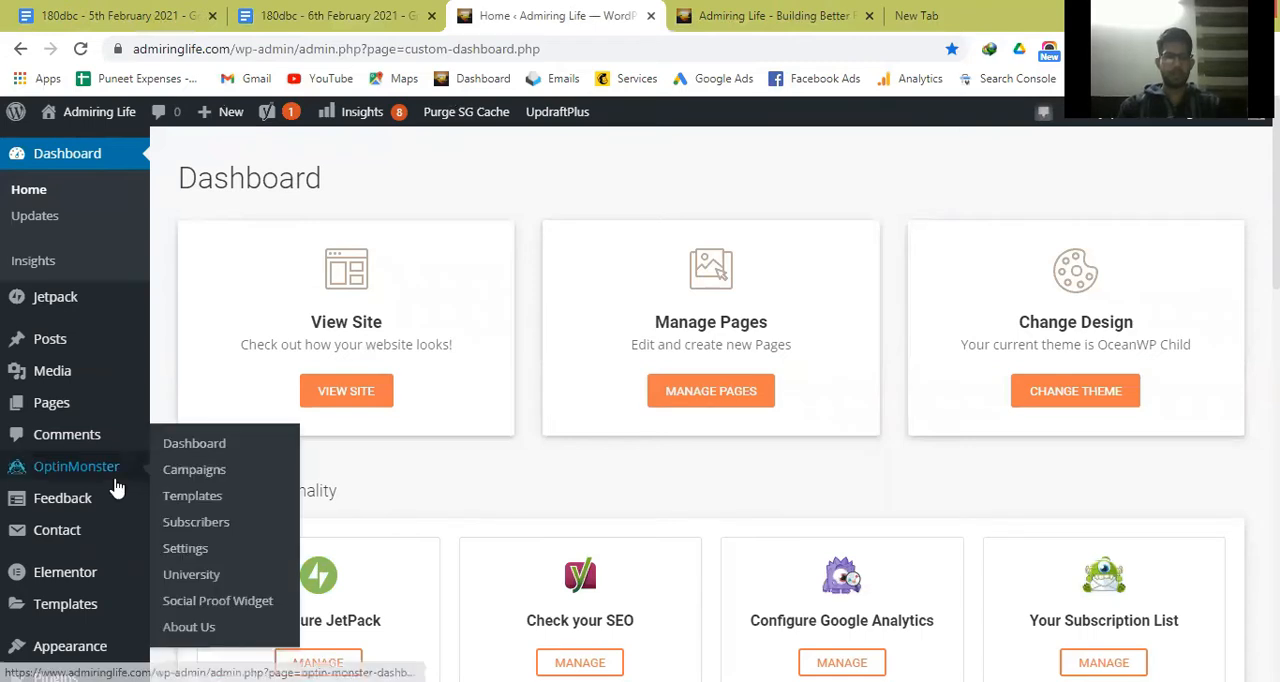
scroll(34, 600, "down", 2)
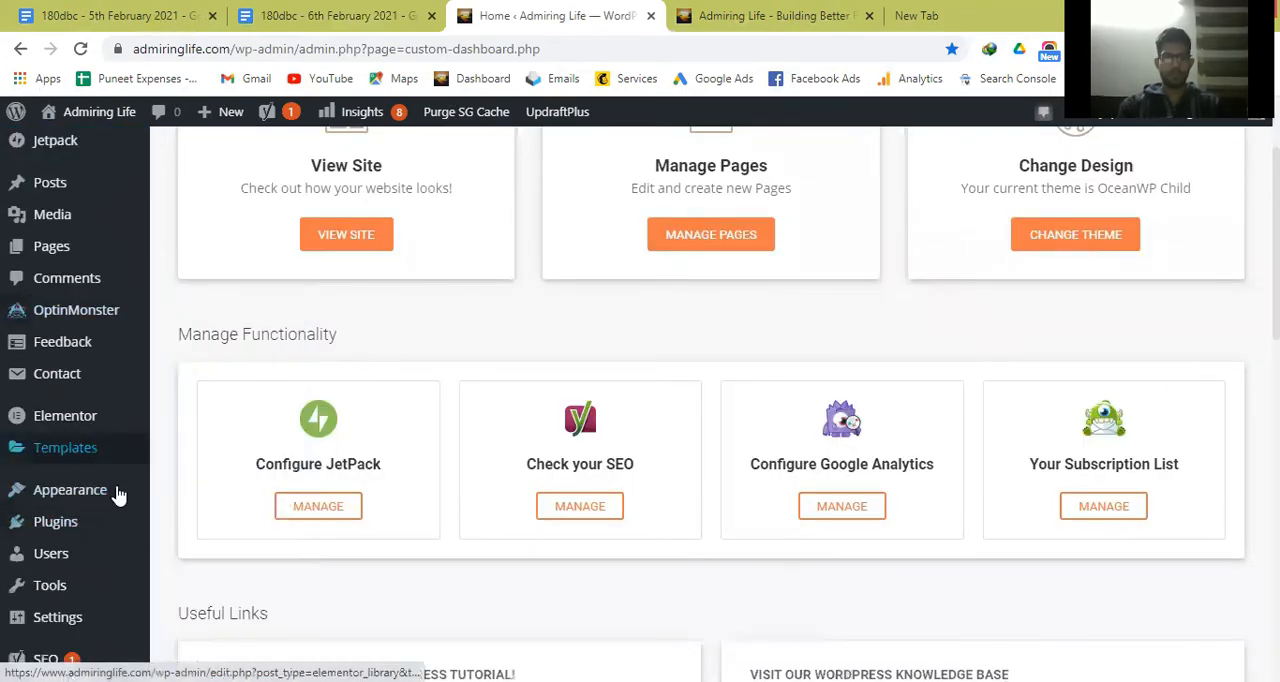
scroll(60, 155, "up", 2)
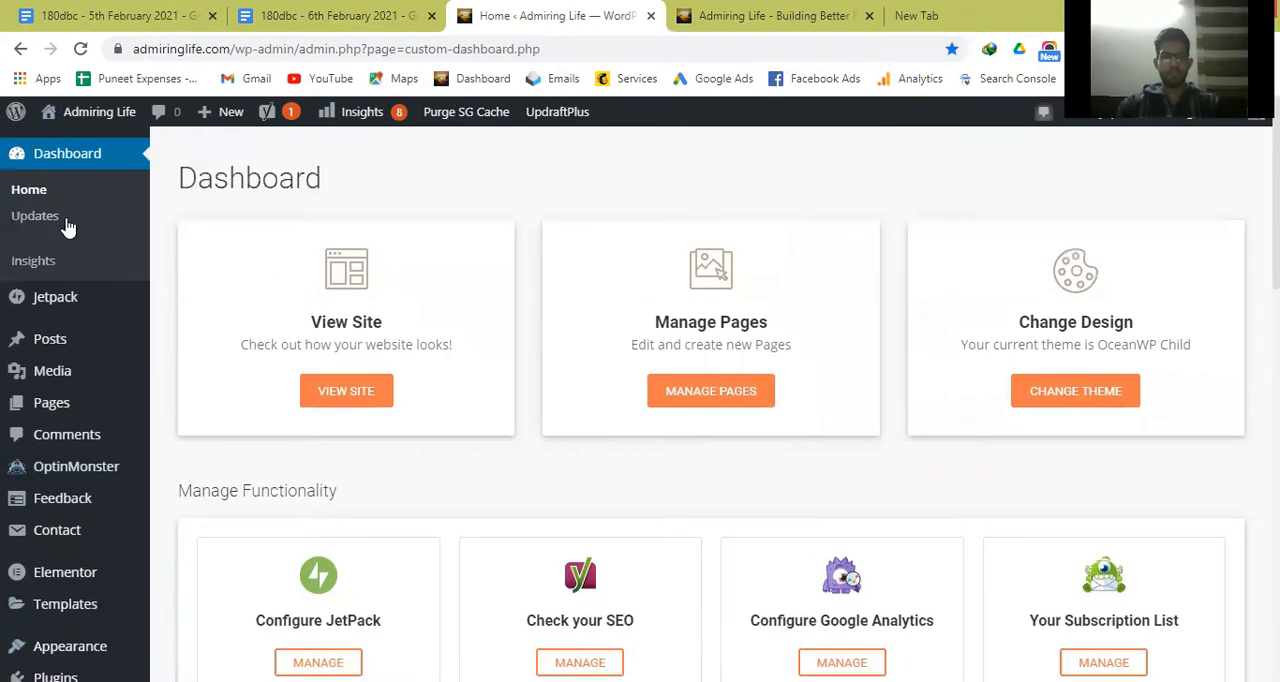
scroll(100, 440, "down", 4)
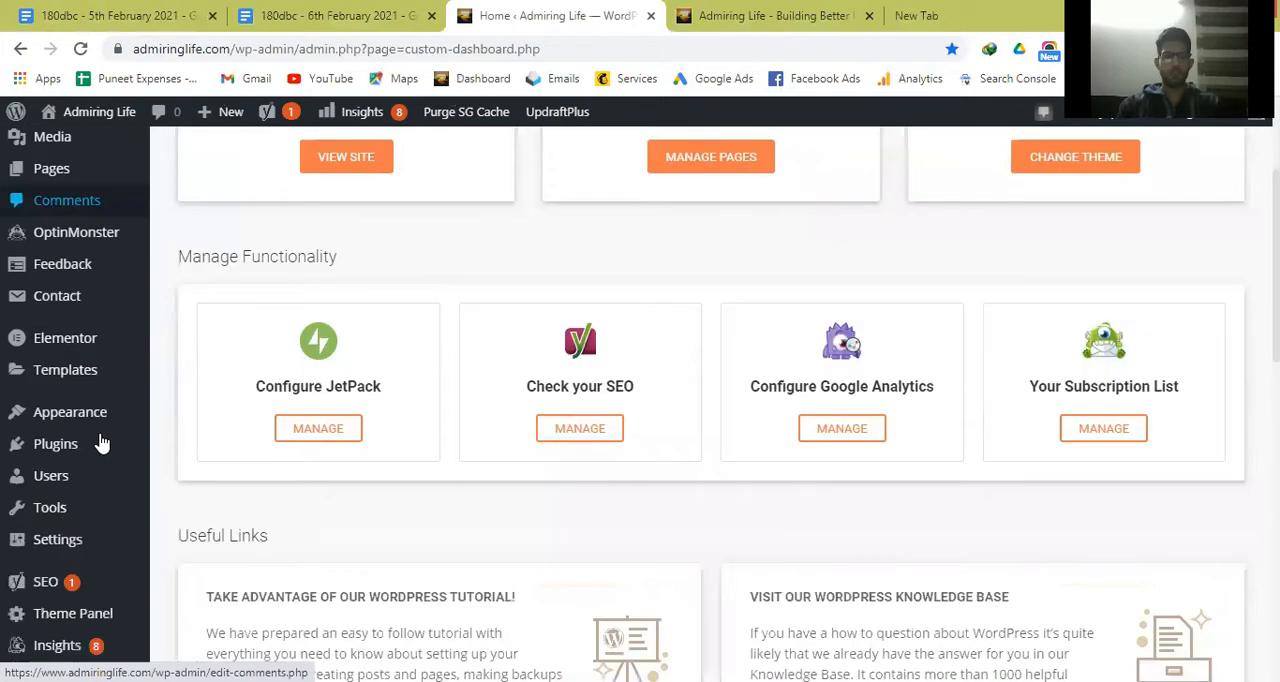
mouse_move(80, 451)
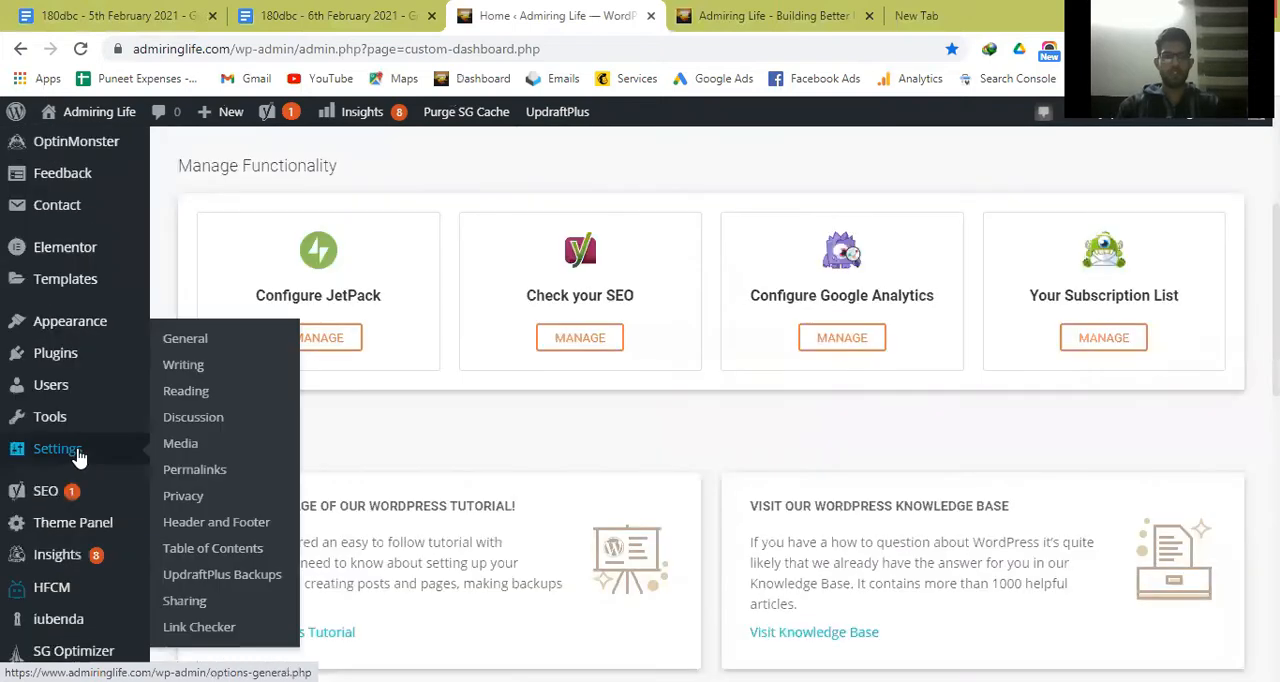
left_click(207, 345)
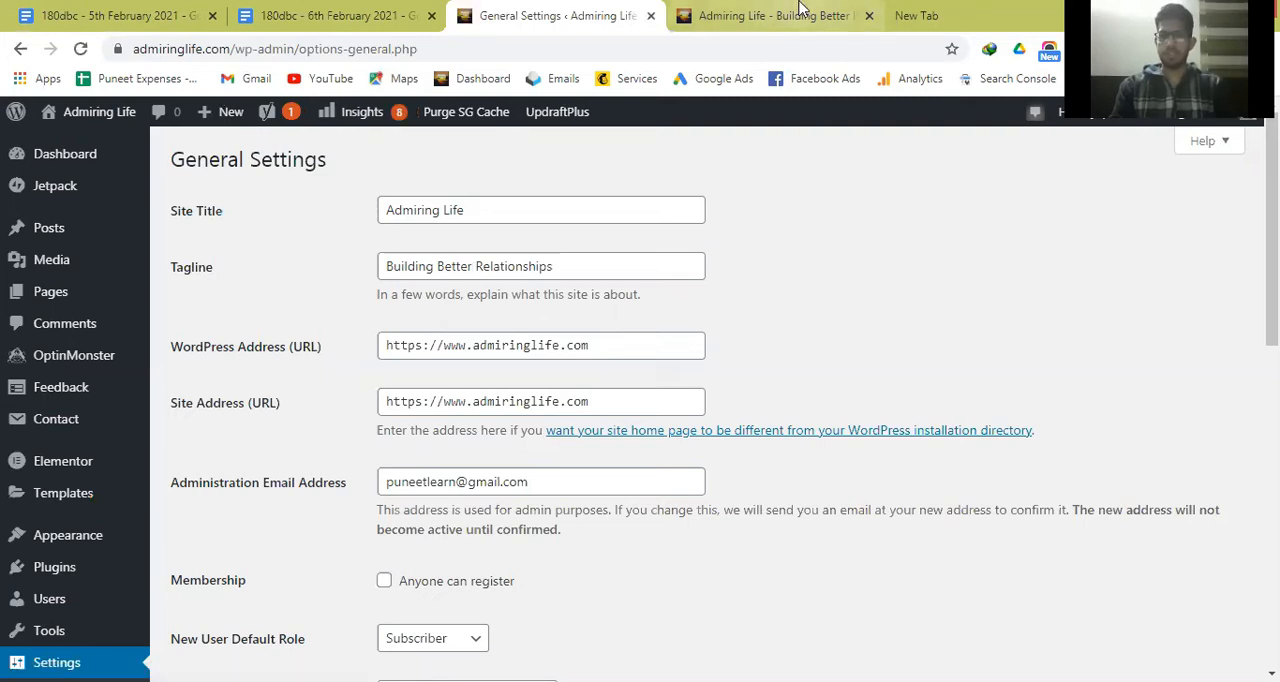
Compare the site title and tagline with the blog's front page, and review the remaining General settings down to the week start day.
left_click(770, 15)
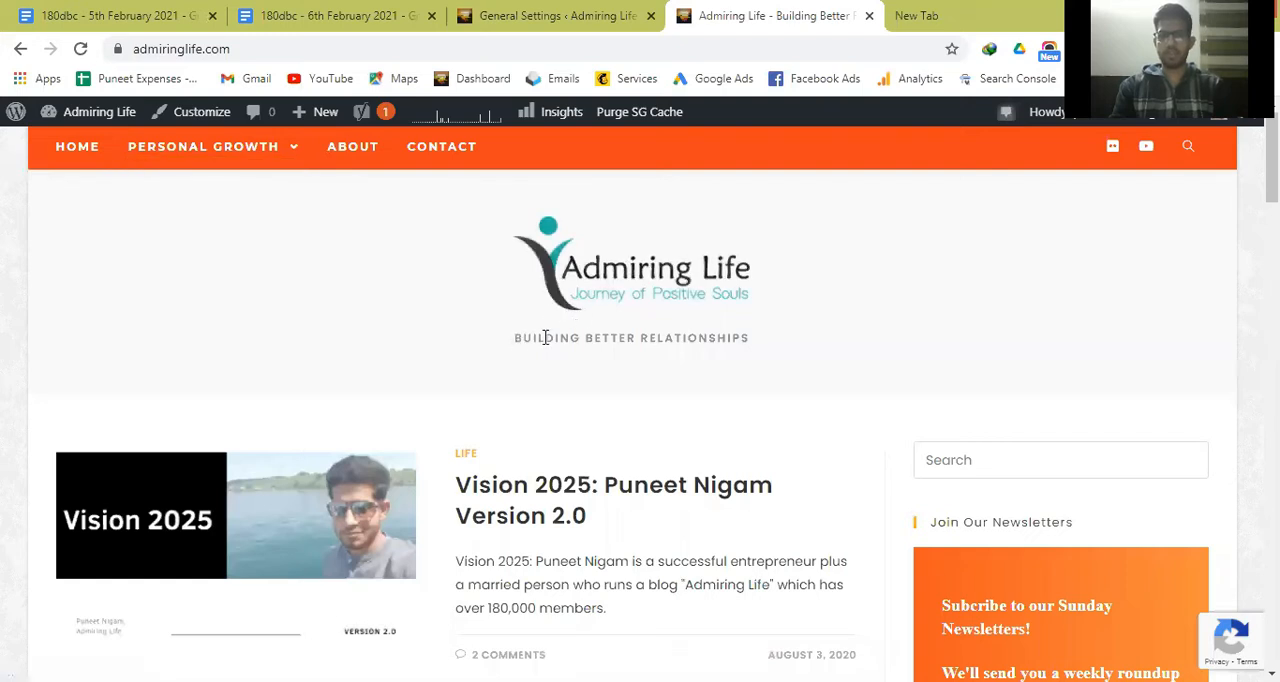
left_click(561, 9)
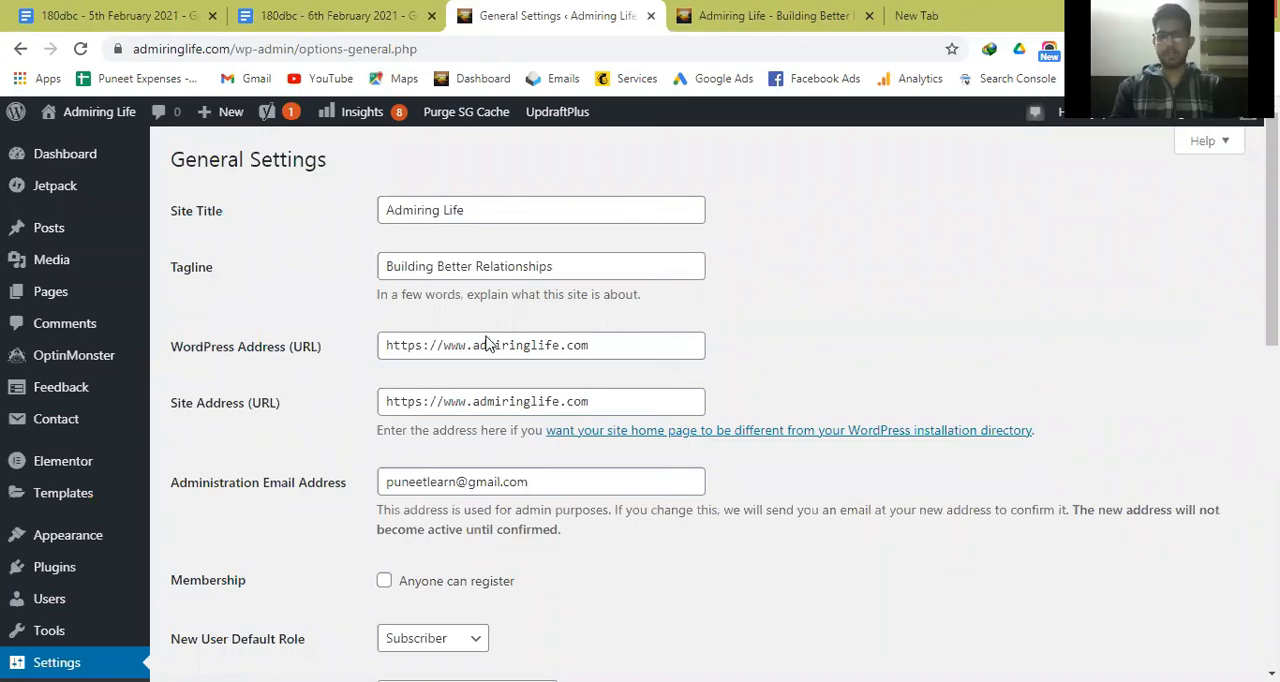
scroll(394, 317, "down", 3)
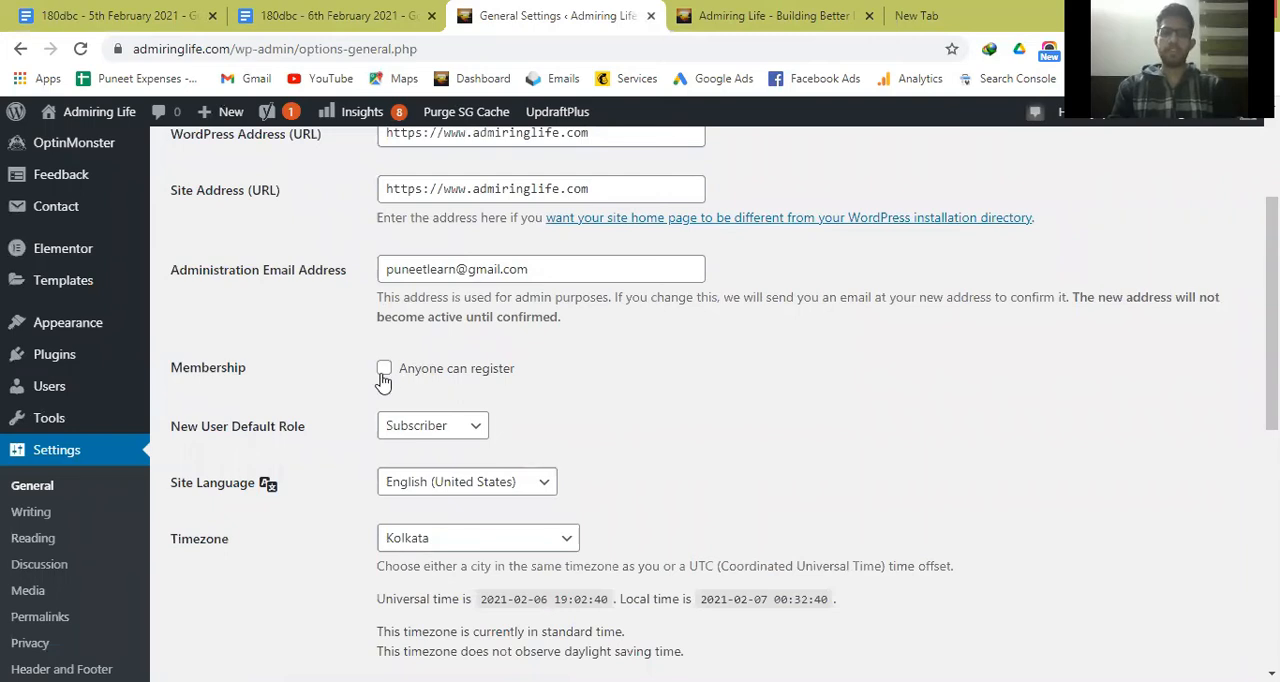
scroll(594, 434, "down", 1)
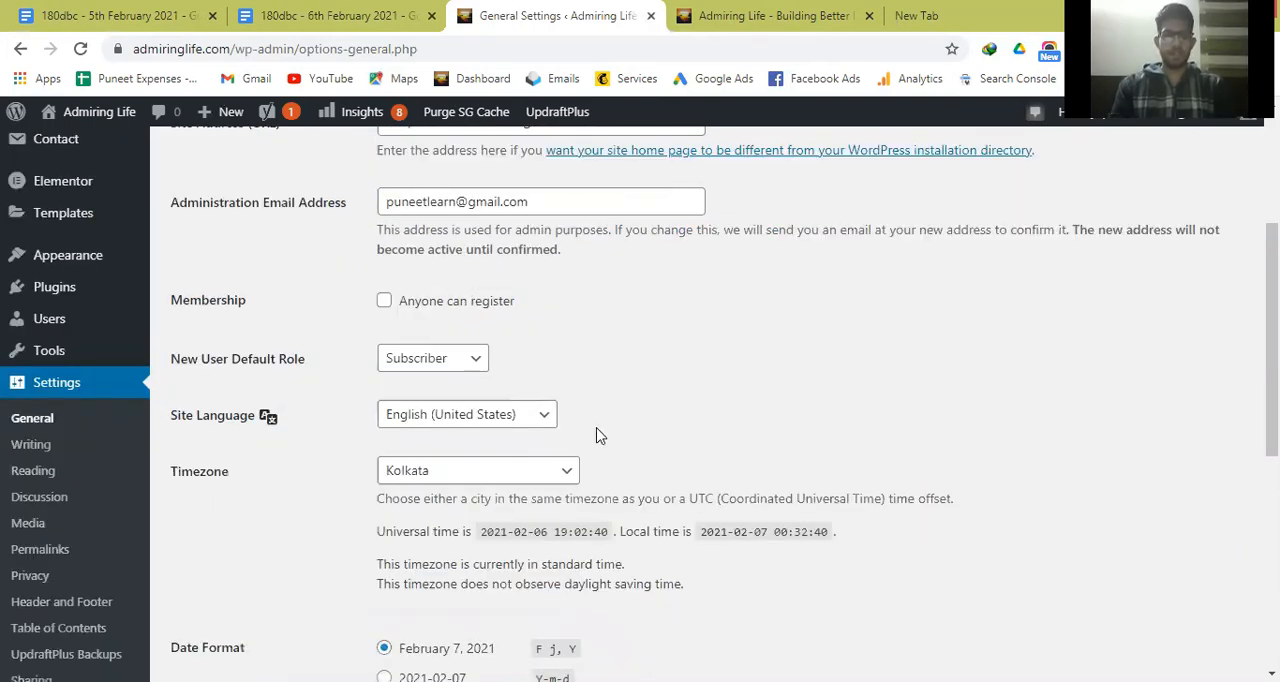
scroll(448, 273, "down", 1)
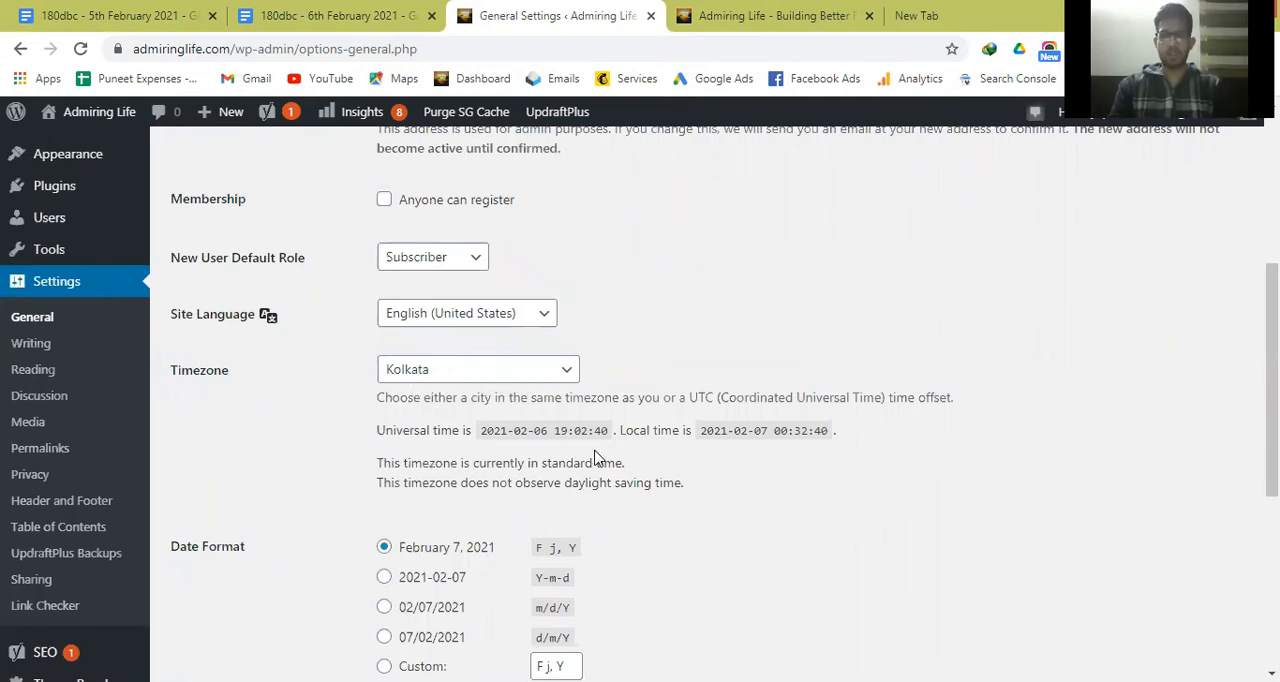
scroll(725, 502, "down", 2)
scroll(725, 502, "down", 2)
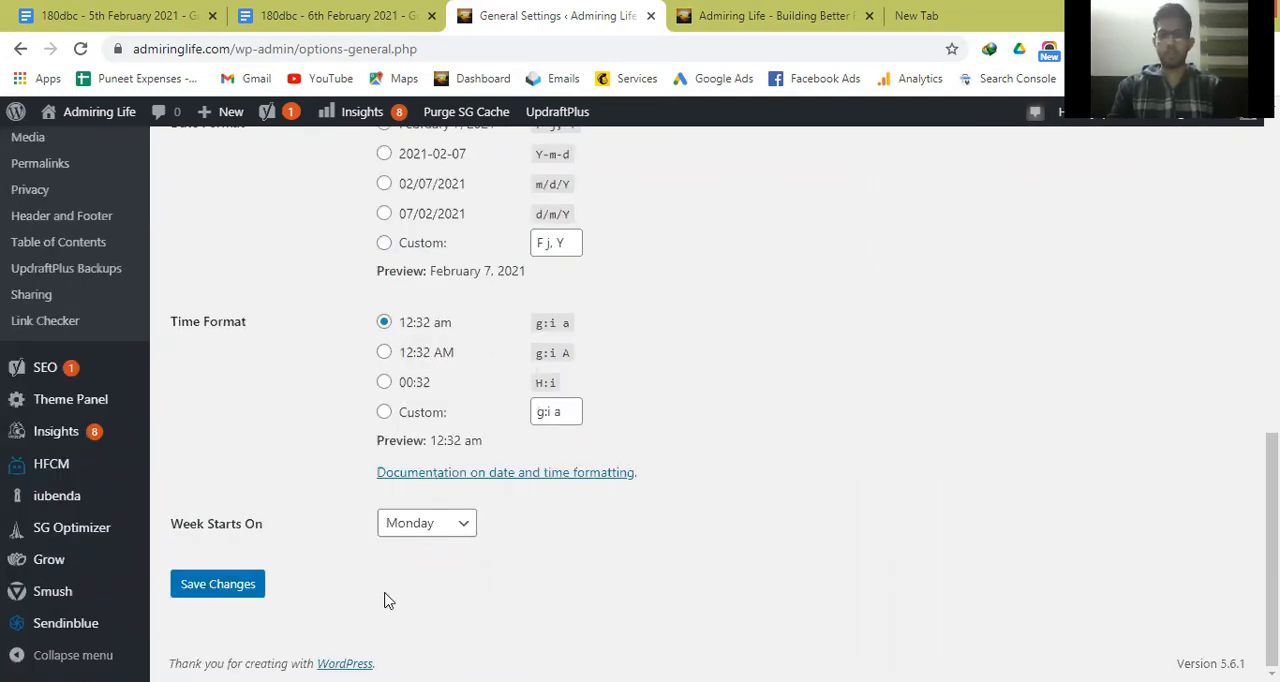
scroll(437, 551, "up", 1)
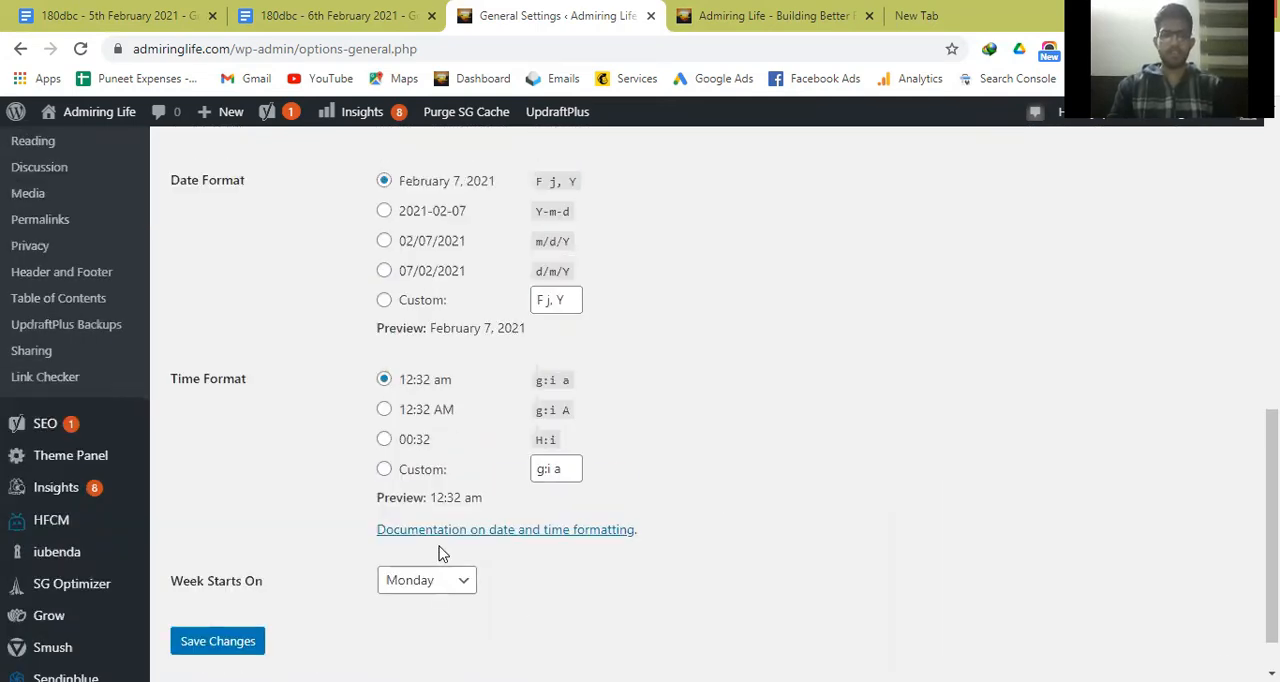
scroll(57, 383, "up", 2)
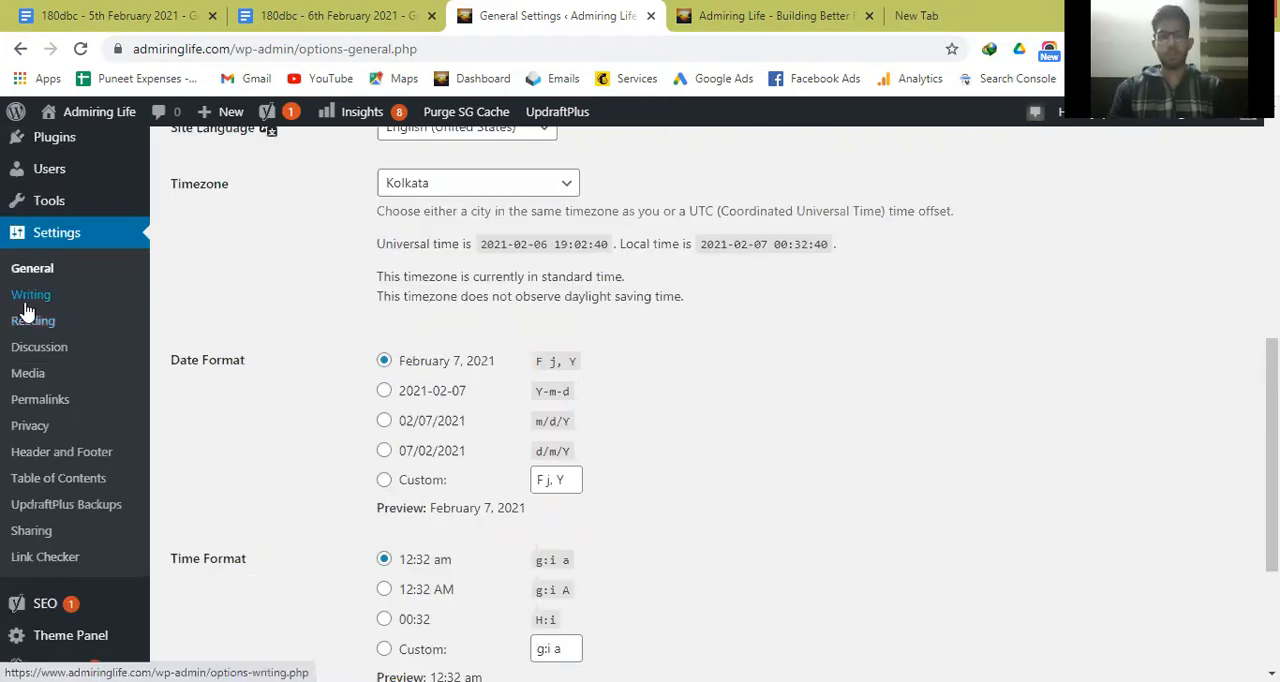
Open the Writing settings and review the default post, post-via-email, update services and custom content type options.
left_click(27, 306)
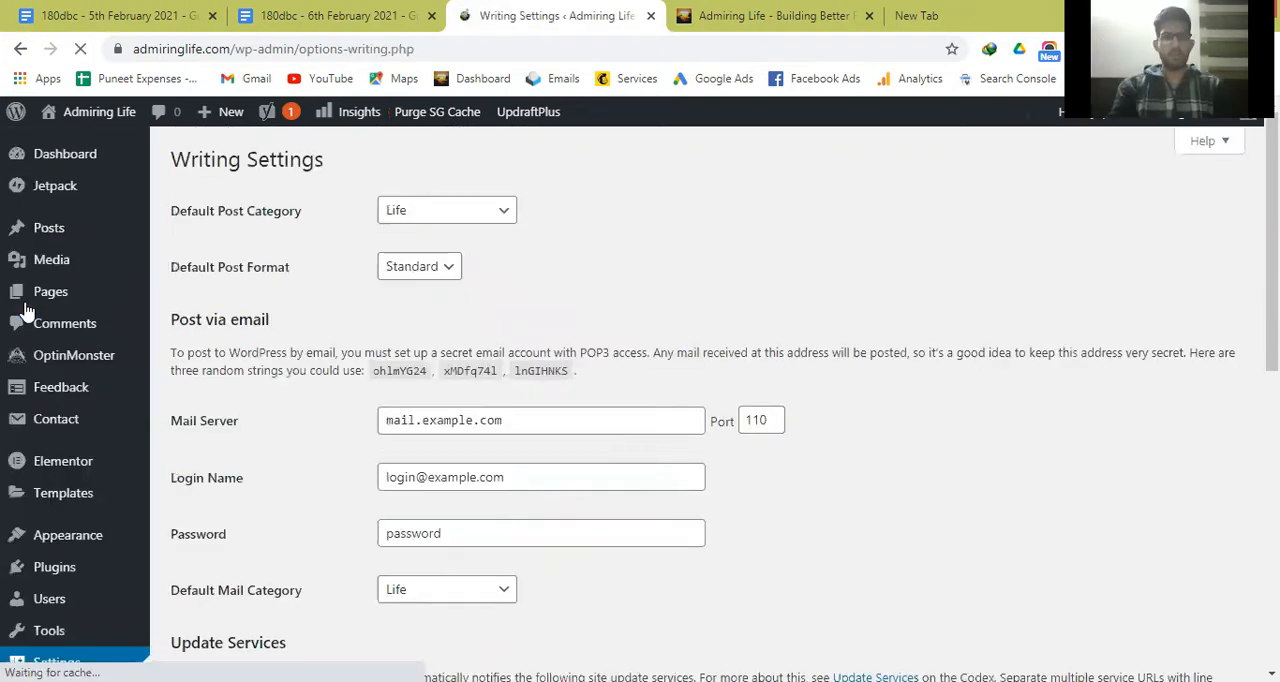
scroll(866, 393, "down", 1)
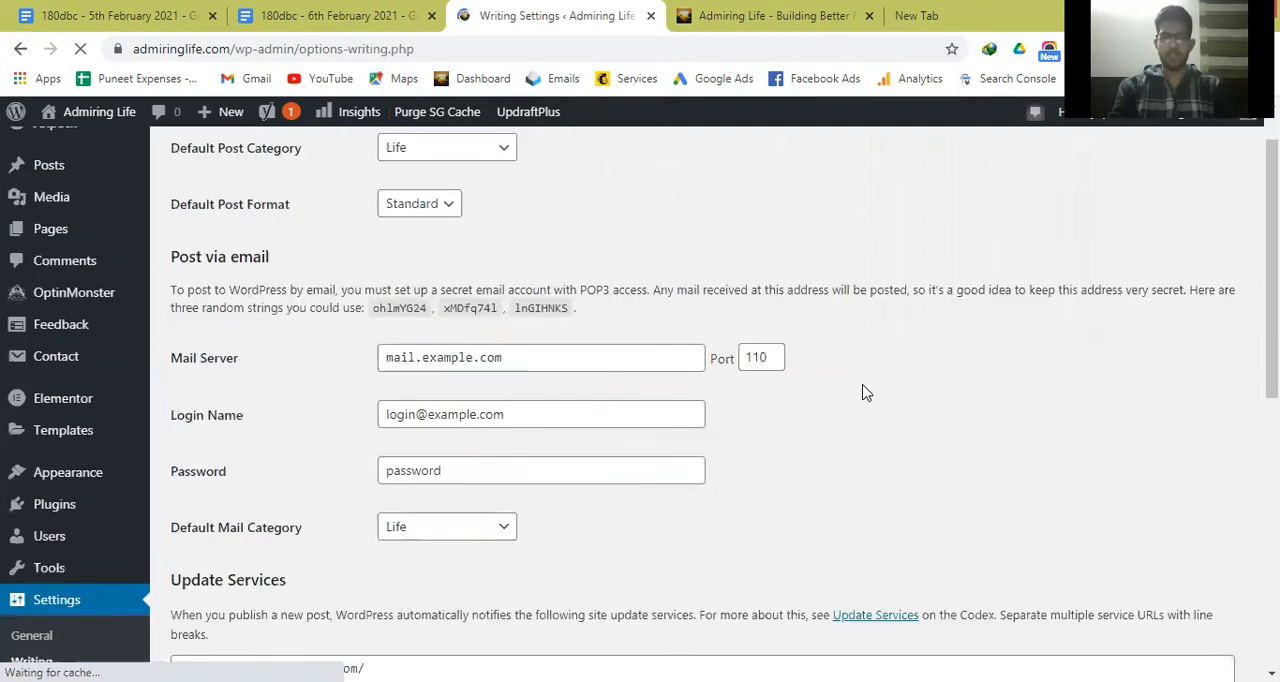
scroll(866, 393, "down", 6)
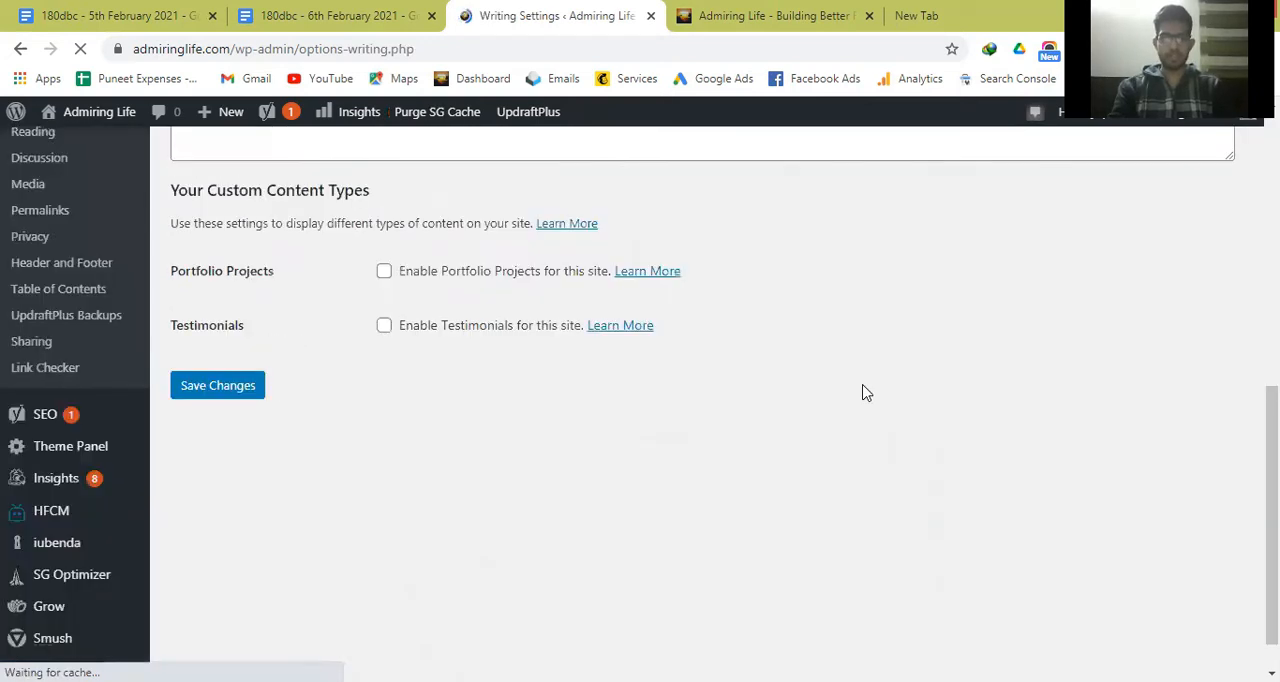
scroll(343, 430, "up", 1)
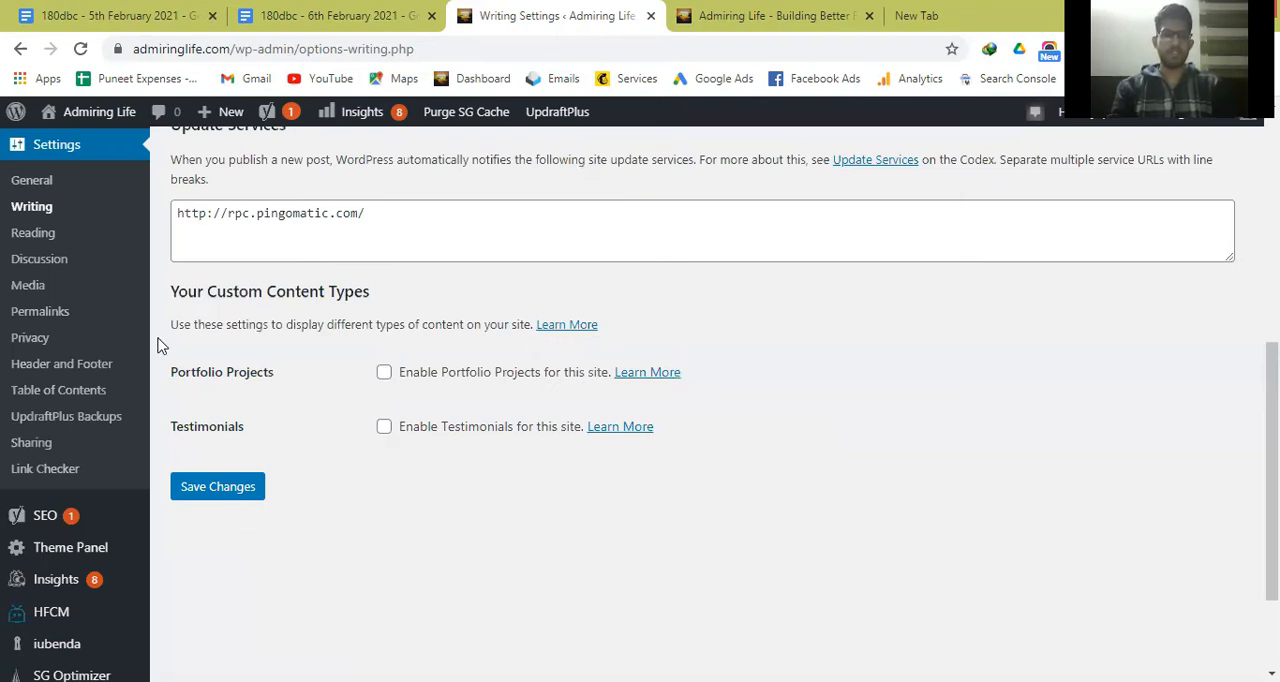
Open the Reading settings and compare the homepage display option with the post list on the blog's front page.
left_click(33, 233)
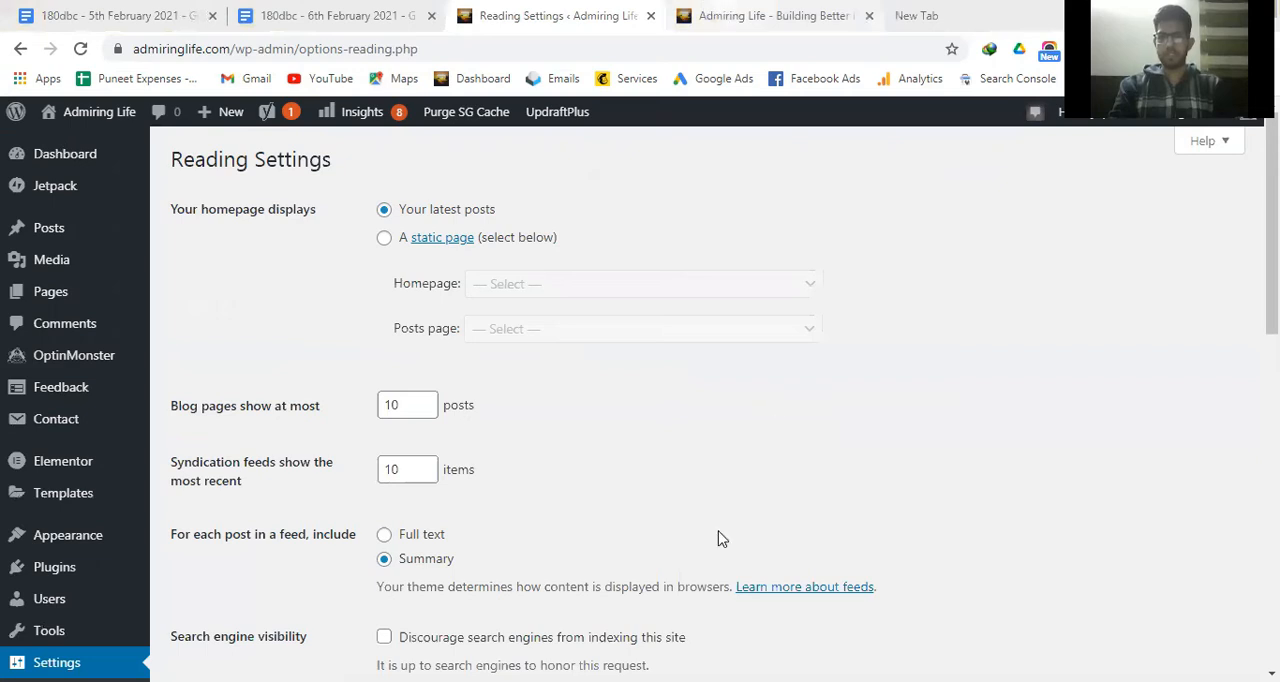
key("ctrl+Tab")
scroll(720, 540, "down", 1)
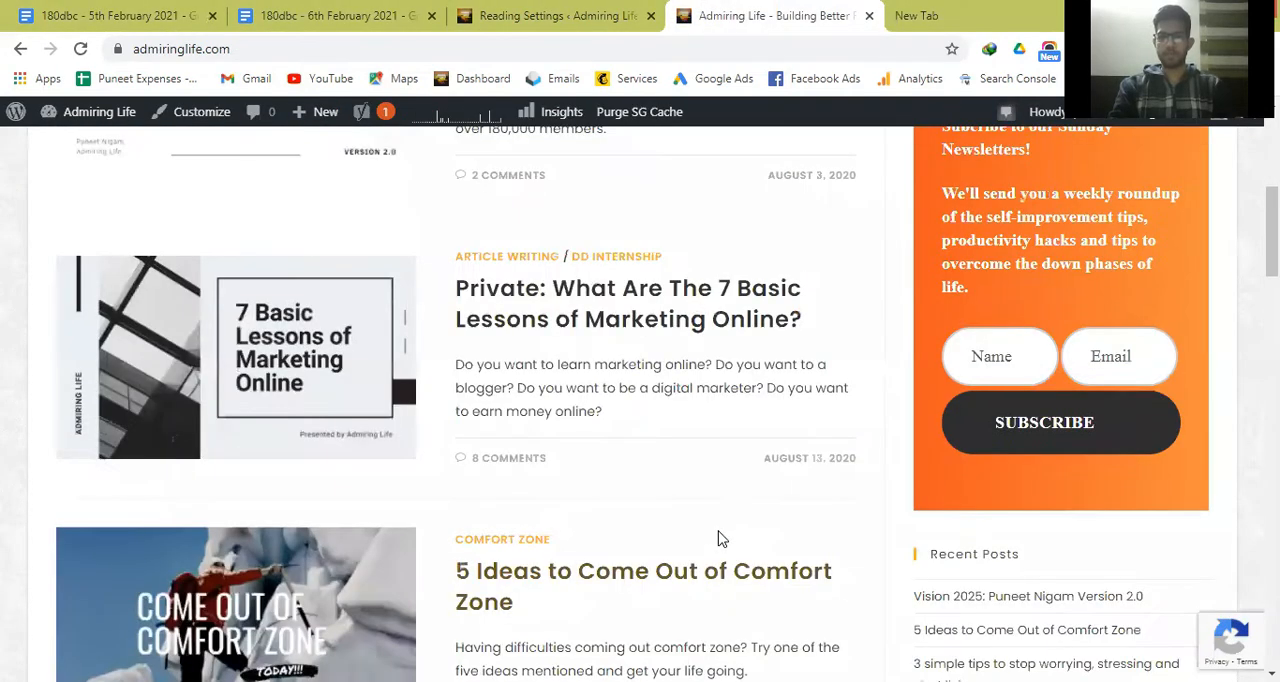
scroll(720, 540, "up", 2)
scroll(718, 536, "up", 2)
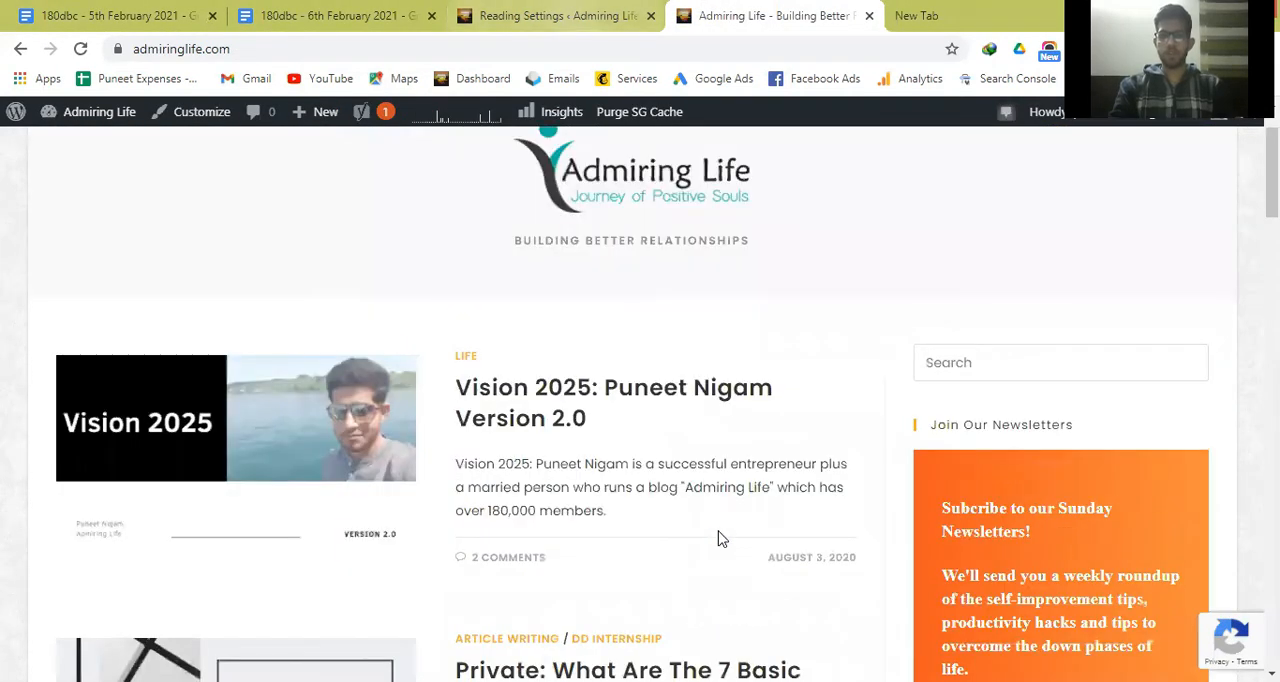
key("ctrl+shift+Tab")
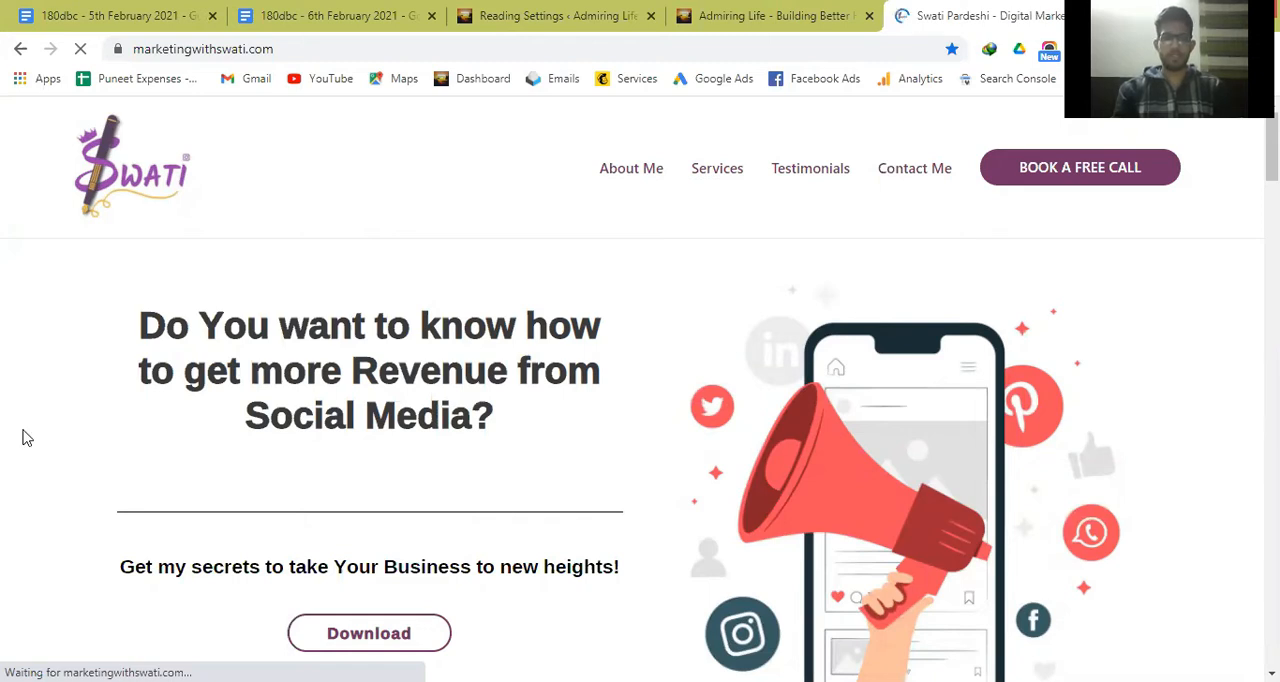
Examine the marketing site's homepage as a static page example from its header to the social media feed, and return to the Reading settings.
scroll(27, 437, "down", 4)
scroll(27, 437, "down", 2)
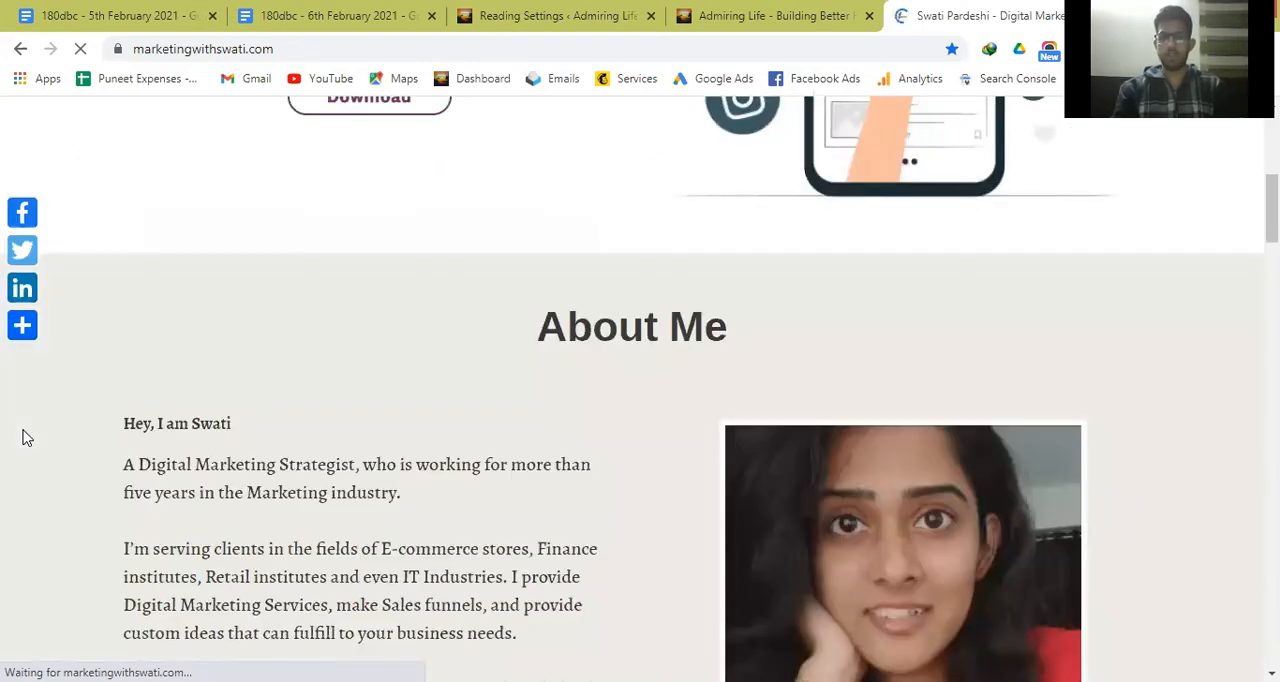
scroll(27, 437, "down", 4)
scroll(27, 437, "down", 5)
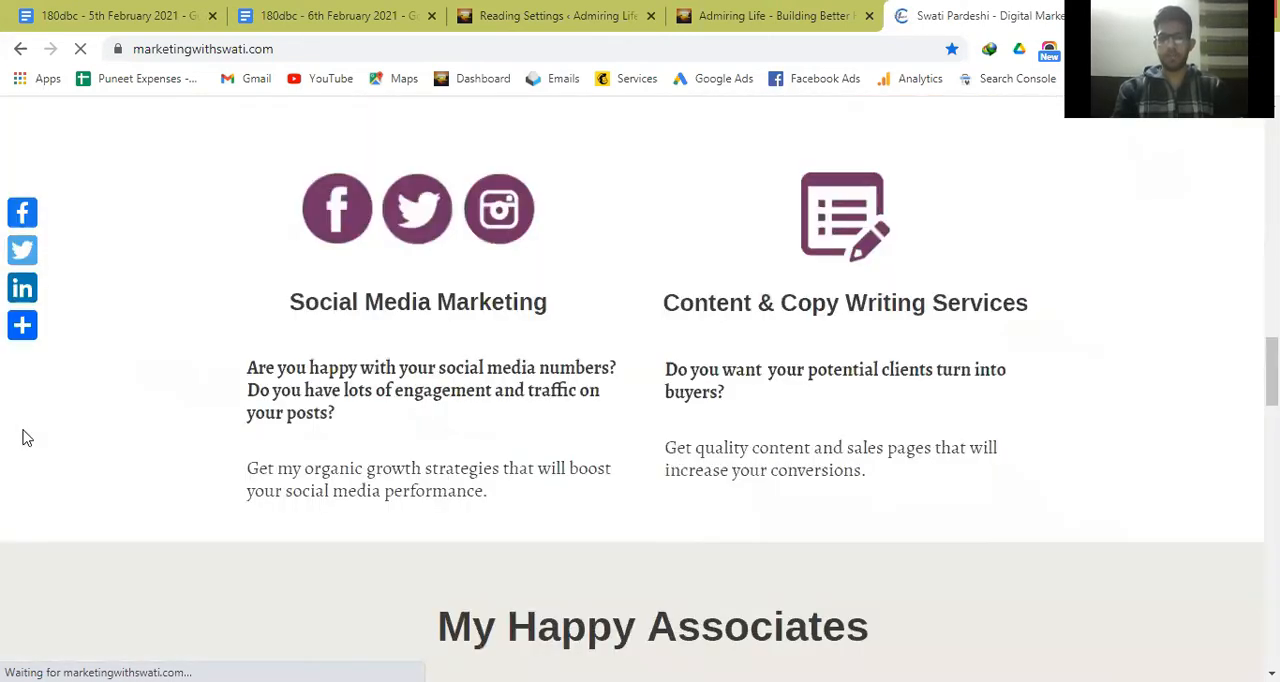
scroll(27, 437, "down", 6)
scroll(27, 437, "down", 3)
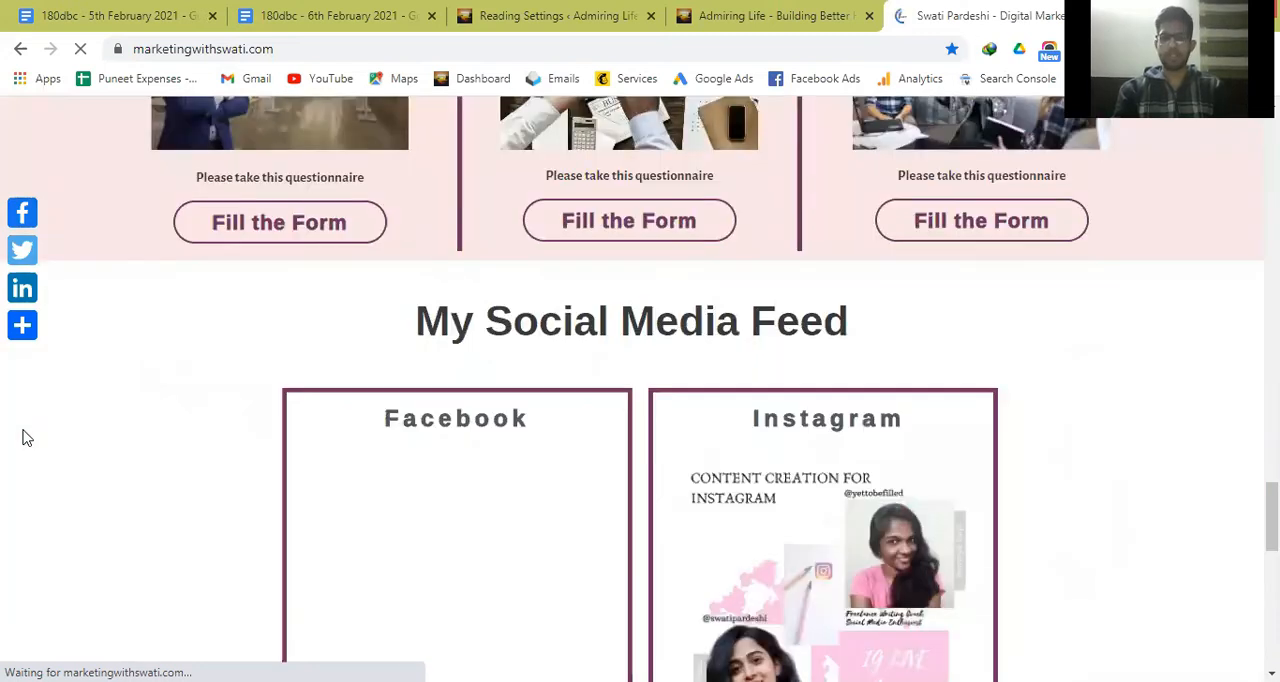
scroll(27, 437, "down", 8)
scroll(27, 437, "up", 8)
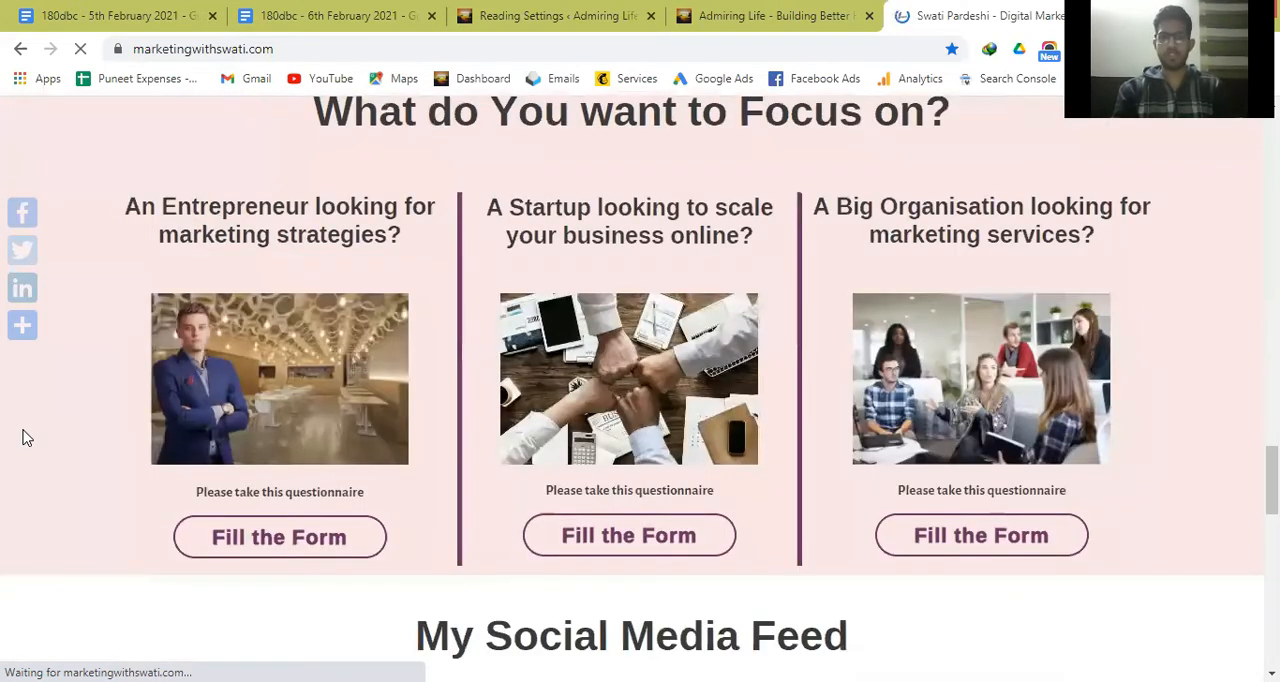
scroll(27, 437, "up", 6)
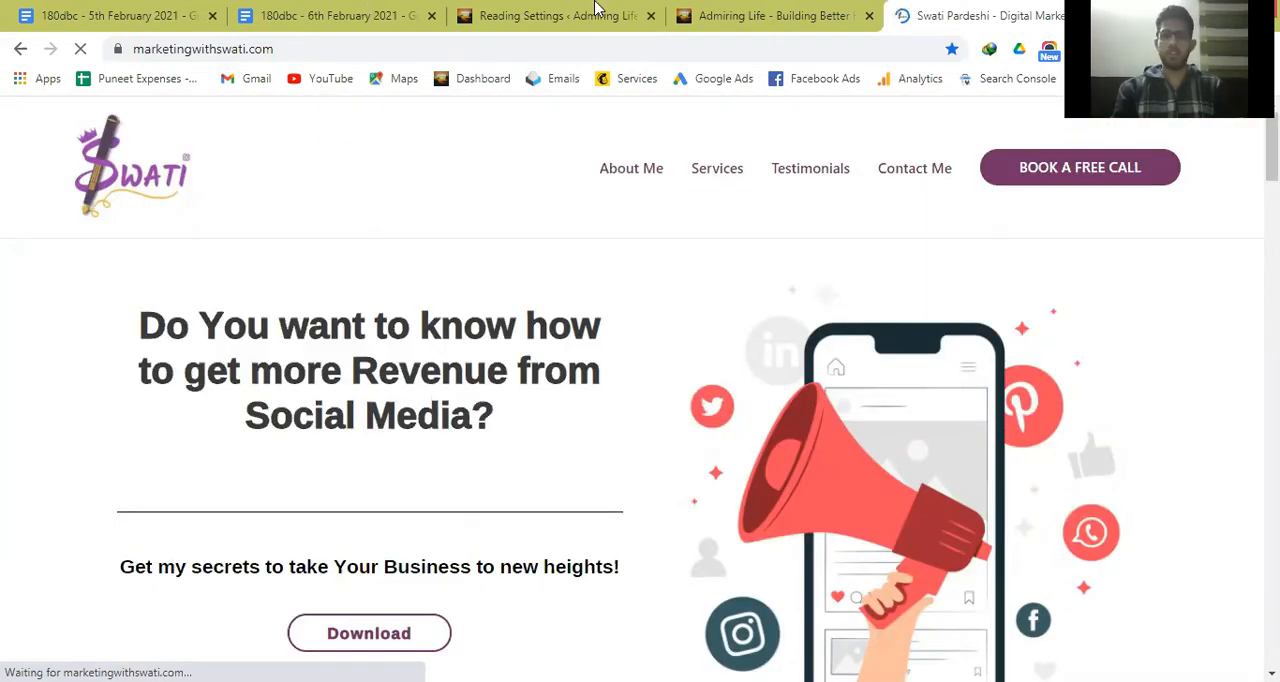
left_click(595, 10)
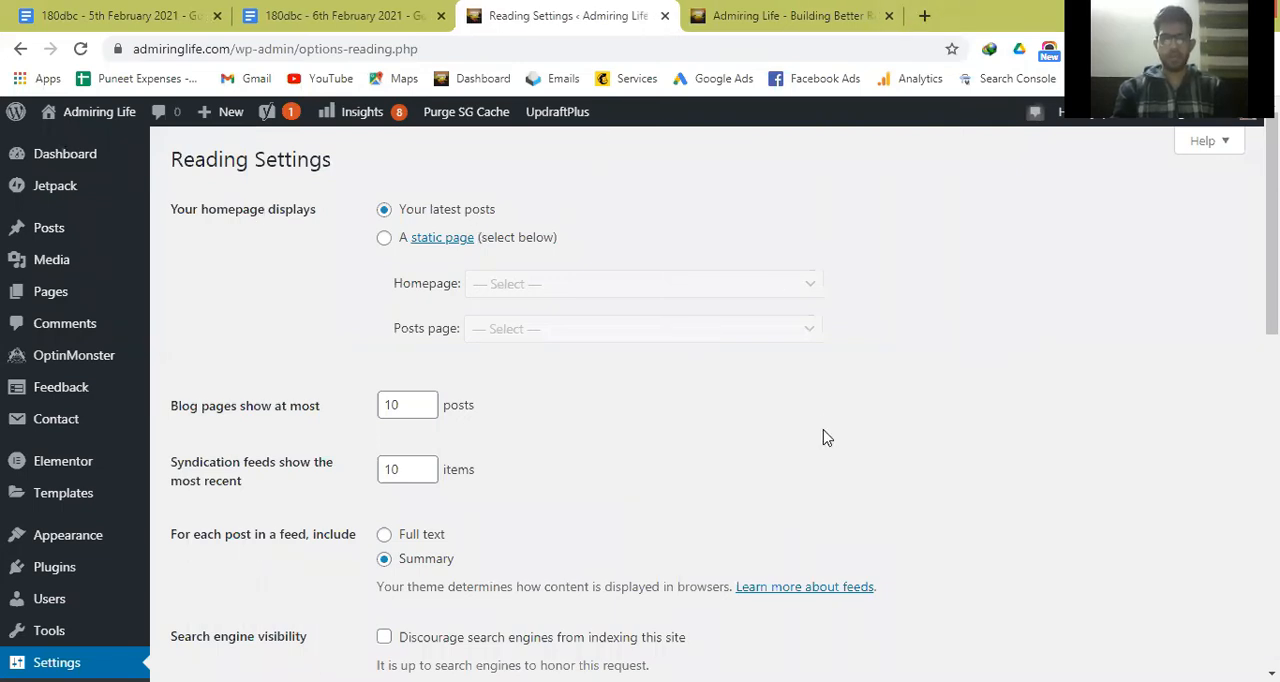
Compare the posts-per-page, feed content and search engine visibility options in the Reading settings with the blog's front page.
scroll(337, 371, "down", 2)
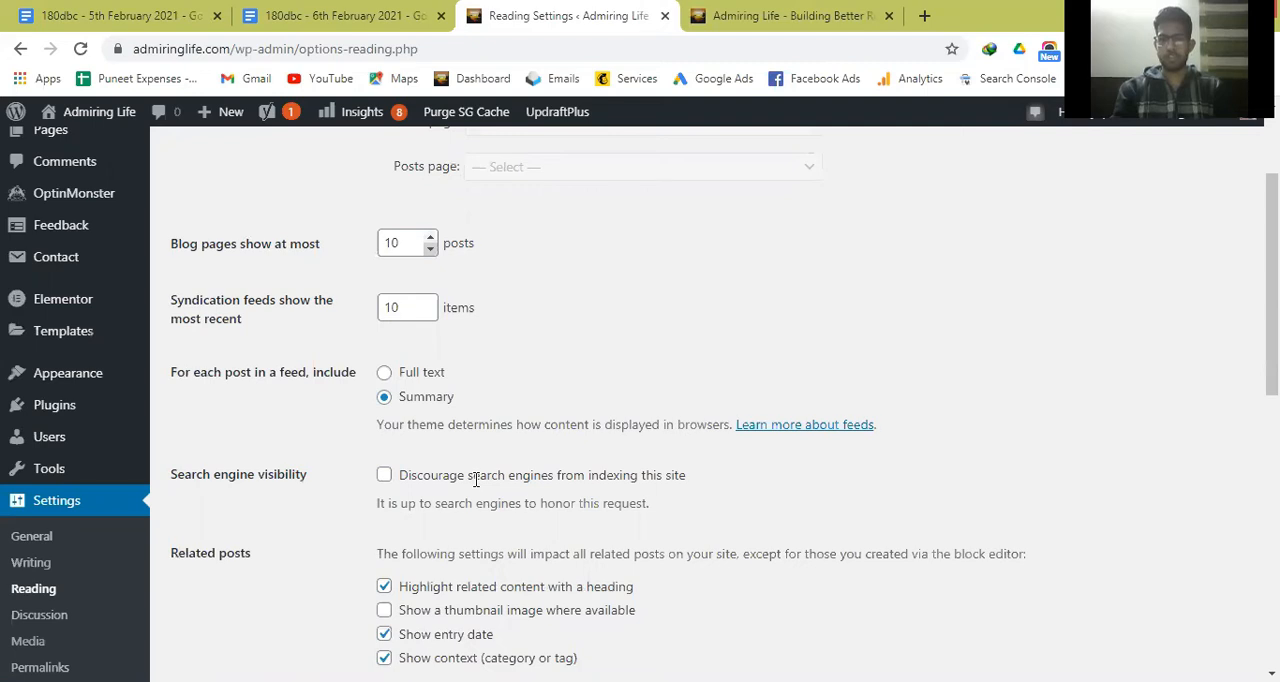
left_click(789, 10)
left_click(578, 8)
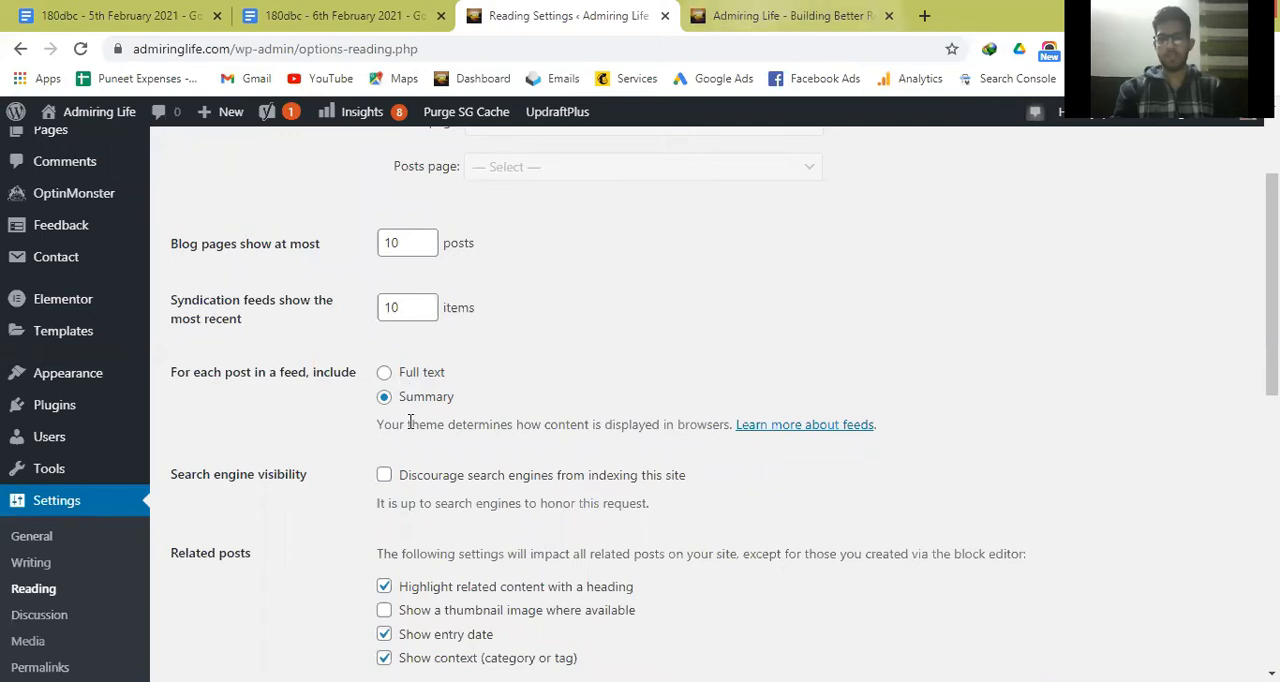
key("ctrl+Tab")
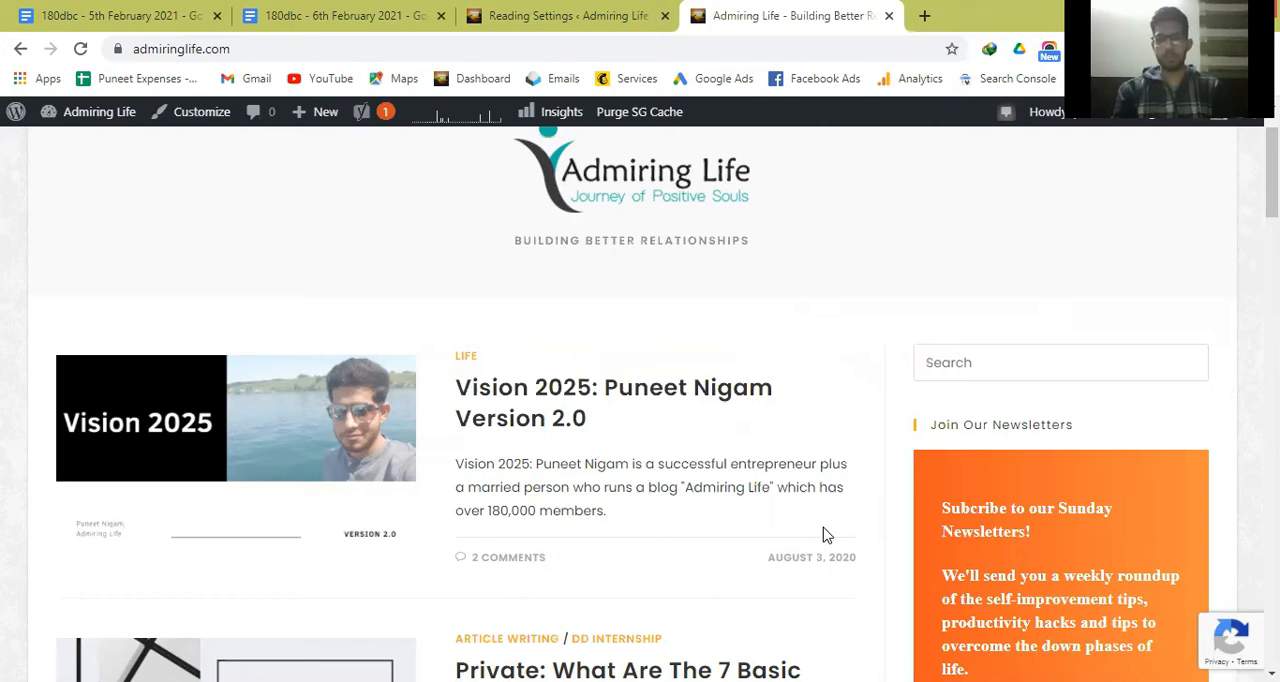
key("ctrl+shift+Tab")
Review the related posts options and the follower email texts in the rest of the Reading settings.
scroll(633, 457, "down", 2)
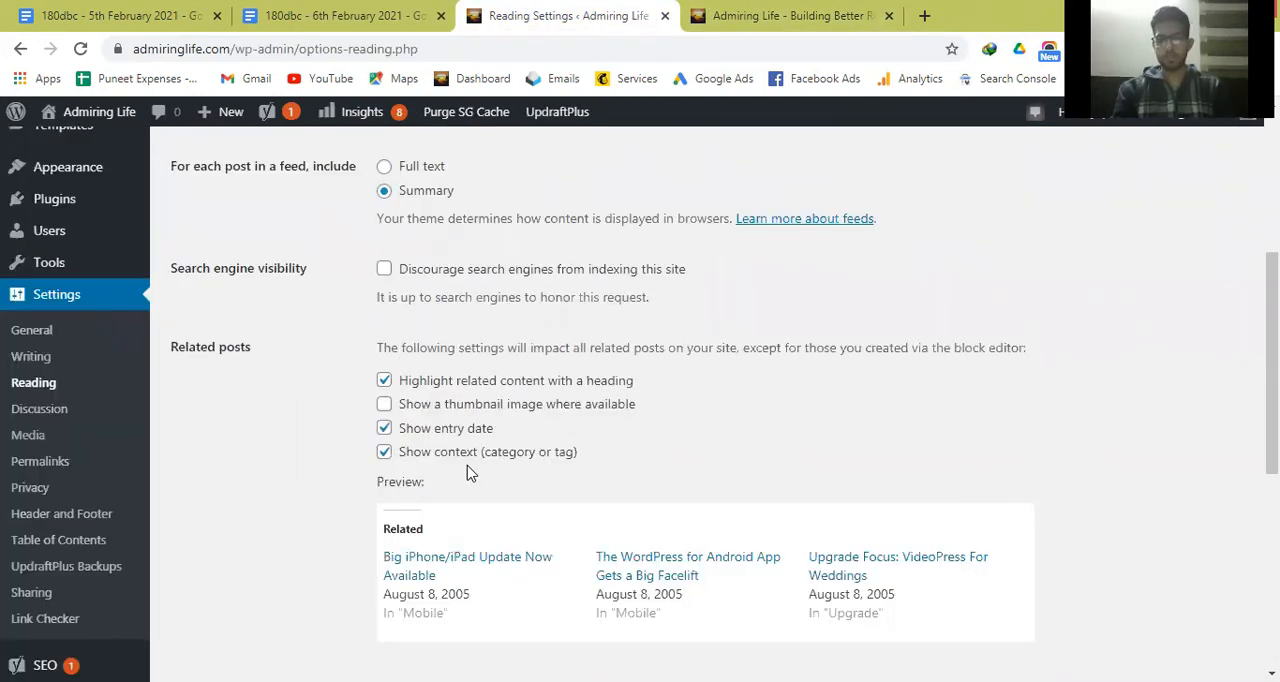
scroll(688, 449, "down", 1)
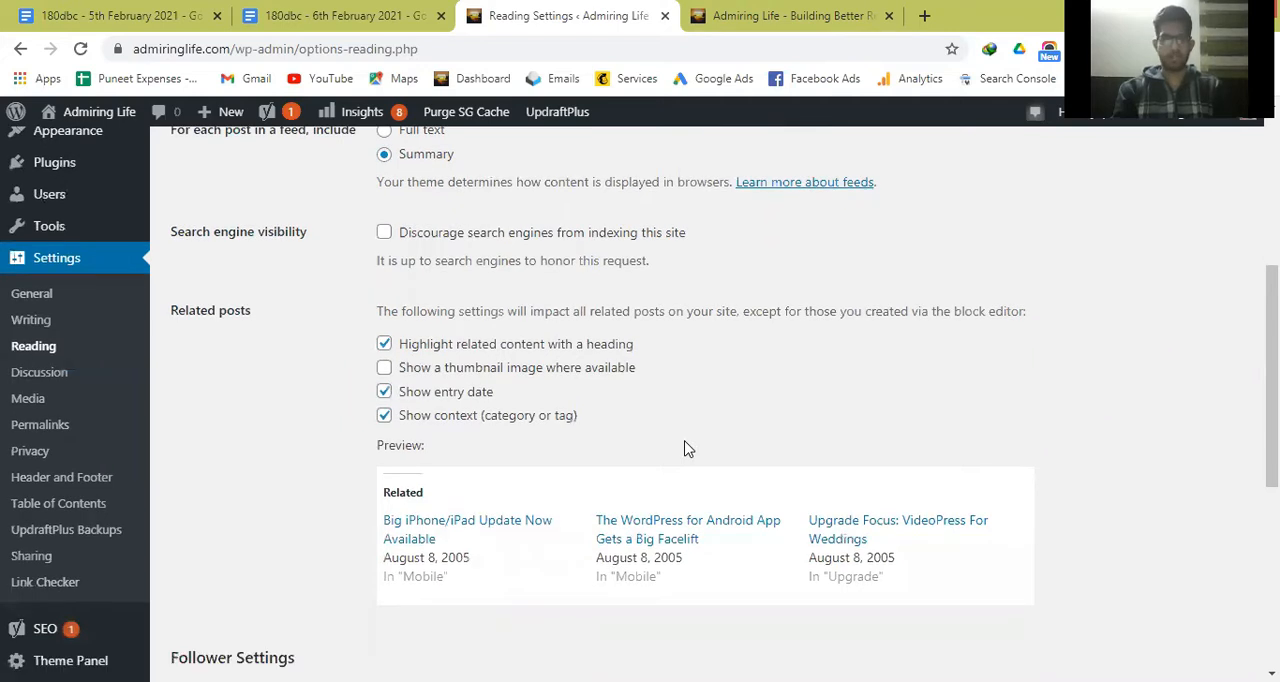
scroll(688, 449, "down", 5)
scroll(543, 294, "down", 1)
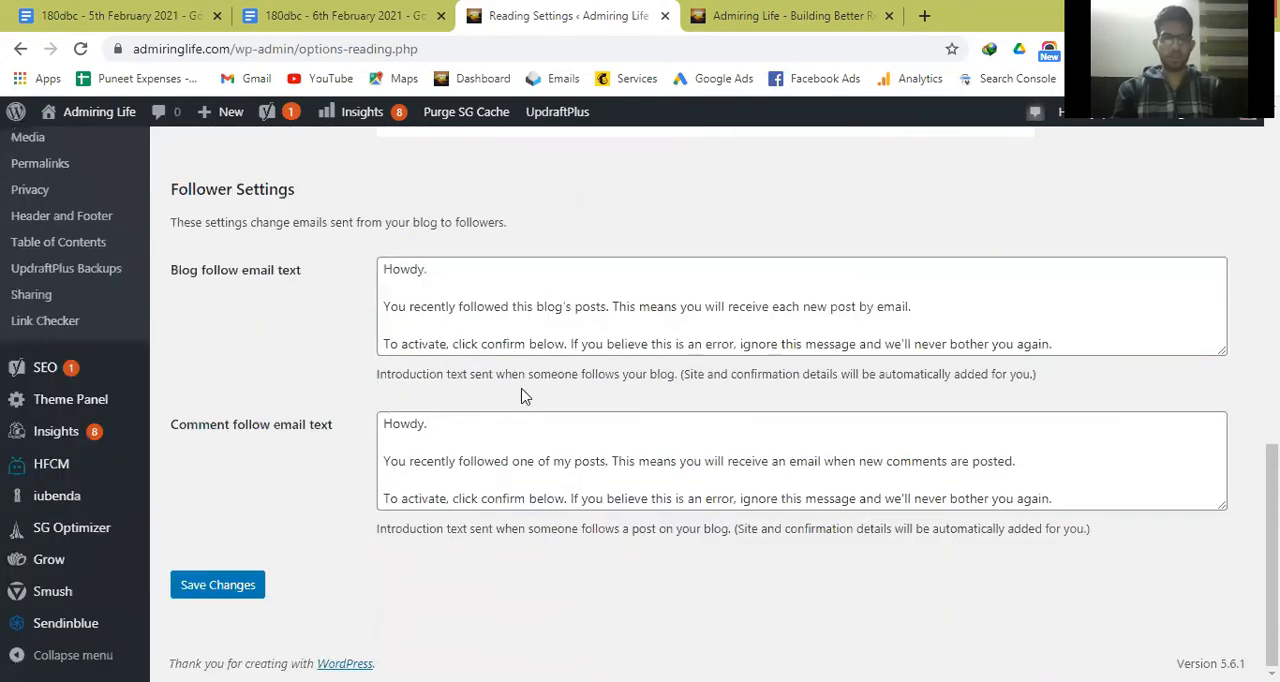
scroll(523, 396, "up", 3)
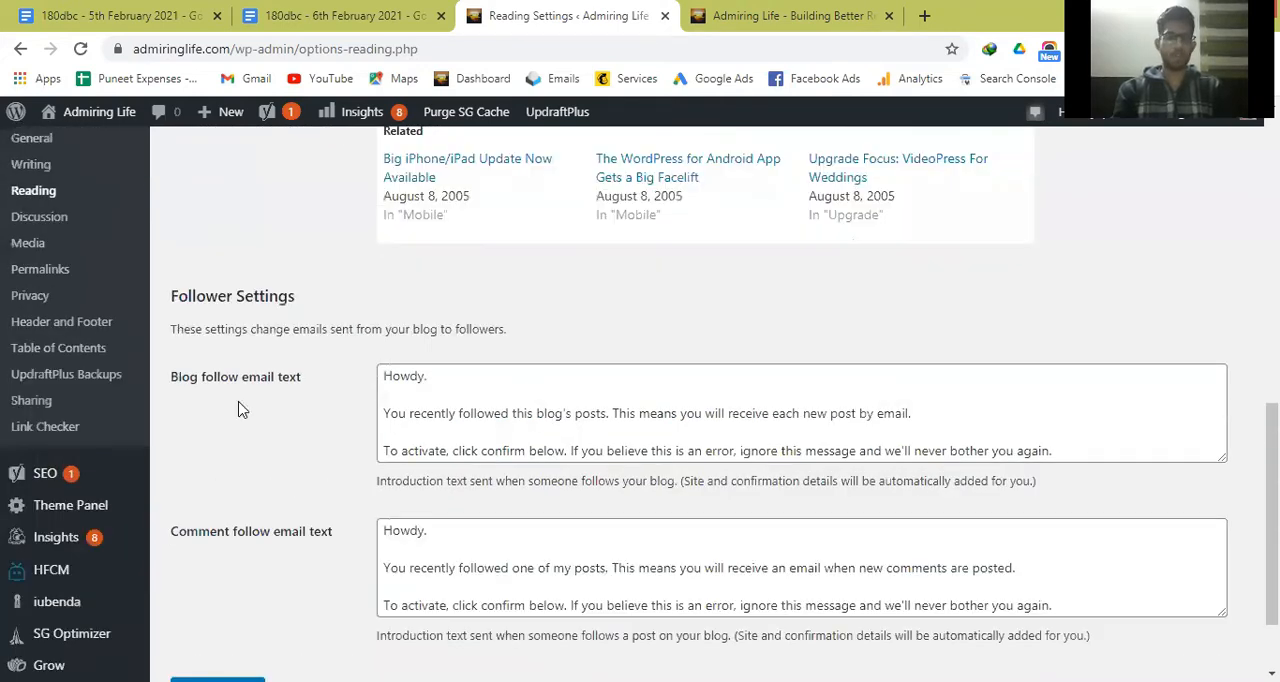
Open the Discussion settings and review the default post, comment, email notification and comment approval options.
scroll(240, 408, "up", 1)
left_click(40, 404)
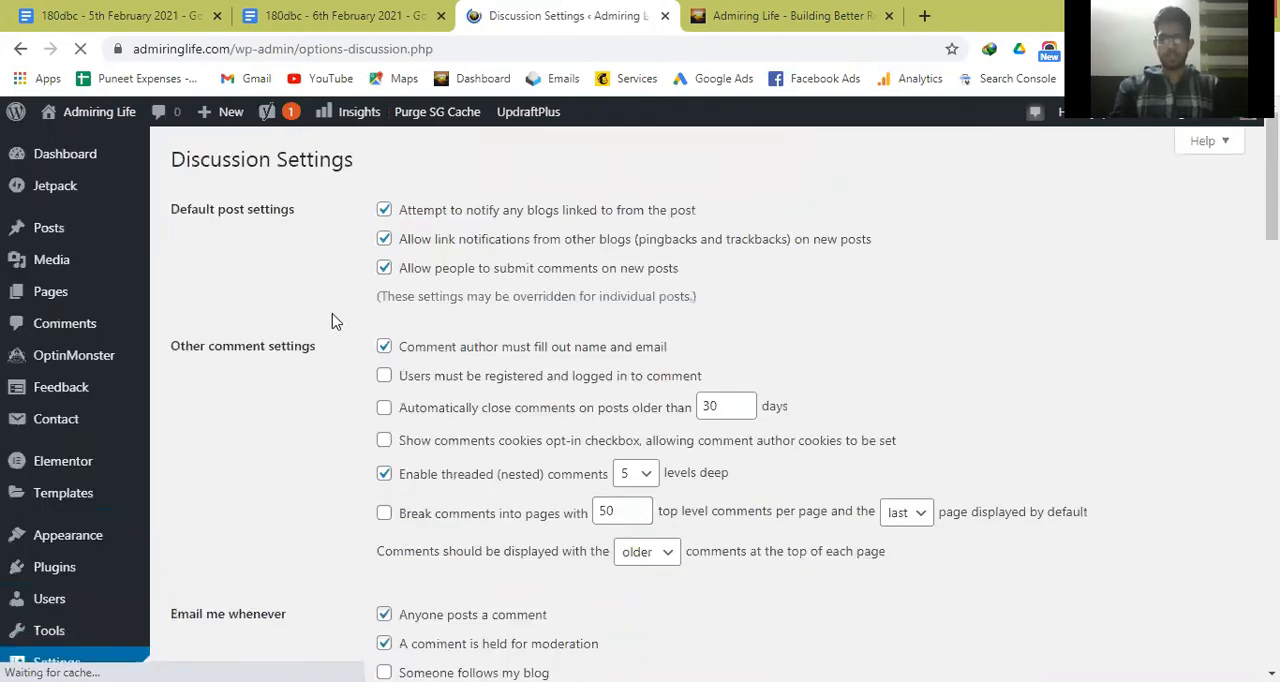
scroll(240, 425, "down", 3)
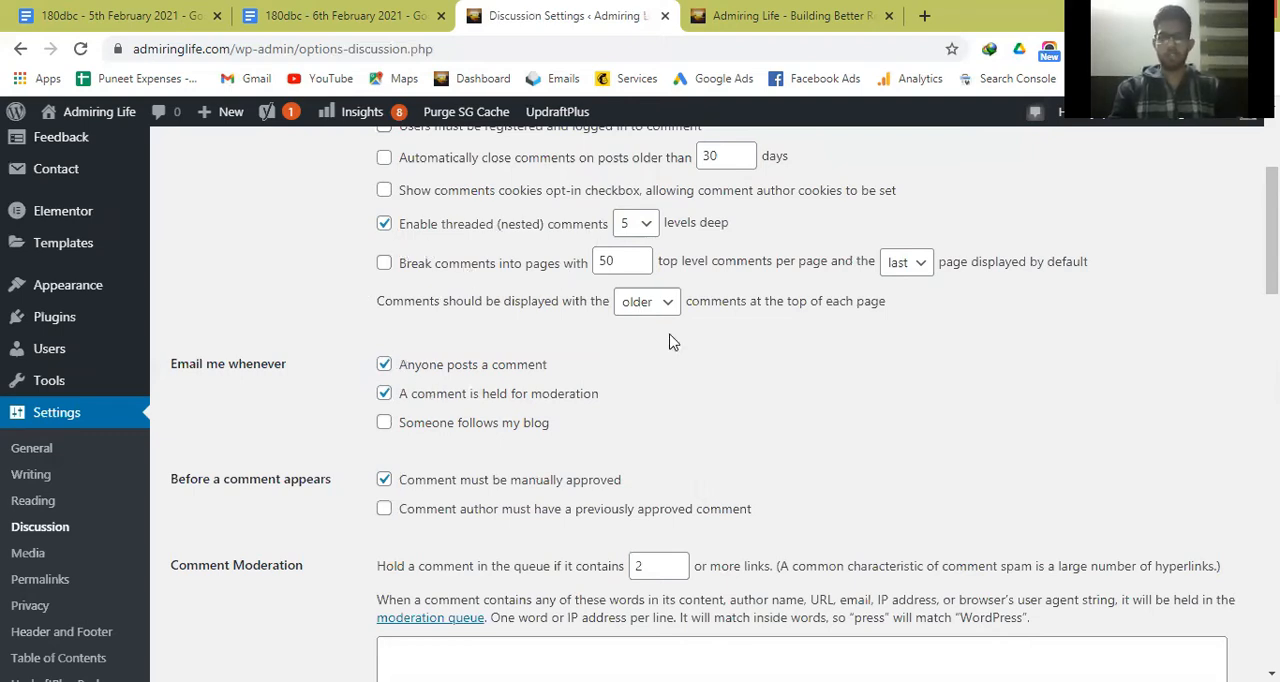
scroll(700, 417, "down", 1)
scroll(400, 395, "down", 1)
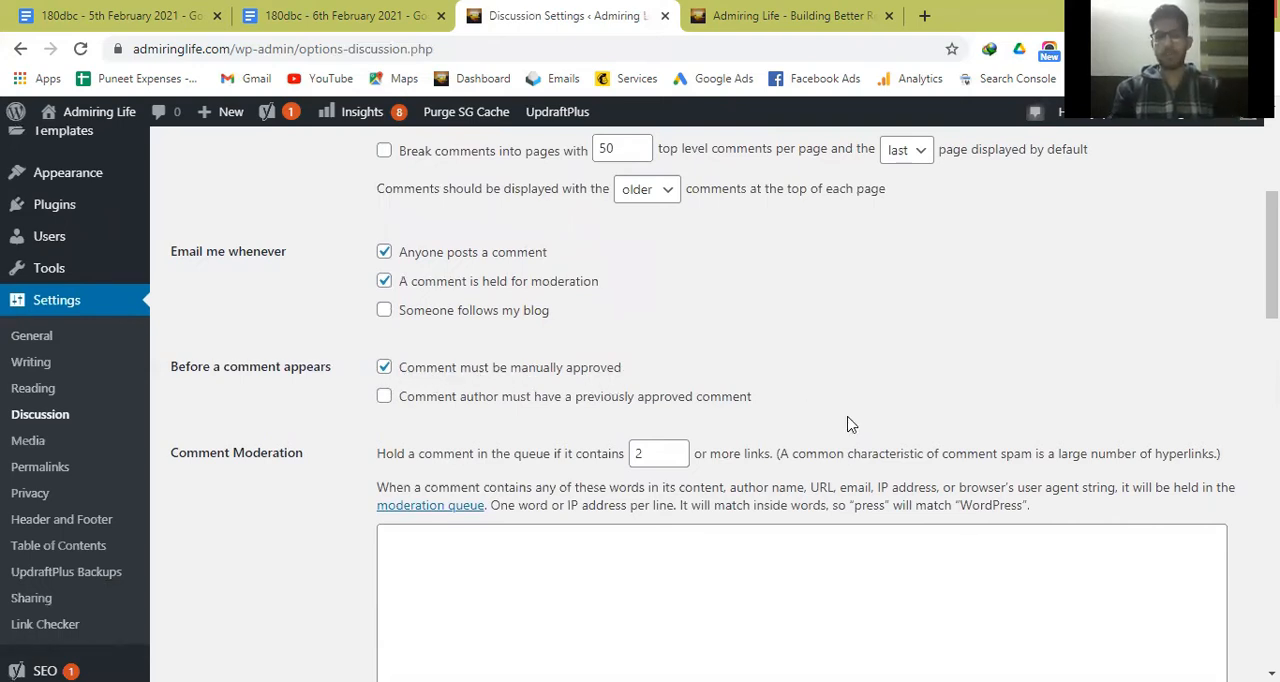
Review the rest of the Discussion settings, from comment moderation and default avatars to the comment form and Jetpack subscription options.
scroll(848, 424, "down", 1)
scroll(849, 425, "down", 2)
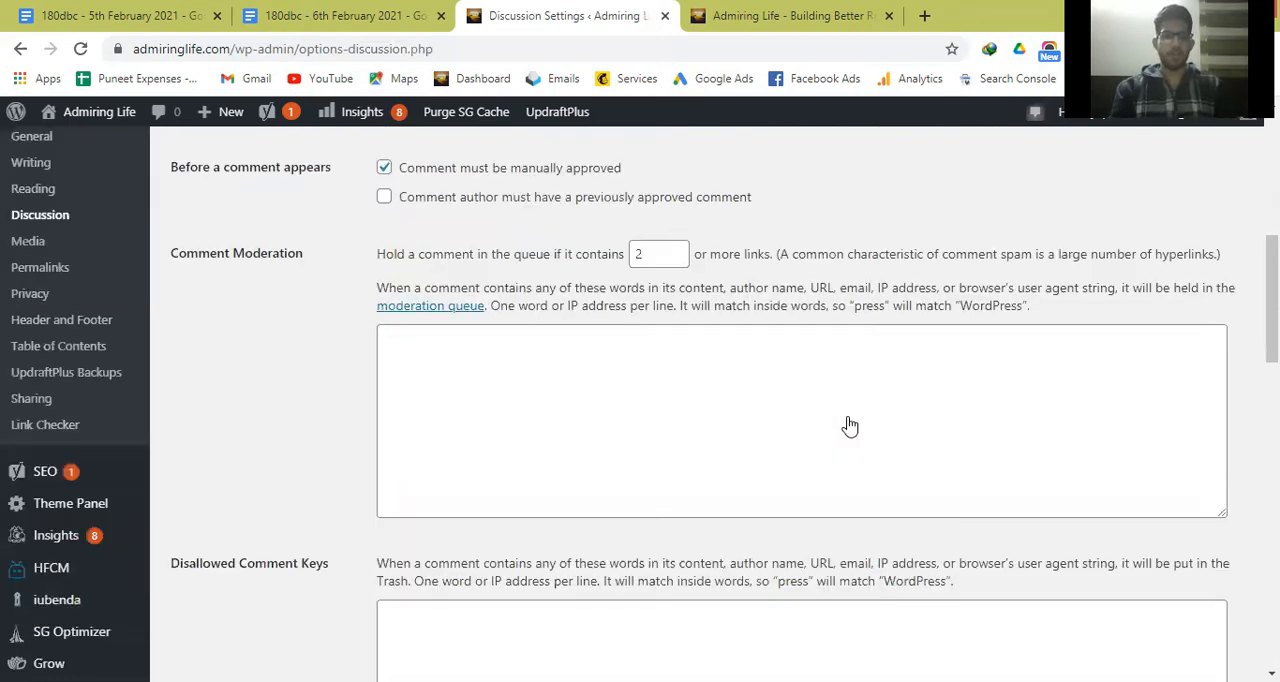
scroll(849, 426, "down", 7)
scroll(849, 425, "down", 4)
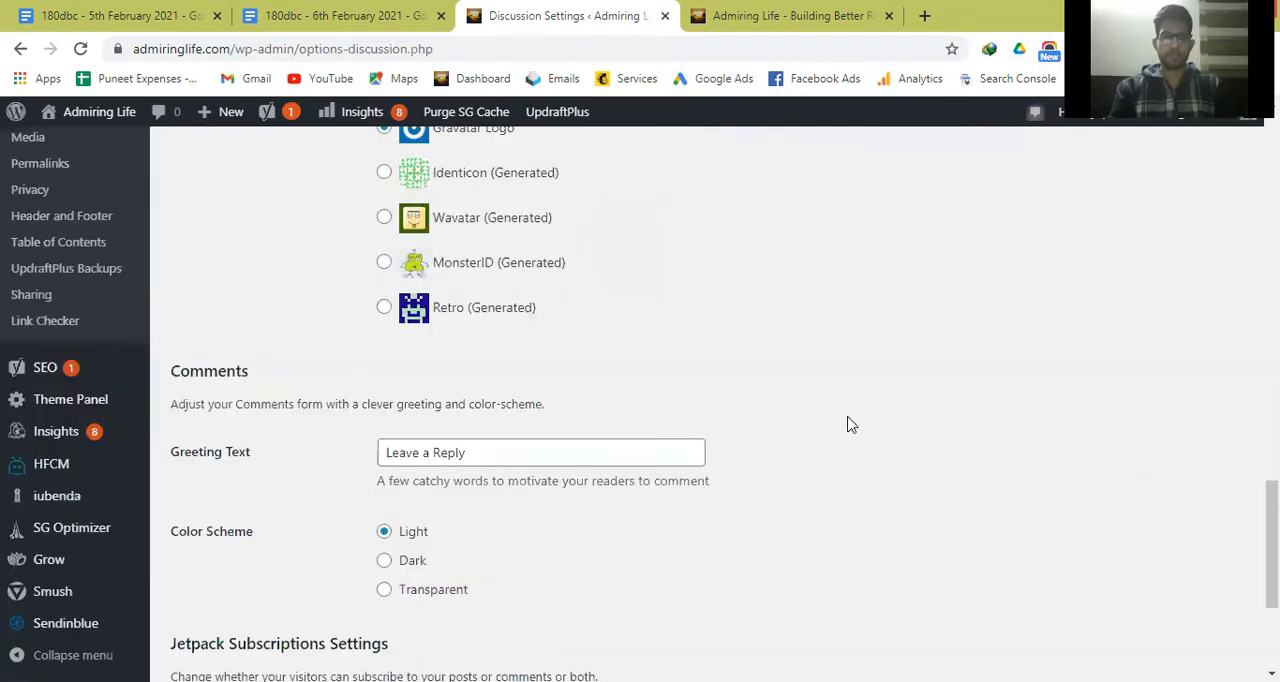
scroll(849, 425, "down", 2)
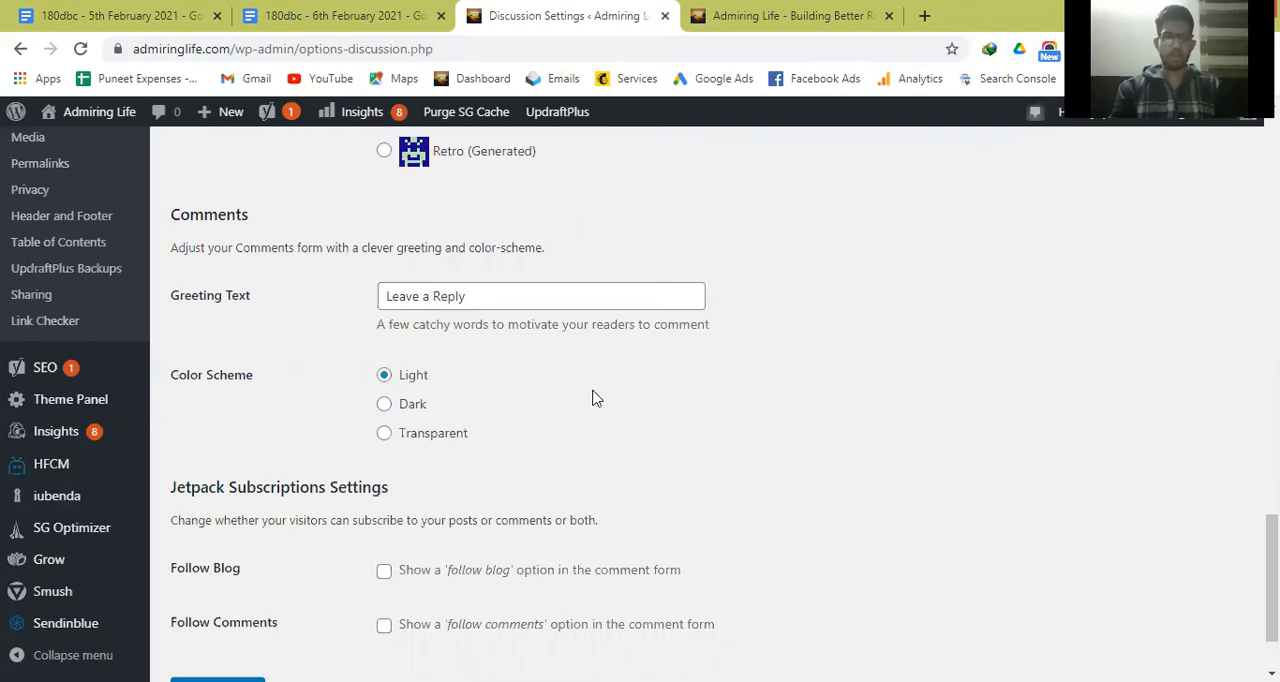
scroll(322, 408, "down", 1)
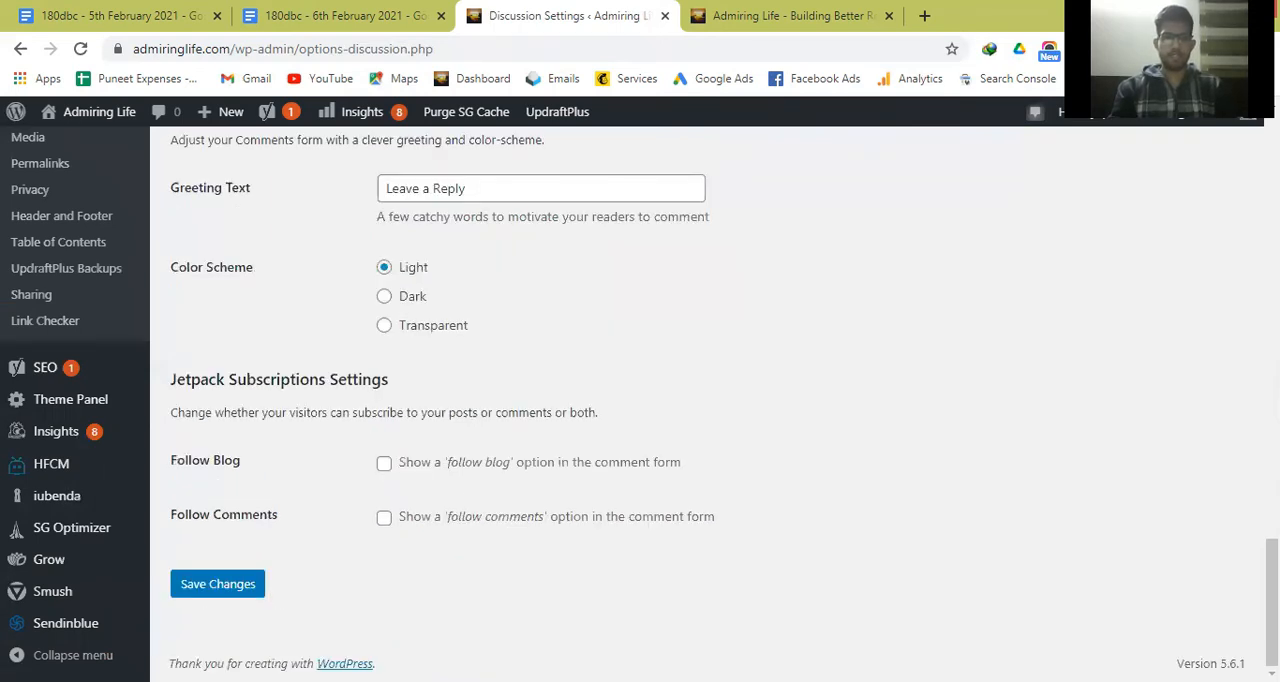
scroll(420, 457, "up", 4)
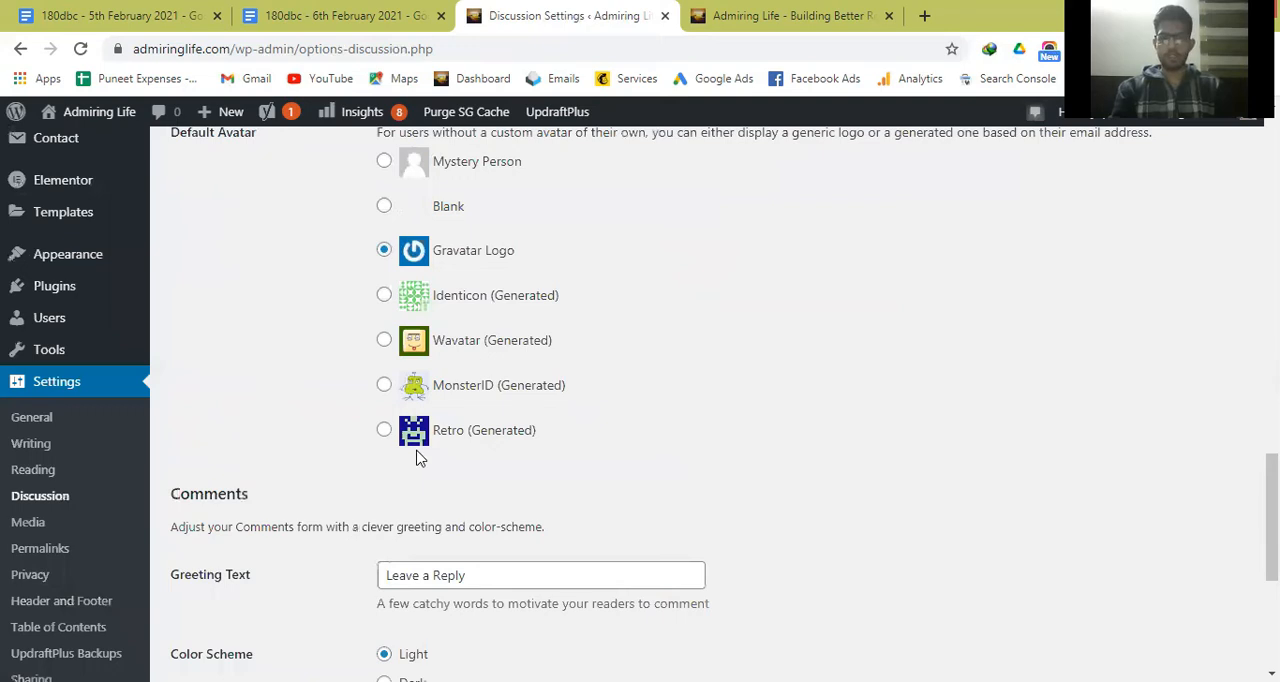
scroll(420, 457, "down", 1)
scroll(11, 380, "down", 1)
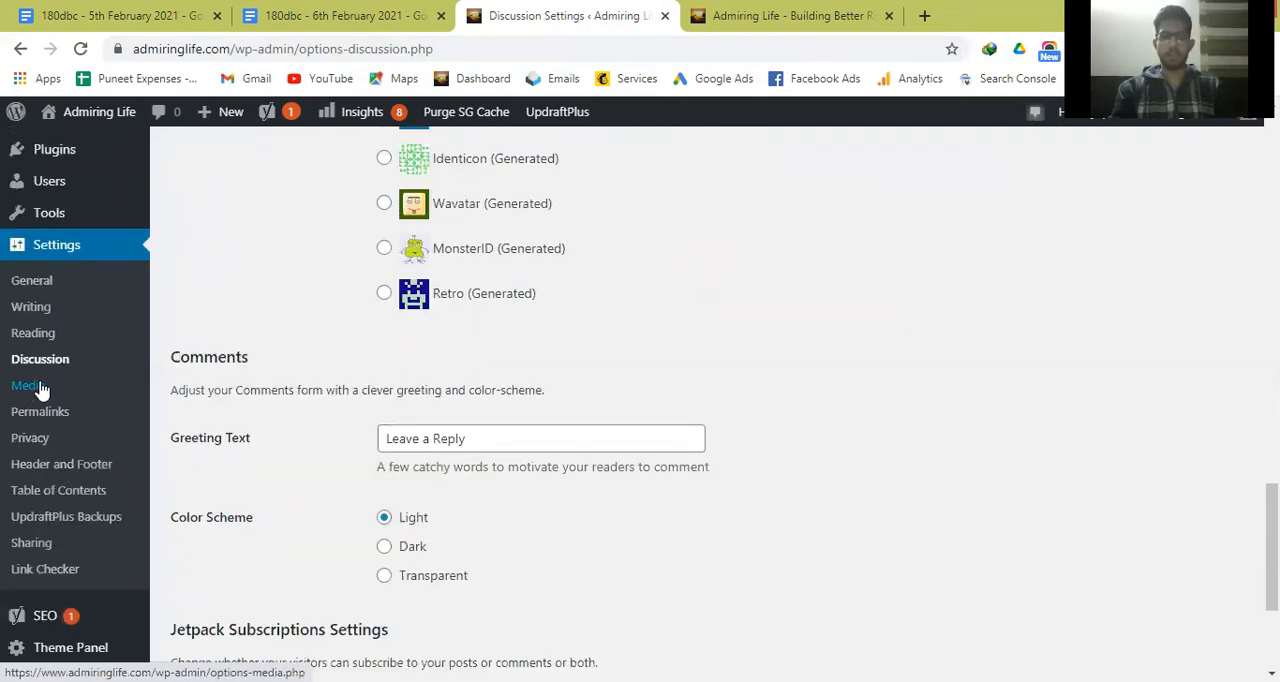
Open the Media settings and review the image sizes, upload folder organization and image gallery carousel options.
left_click(42, 390)
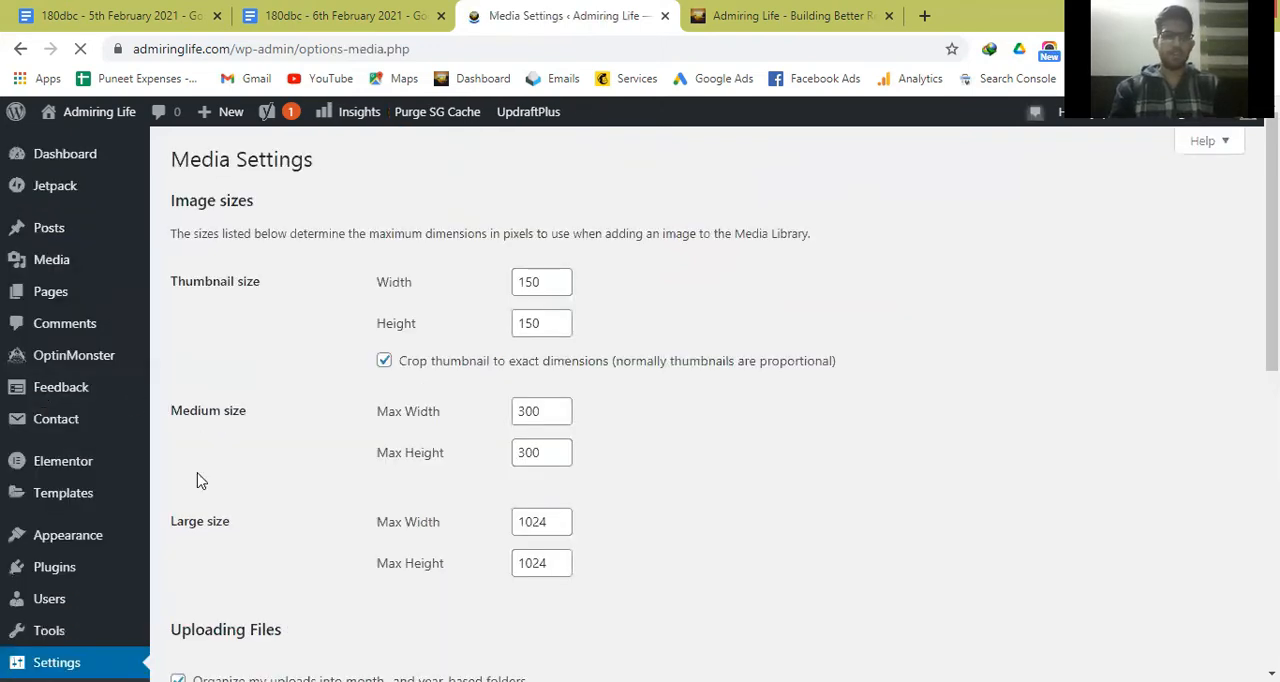
scroll(275, 358, "down", 2)
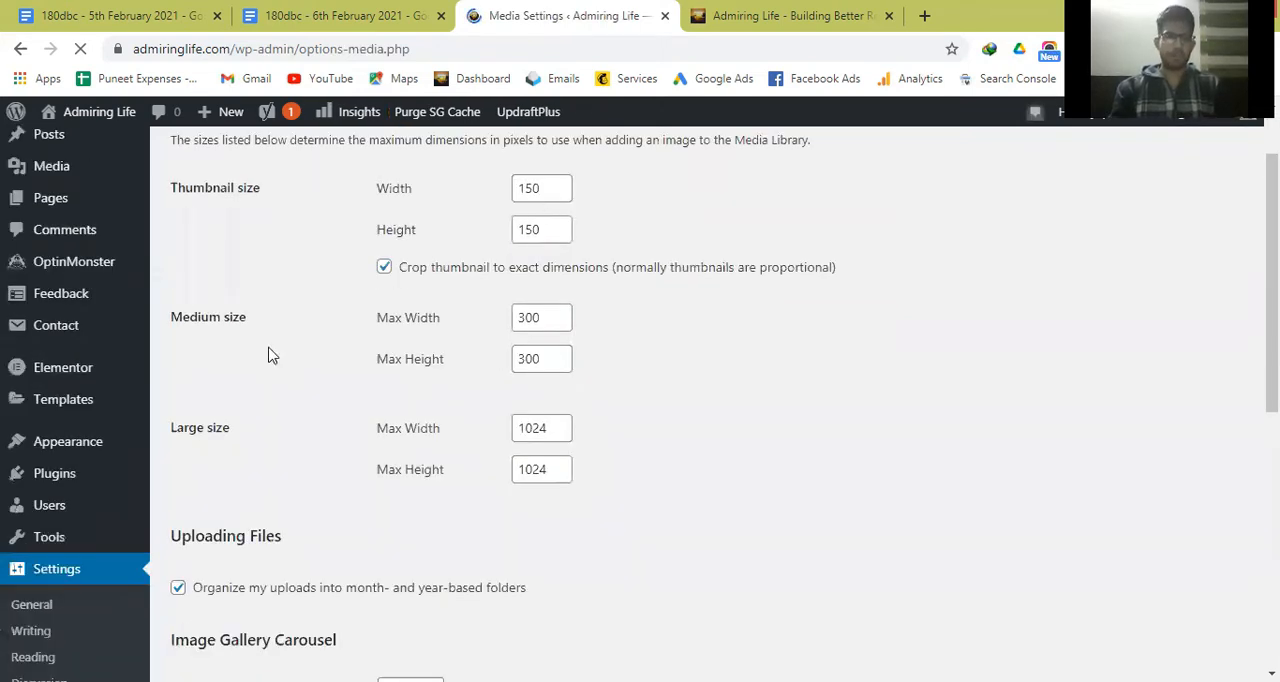
scroll(95, 262, "up", 2)
mouse_move(86, 266)
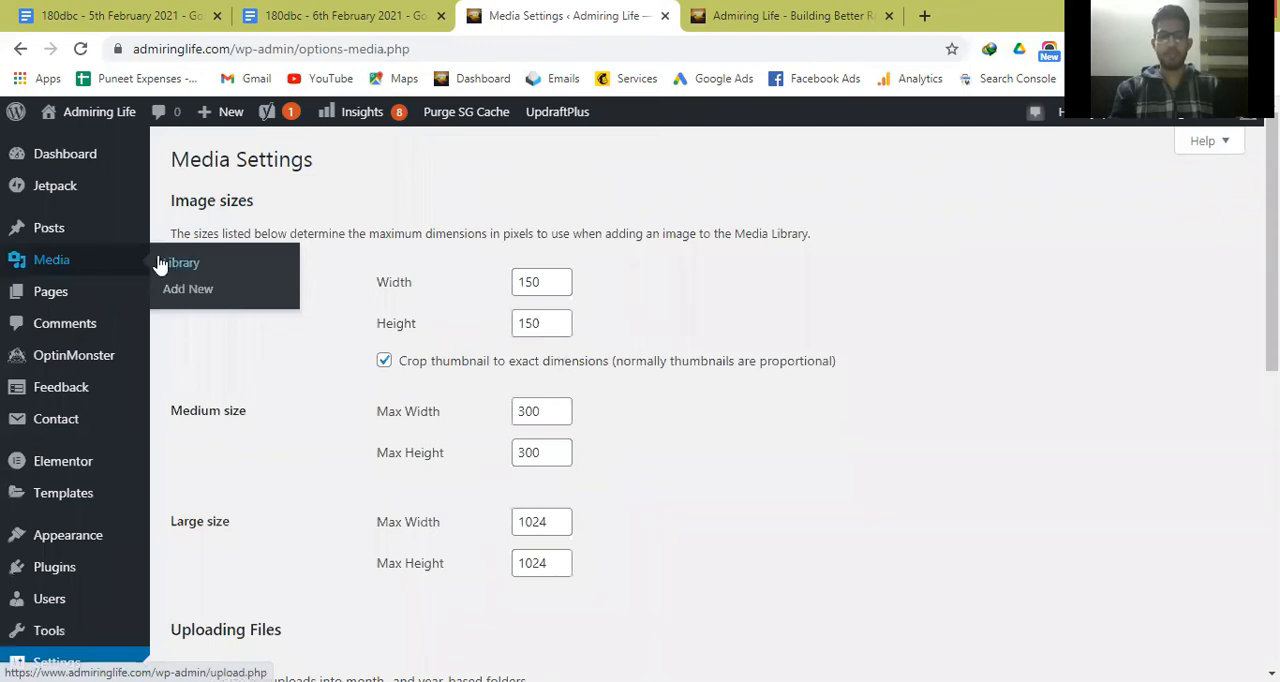
scroll(165, 500, "down", 2)
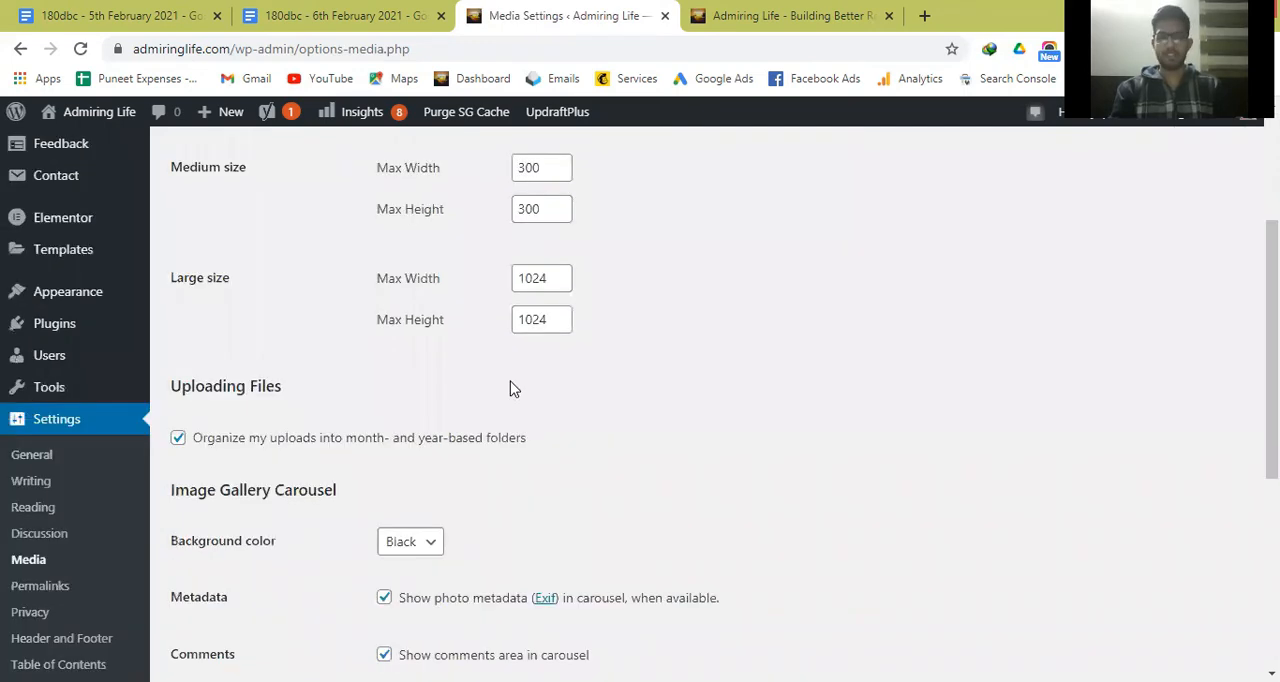
scroll(512, 375, "up", 1)
scroll(158, 392, "down", 2)
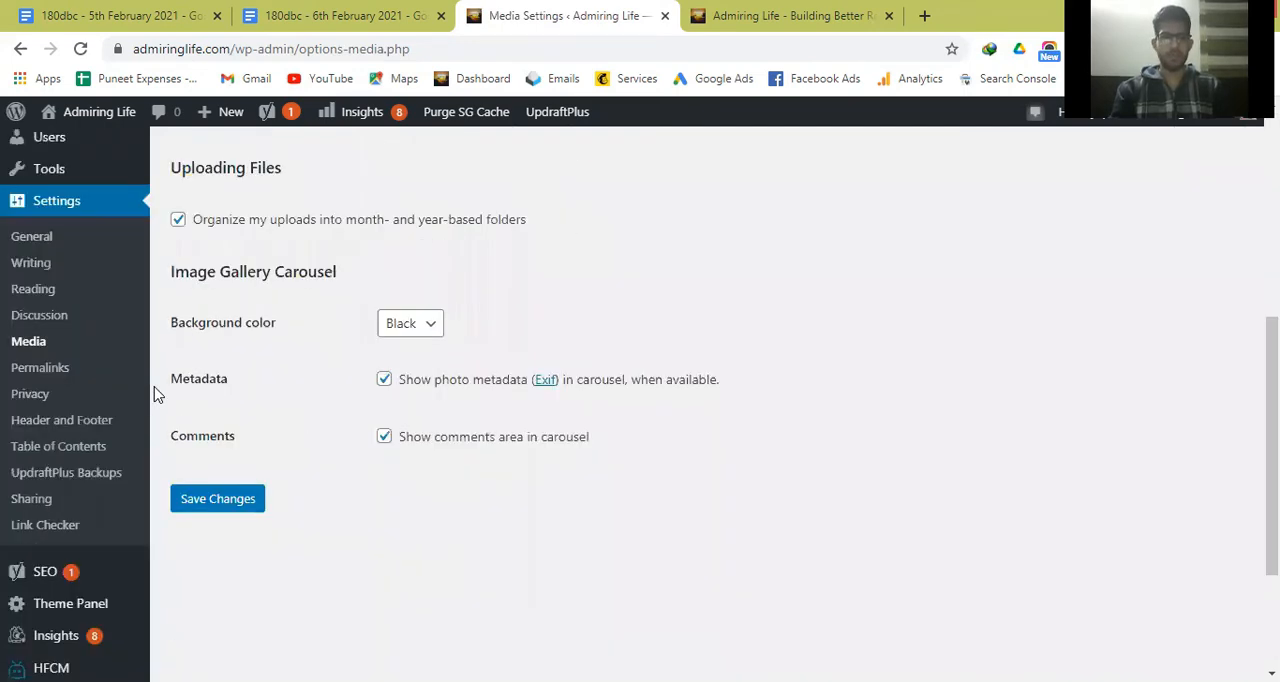
Open the Permalink settings and review the common URL structures, custom structure tags and optional category and tag bases.
left_click(56, 373)
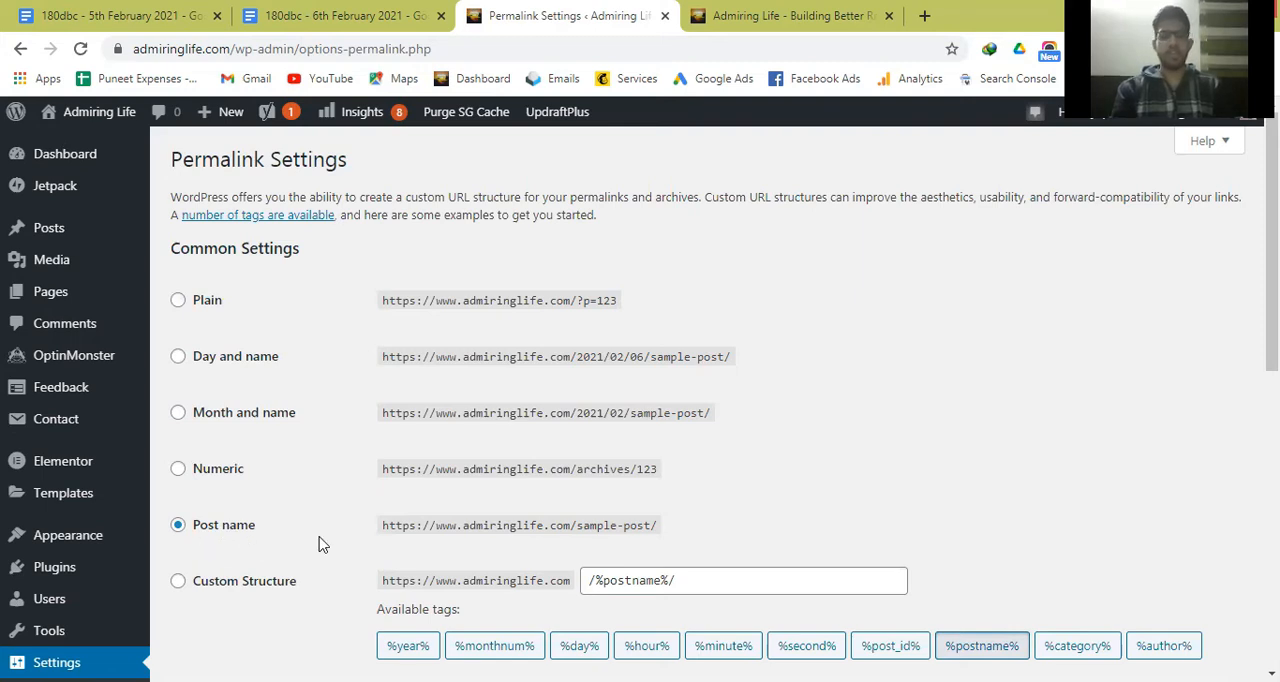
scroll(207, 370, "down", 2)
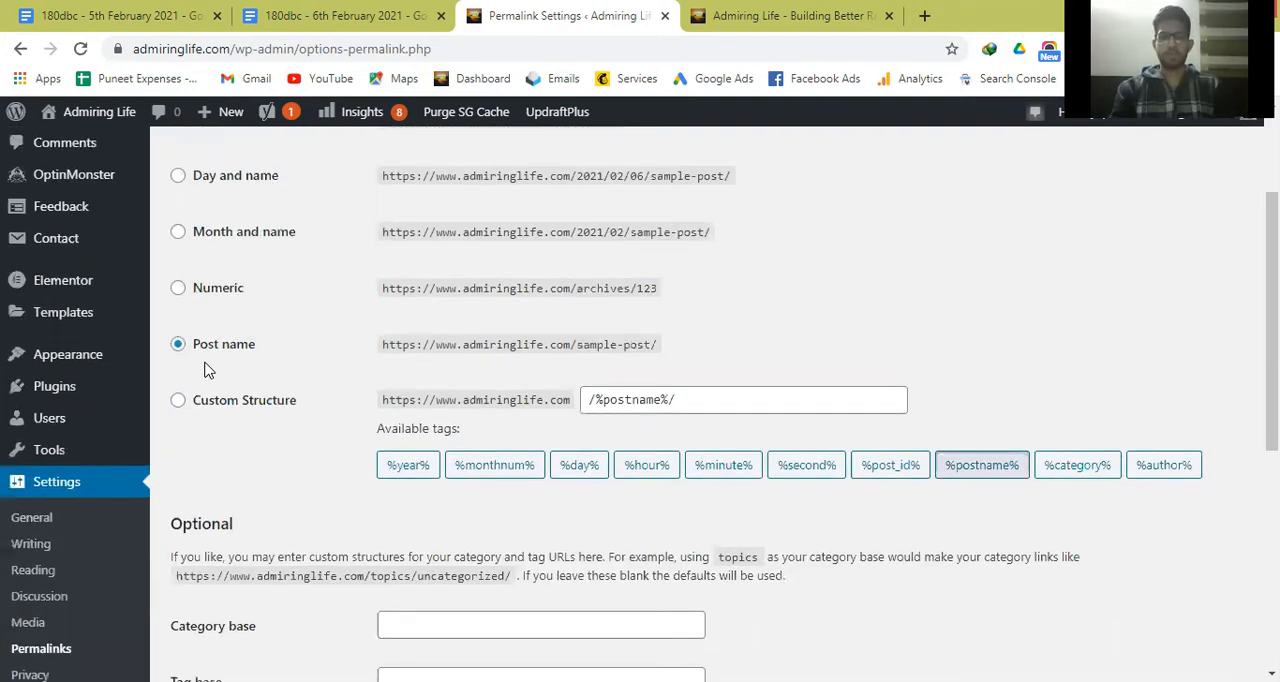
scroll(207, 370, "down", 4)
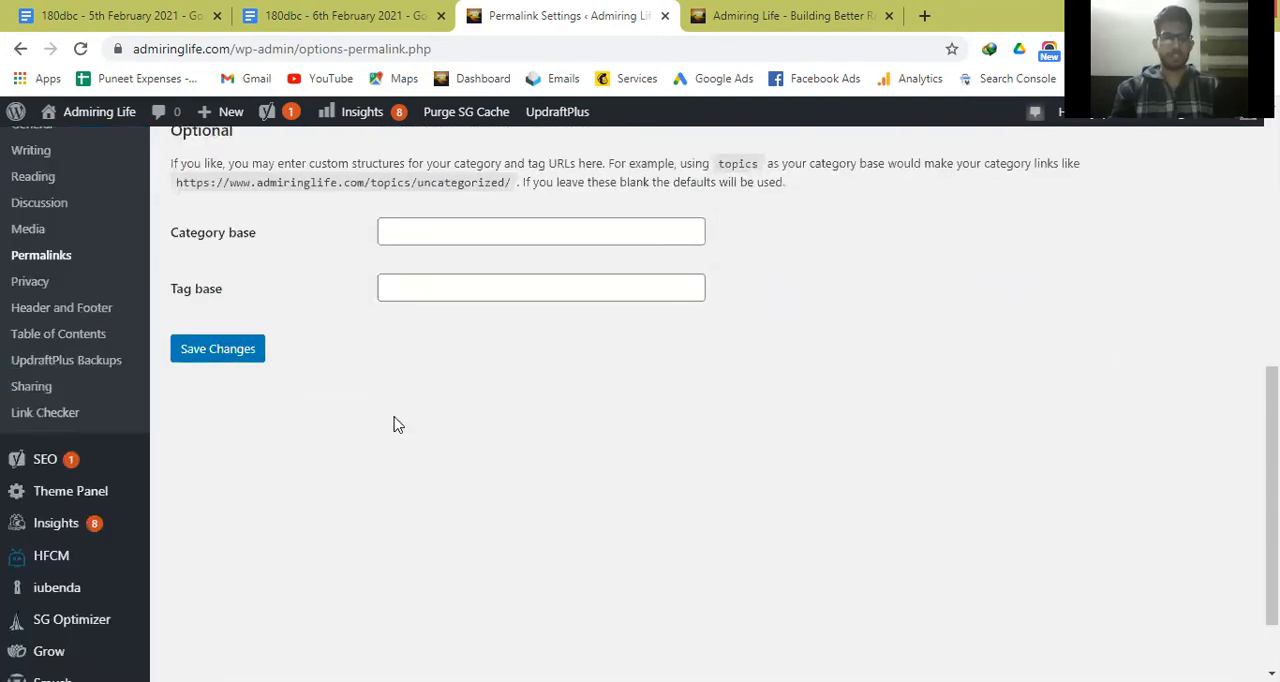
scroll(42, 475, "up", 2)
scroll(427, 351, "up", 1)
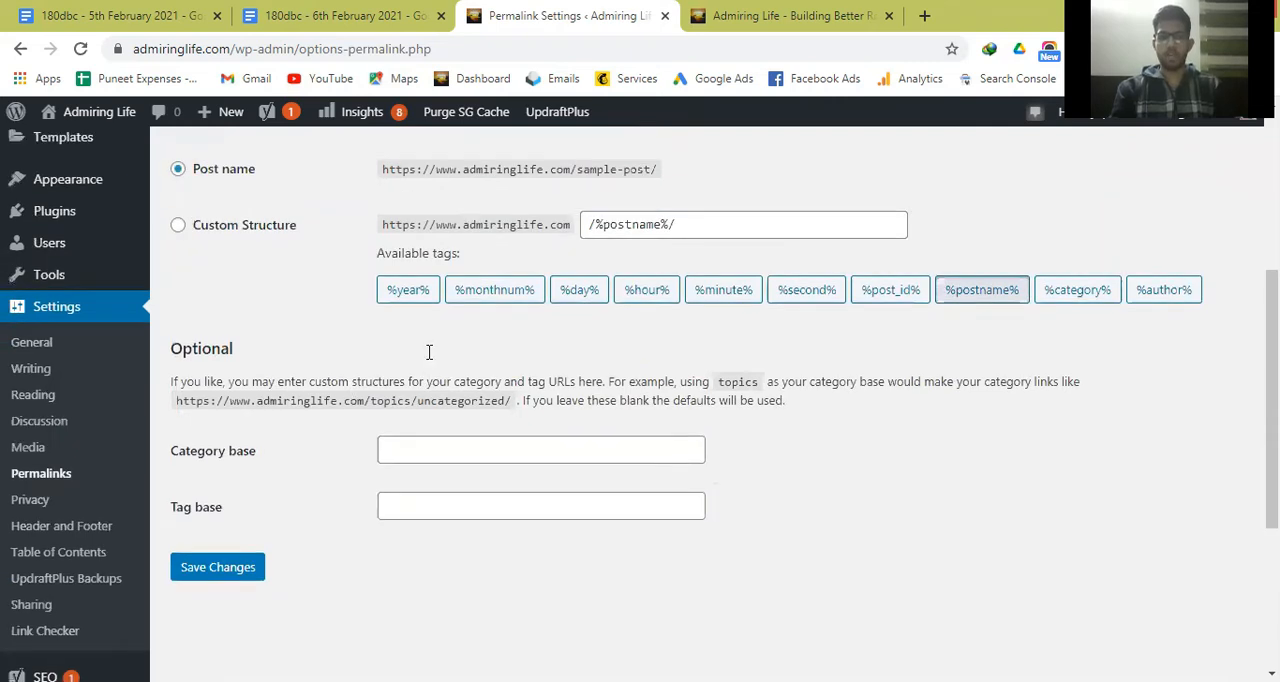
scroll(556, 316, "up", 1)
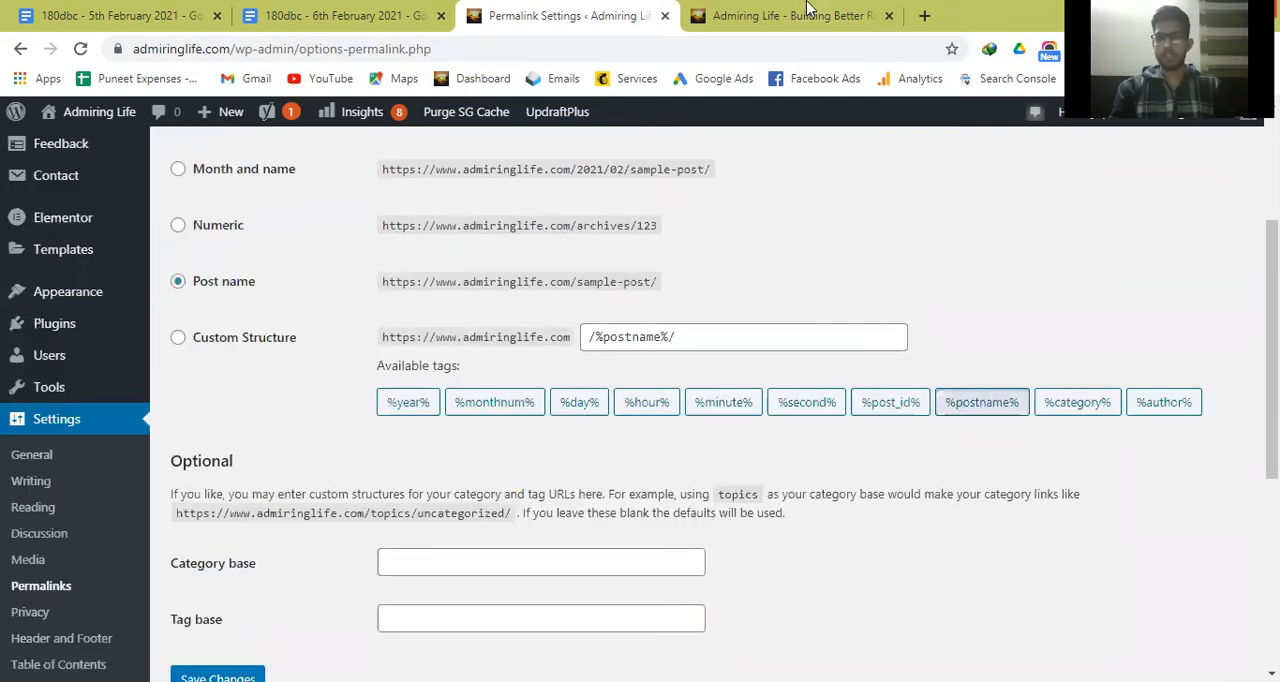
Open the Vision 2025 post from the blog's front page, insert ?12 before its URL slug as a plain permalink example, and remove it.
key("ctrl+Tab")
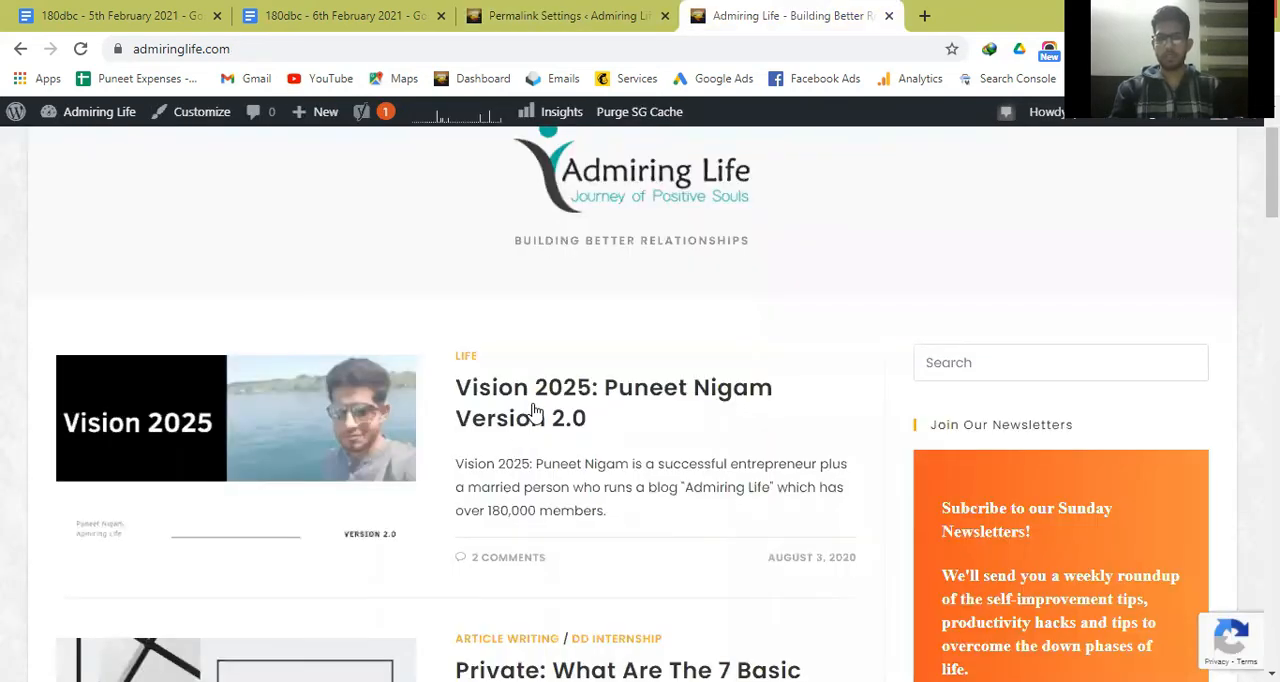
left_click(535, 410)
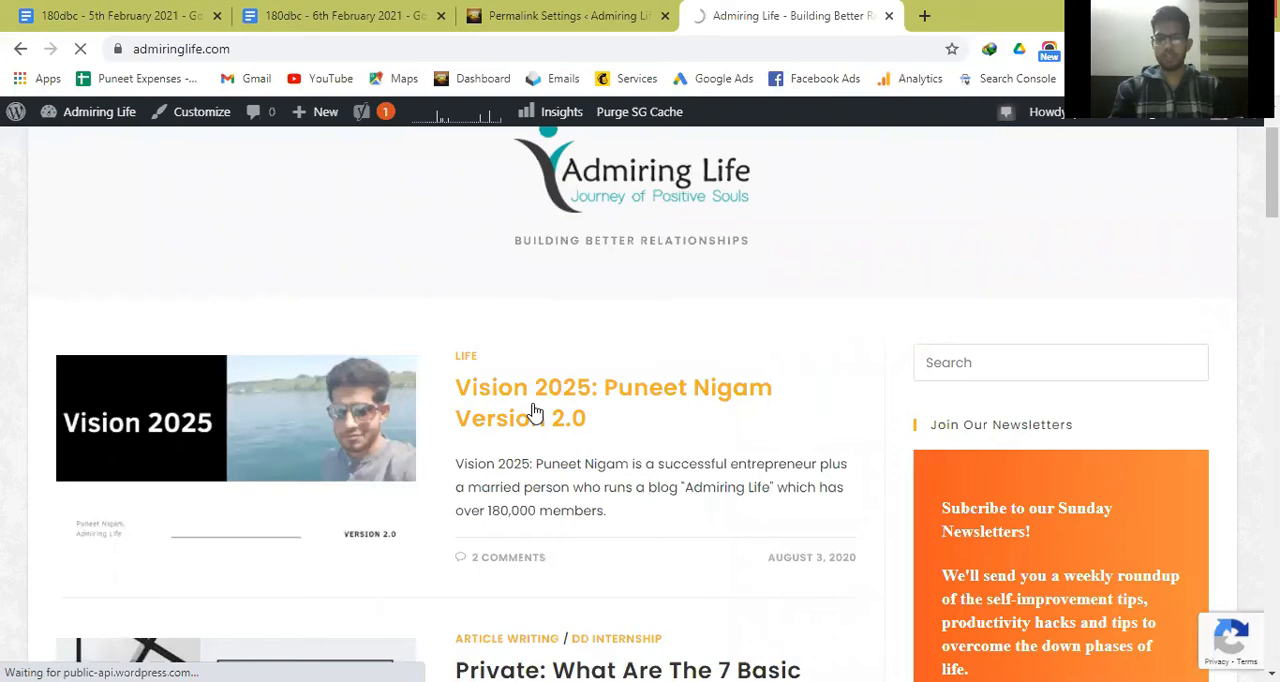
left_click(236, 49)
left_click(236, 49)
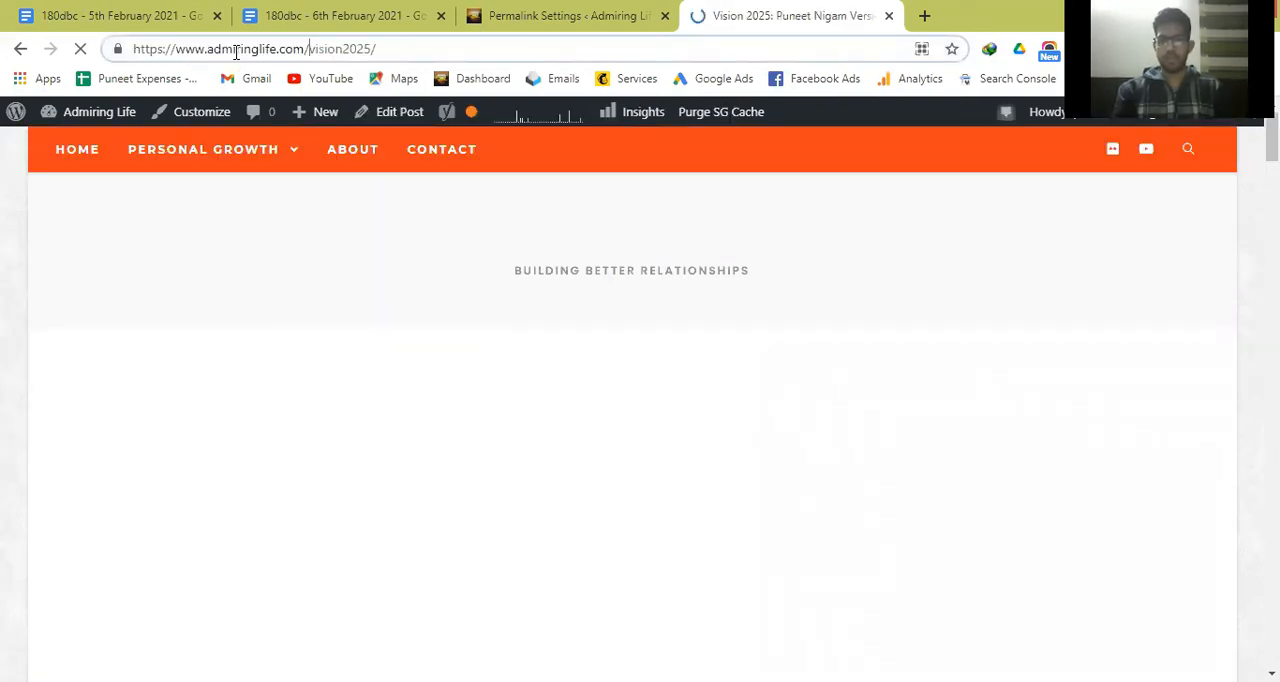
type("?1")
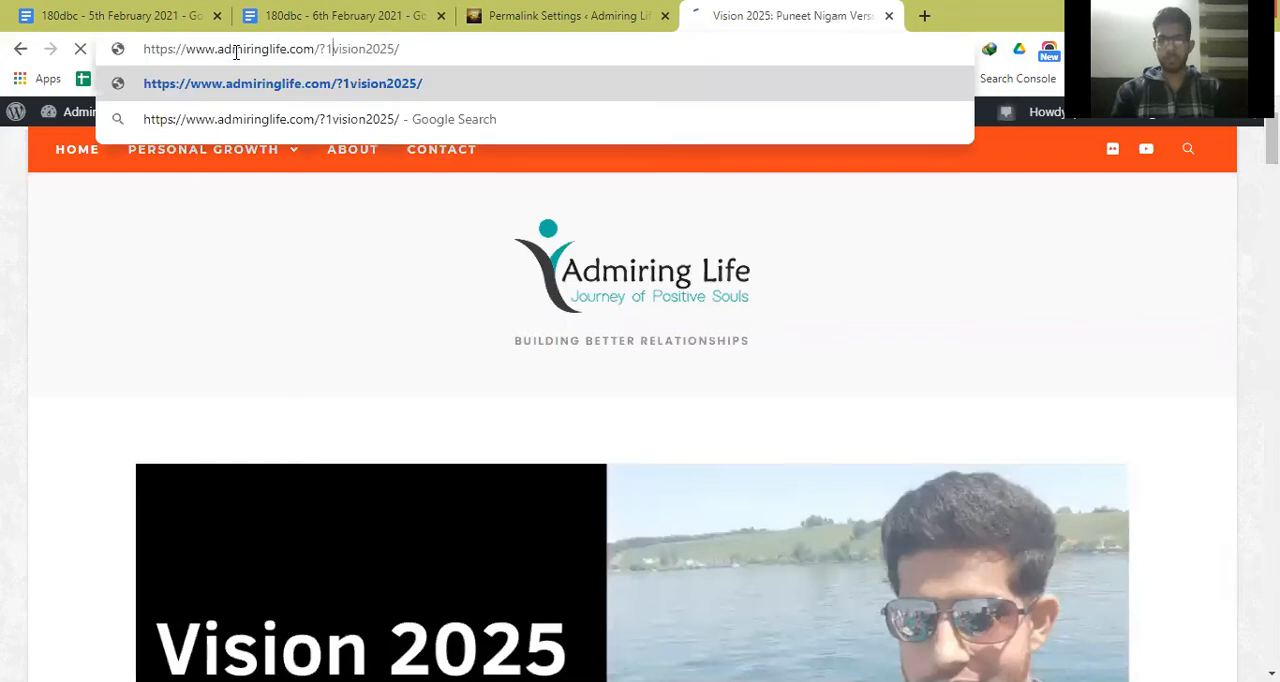
type("2")
key("BackSpace")
key("BackSpace")
key("BackSpace")
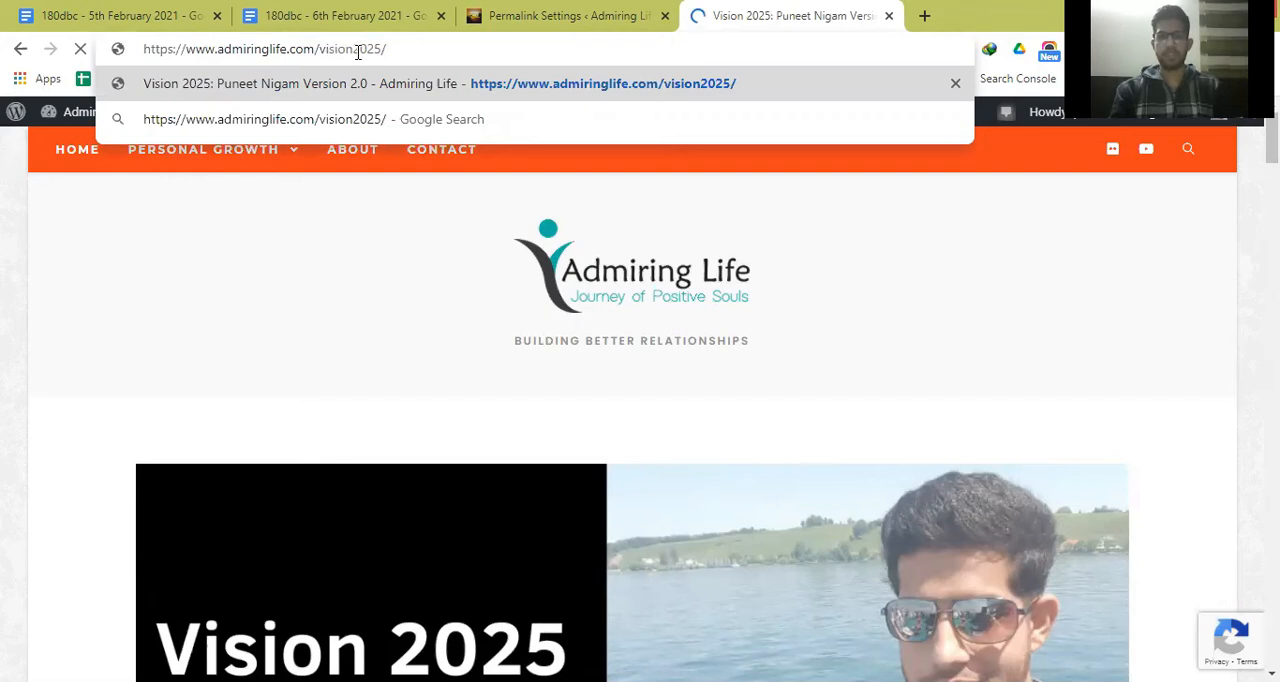
Return to the Permalink settings, and open the Privacy settings to review the privacy policy page options.
key("ctrl+shift+Tab")
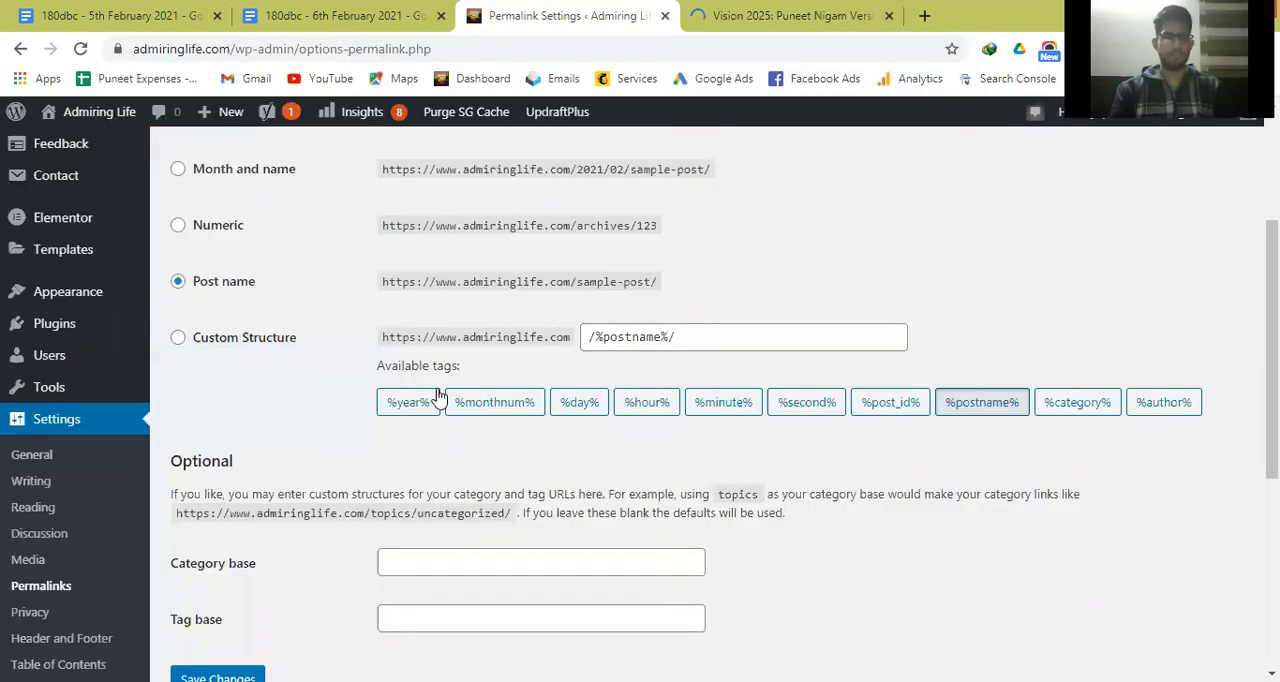
scroll(212, 575, "down", 1)
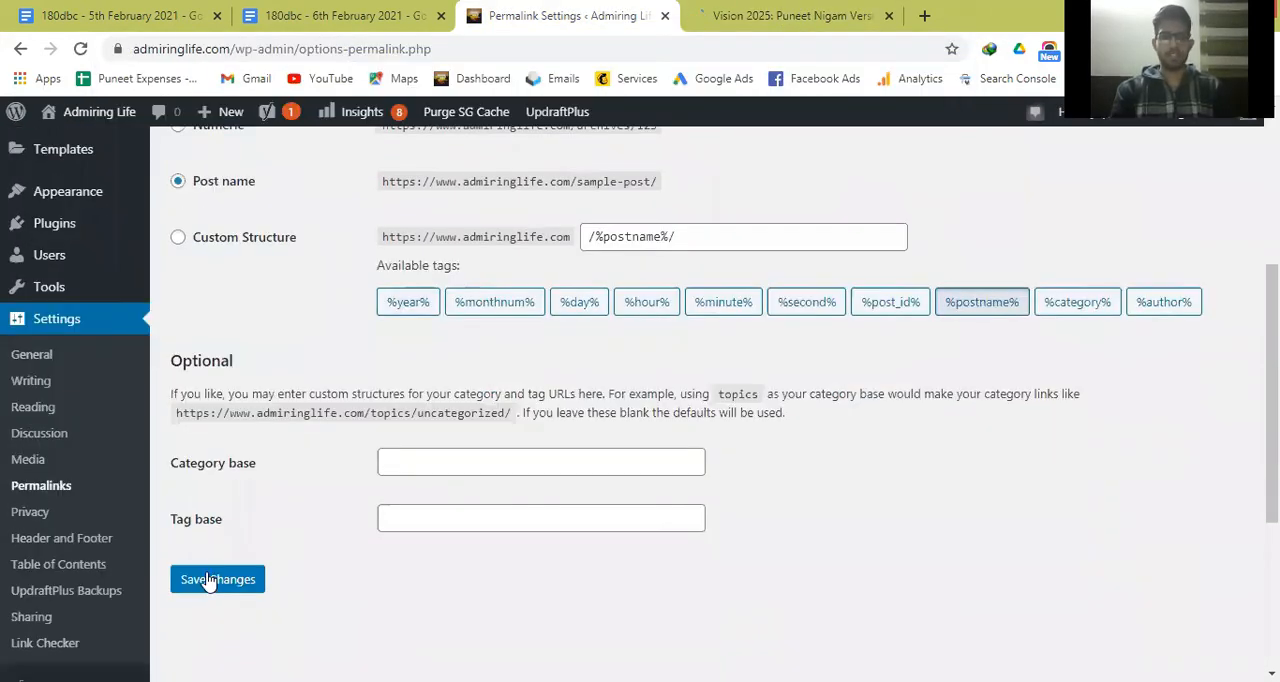
left_click(30, 512)
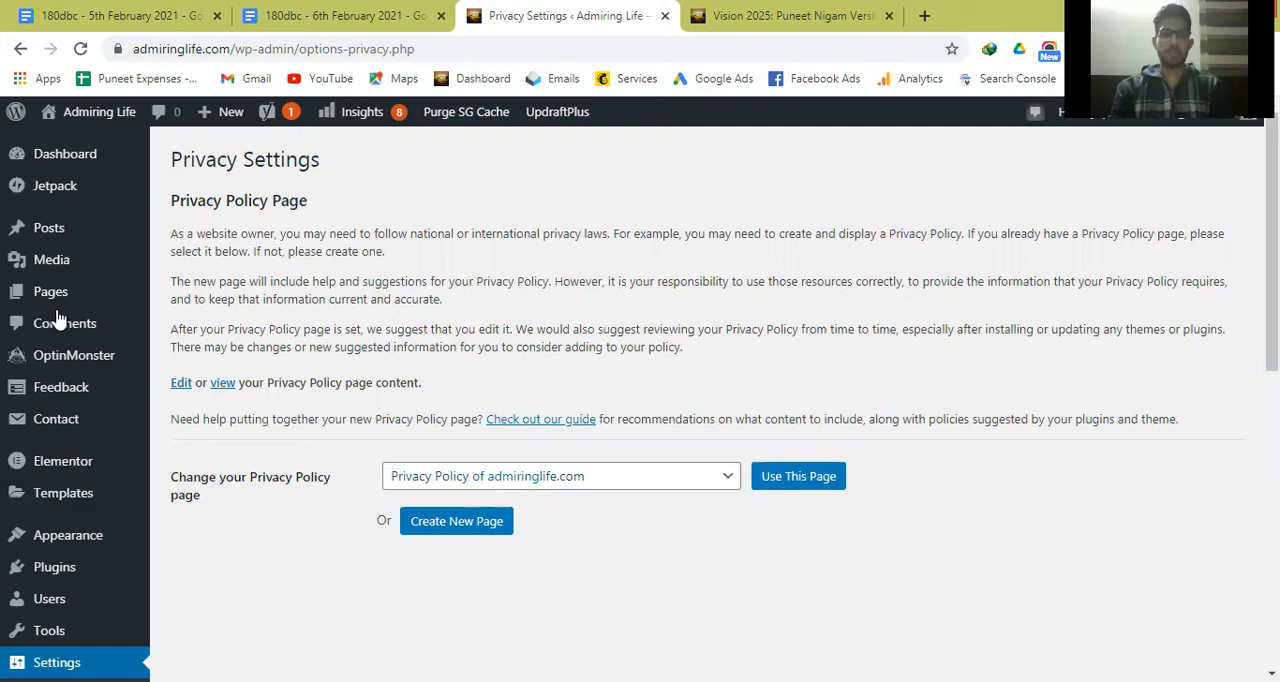
mouse_move(45, 300)
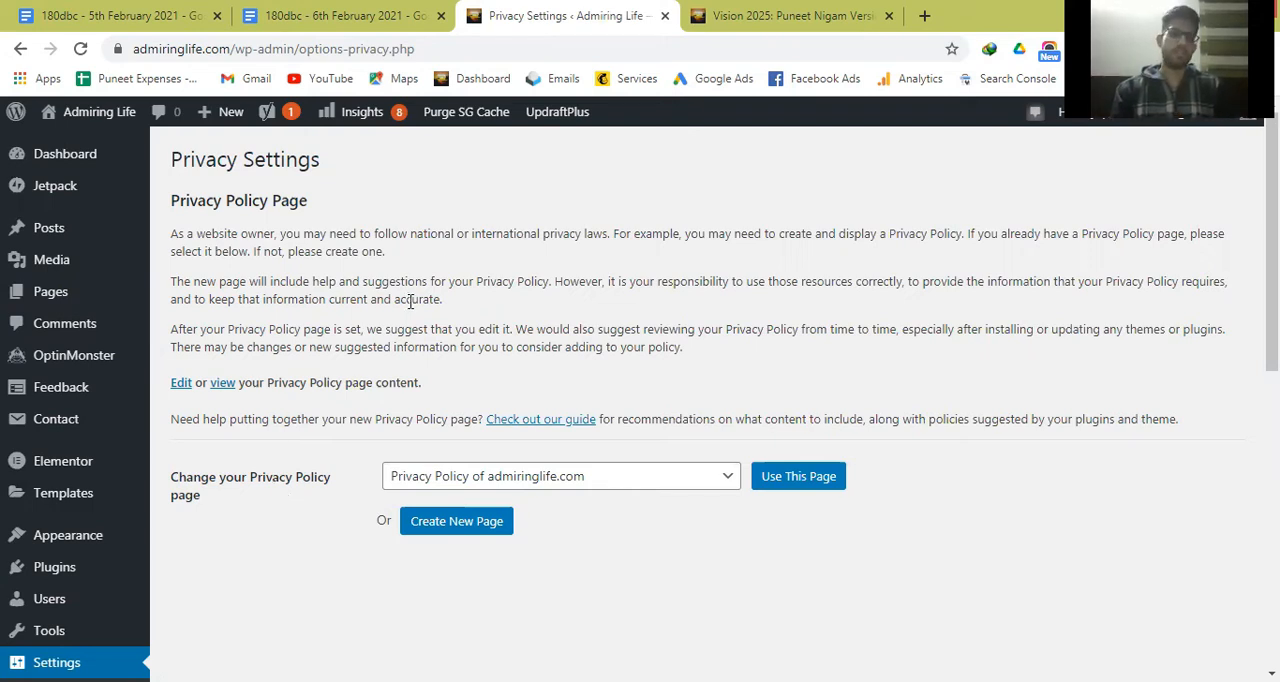
scroll(325, 514, "down", 2)
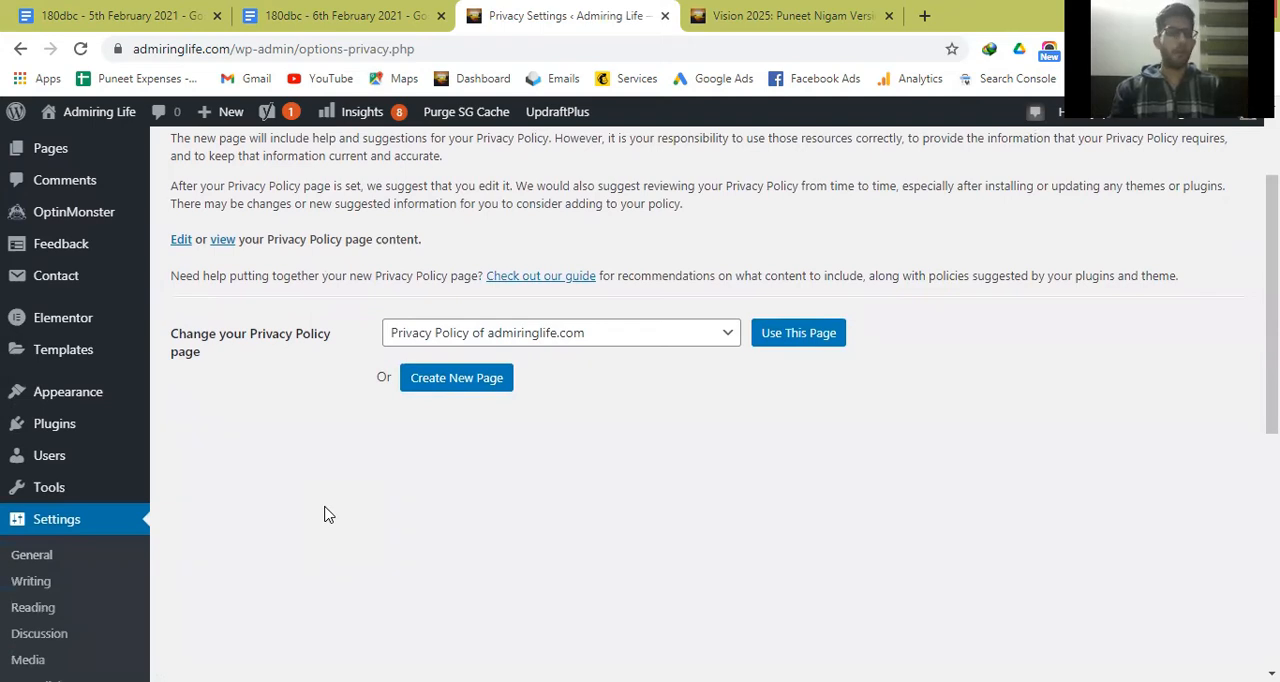
scroll(325, 514, "down", 3)
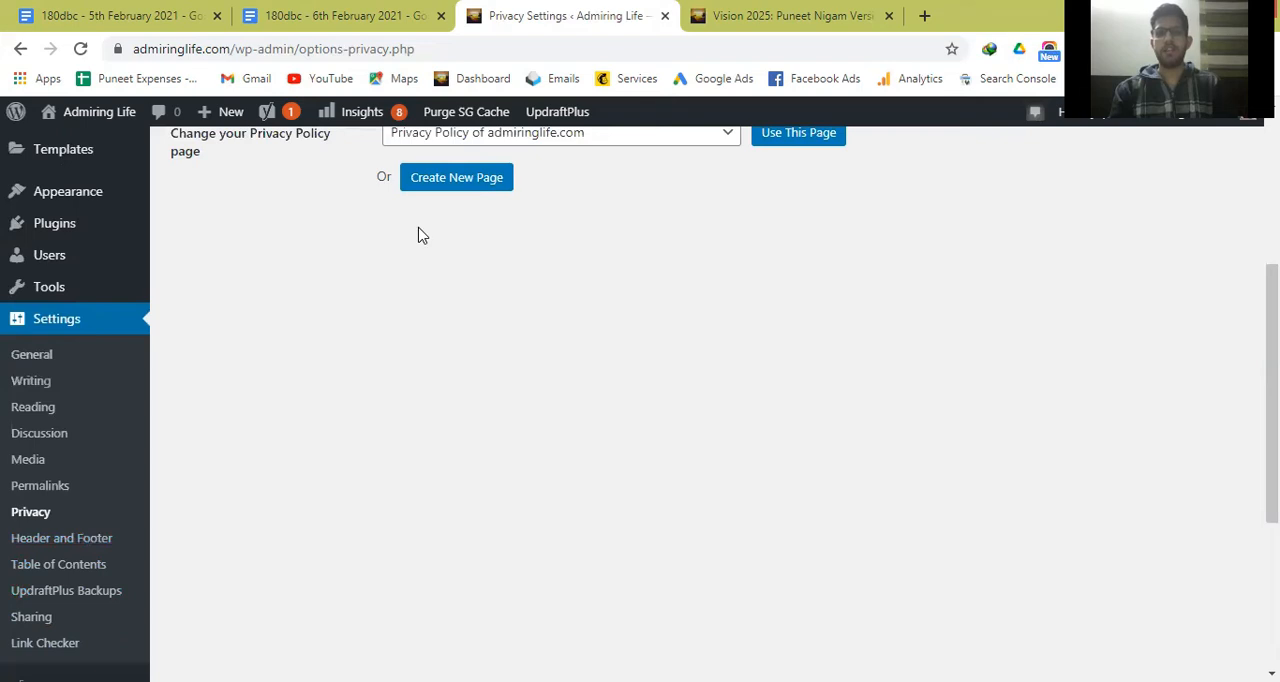
Switch to the 6th February lesson notes and point out the basic settings and good theme items in the setup list.
left_click(367, 12)
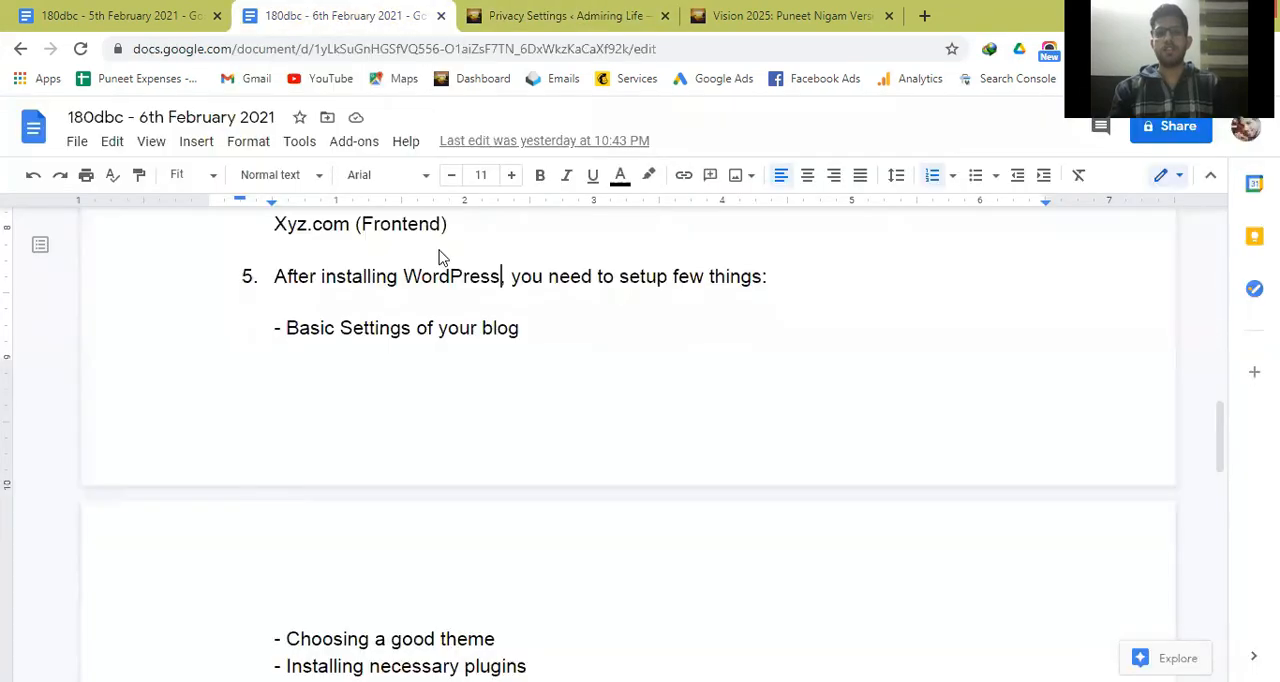
triple_click(399, 334)
left_click(399, 334)
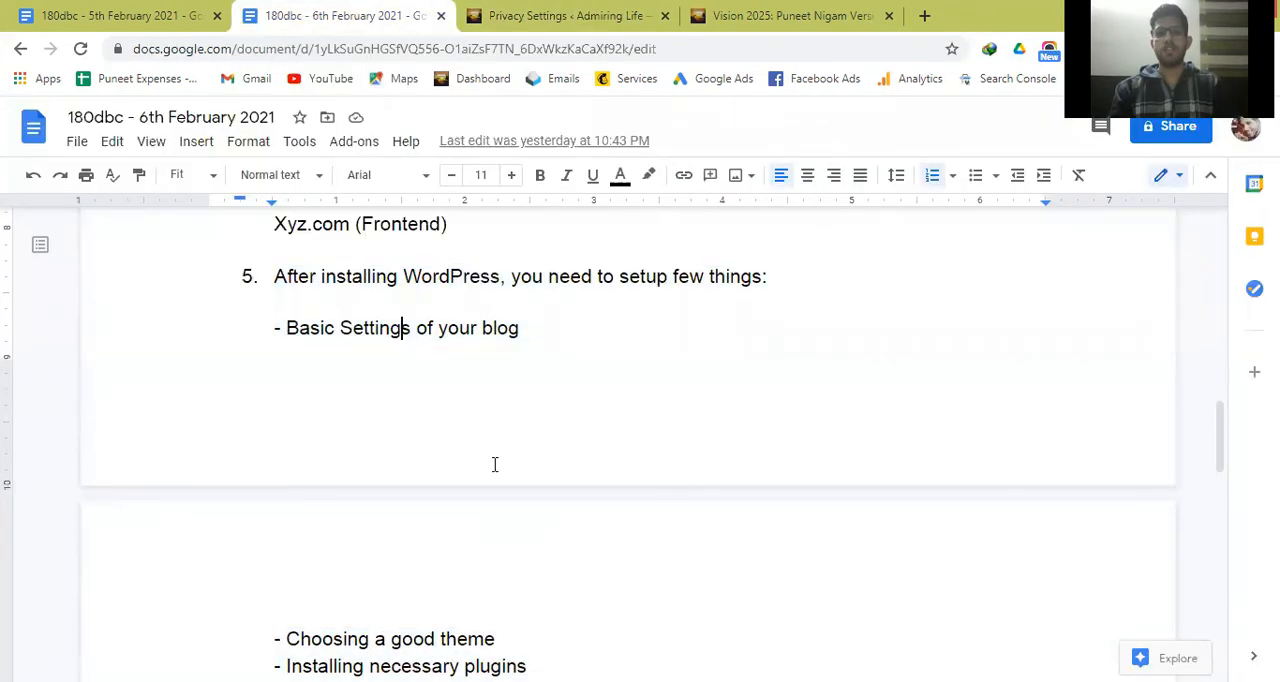
left_click(517, 634)
triple_click(517, 634)
left_click(517, 634)
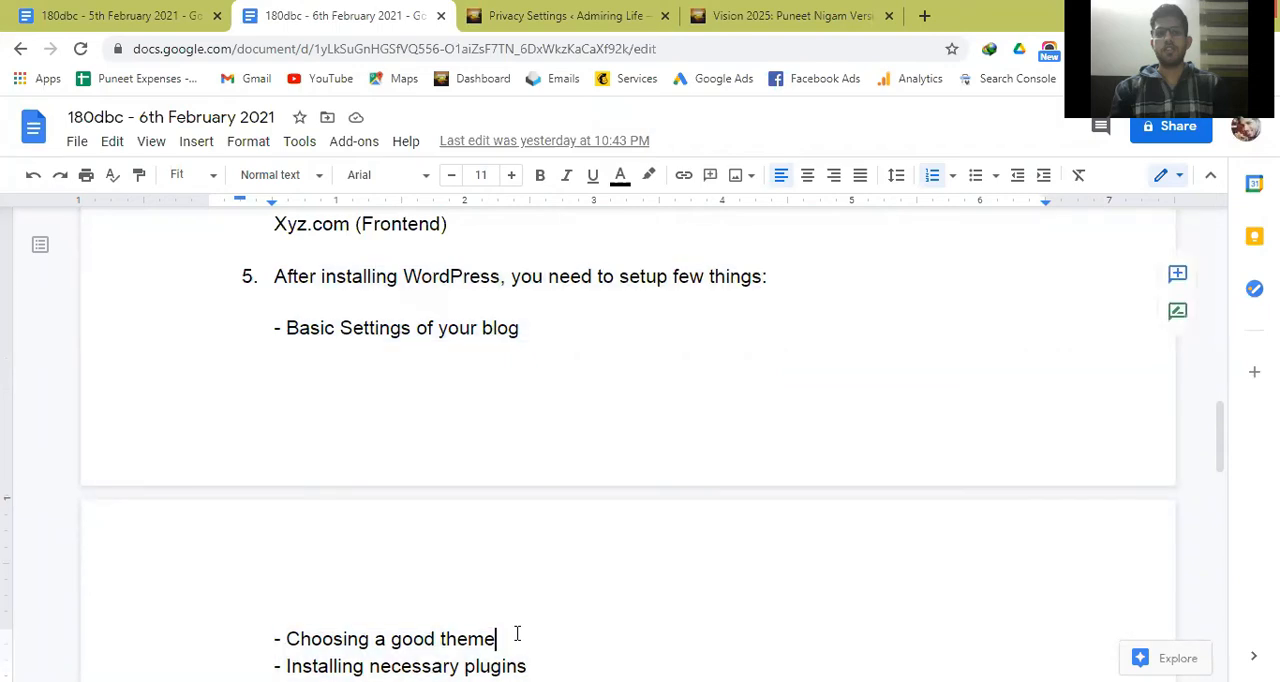
Return to the WordPress admin and open the installed themes page.
key("ctrl+Tab")
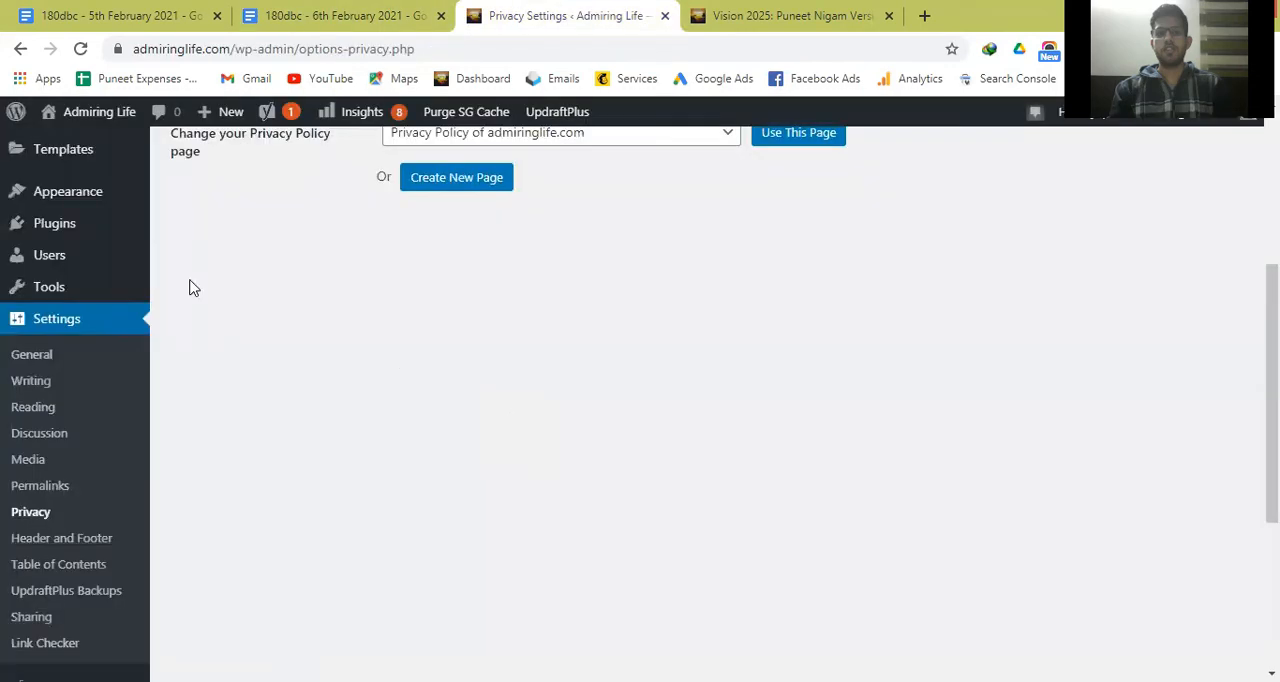
mouse_move(55, 196)
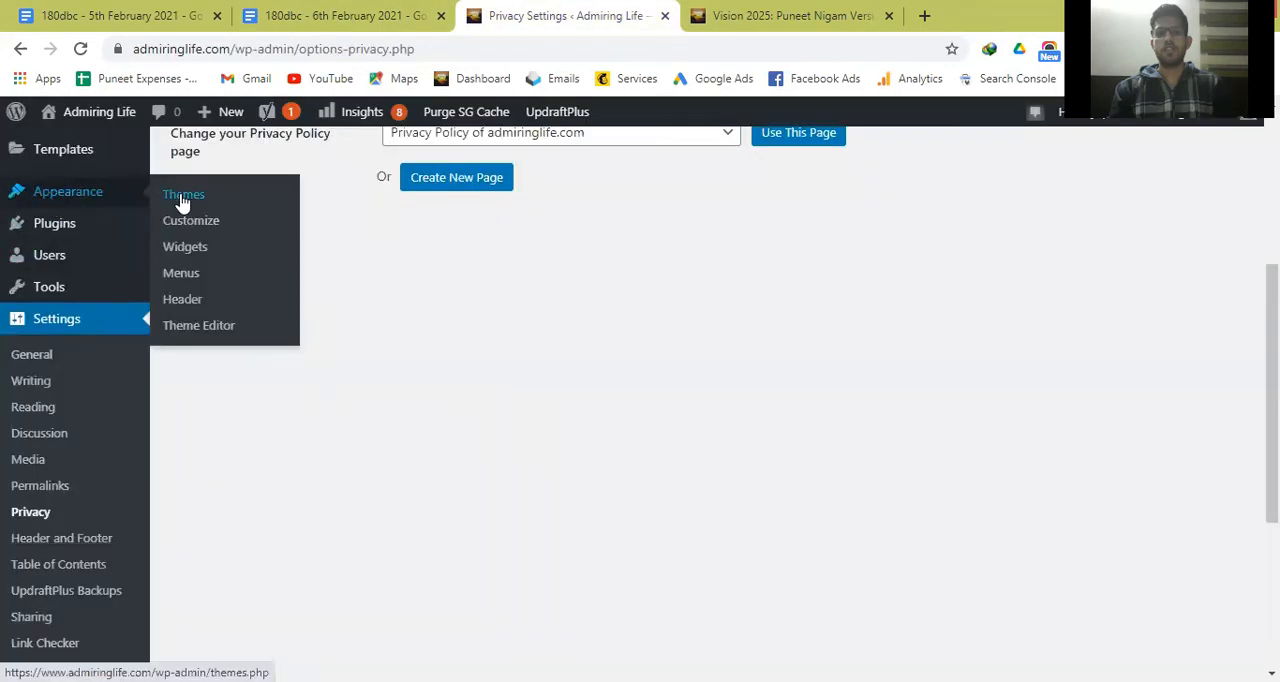
left_click(183, 202)
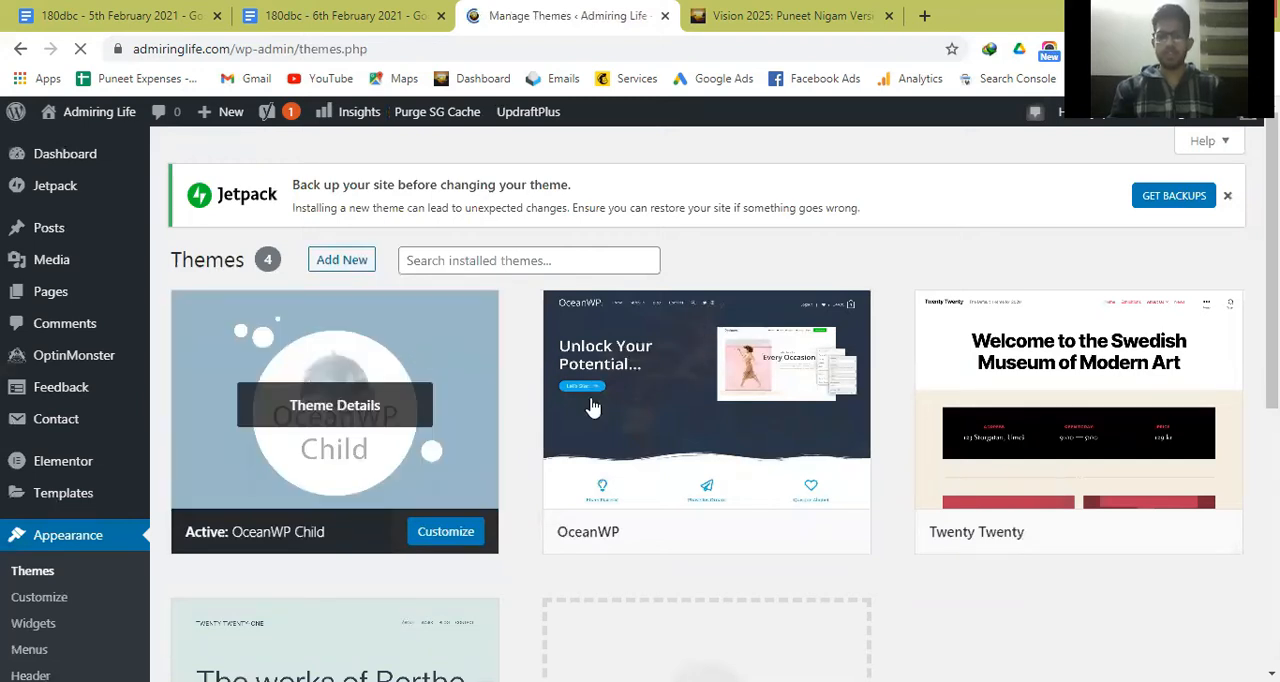
Open the Add Themes page from the installed themes and preview the blog64 theme.
scroll(591, 407, "down", 3)
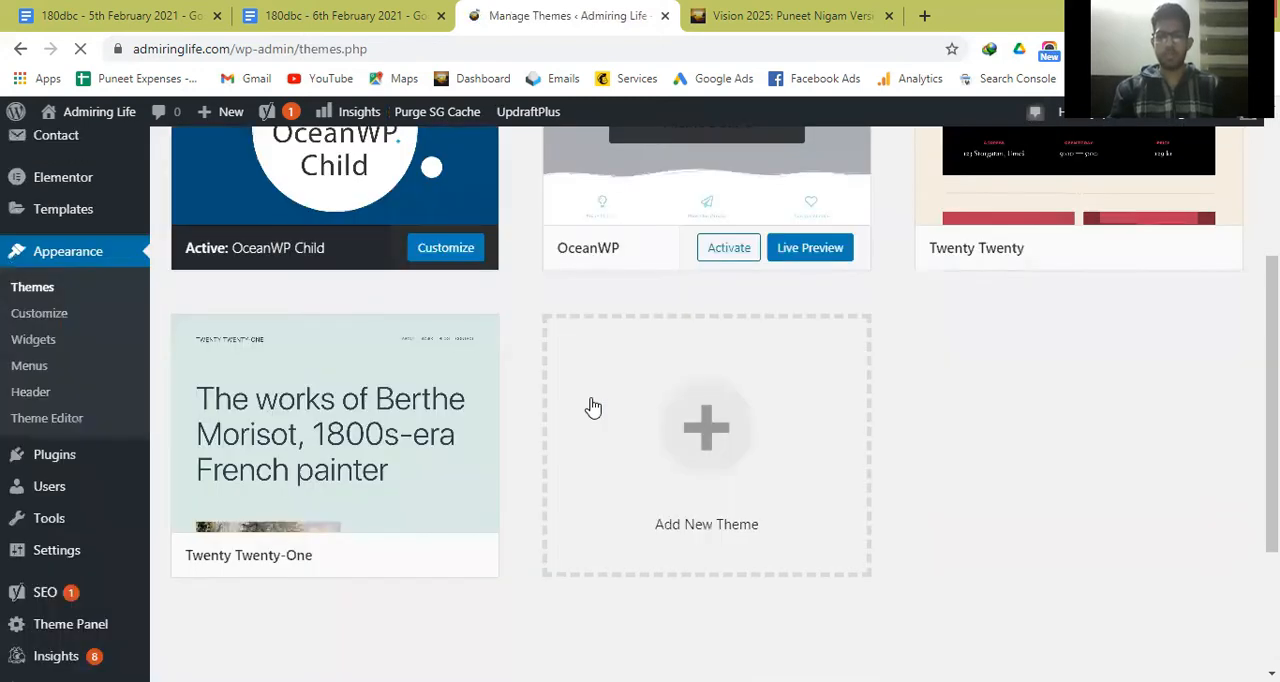
left_click(701, 431)
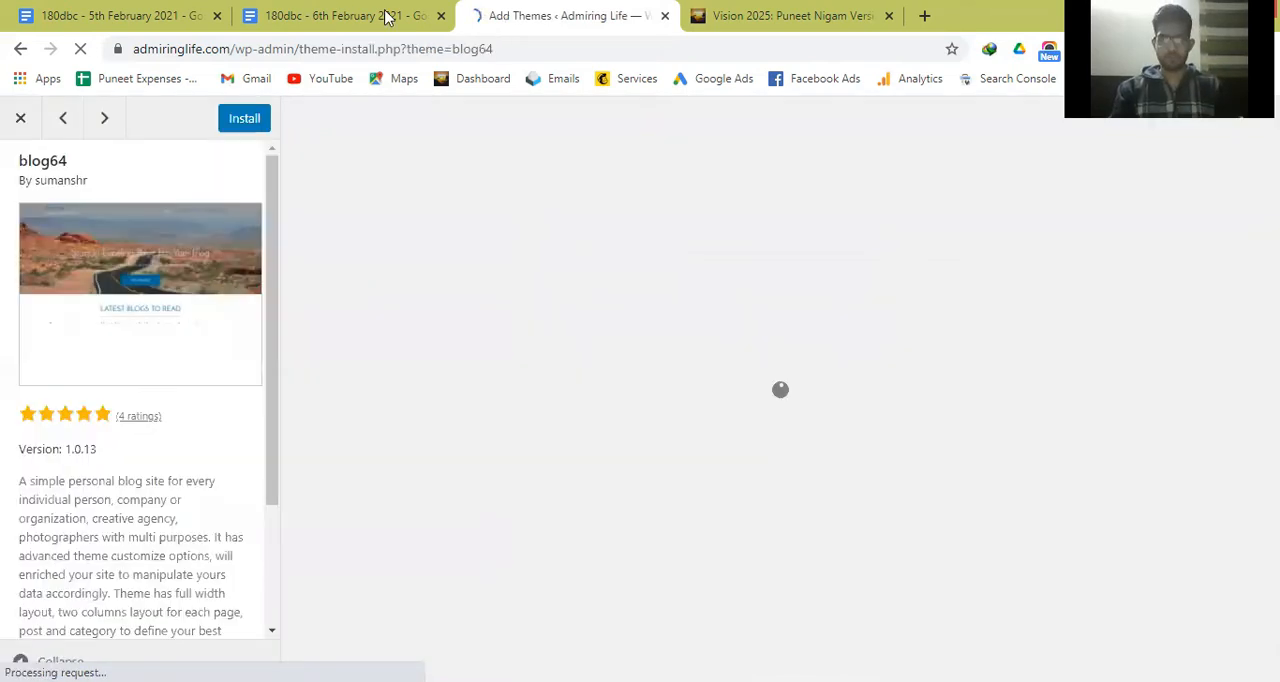
In the 6th February notes, add the line "A Good theme is mobile friendly & loads fast." below "Choosing a good theme".
left_click(386, 16)
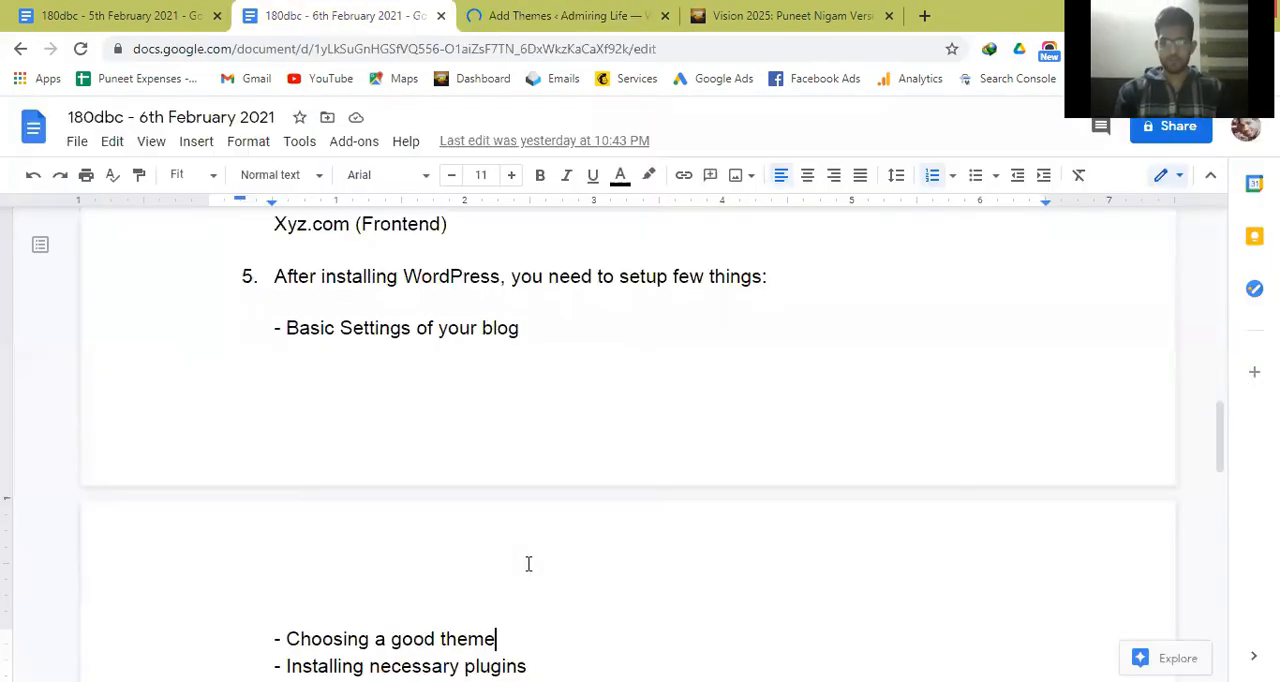
key("Return")
key("Return")
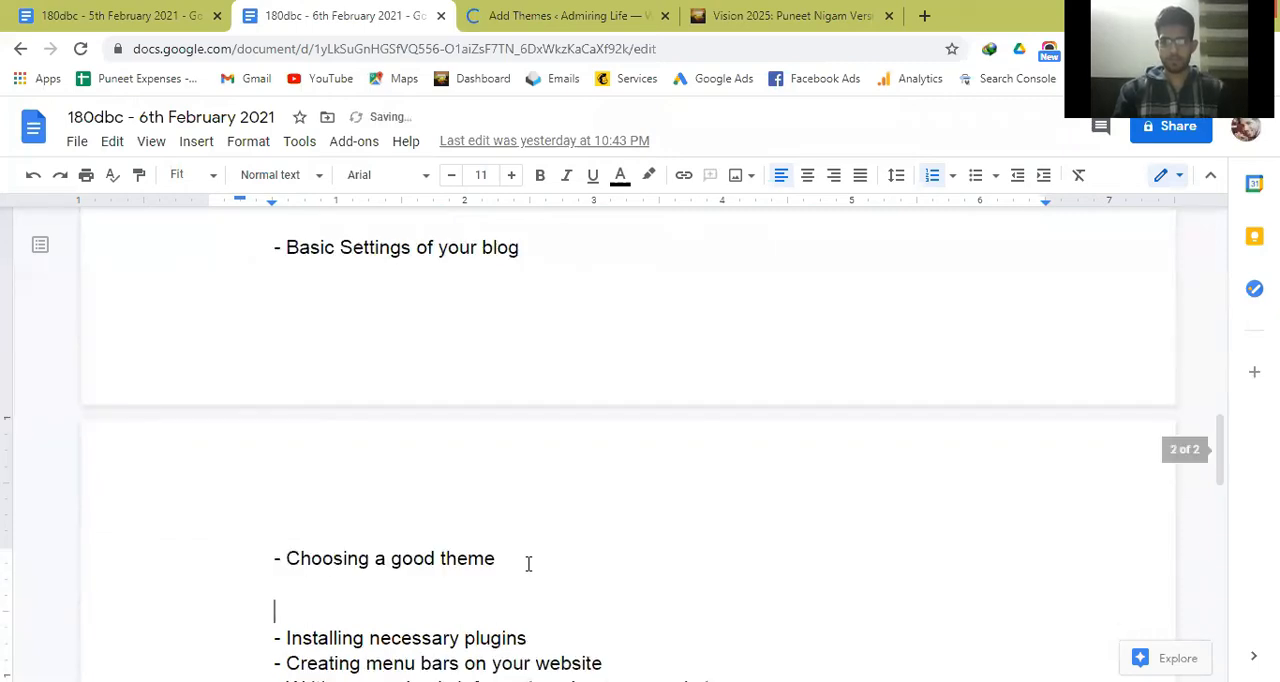
key("Return")
key("Up")
type("A ")
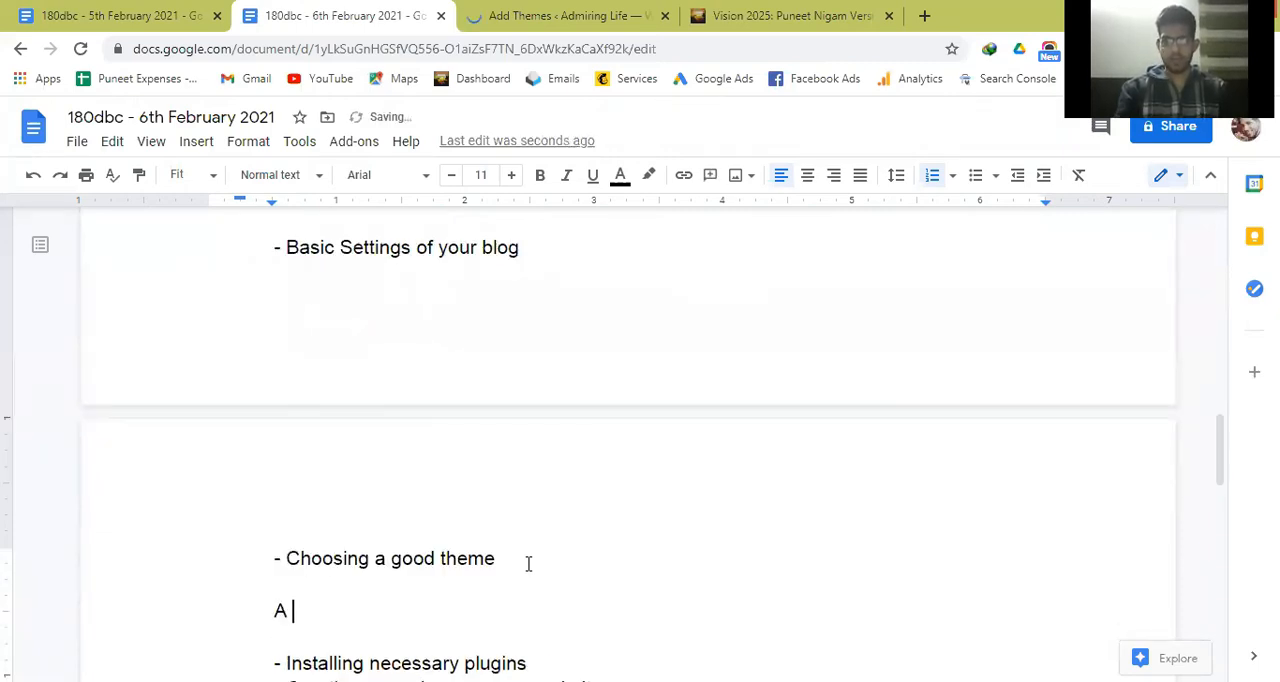
type("Good theme ")
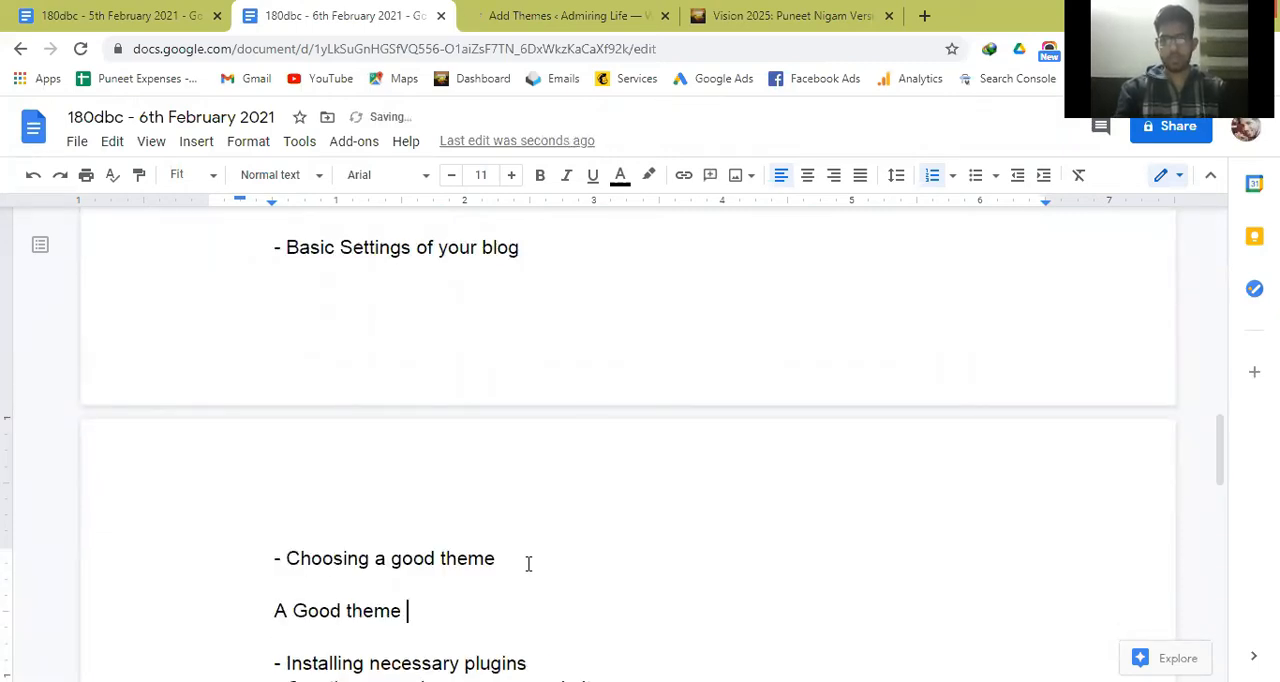
type("is mobile f")
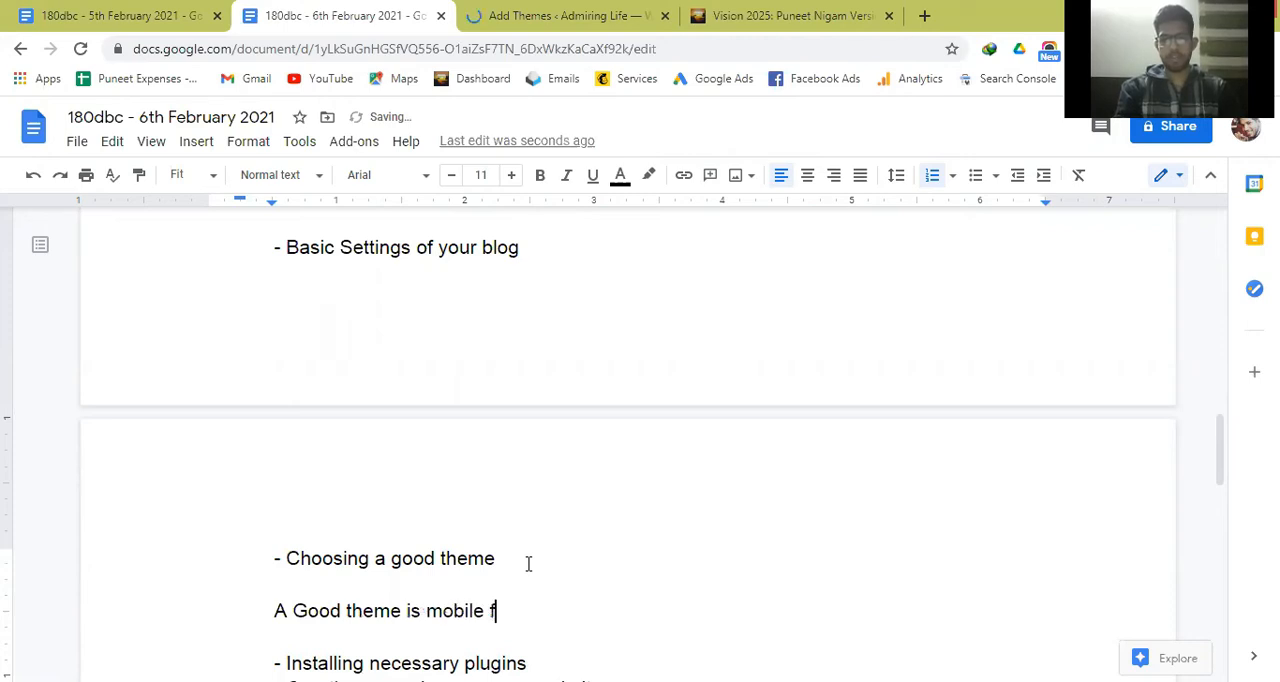
type("riendl")
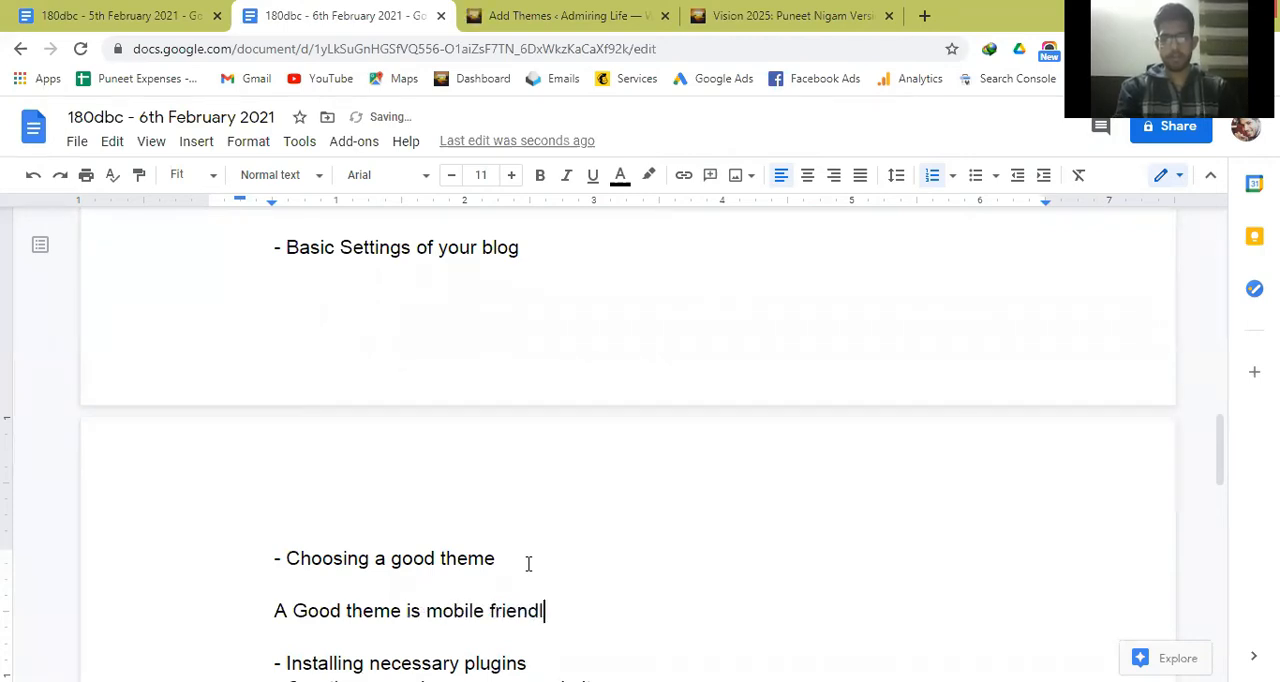
type("y ")
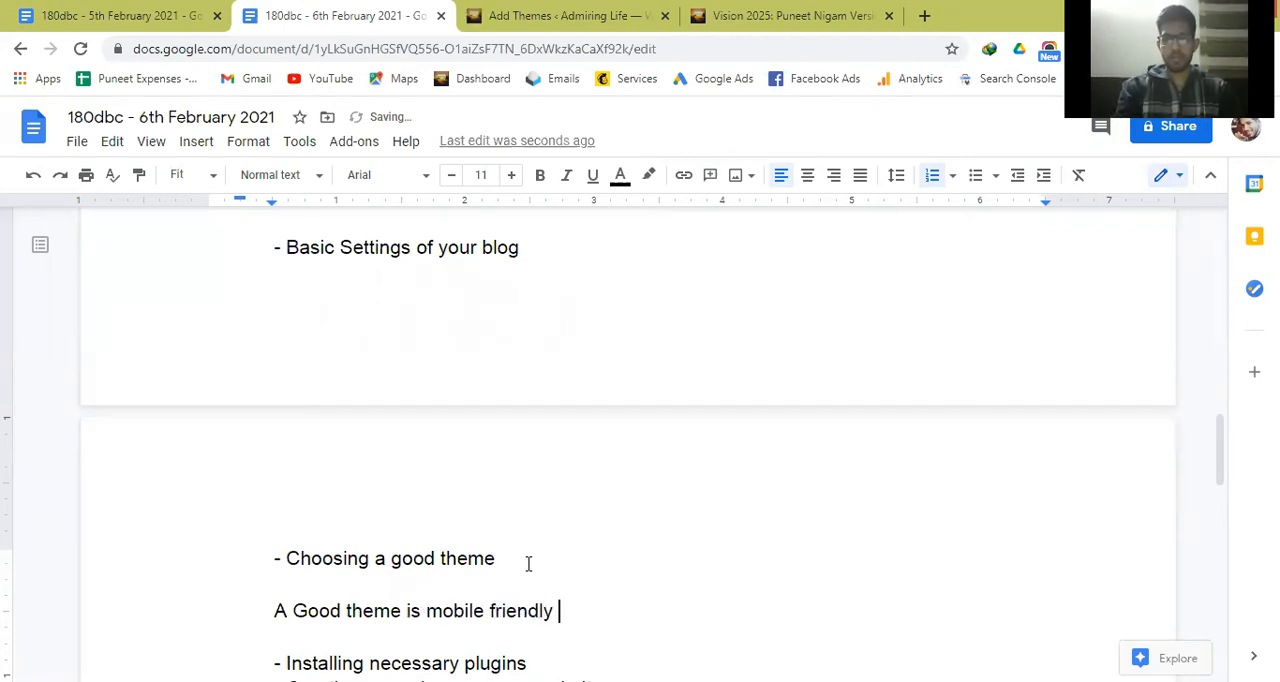
type("& loads ")
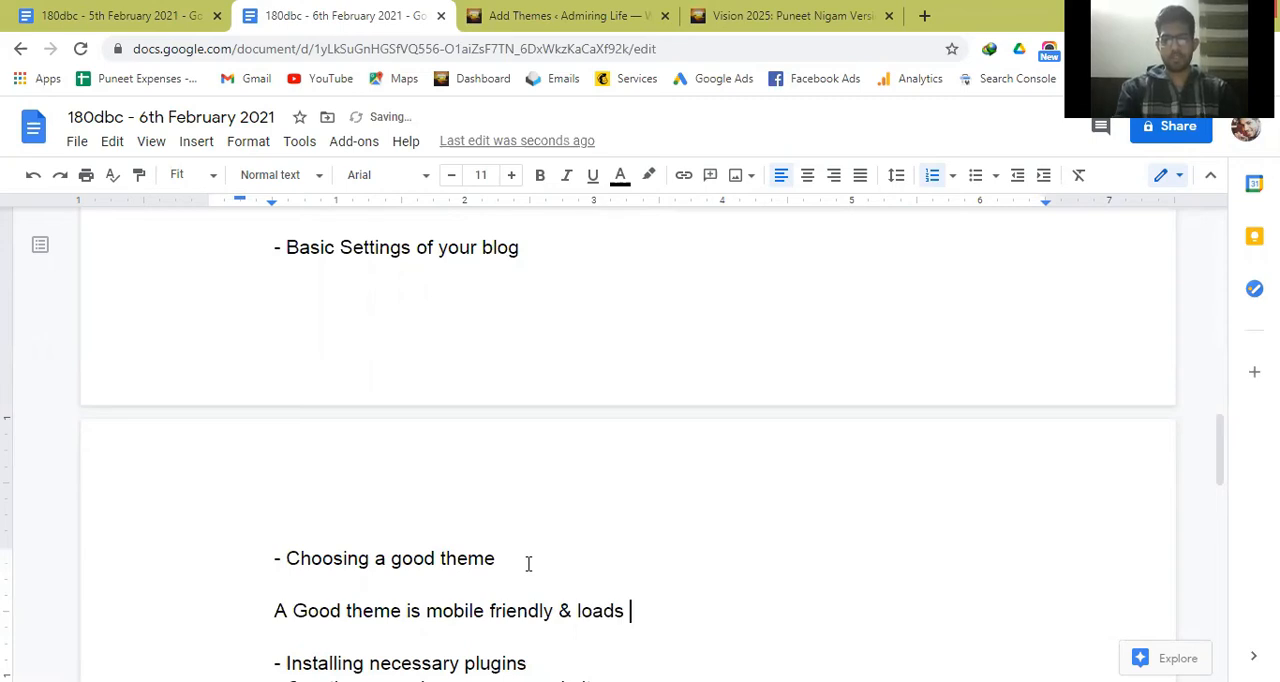
type("fast.")
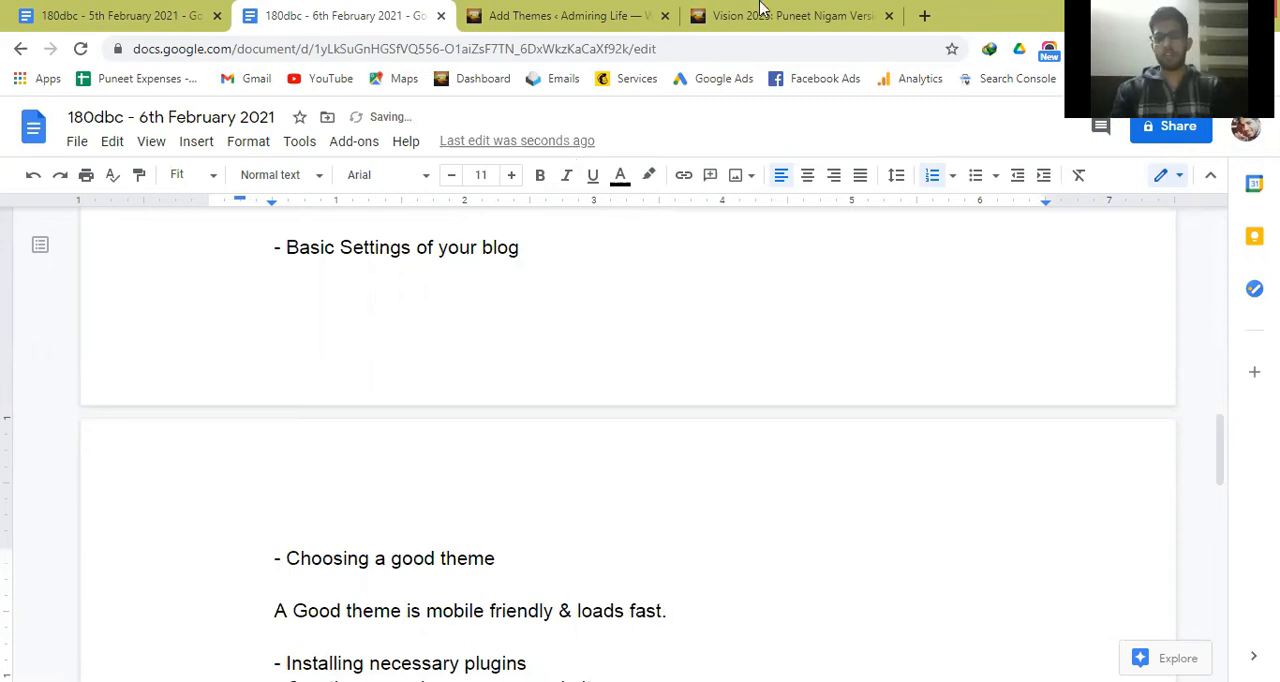
View the live Vision 2025 post, return to the theme preview, close blog64 and browse the featured themes.
left_click(761, 10)
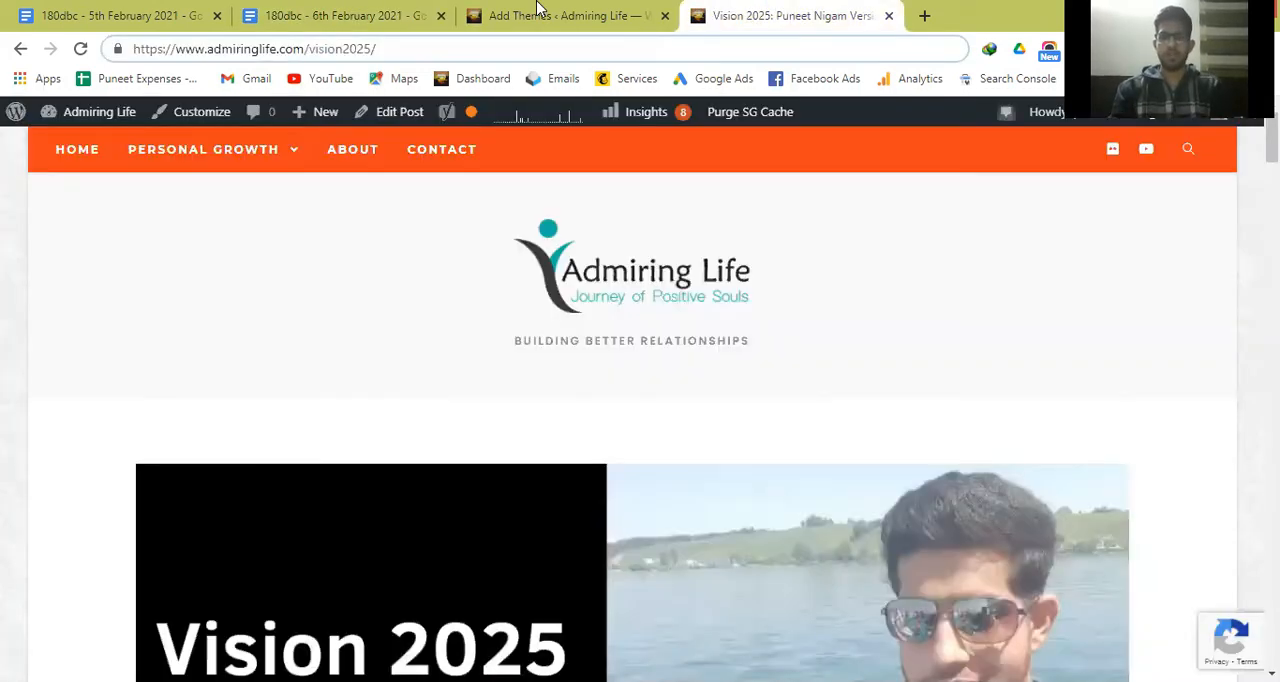
left_click(537, 10)
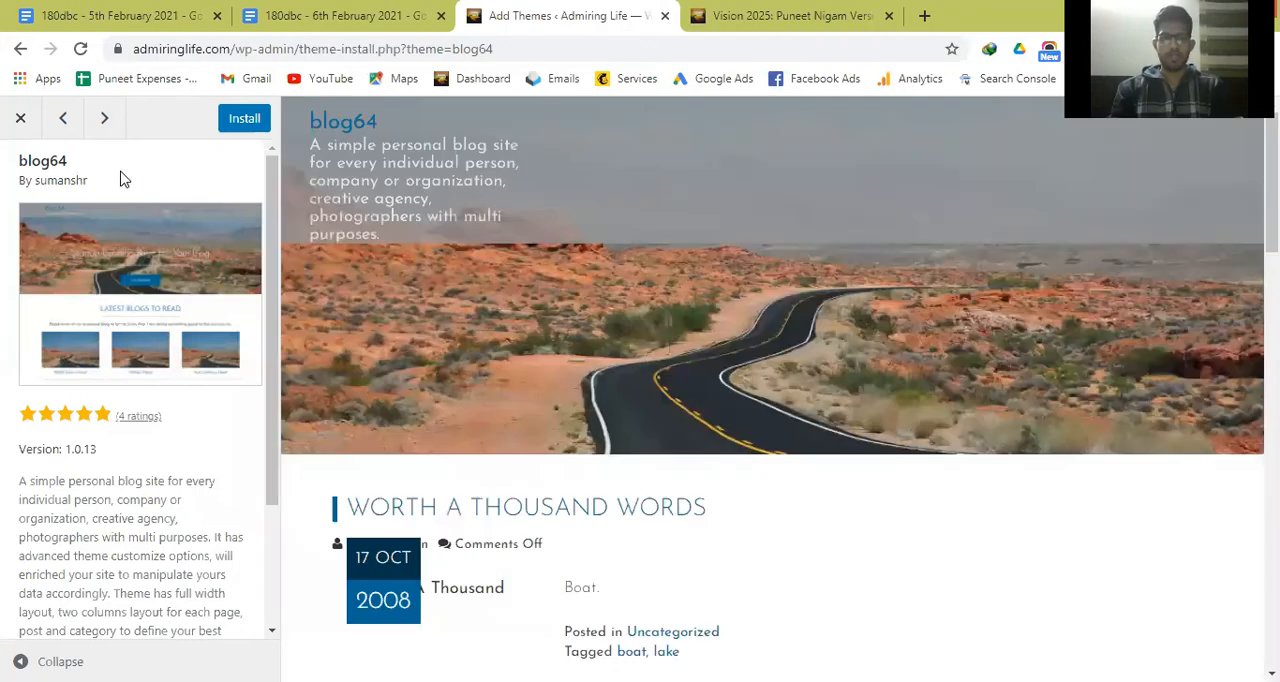
left_click(21, 121)
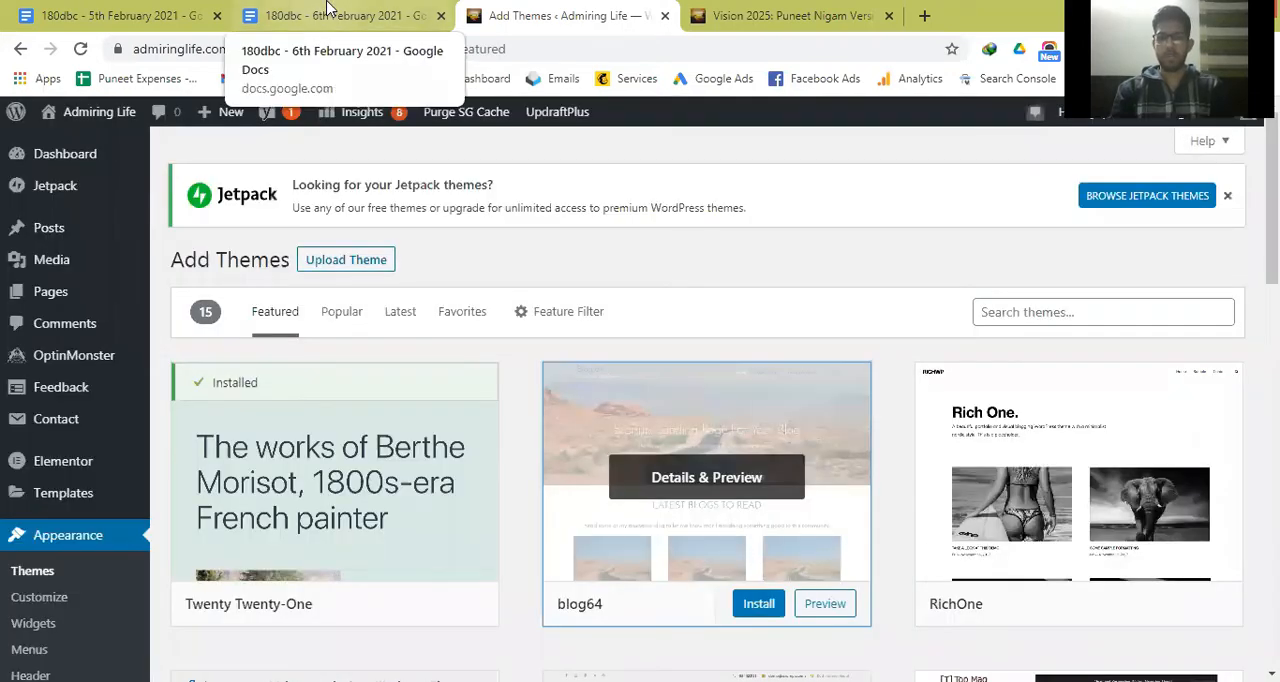
scroll(493, 382, "down", 5)
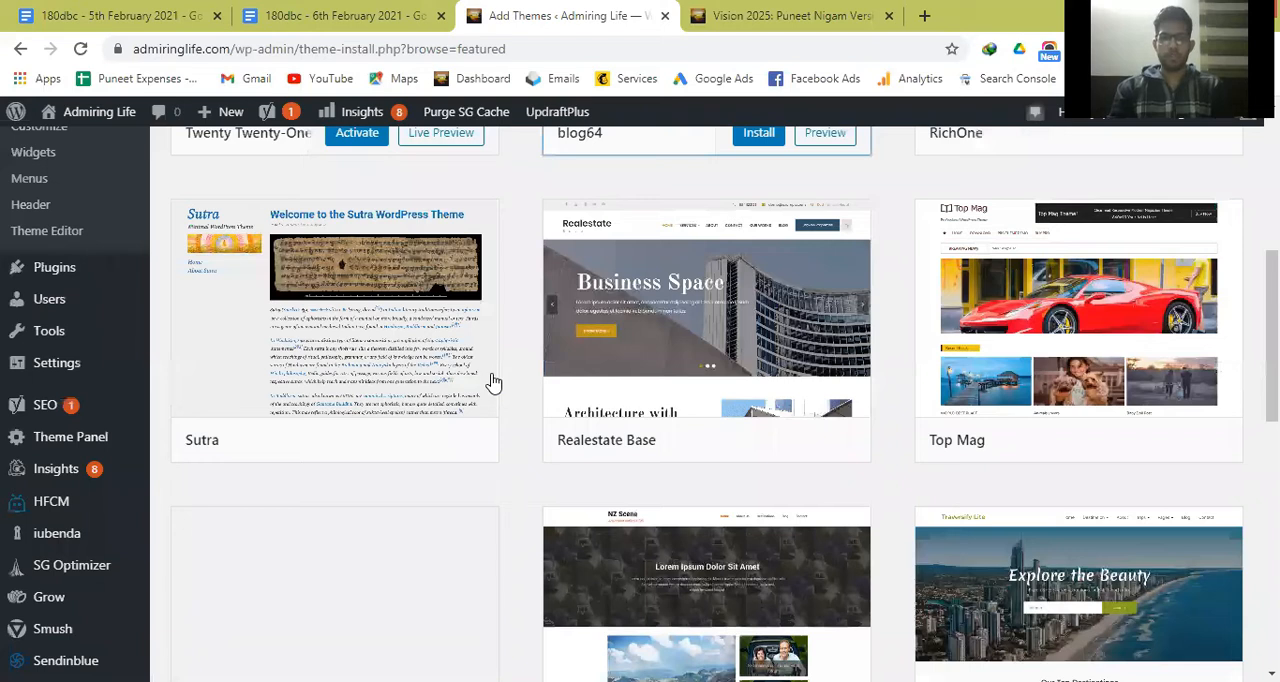
In the 6th February notes, add the line "OceanWp, GeneratePress, MyThemeShop.com" below the good theme description.
key("ctrl+shift+Tab")
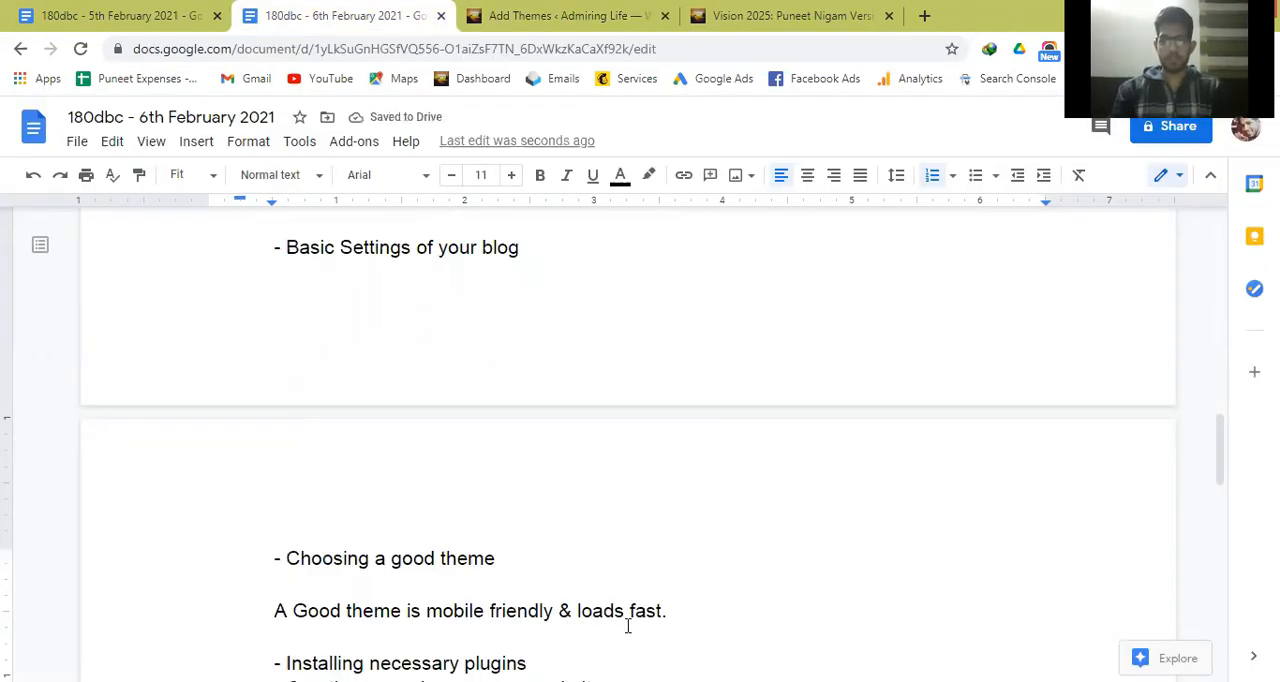
key("Return")
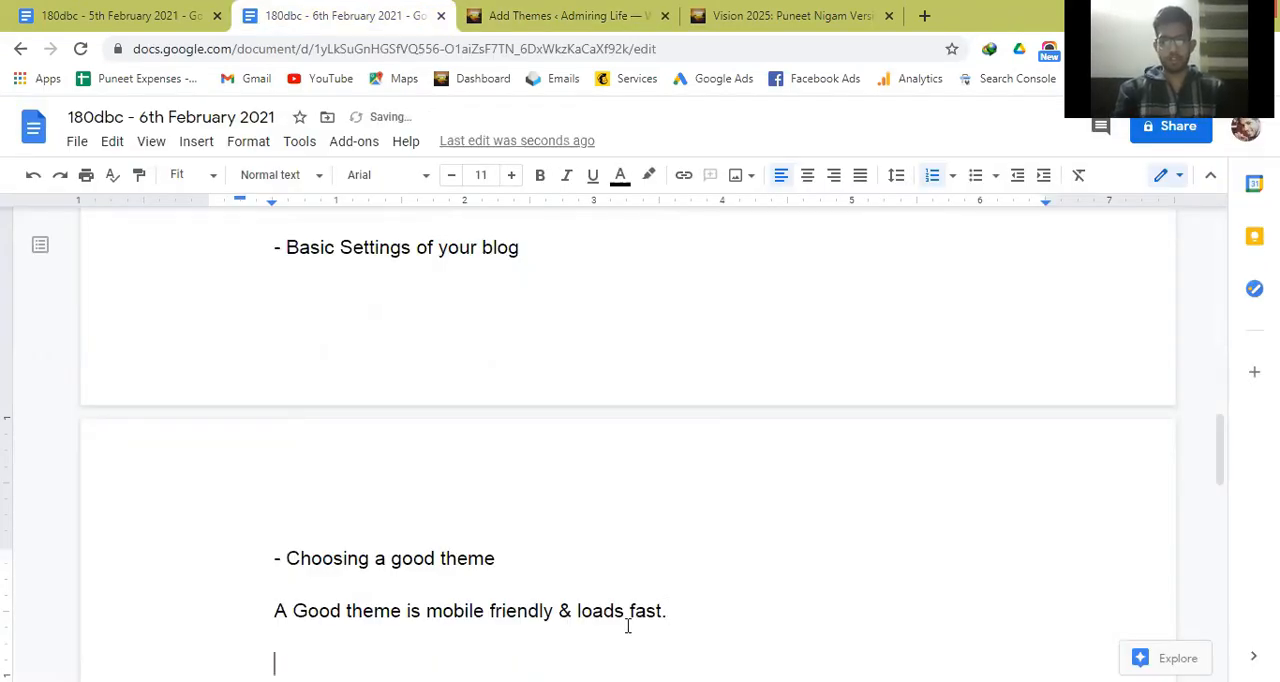
type("OceanWp")
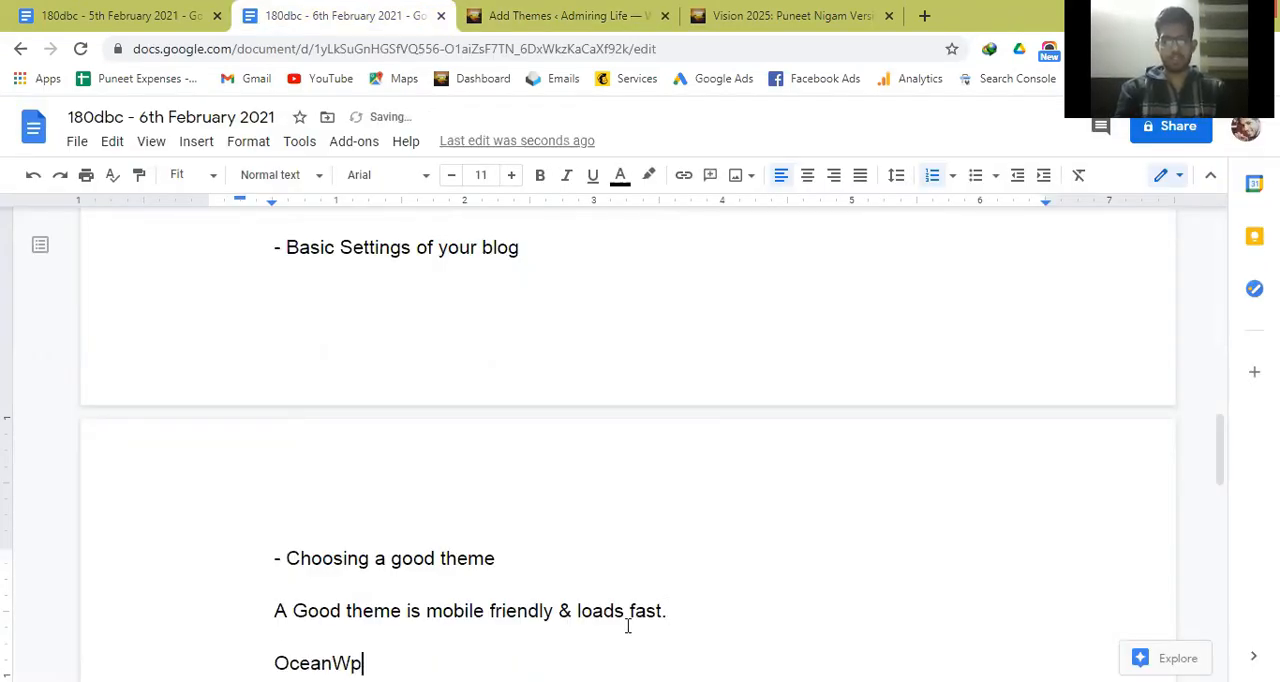
type(", Genera")
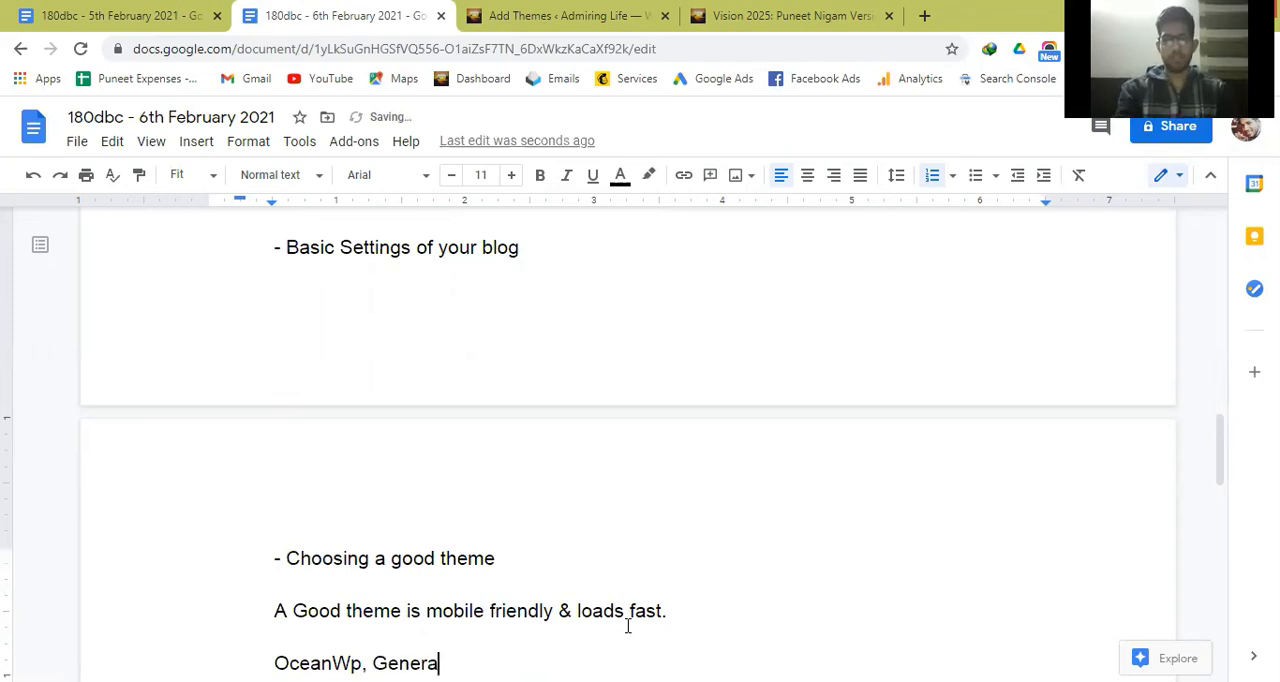
type("tePress,")
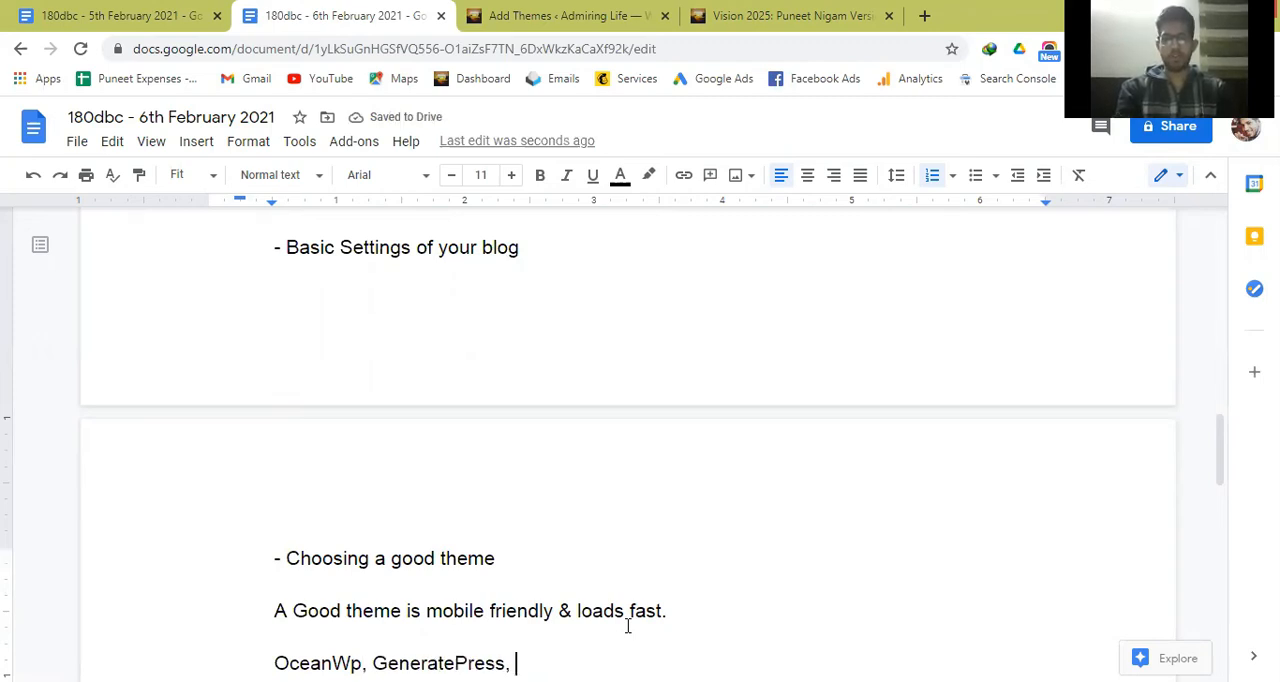
type(" MyTheme")
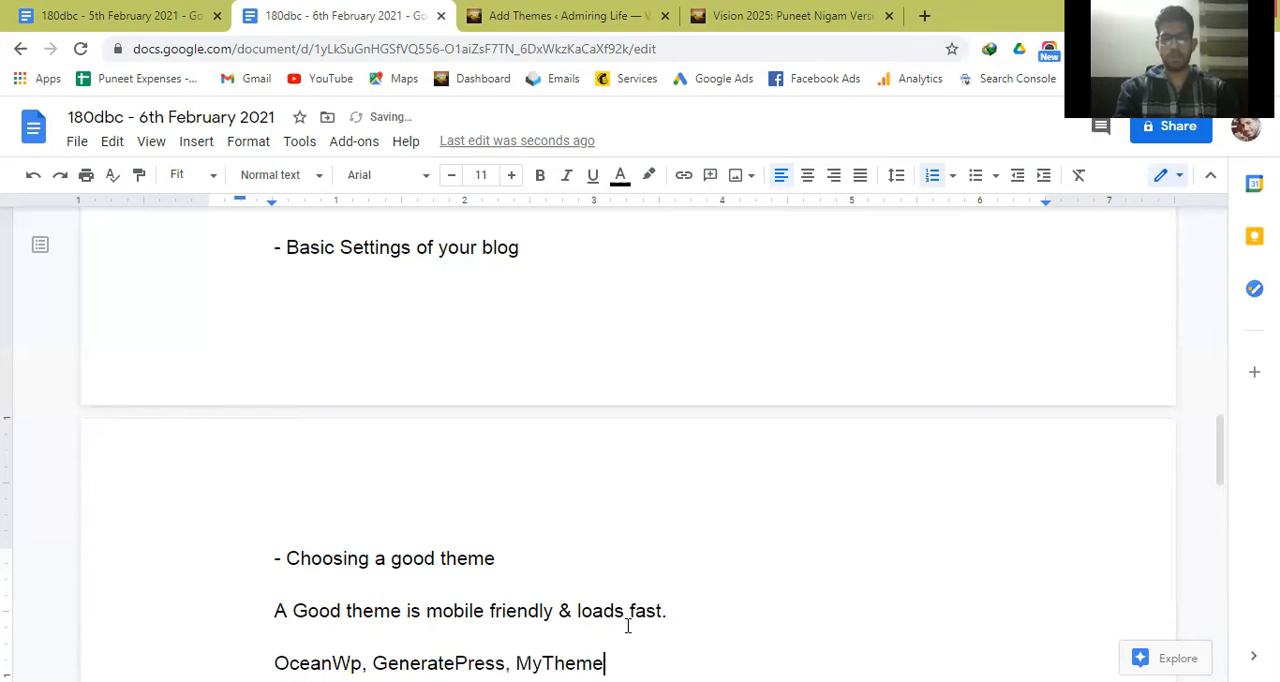
type("Shop.com")
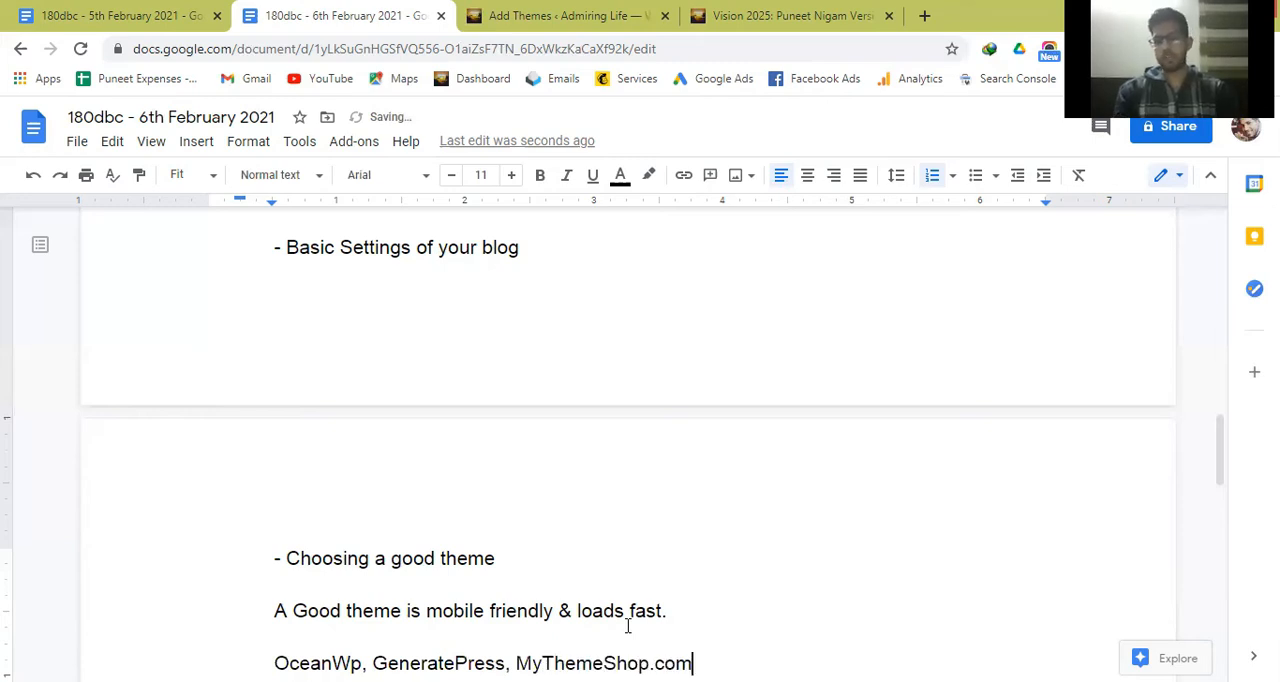
Add the line "Genesis Theme (Paid)" below the list of recommended themes.
key("ctrl+Left")
key("ctrl+Left")
key("Right")
key("Right")
key("Right")
key("Right")
key("Right")
key("Right")
key("Right")
key("Right")
key("Right")
key("Right")
key("Right")
key("Right")
key("Right")
key("Right")
key("Right")
key("Right")
key("Down")
key("Return")
type("Genesis Th")
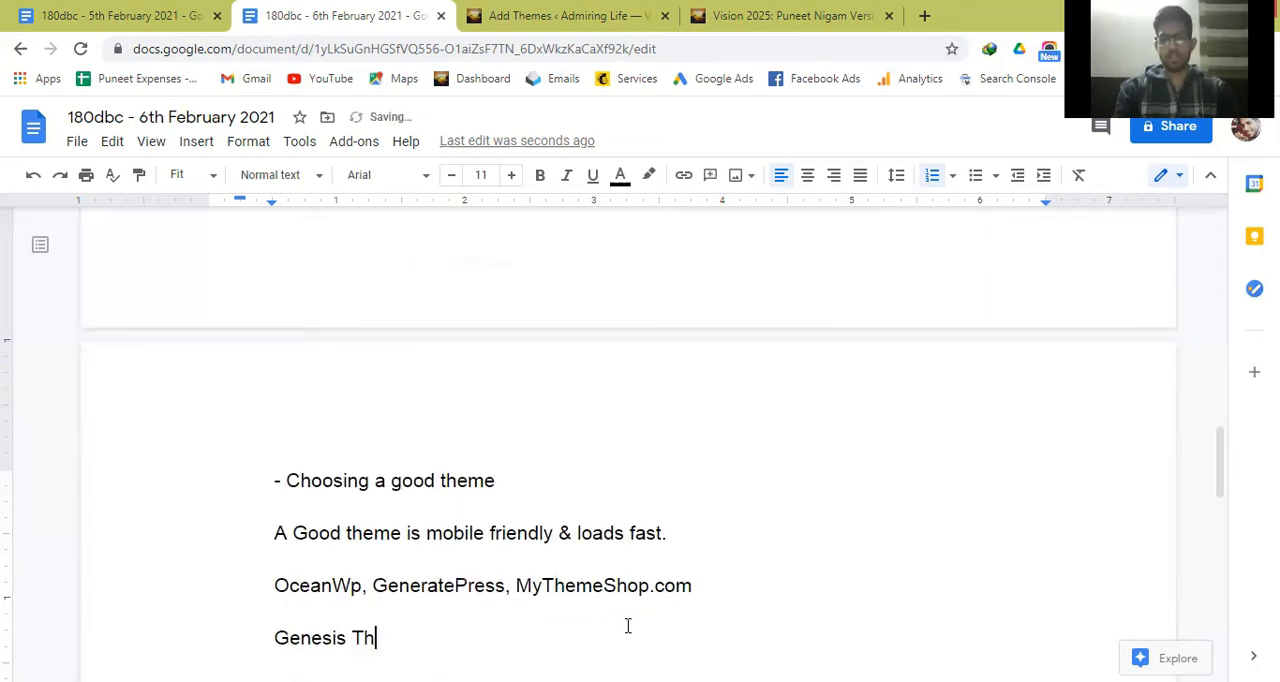
type("eme (Paid")
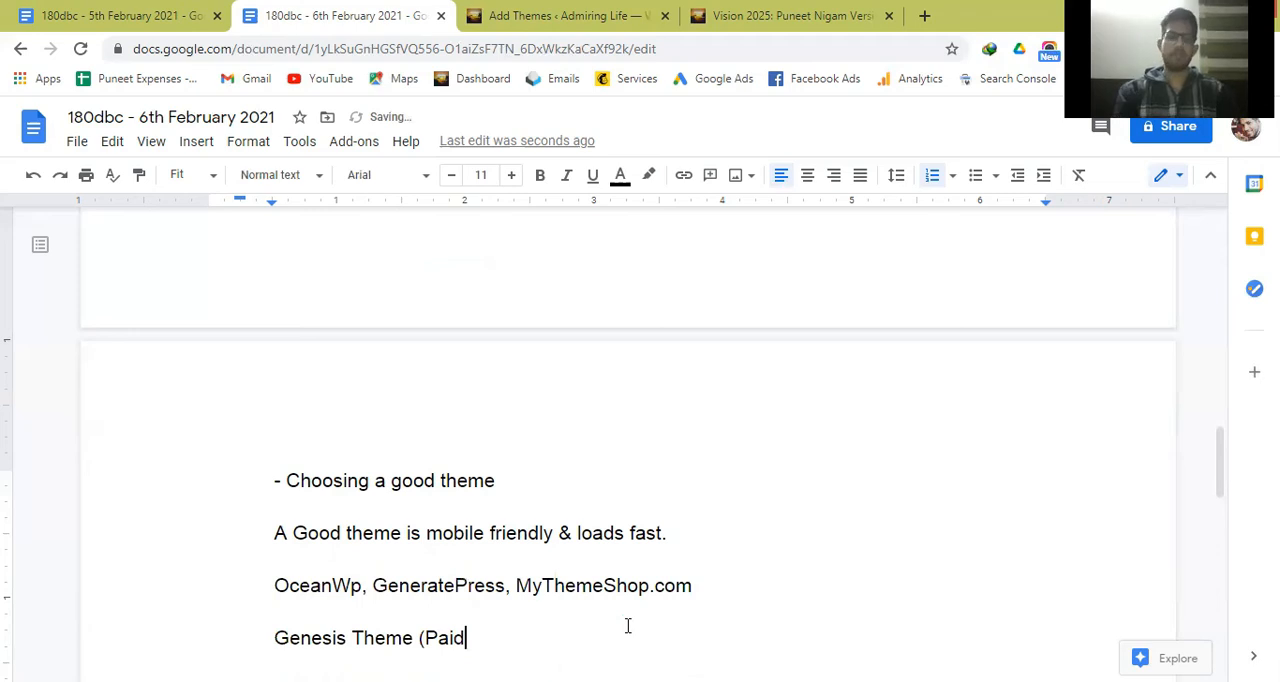
type(")")
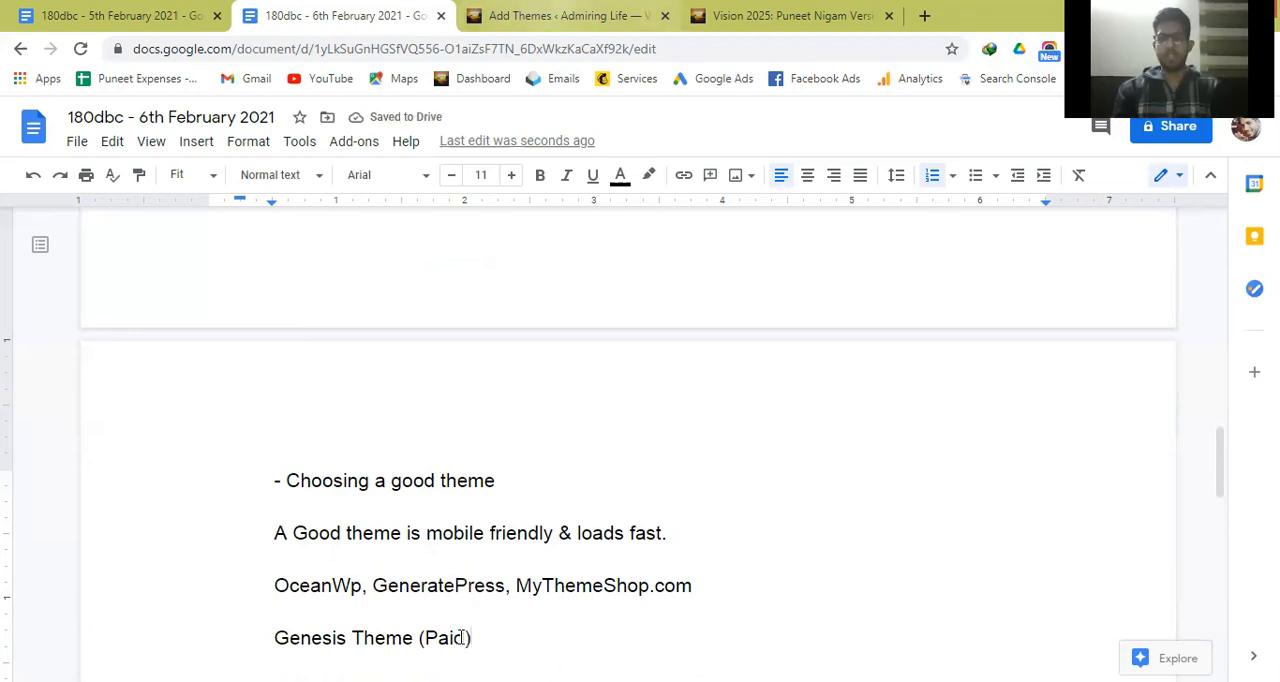
Return to the WordPress Add Themes page, open the Realestate Base theme preview and close it.
key("ctrl+Tab")
mouse_move(611, 263)
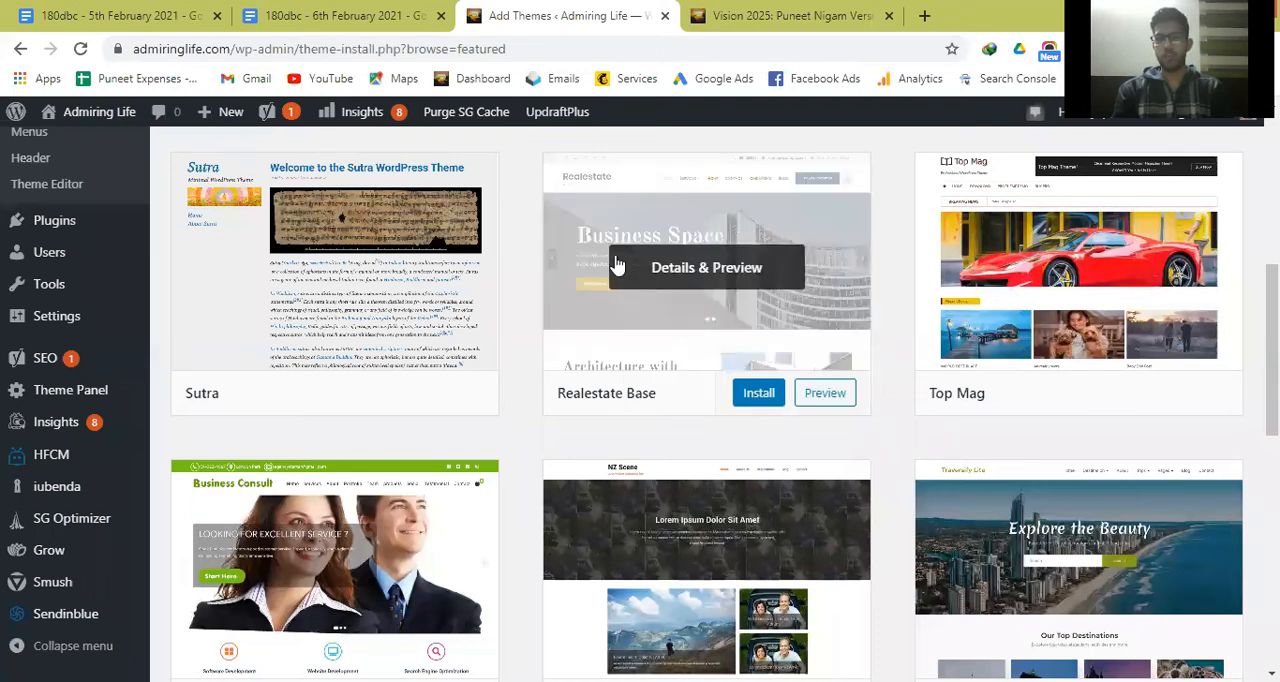
left_click(694, 276)
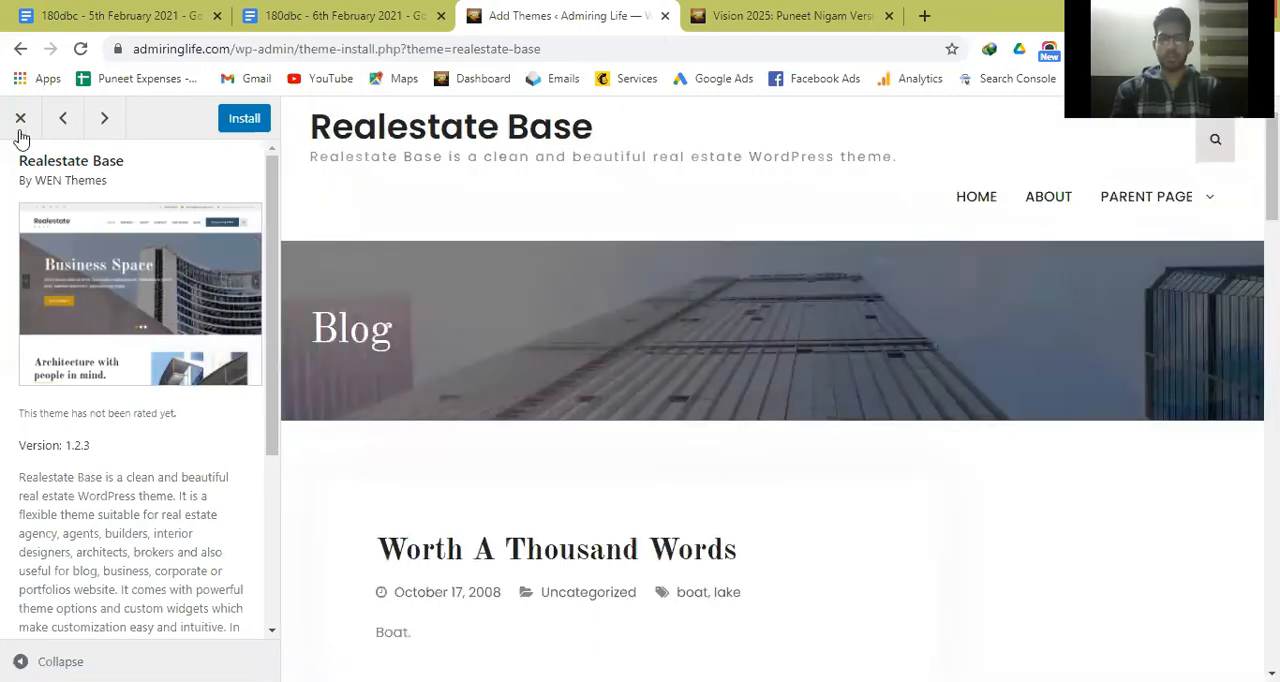
key("Escape")
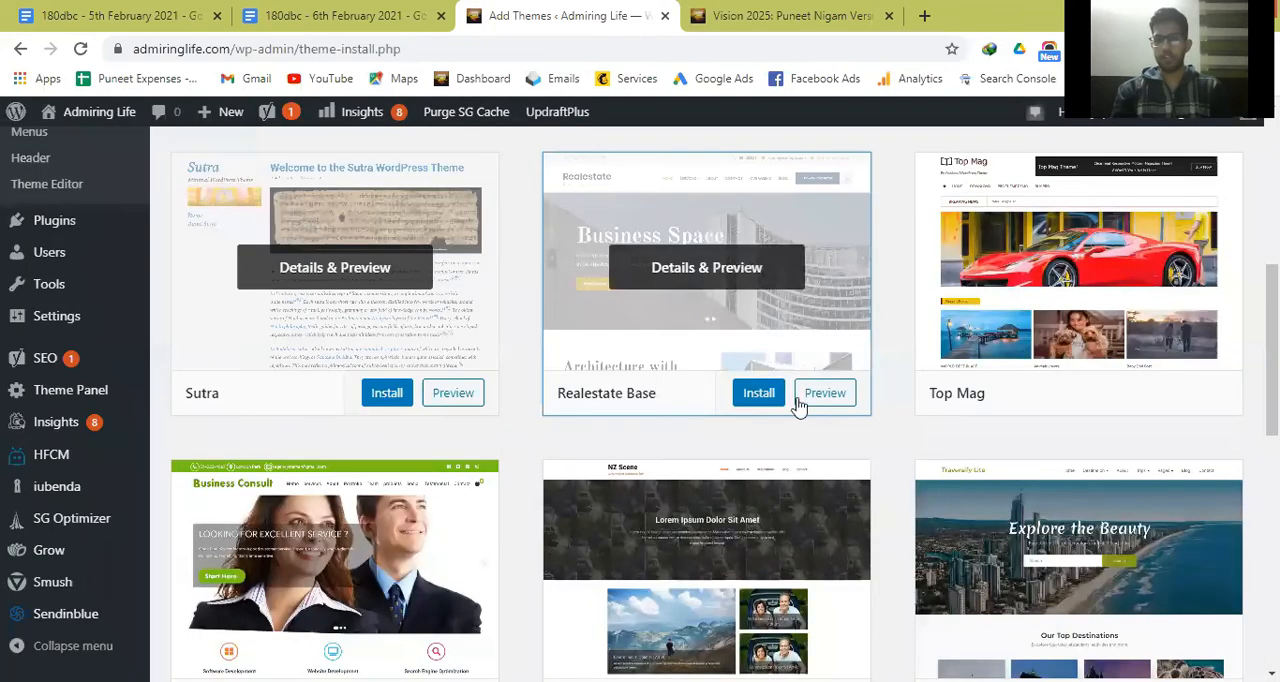
Preview Realestate Base again to examine its sample blog layout, close it, and compare it with the live Vision 2025 post.
left_click(825, 393)
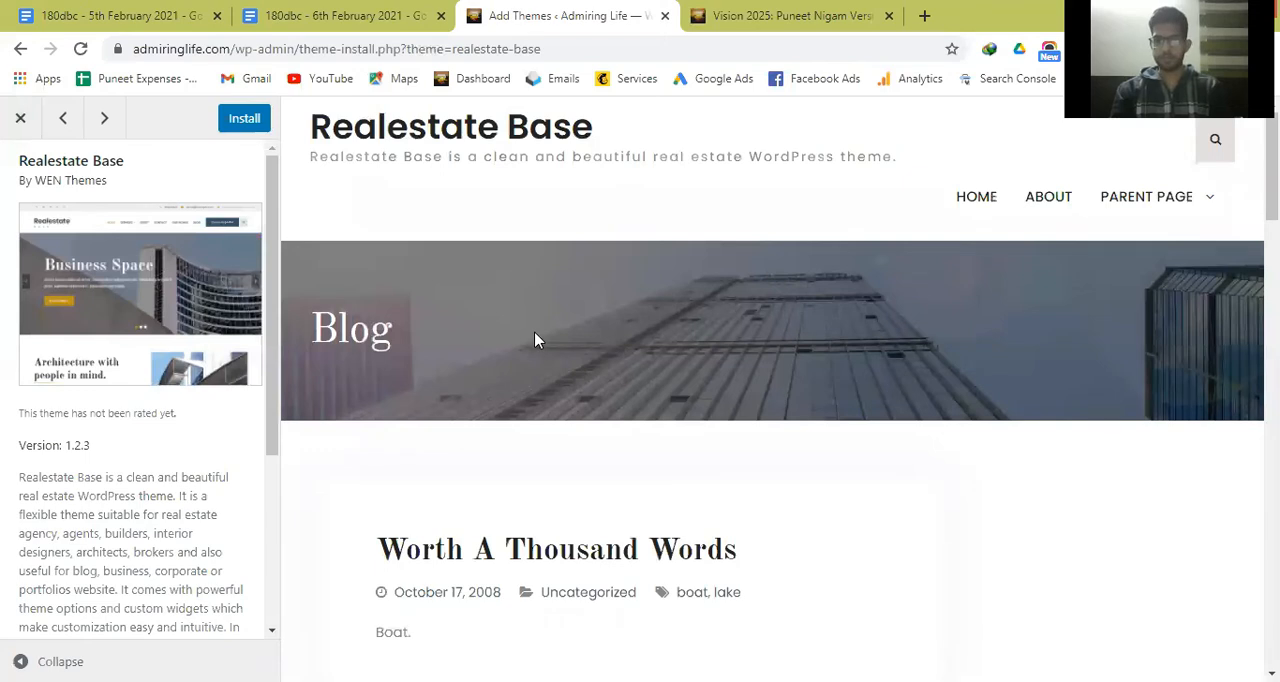
scroll(535, 340, "down", 4)
scroll(535, 340, "down", 6)
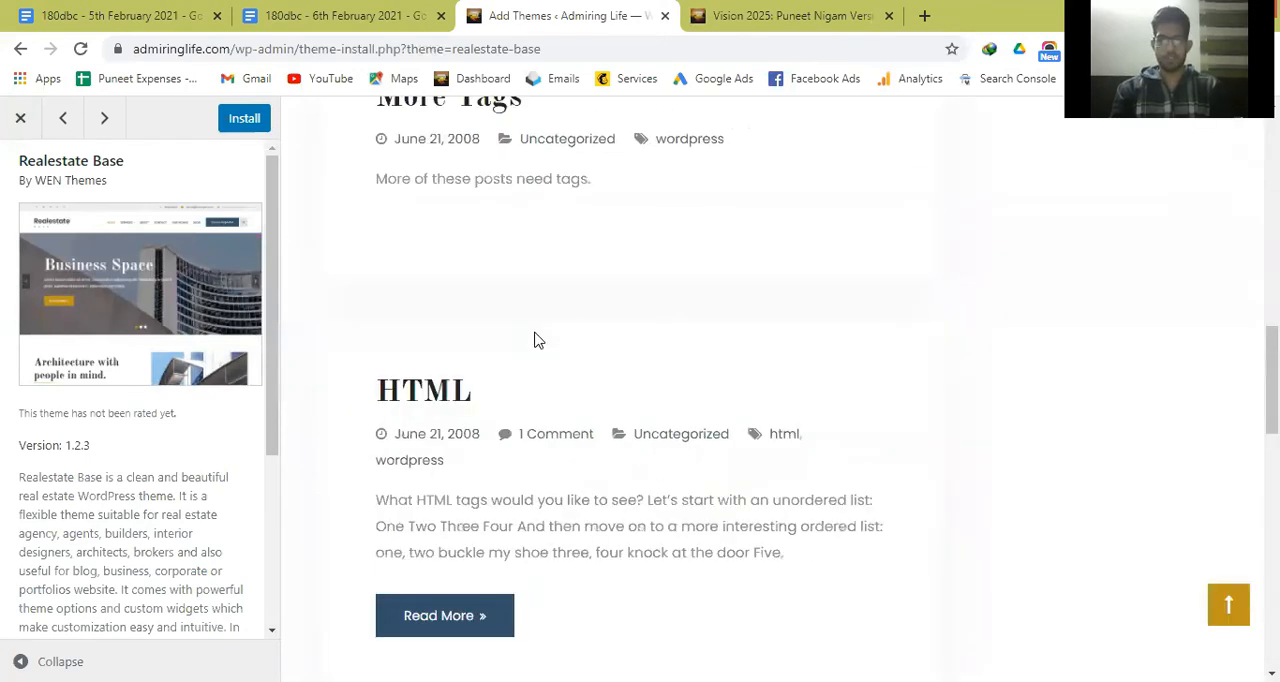
scroll(535, 340, "up", 5)
scroll(535, 340, "down", 5)
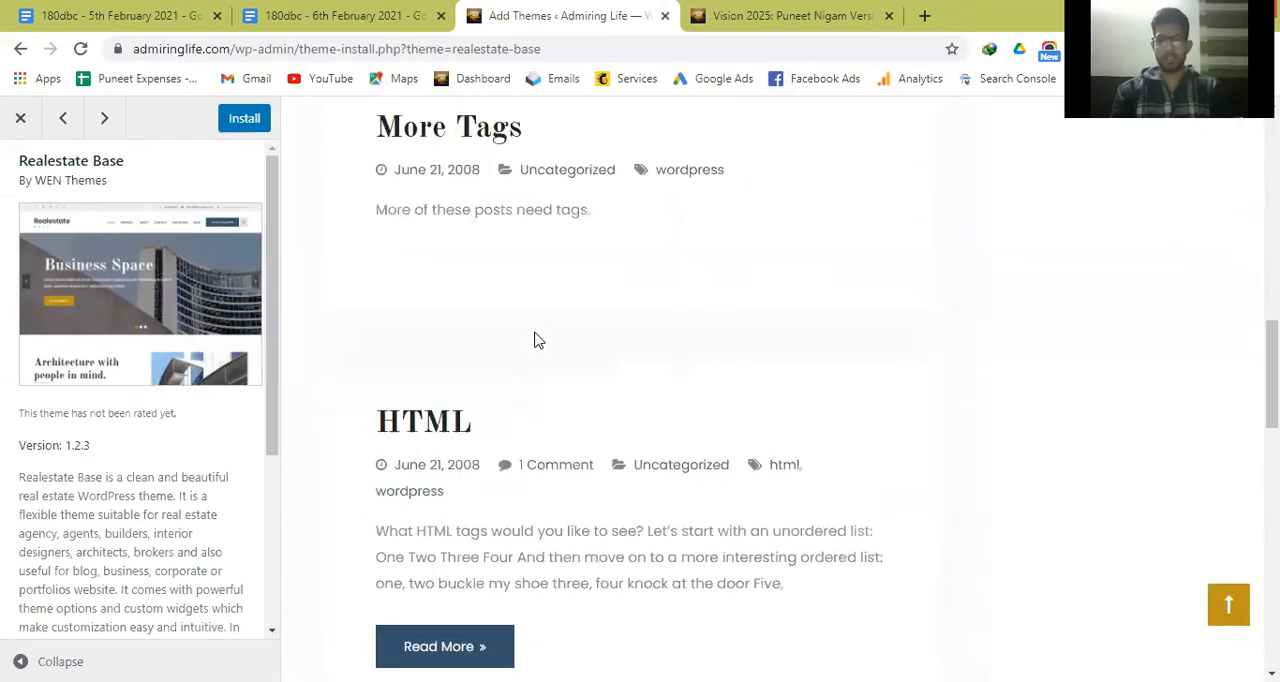
scroll(535, 340, "down", 5)
scroll(535, 340, "up", 20)
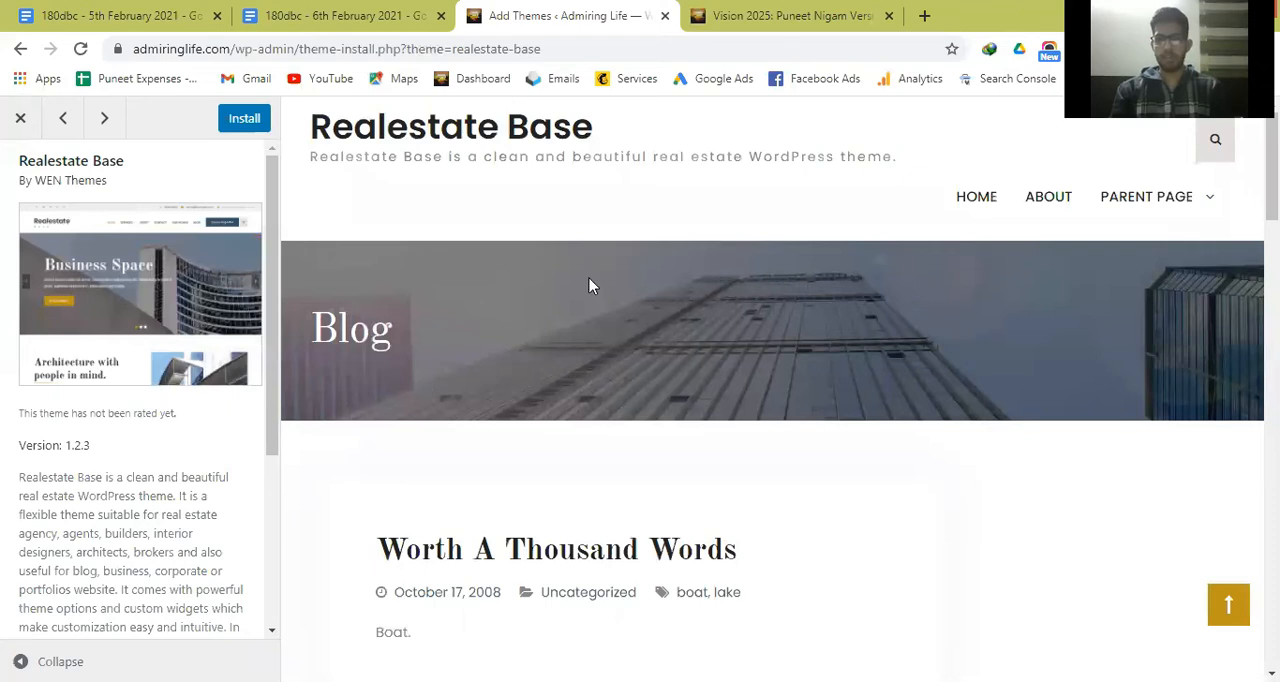
left_click(16, 118)
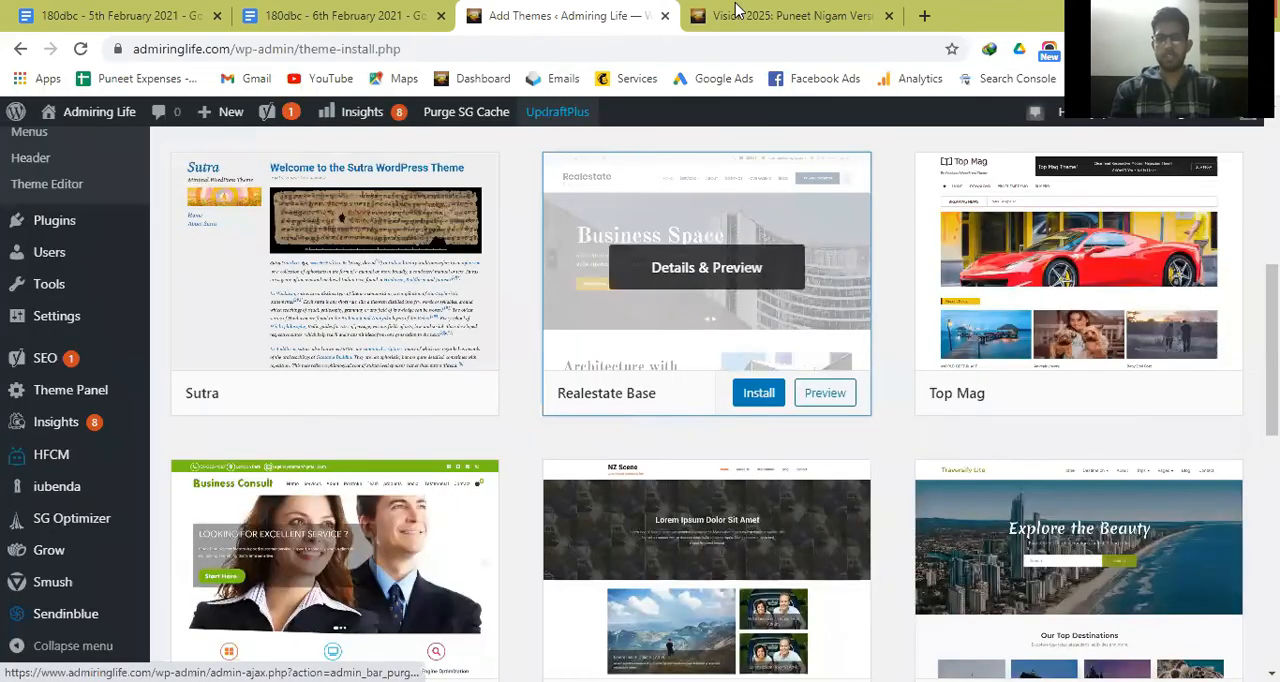
left_click(735, 12)
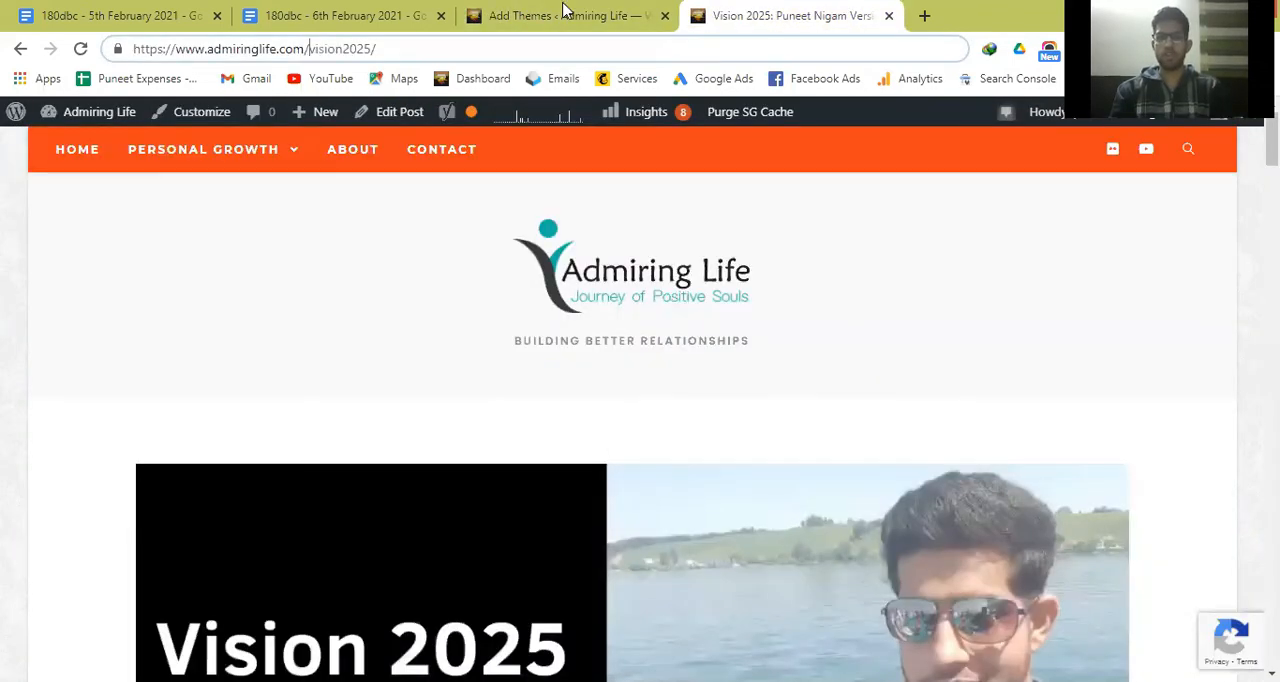
left_click(563, 12)
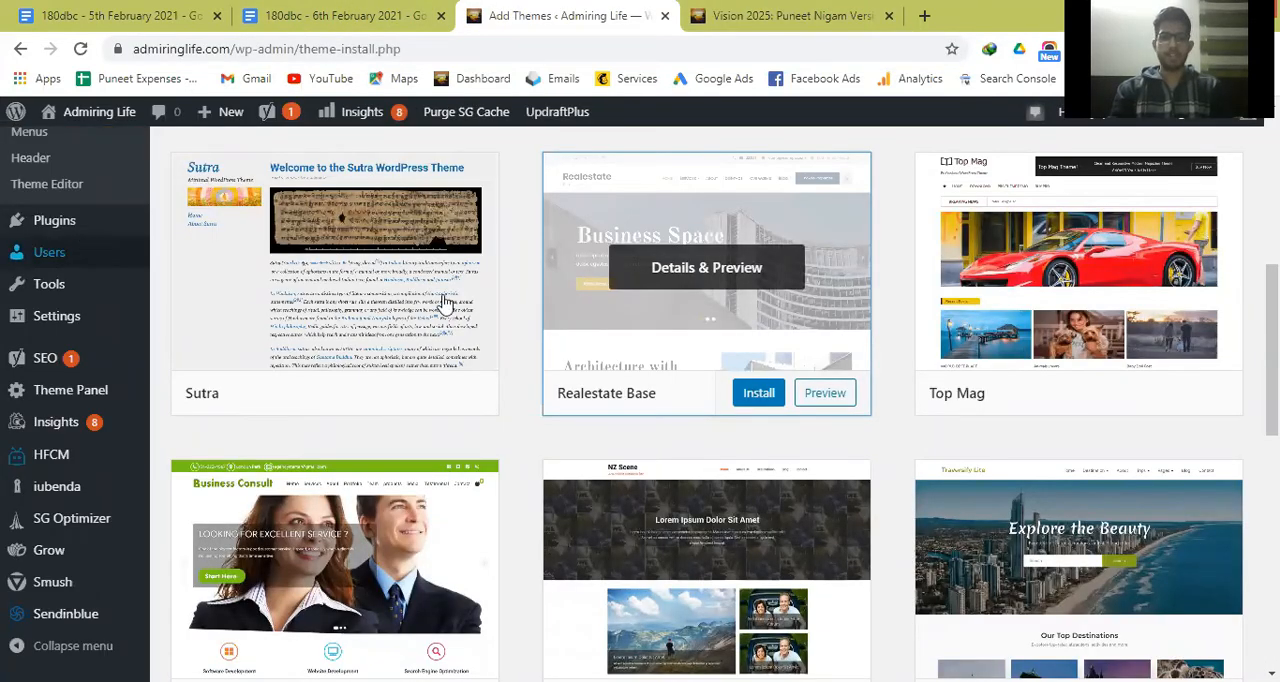
Return to the 6th February notes and place the remaining topics, starting with "- Installing necessary plugins", below the Genesis Theme (Paid) line.
left_click(407, 12)
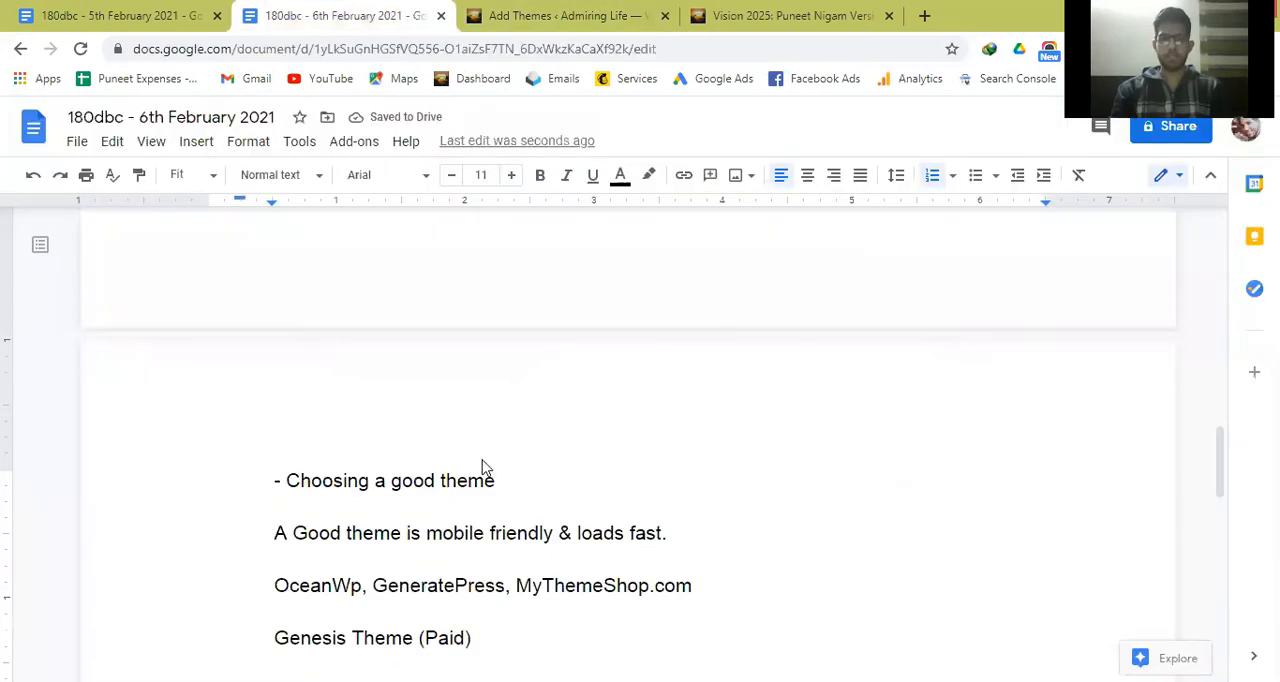
key("Return")
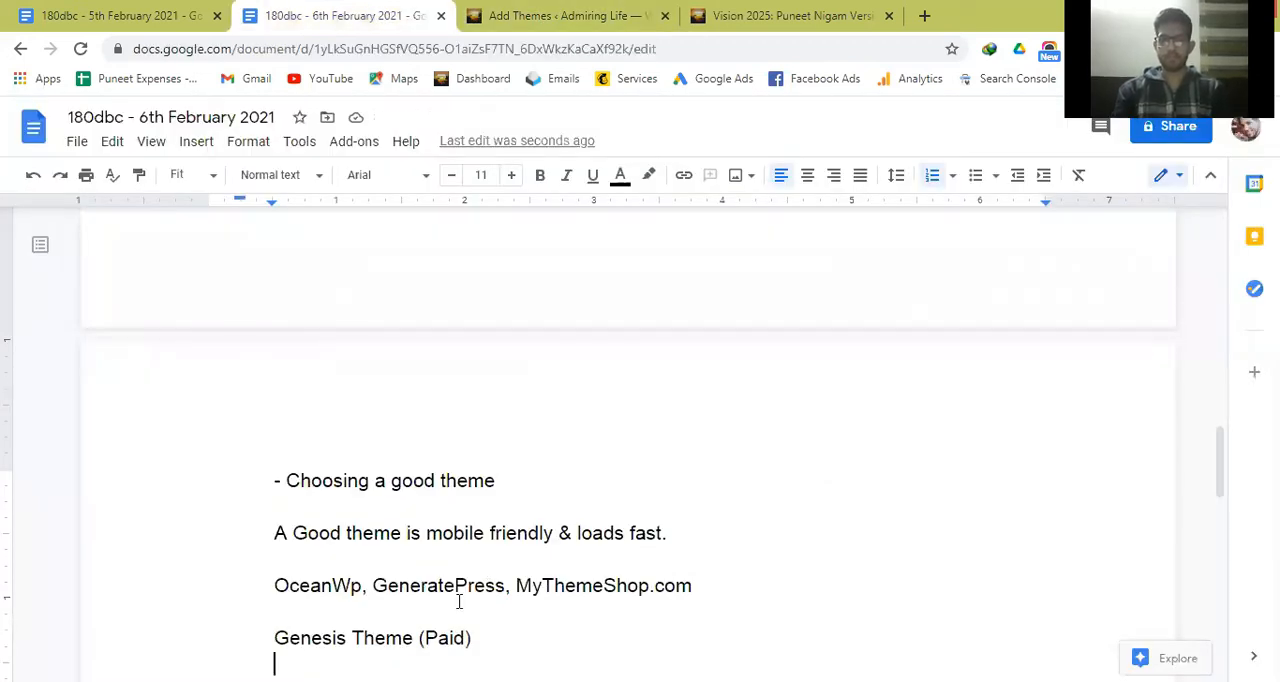
type("- Installing necessary plugins - Creating menu bars on your website - Writing some basic information about your website.")
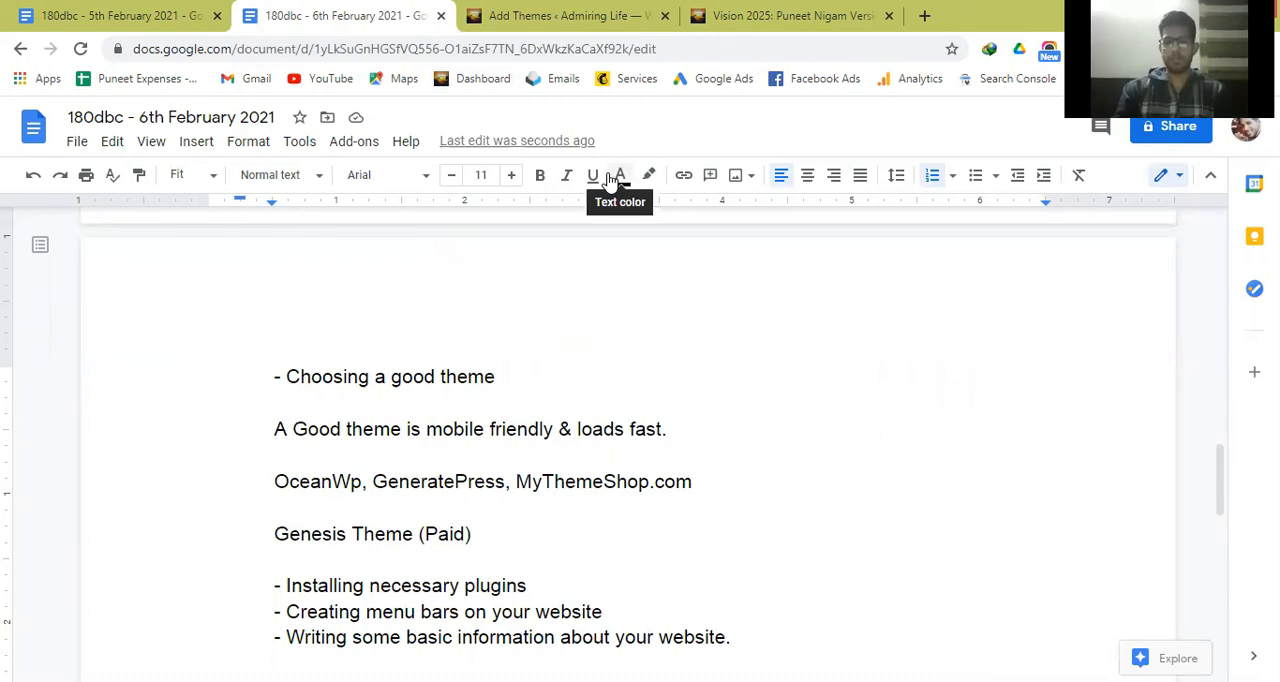
Below "- Installing necessary plugins", add the numbered line "1. Security Plugin - WordFence".
key("Return")
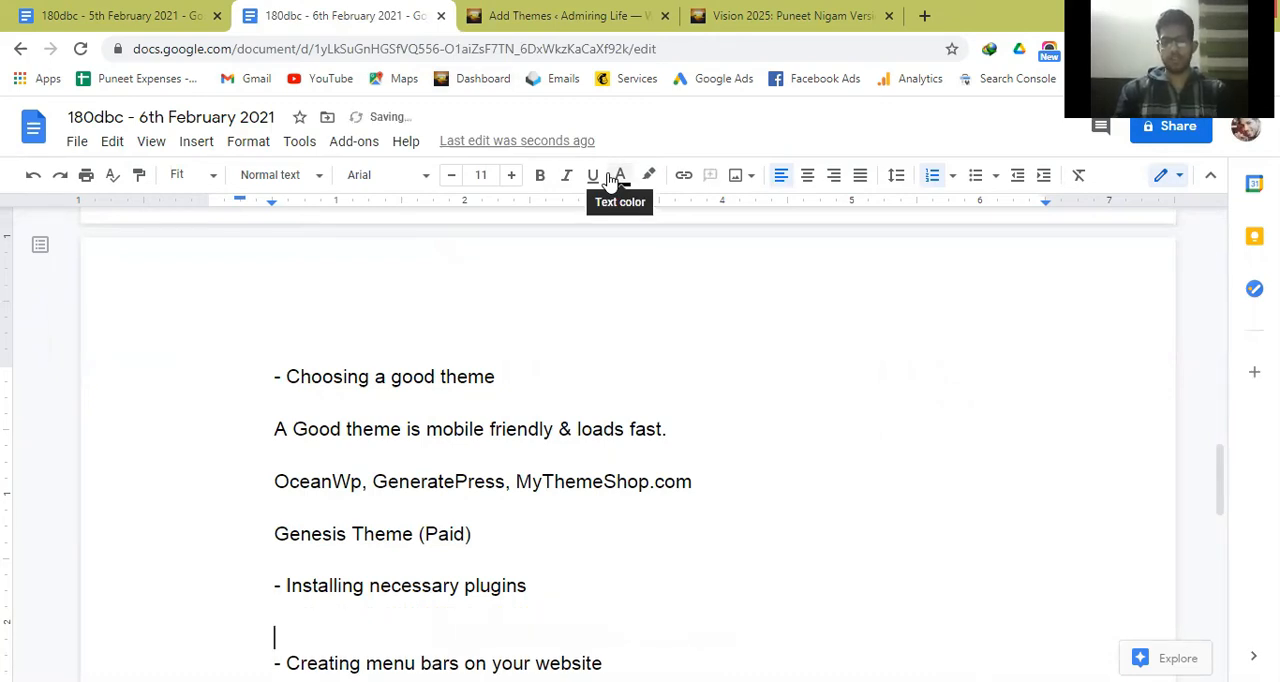
key("Return")
type("1. ")
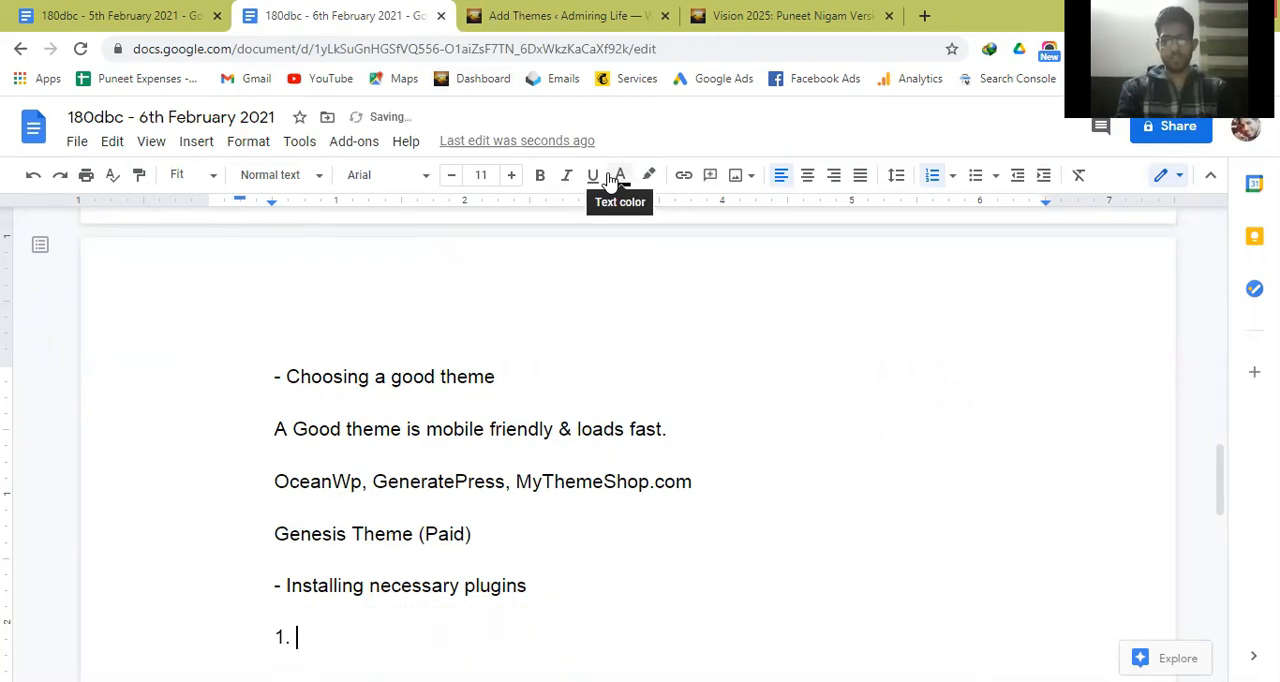
type("Security Plugin - ")
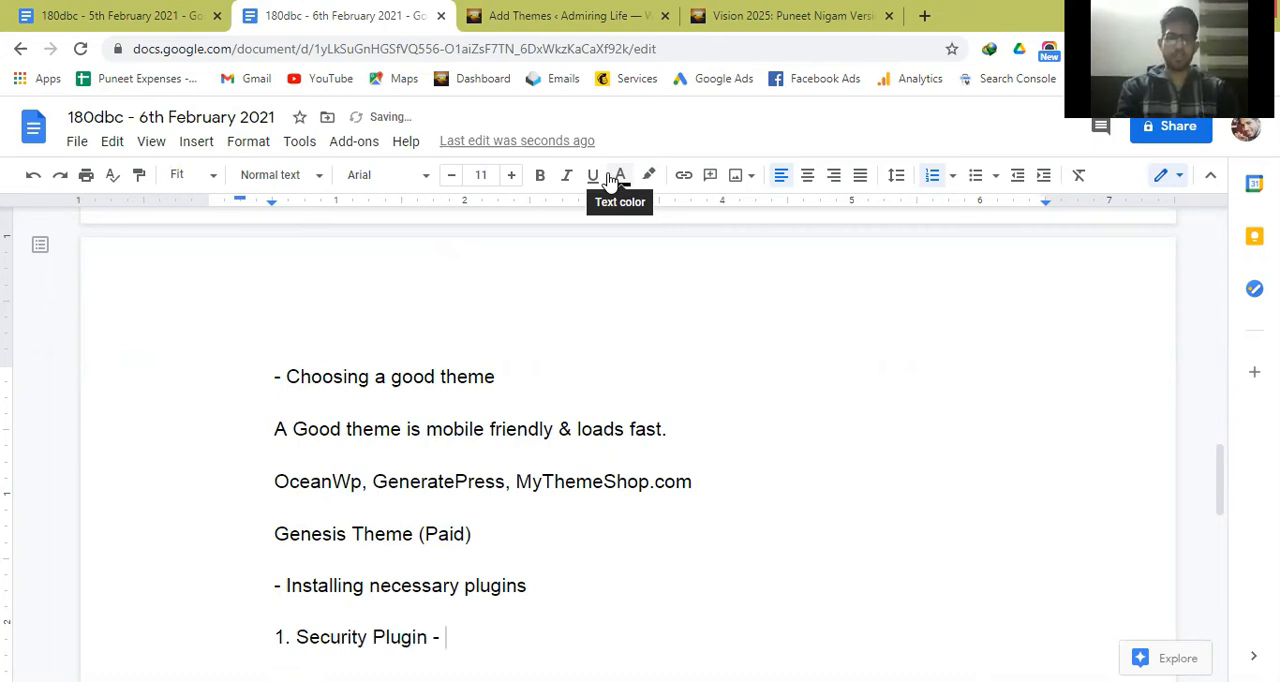
type("W")
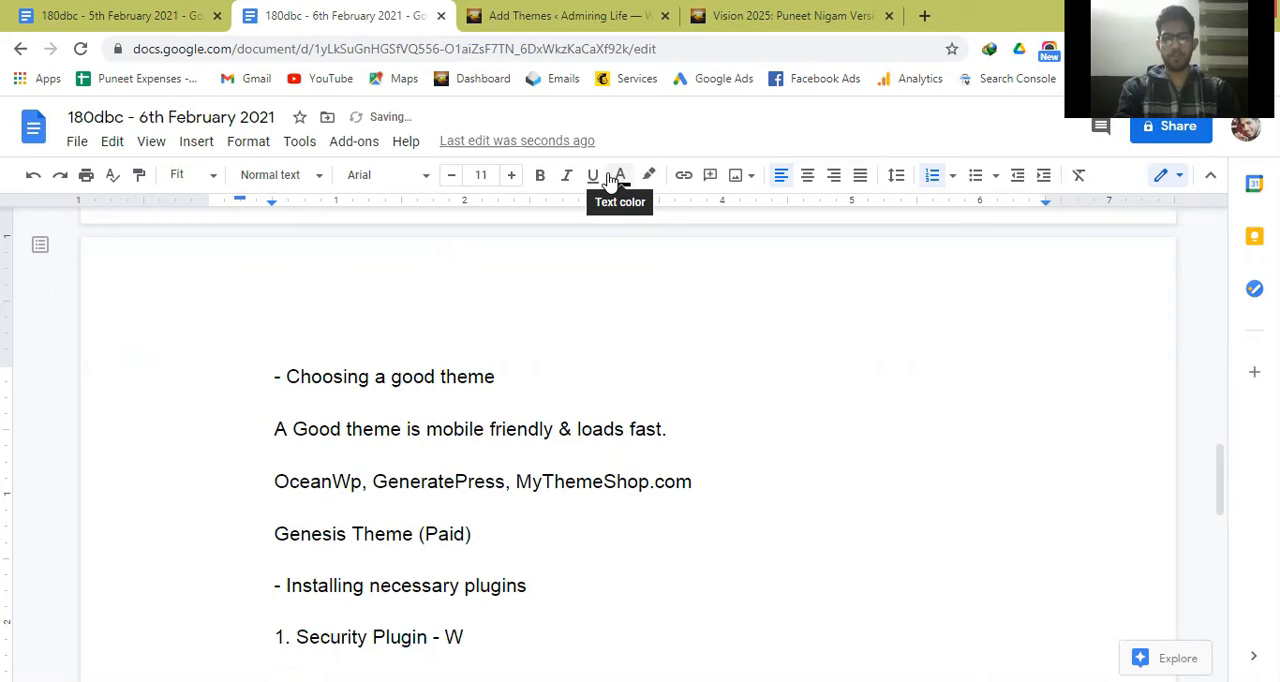
type("ordp")
key("BackSpace")
type("Fence")
Add a second plugin line reading "2. Backup Plugin - Updraft Plus," below the security plugin line.
key("Return")
type("2")
key("BackSpace")
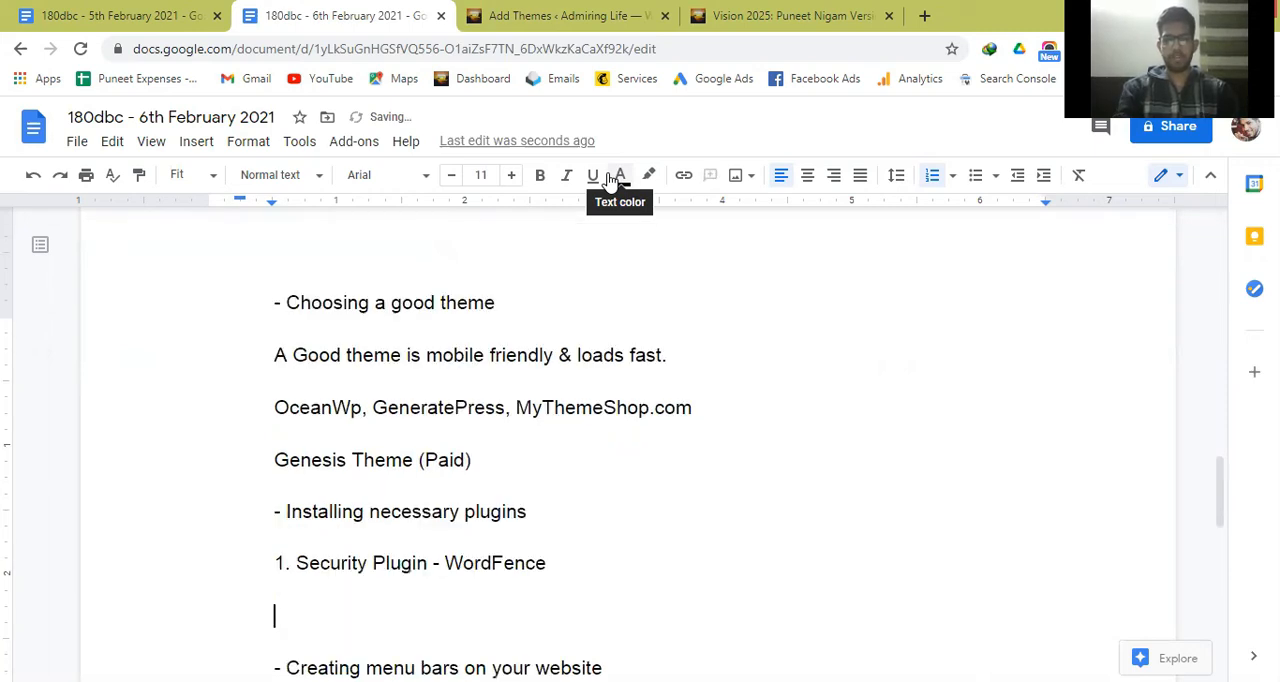
type("2. Backu")
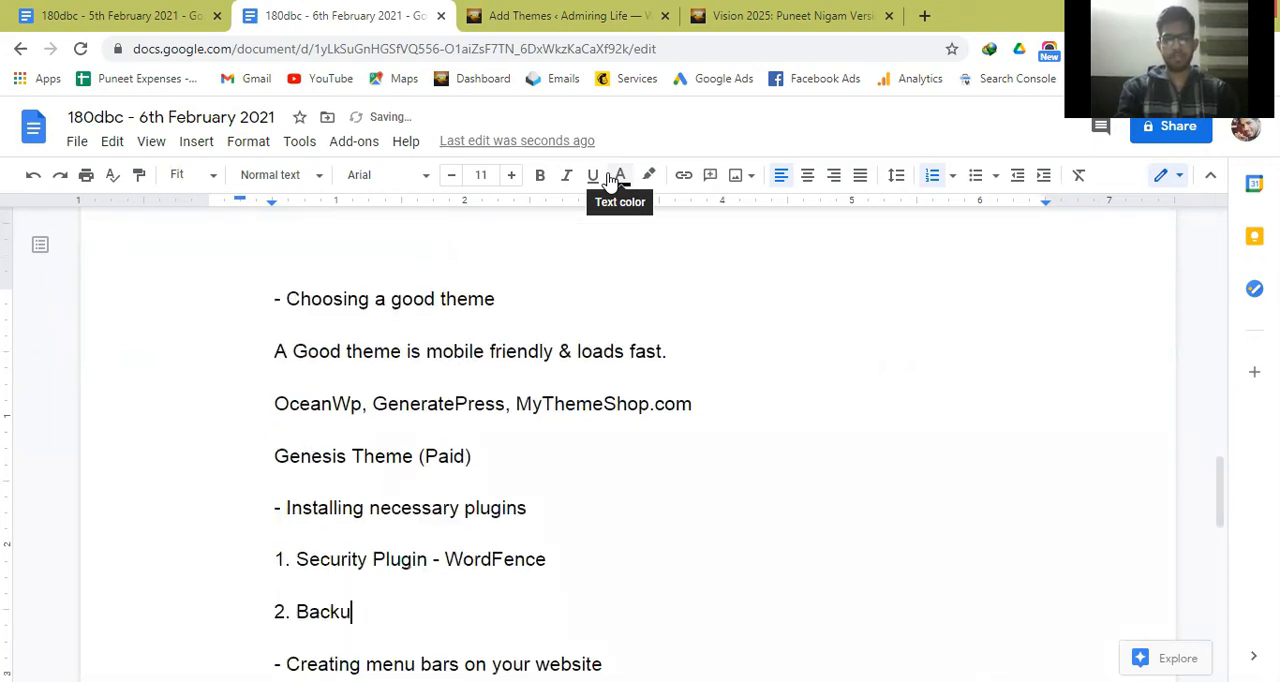
type("p Plugin ")
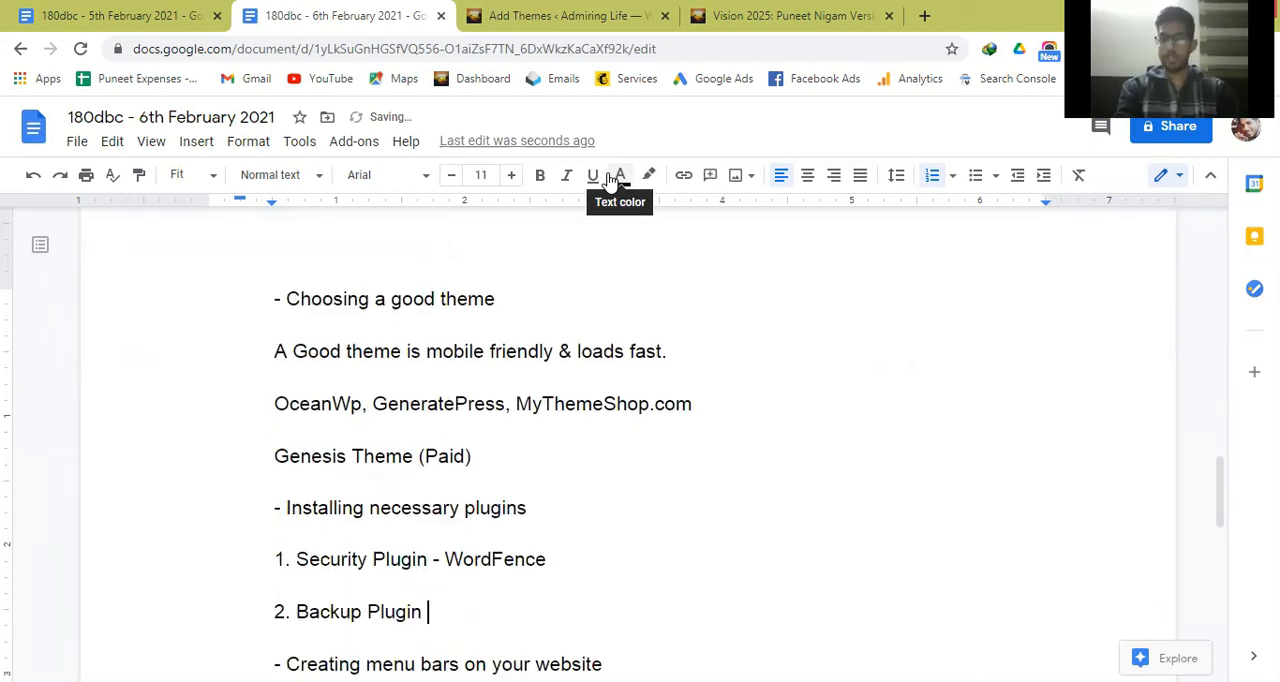
type("- ")
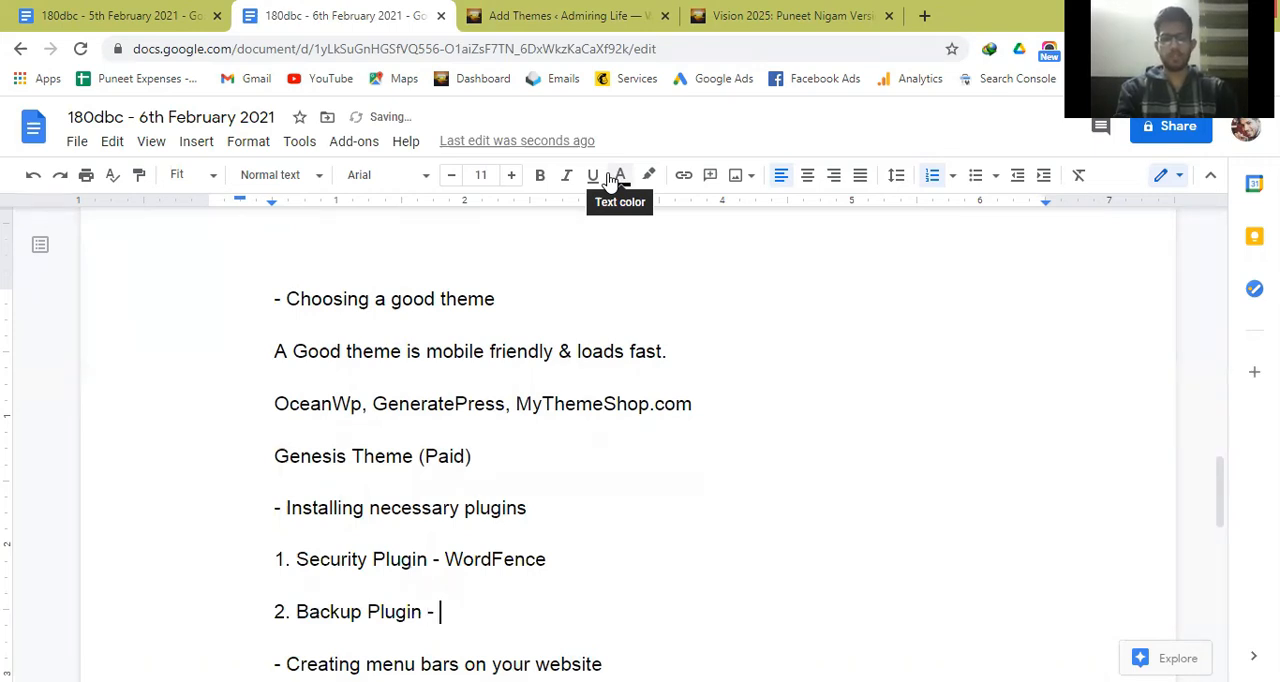
type("Updr")
type("Plus, ")
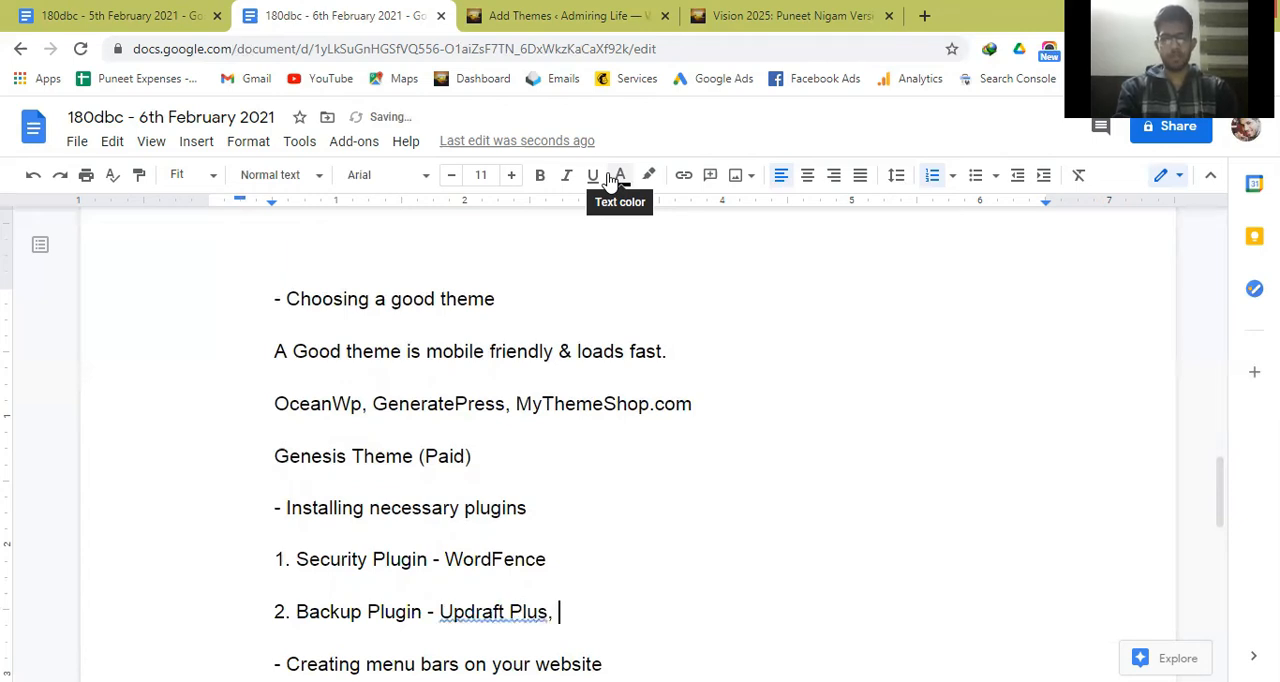
type("WP TIme")
Complete the backup plugin line with "WP Time Capsule" as the second recommendation.
key("BackSpace")
key("BackSpace")
type("ime")
key("BackSpace")
key("BackSpace")
key("BackSpace")
key("BackSpace")
type("ime ")
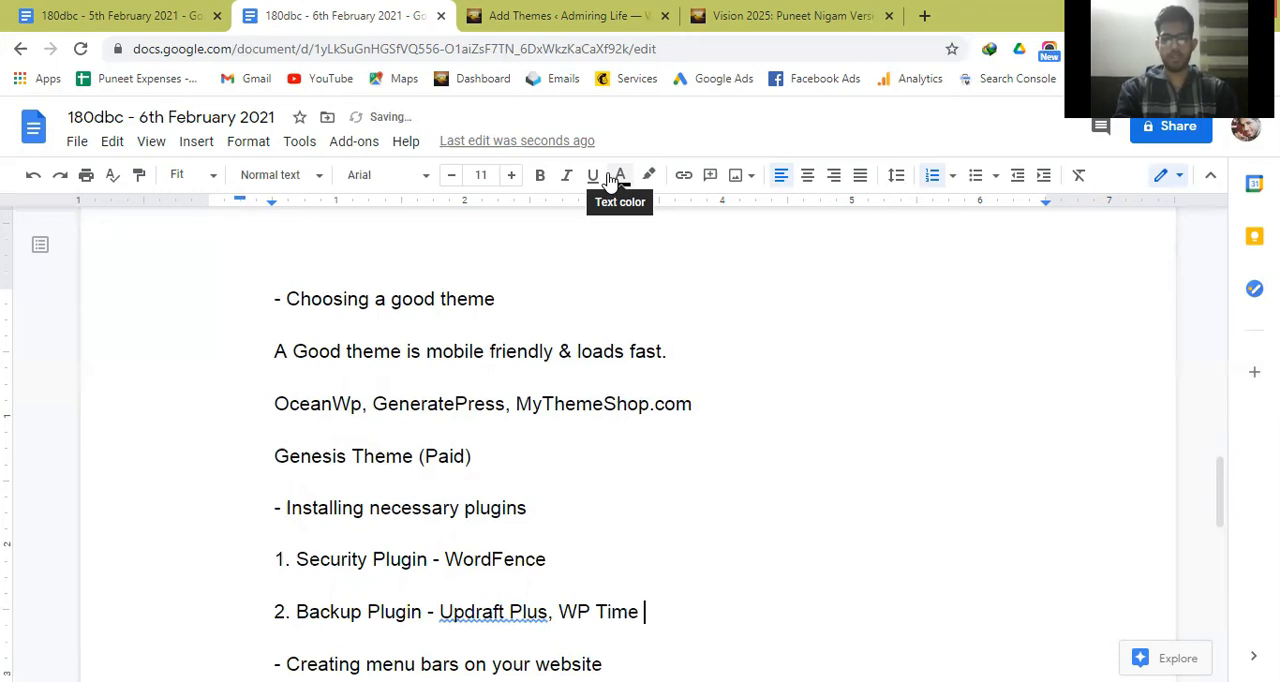
type("Capsule")
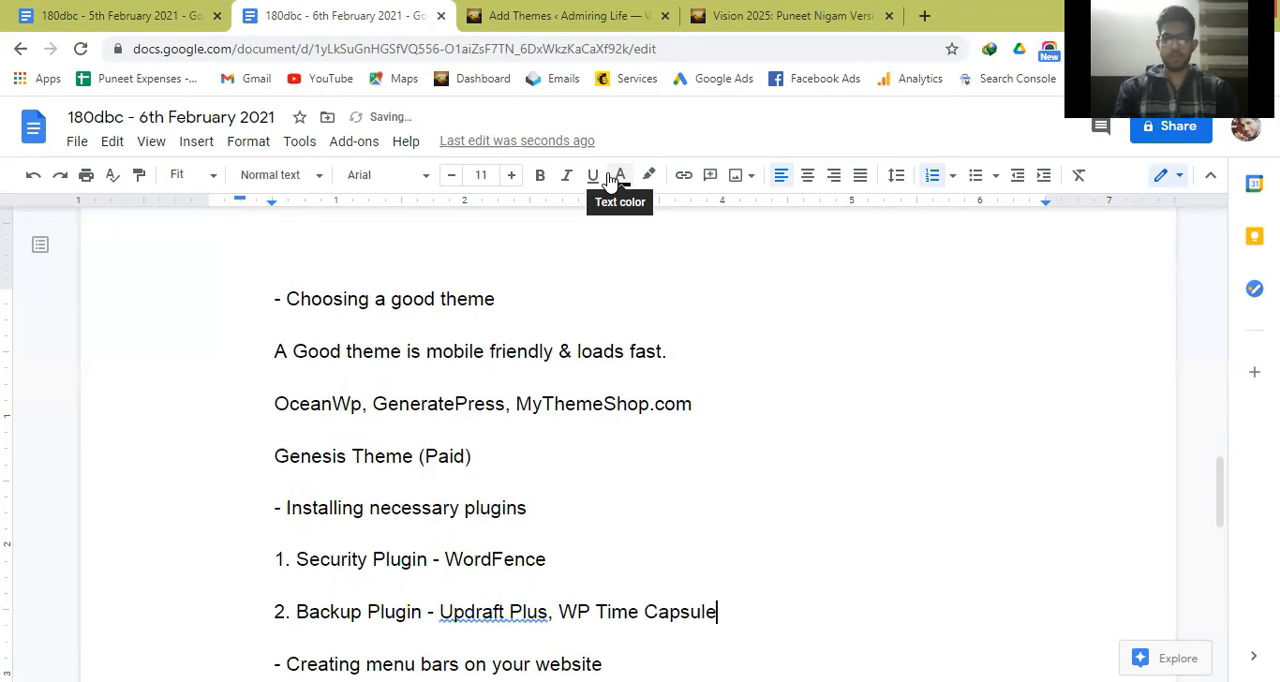
Add the line "3. Speed Plugin - WP Cache, WP Rocket" below the backup plugin line.
key("Return")
type("3. S")
key("BackSpace")
type("Speed Plugin - WP C")
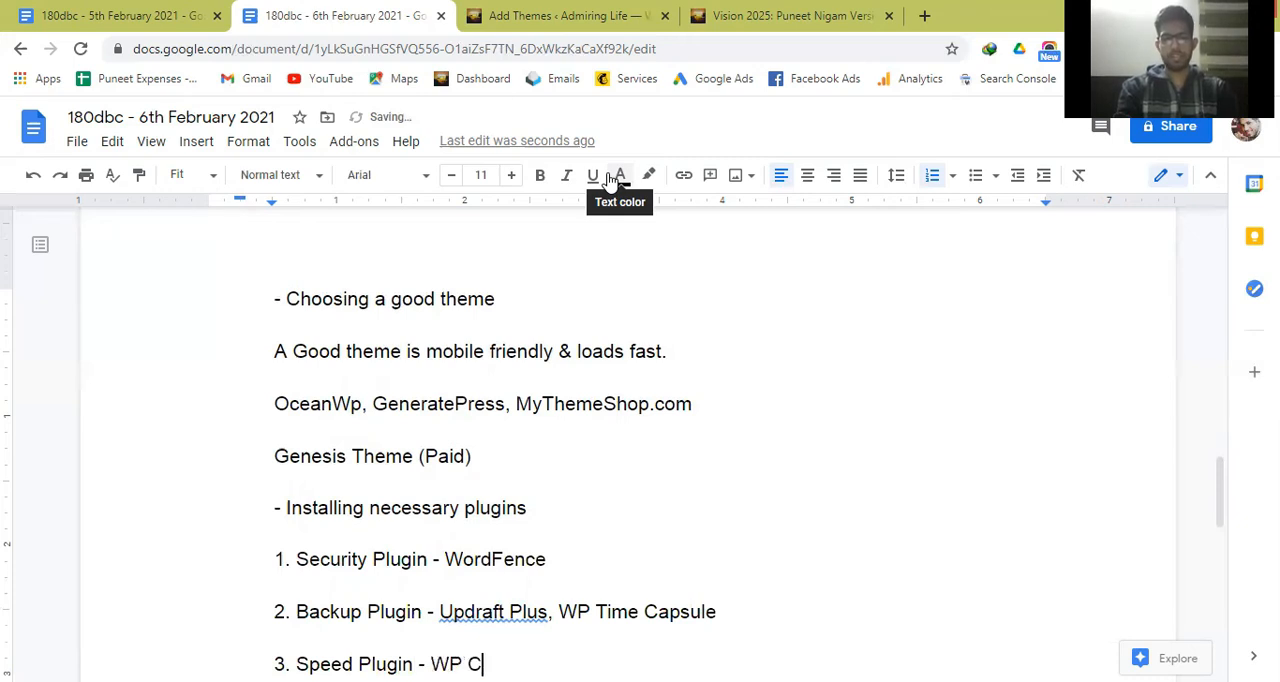
type("ache, WP ")
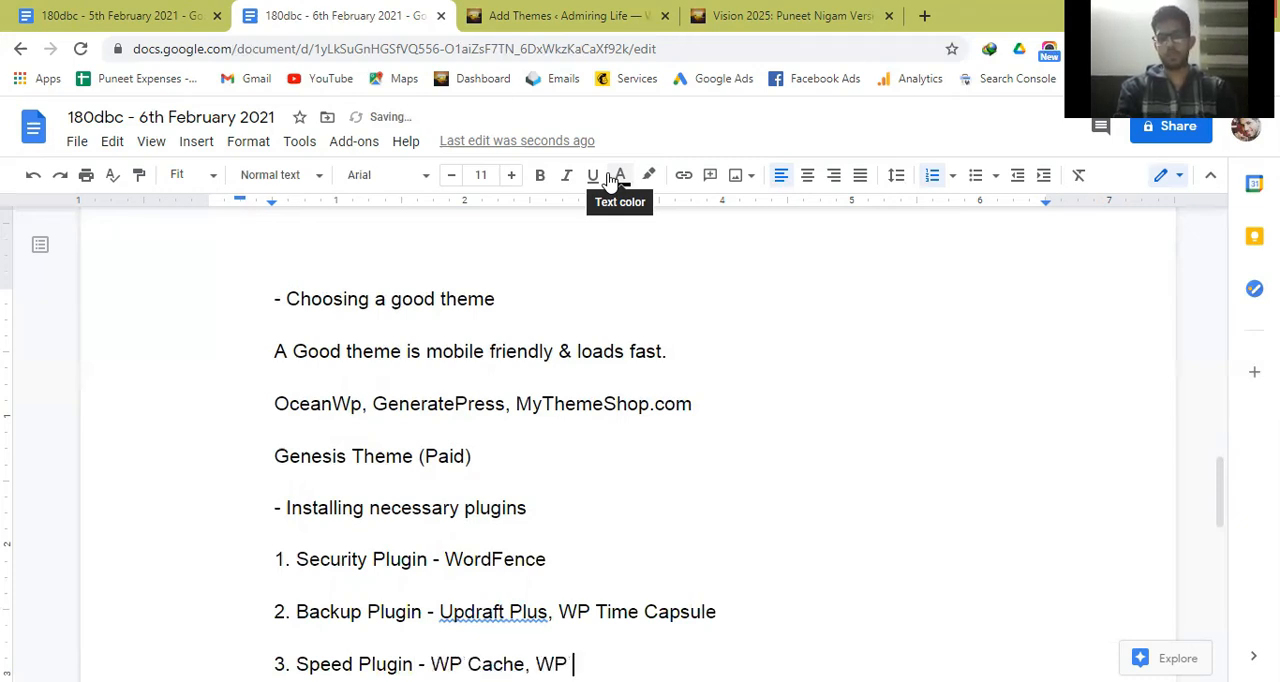
type("Rocket")
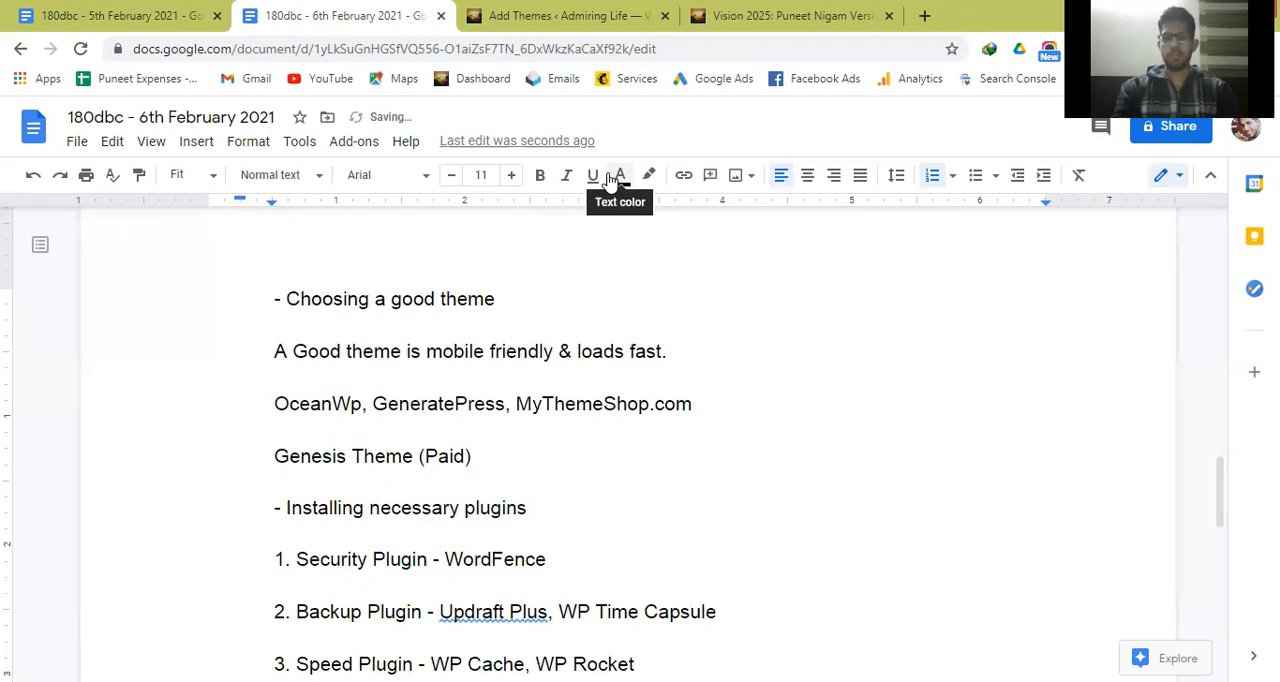
Start a fourth plugin line with the text "4. Installing Javascript Codes" below the speed plugin line.
key("Return")
type("4.")
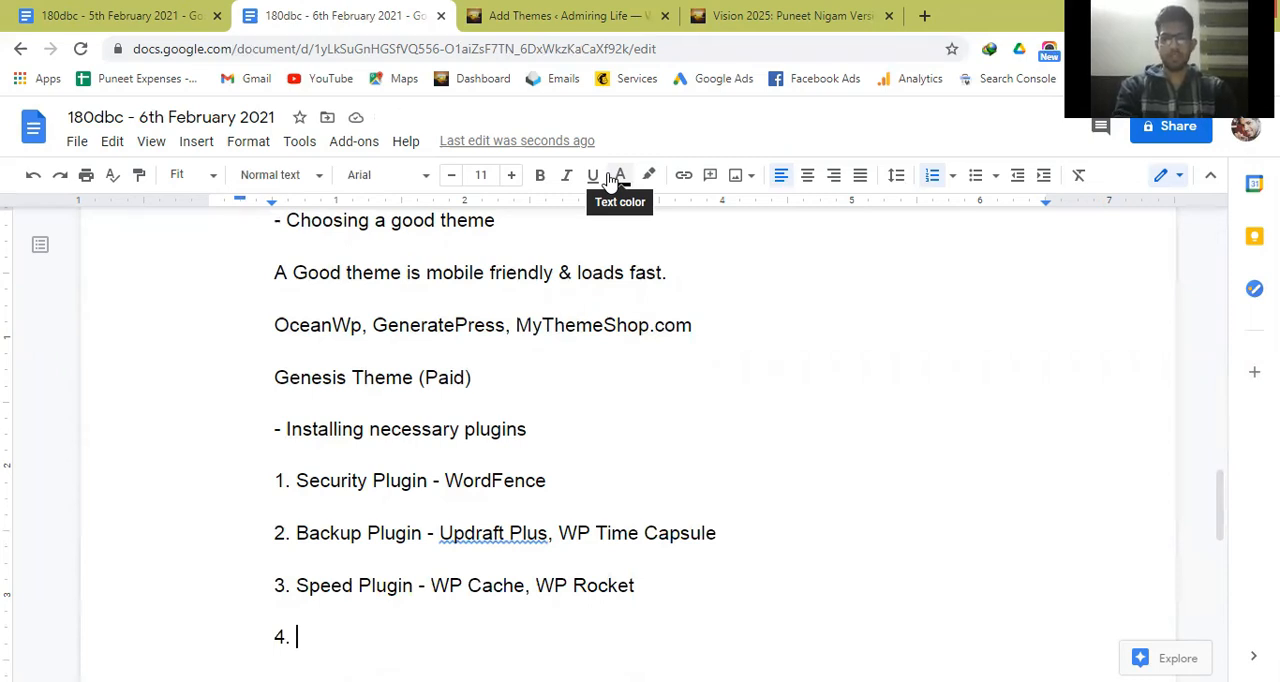
type("Installi")
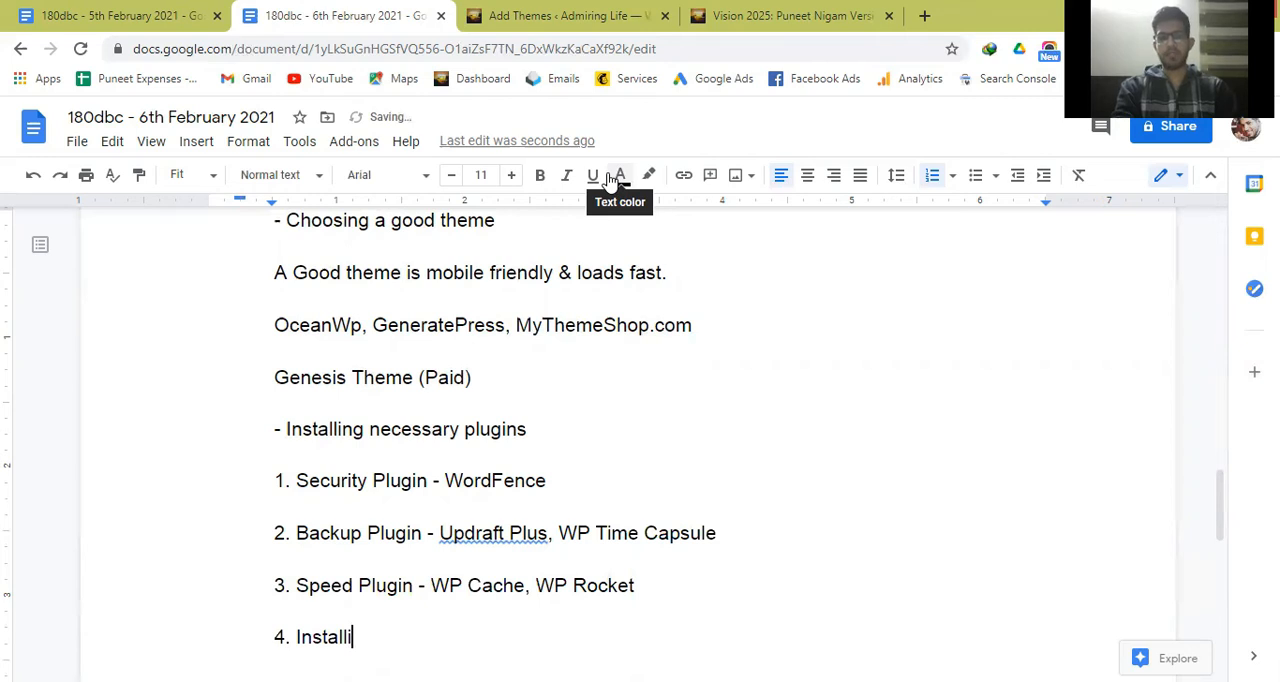
type("ng")
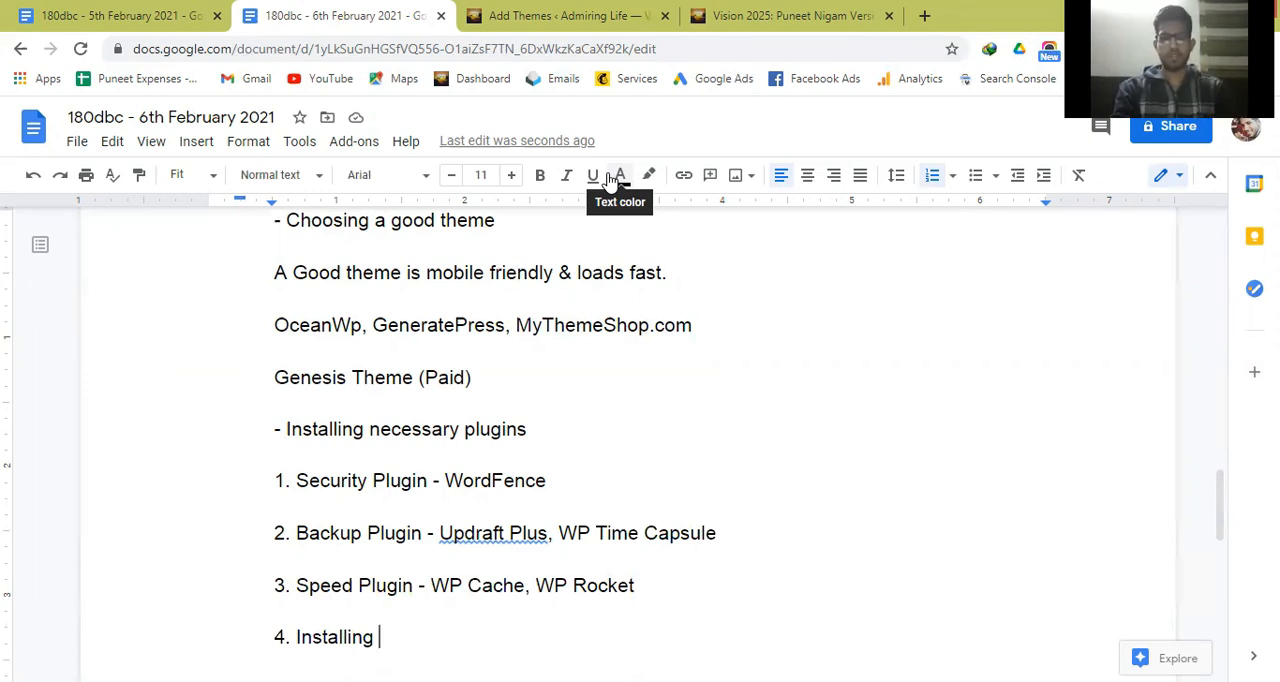
type("Javas")
type("vr")
key("BackSpace")
key("BackSpace")
type("cript ")
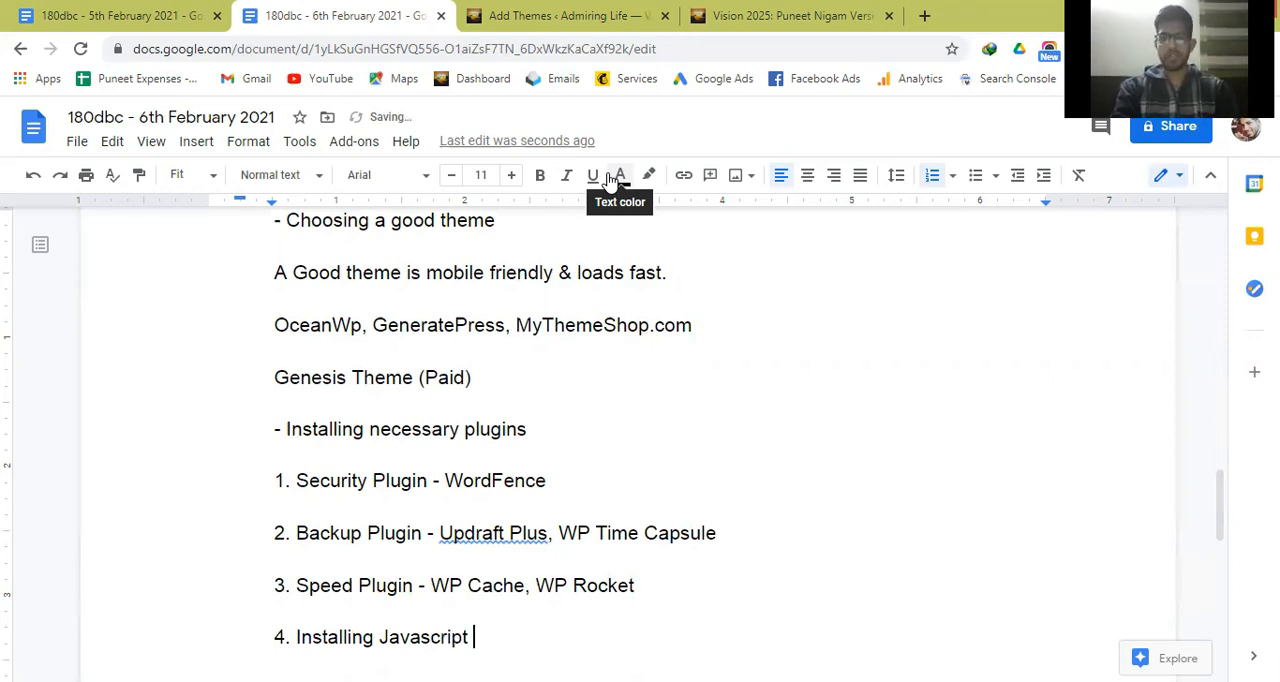
type("Codes ")
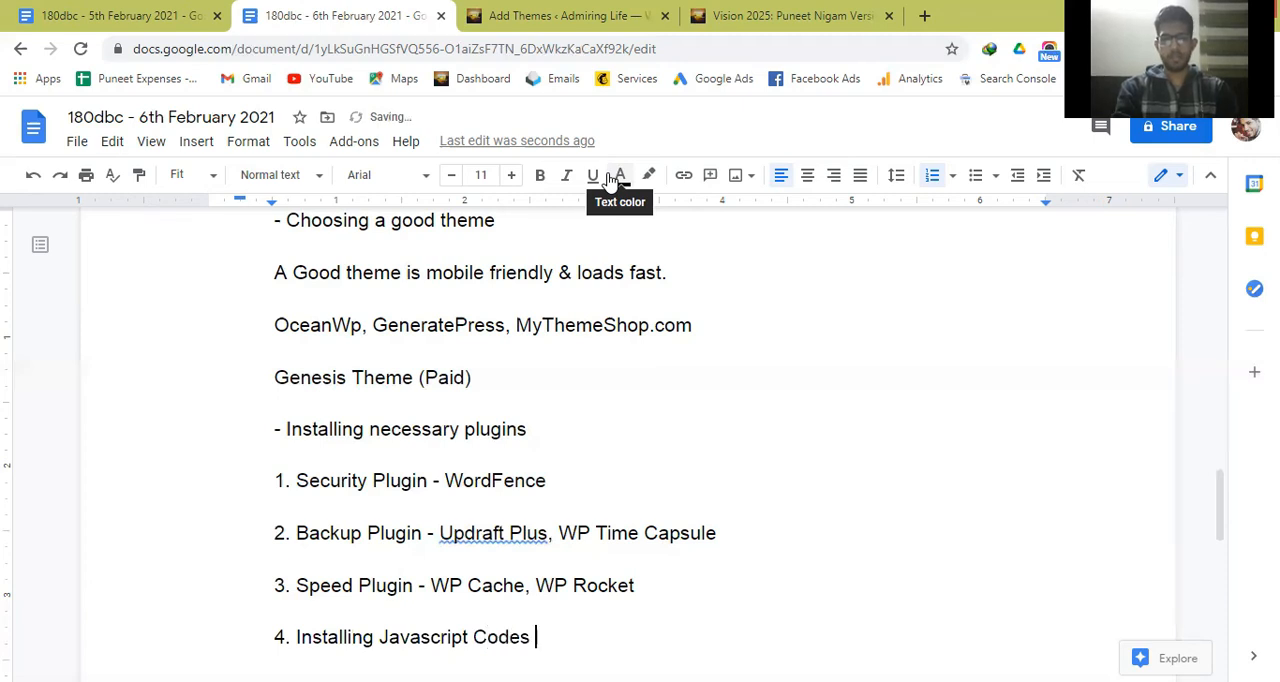
type("- Hea")
Complete the Javascript codes line with "- HFCM, Head, Post & Footer Injections".
key("BackSpace")
key("BackSpace")
type("FCM, Head, ")
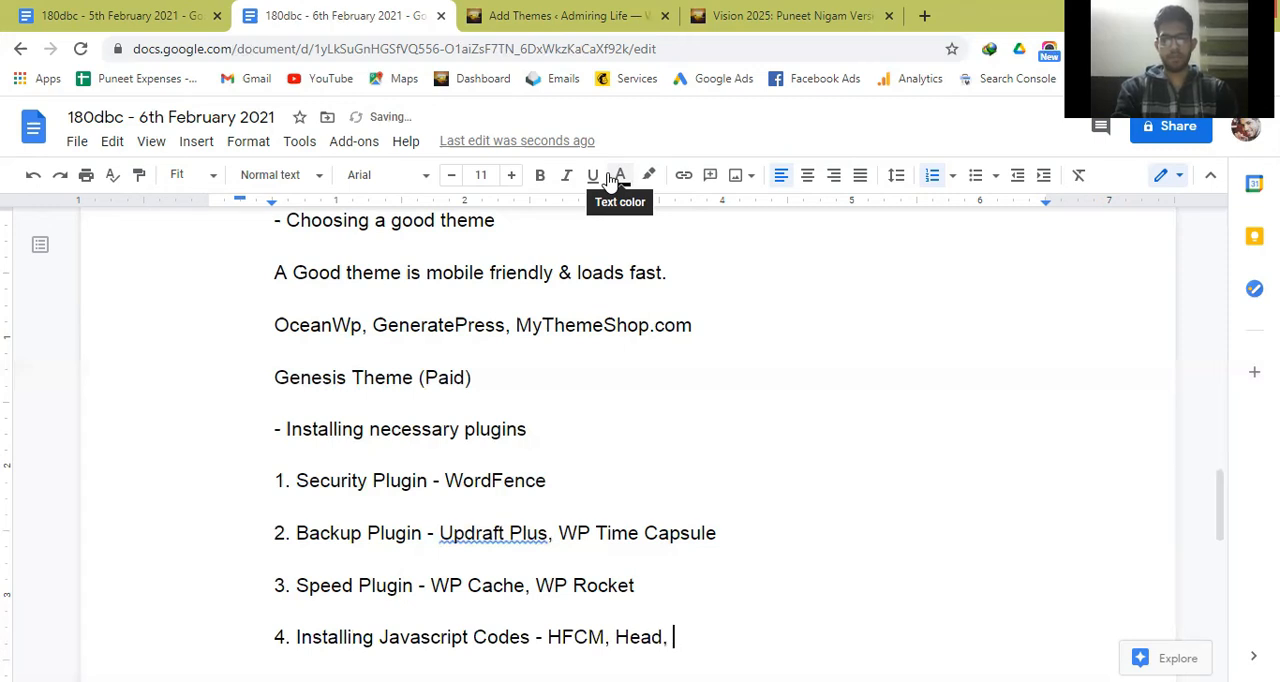
type("Post &")
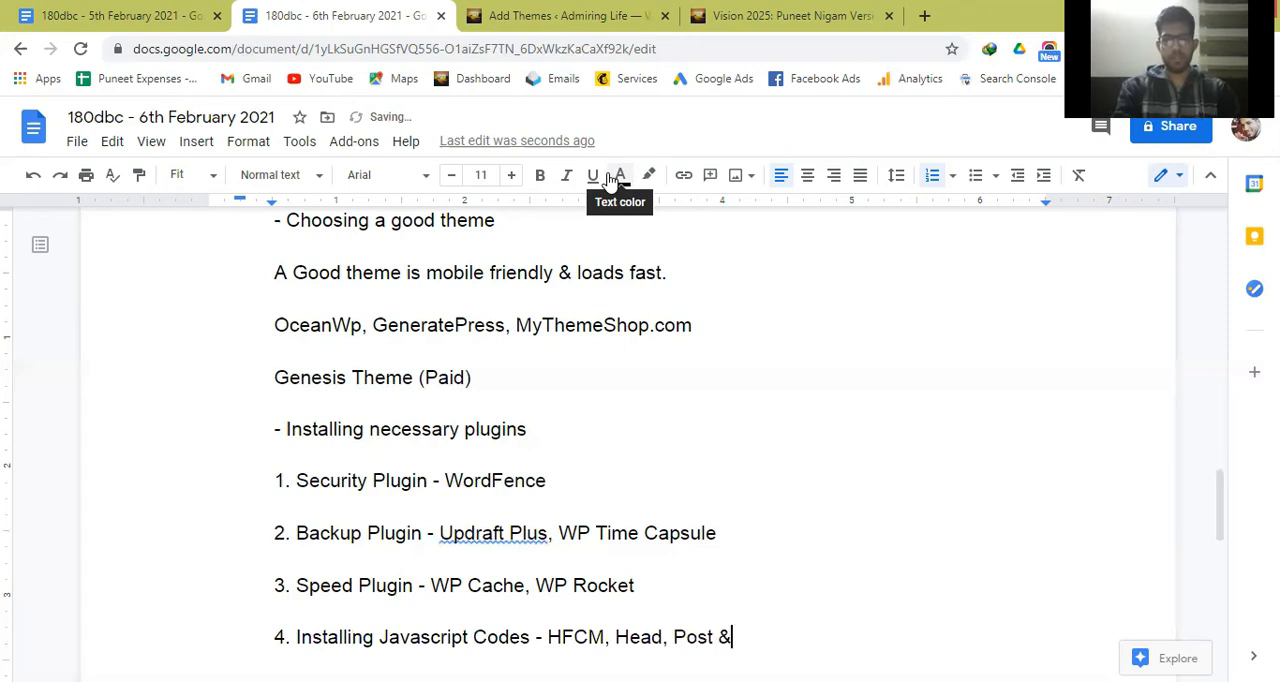
type(" Foote")
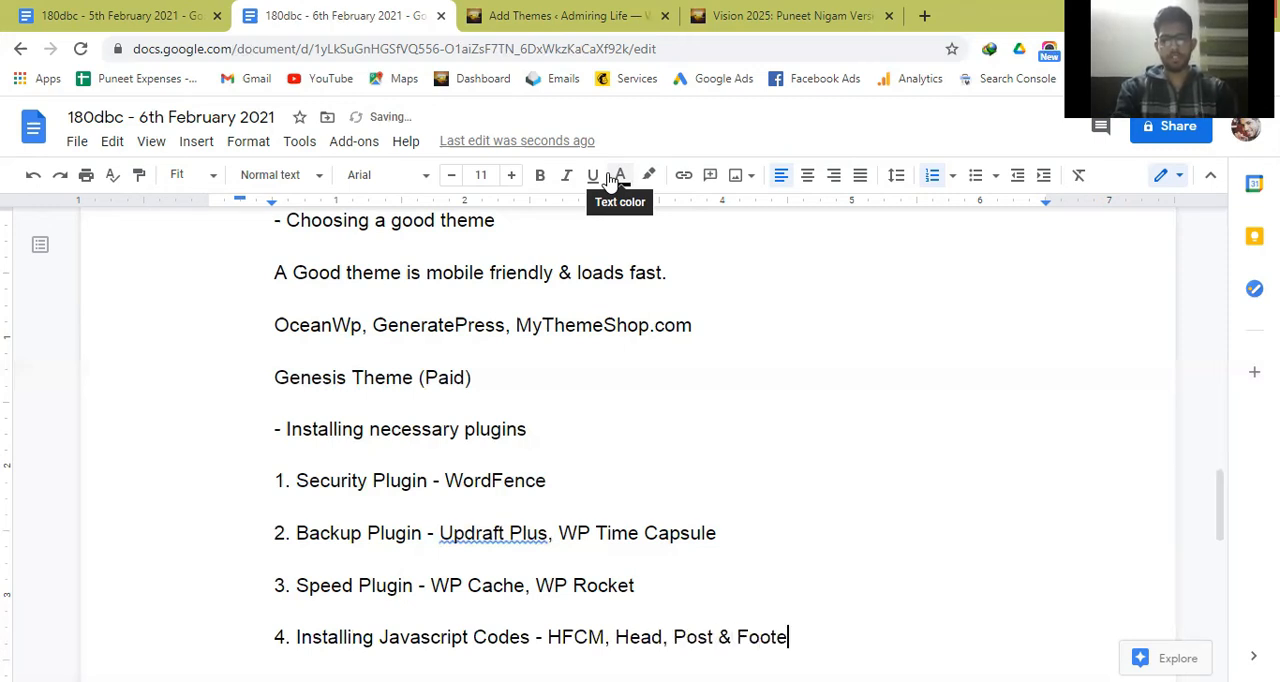
type("r Injections")
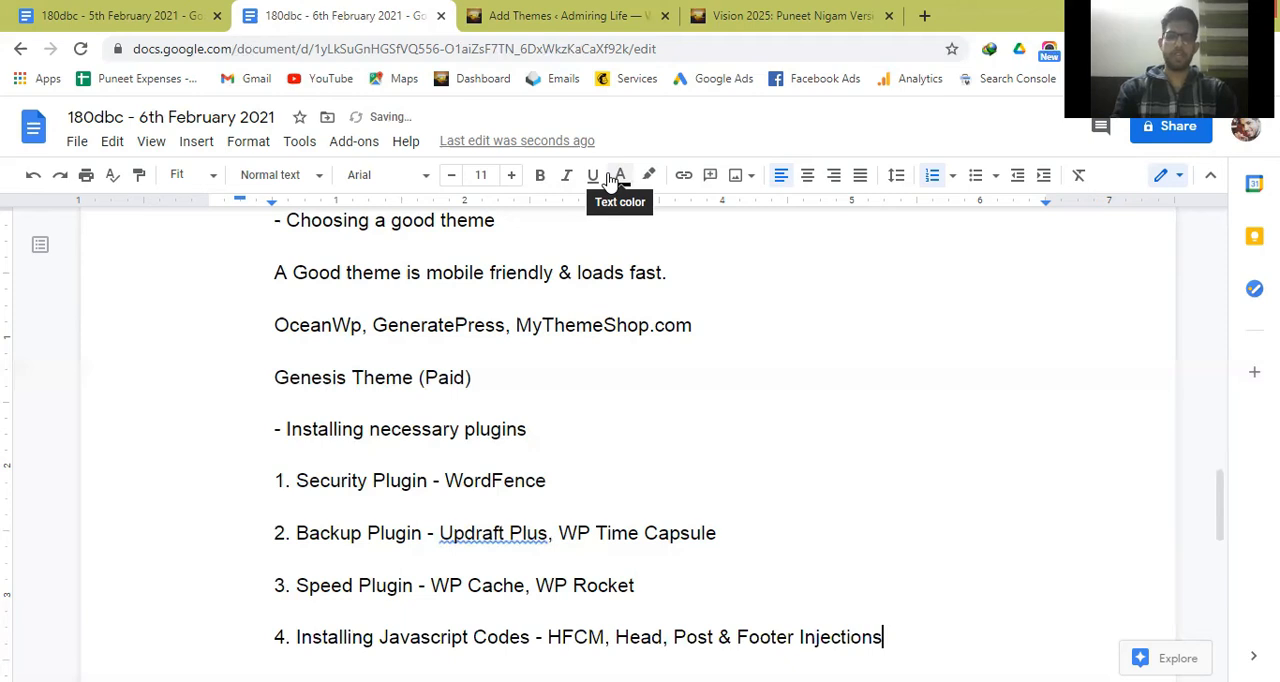
Start a new plugin line numbered "5." below the Javascript codes line.
key("Return")
key("Return")
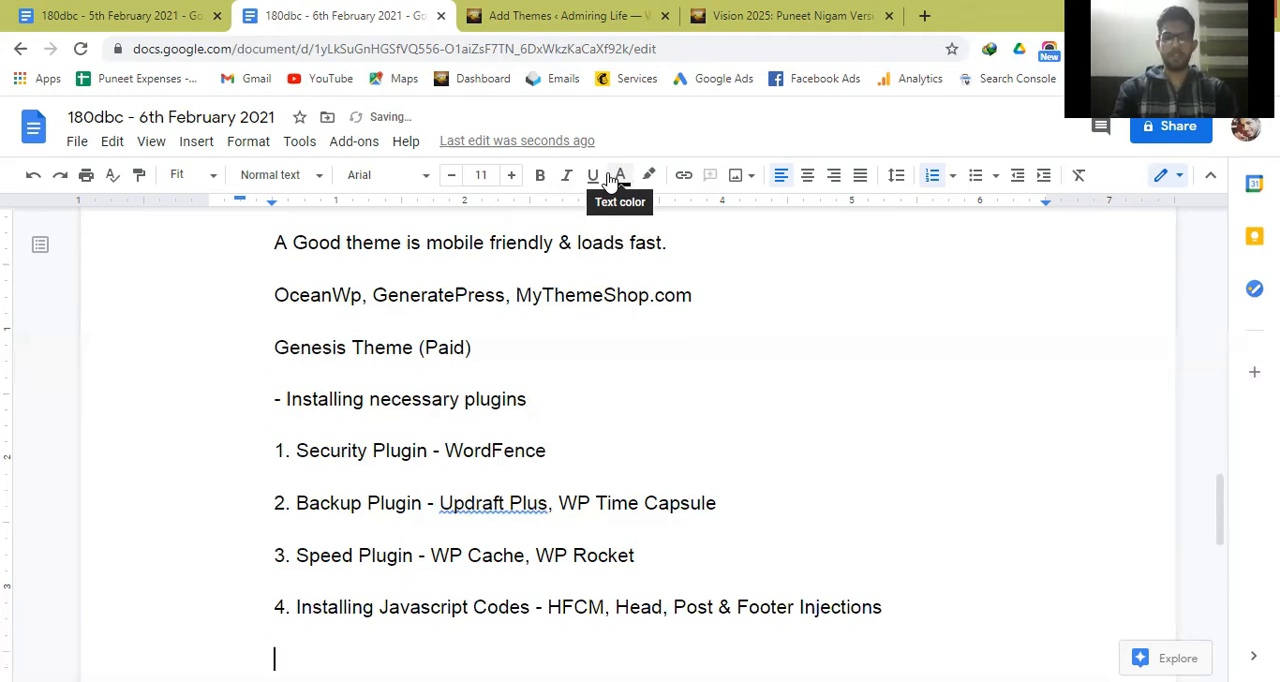
type("5. Jetpack (All Rounder Plugin")
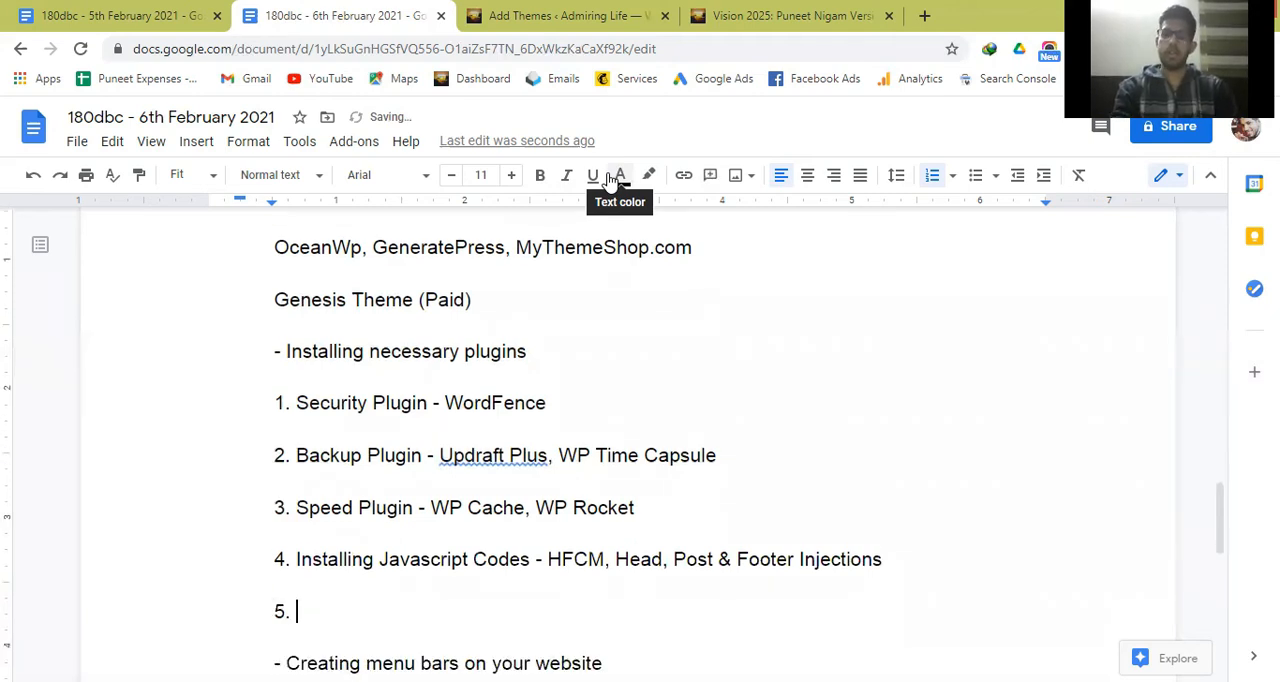
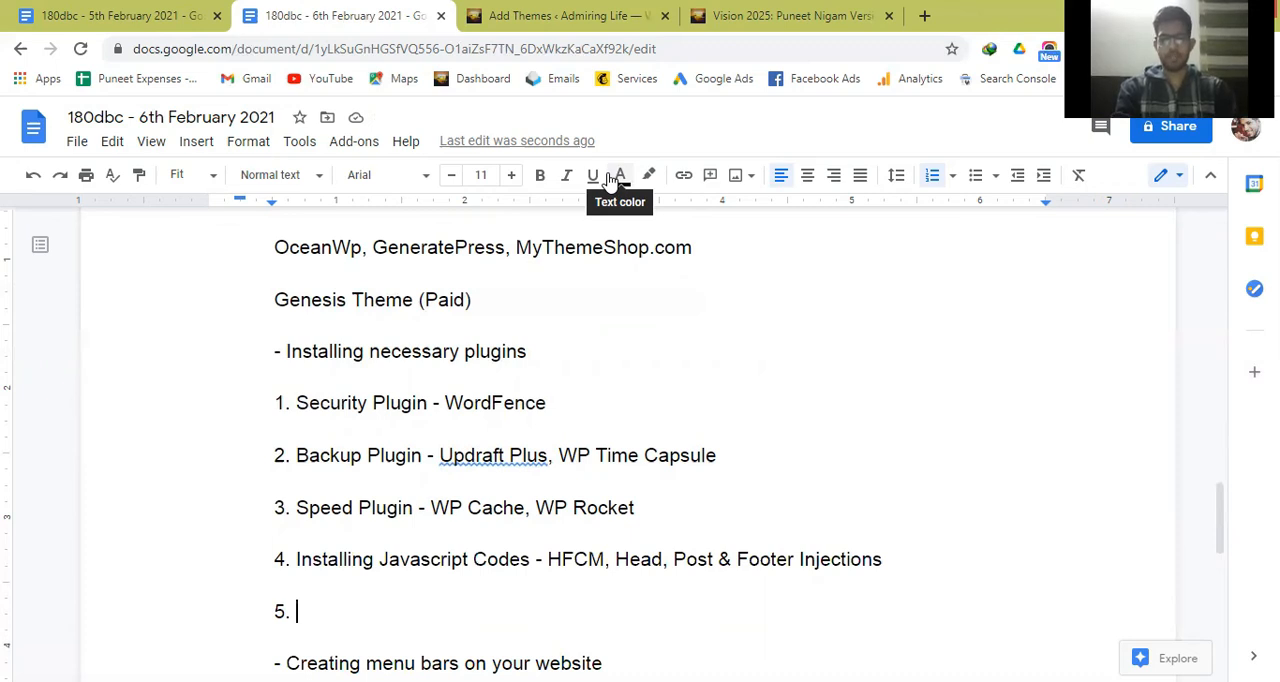
Complete the fifth plugin line with the text "Jetpack (All Rounder Plugin)".
type("Jetpack (All Rou")
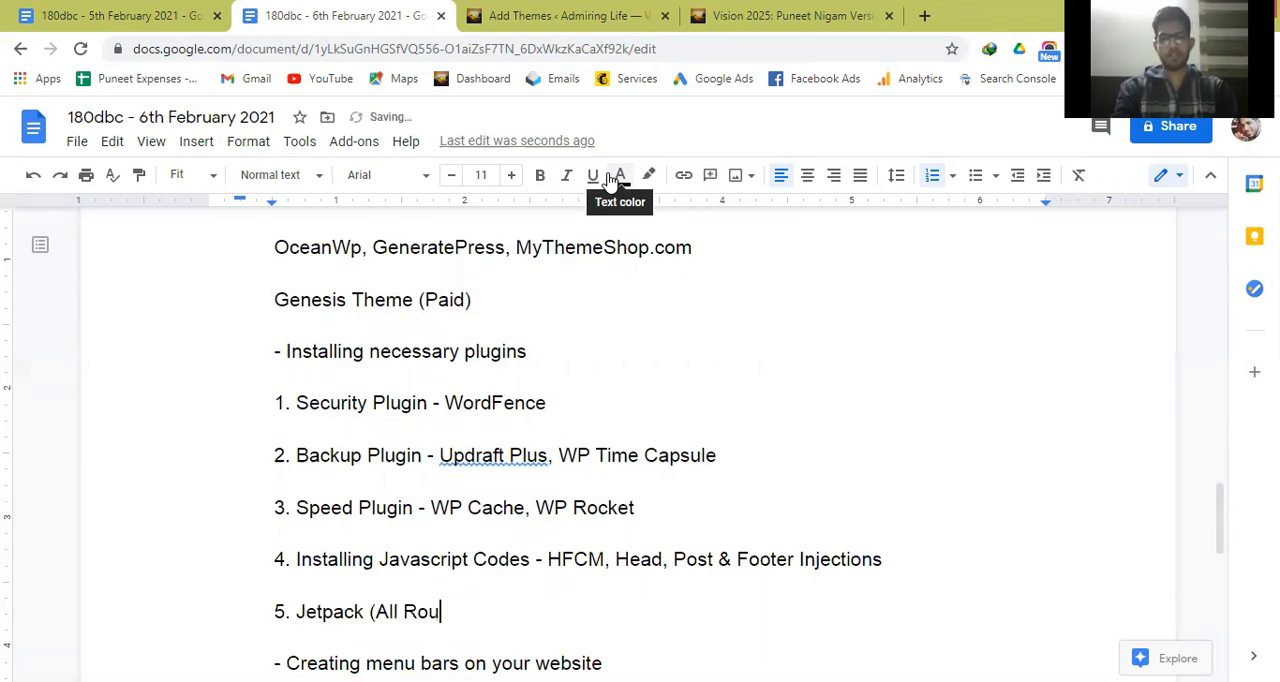
type("nder")
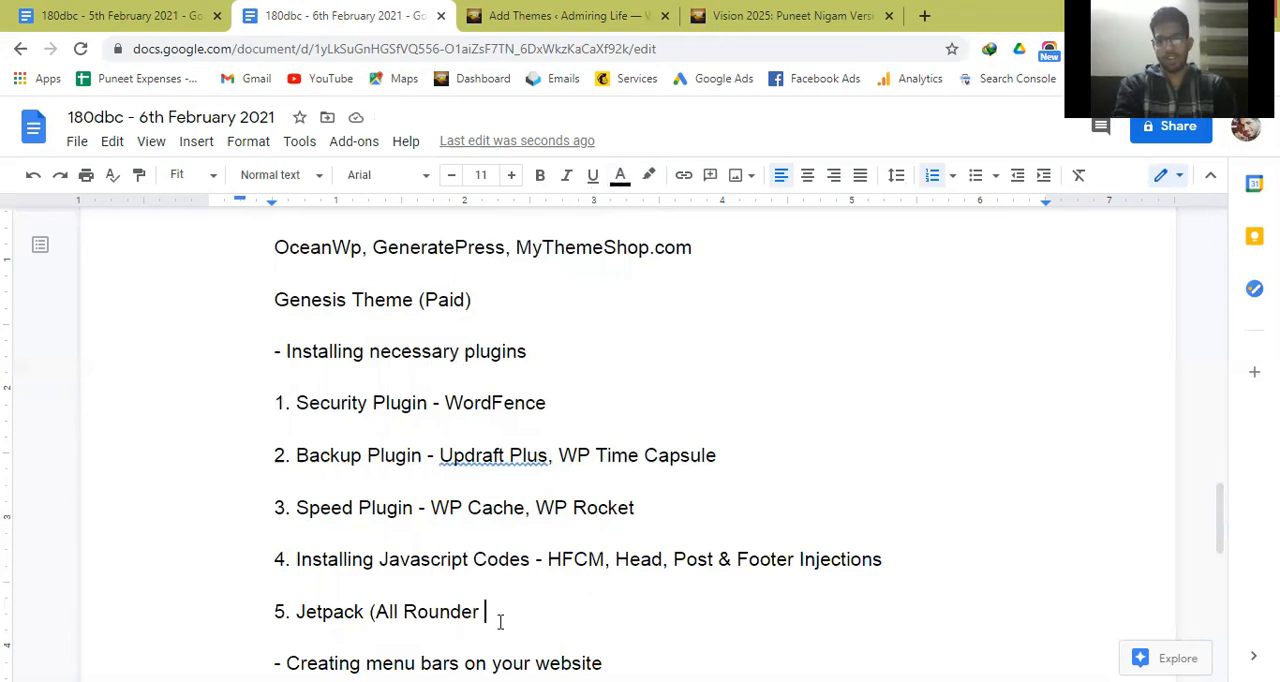
type("Plugin)")
Start a sixth plugin line below the Jetpack line with the text "6. Google Analytics,".
key("Return")
type("6.")
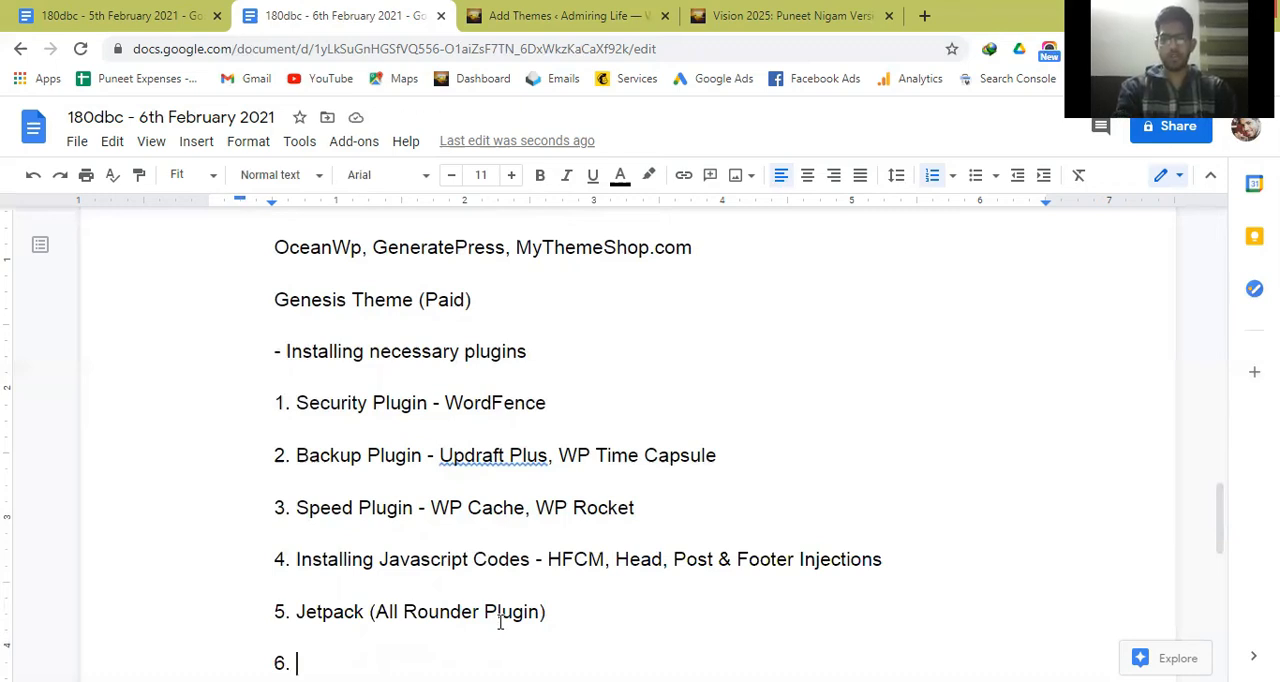
type("Google Any")
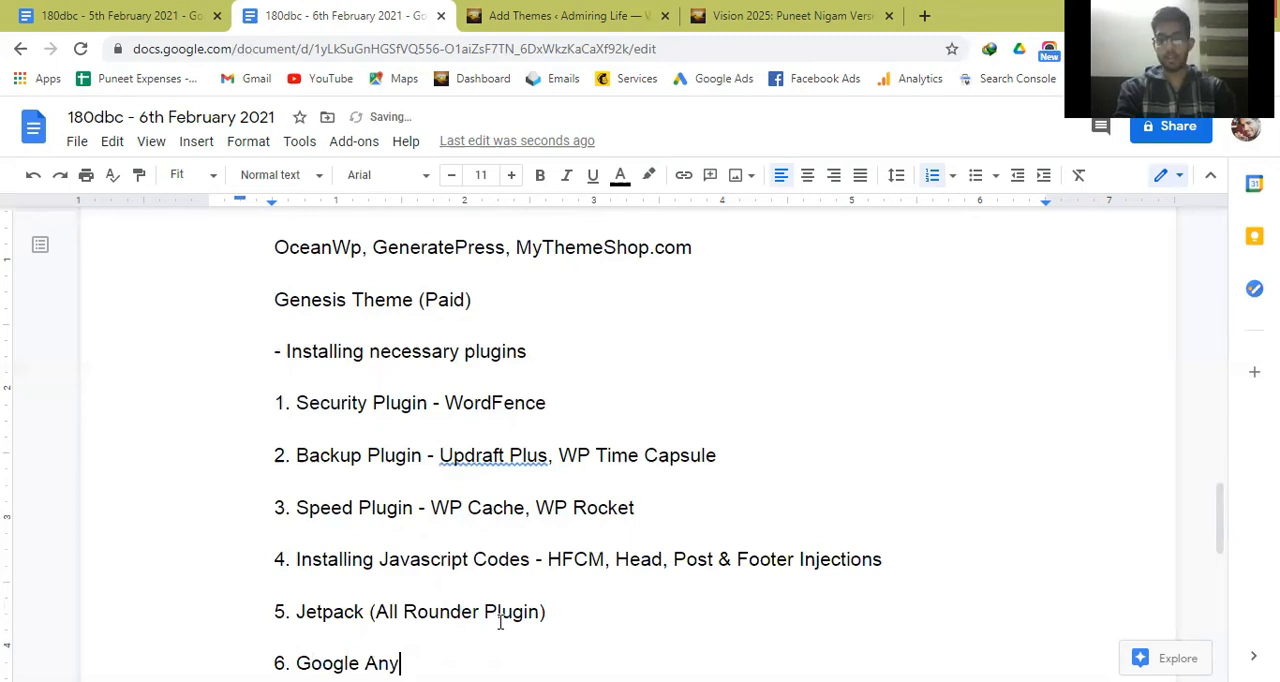
key("BackSpace")
type("altics")
key("BackSpace")
key("BackSpace")
key("BackSpace")
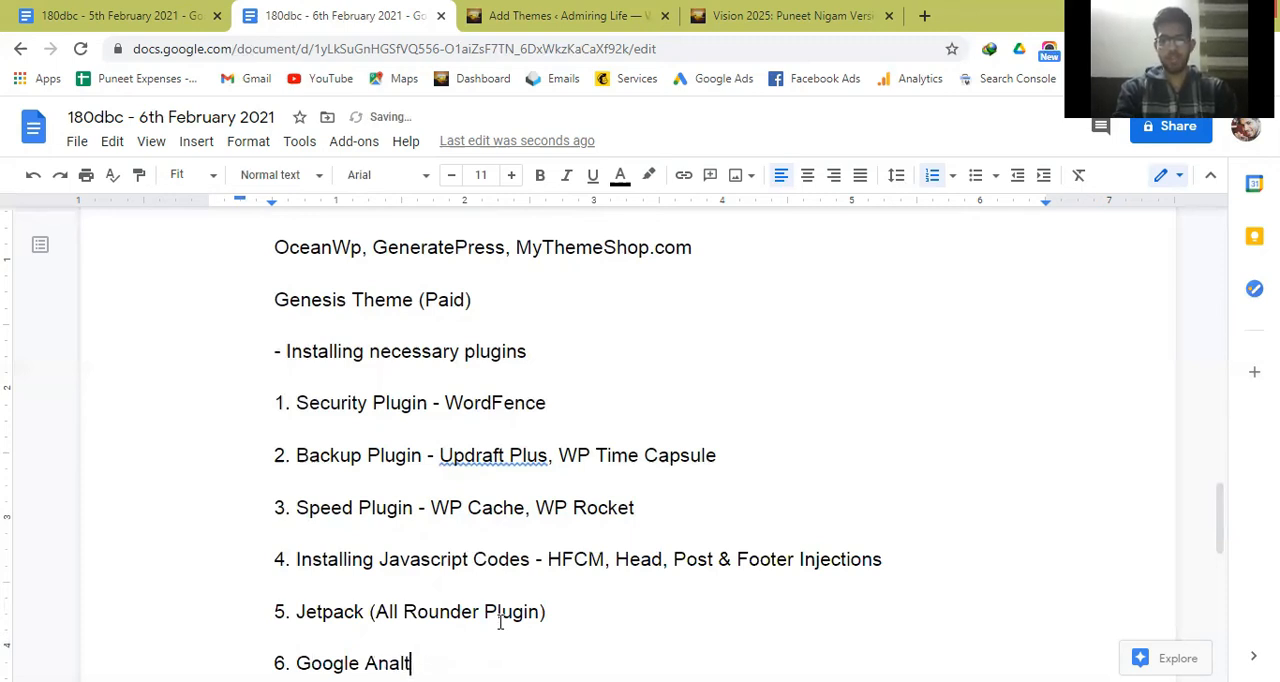
key("BackSpace")
type("ytics, Go")
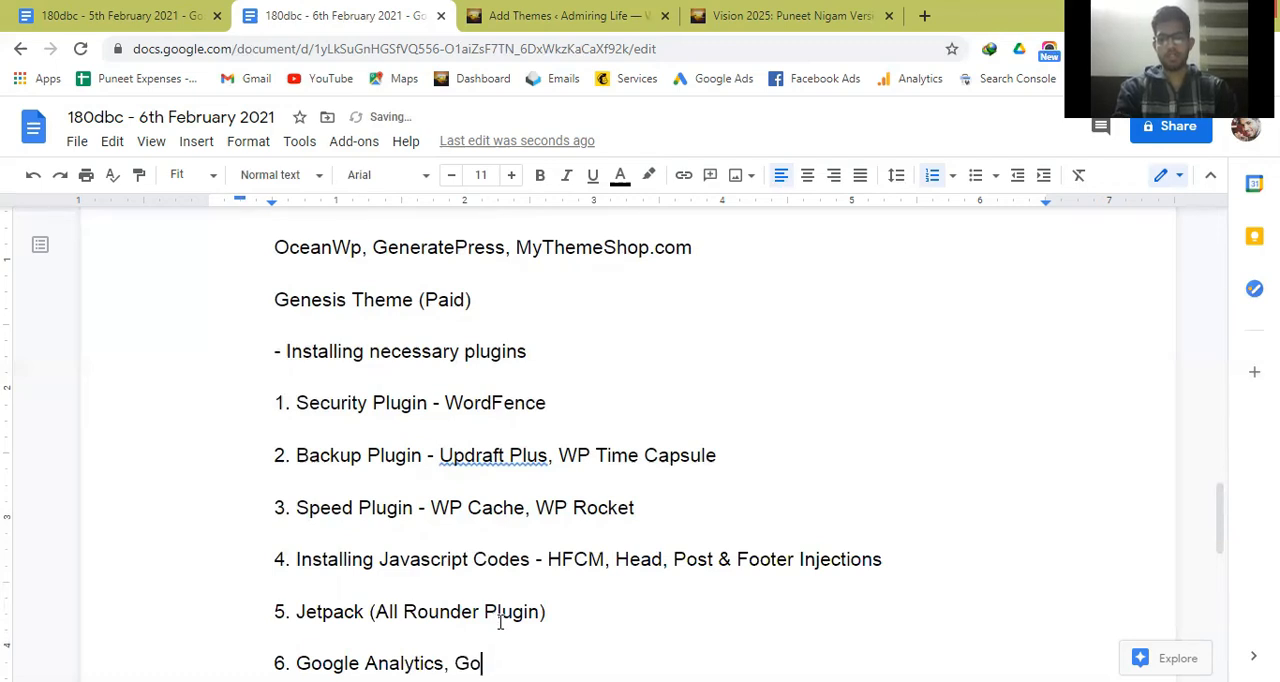
type("ogle Searc")
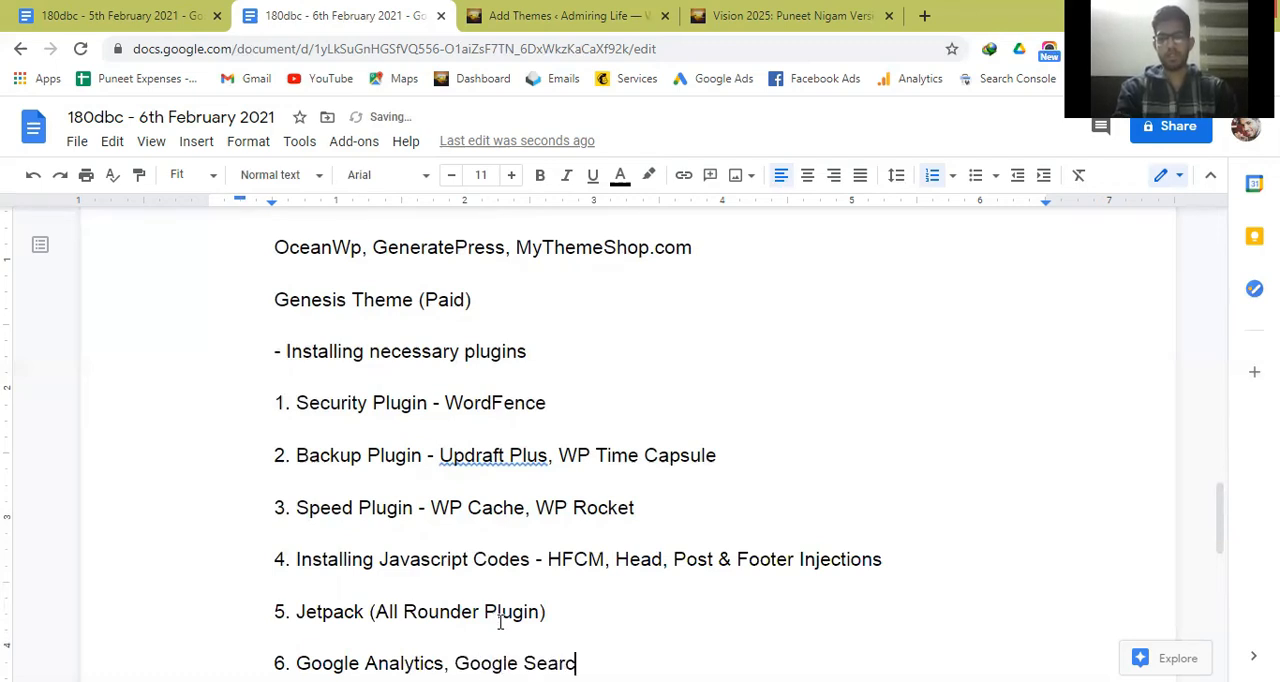
type("h COns")
Add "Google Search Console" after Google Analytics on the sixth plugin line, without a trailing comma.
key("BackSpace")
key("BackSpace")
key("BackSpace")
type("onsole,")
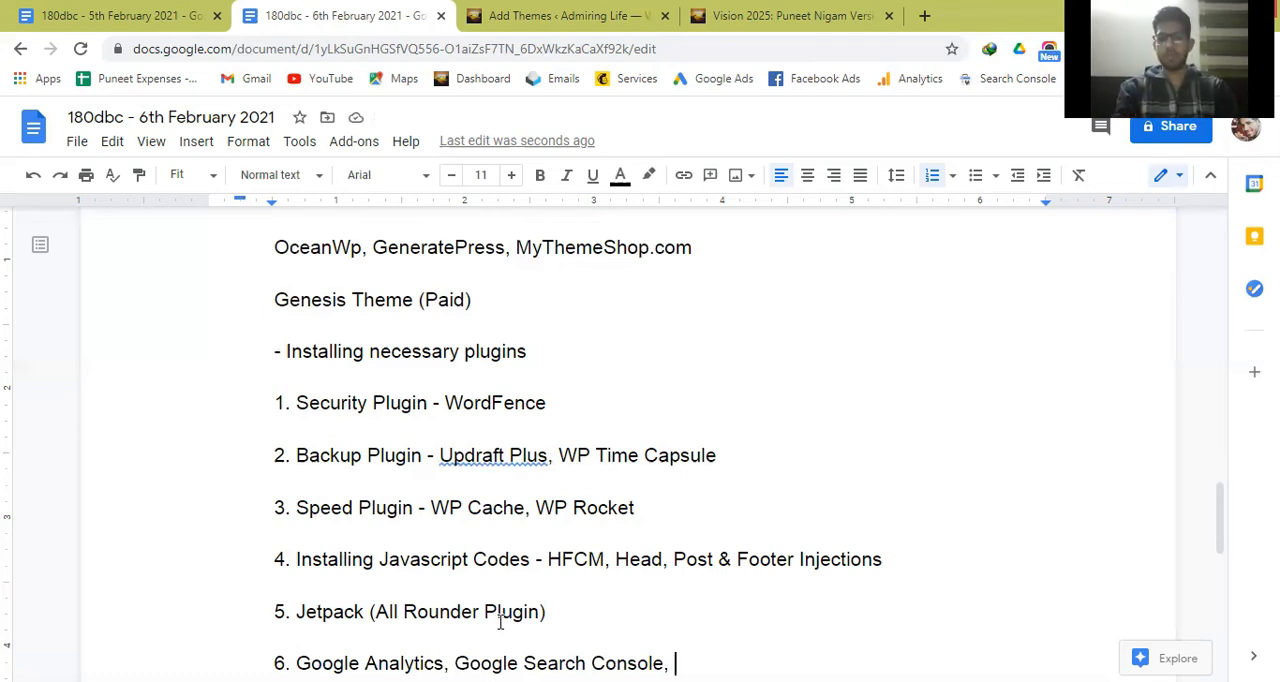
key("BackSpace")
key("BackSpace")
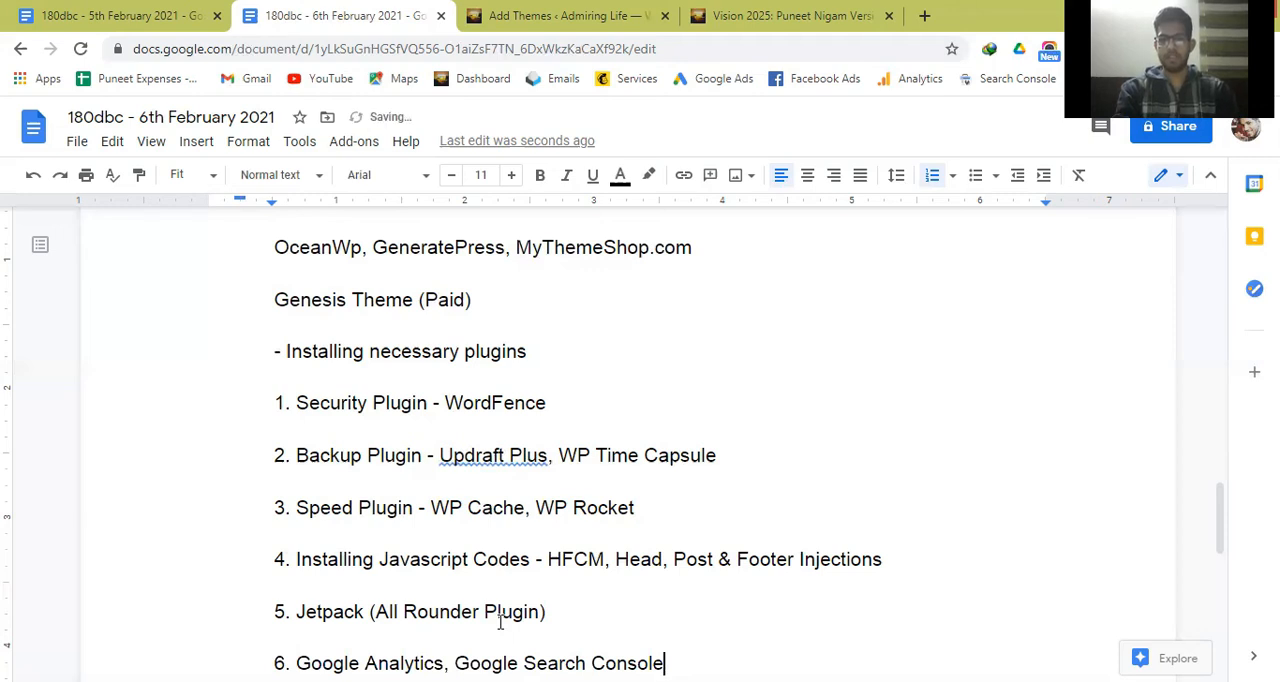
Complete the Google Analytics and Search Console line with "- Google Site Kit".
type("- ")
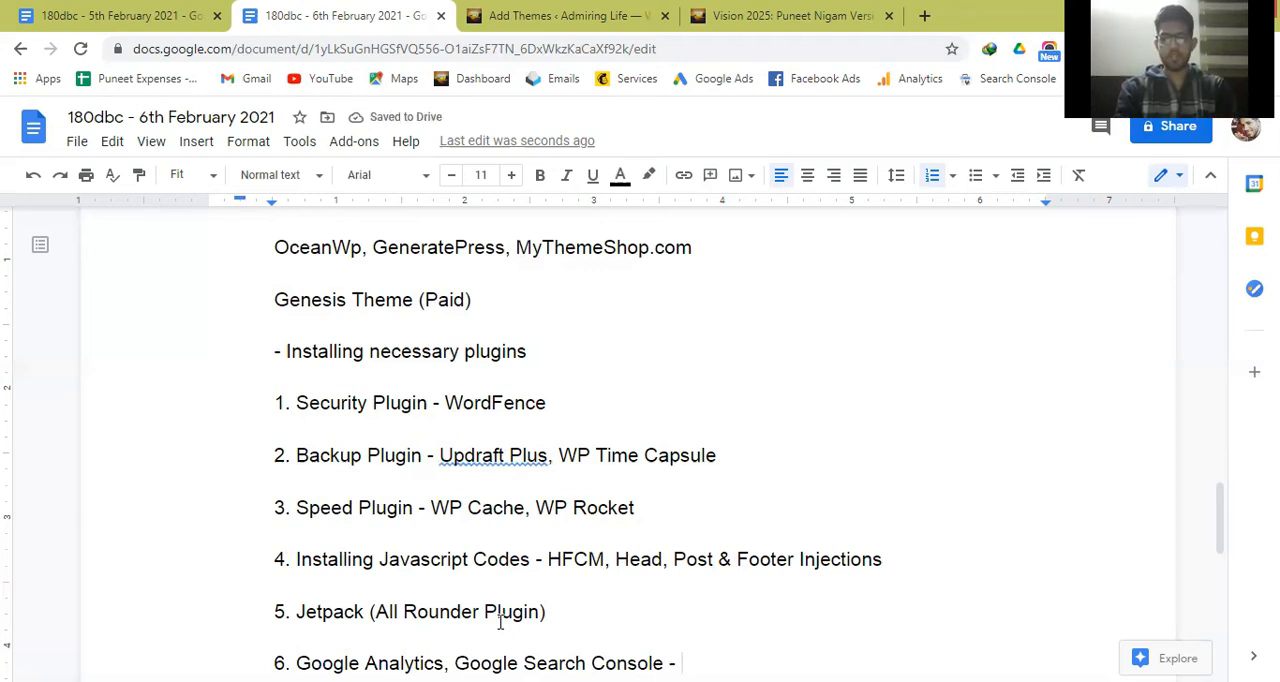
type("Google Site Kit")
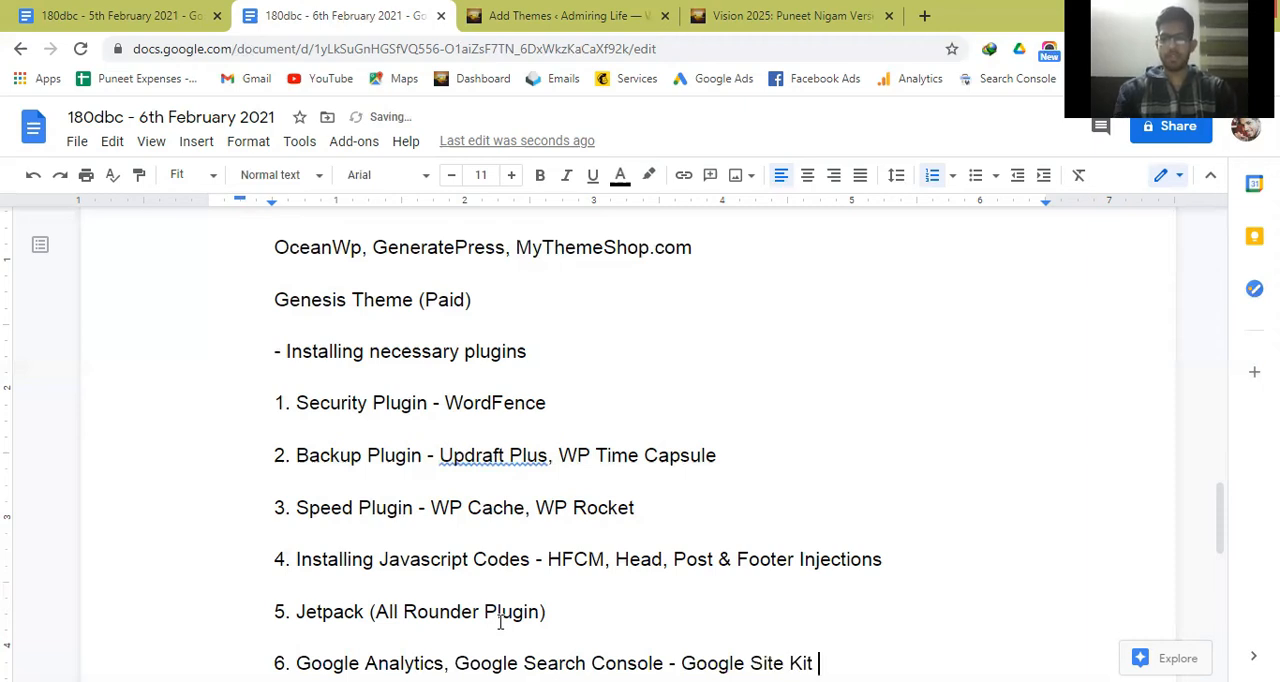
key("Left")
key("Left")
key("Left")
key("Left")
key("Left")
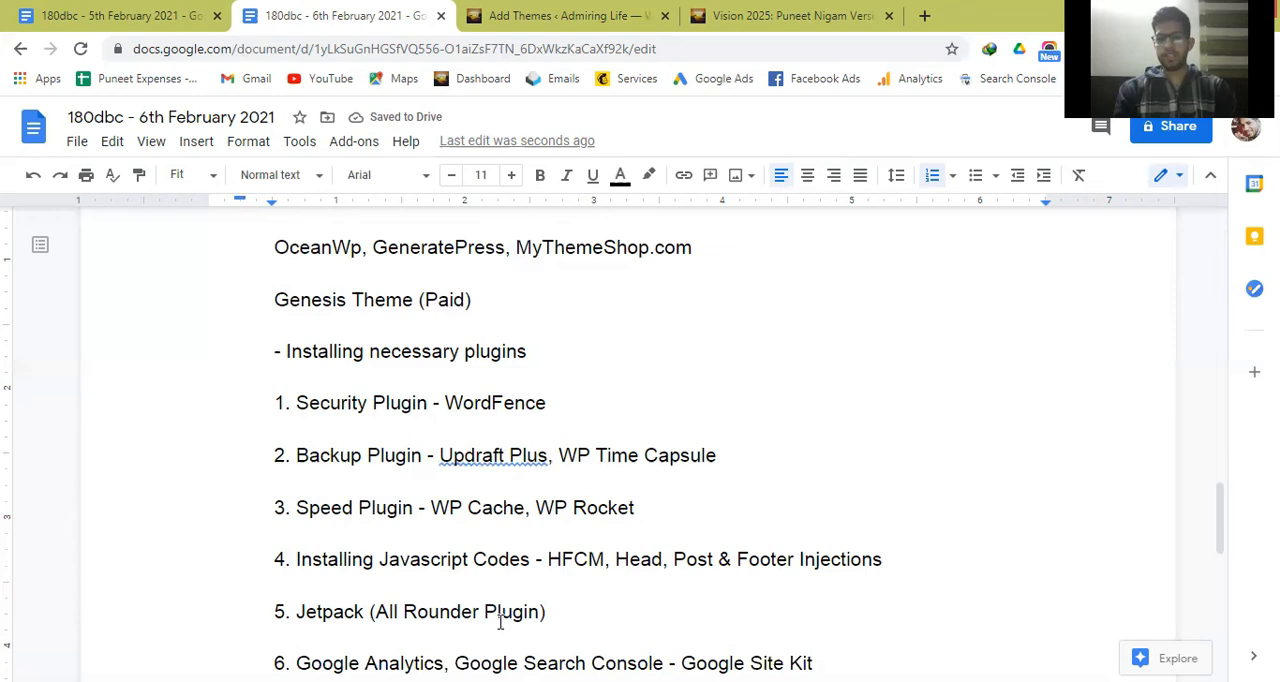
key("End")
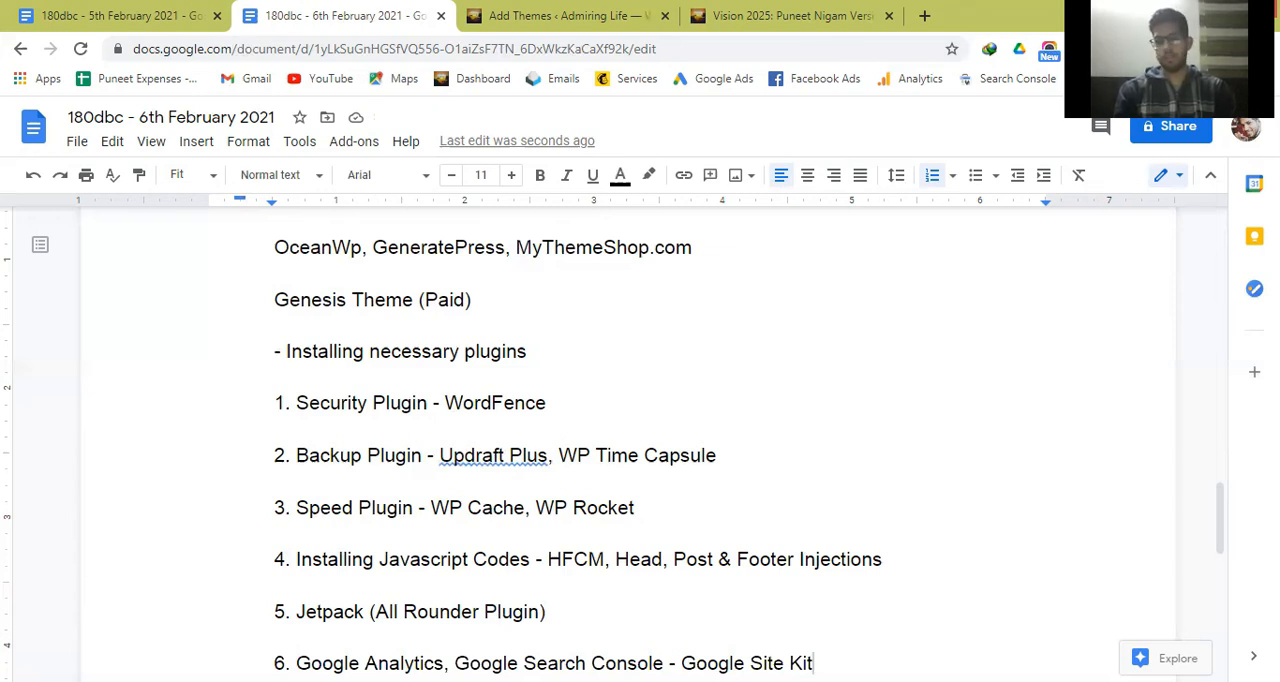
Start a seventh plugin line with the correctly spelled text "7. Email Subscription Form" below the Google Site Kit line.
key("Return")
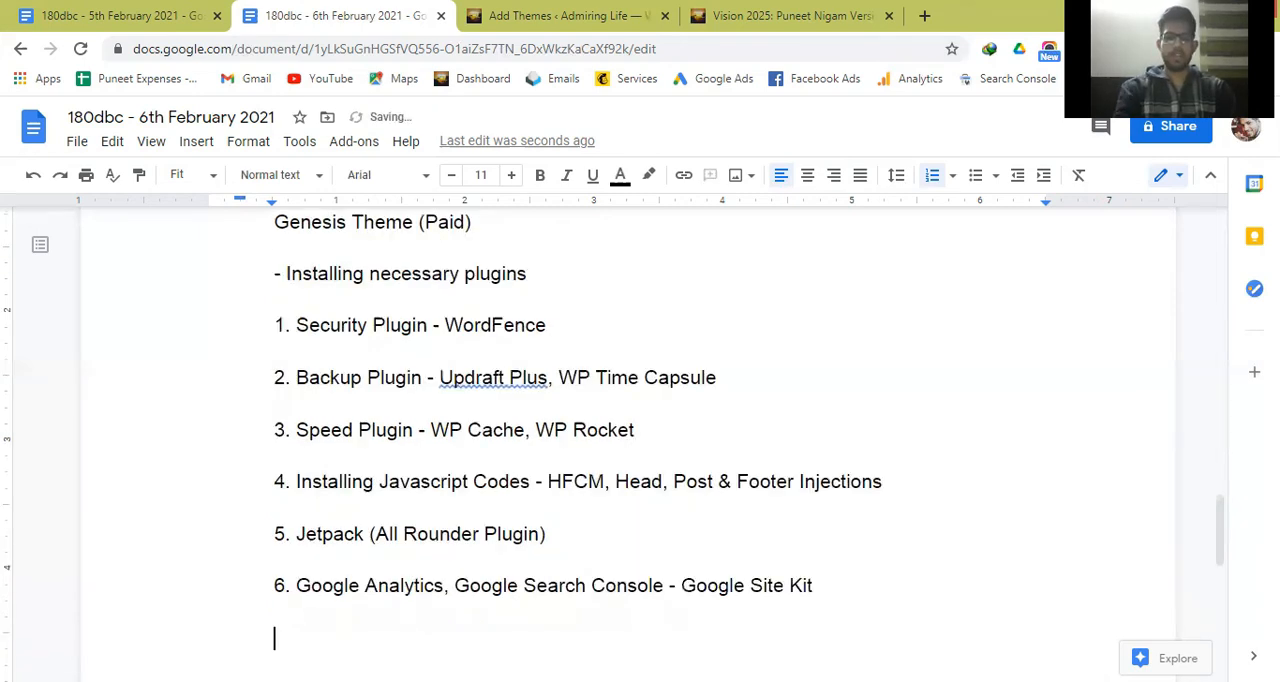
type("7.")
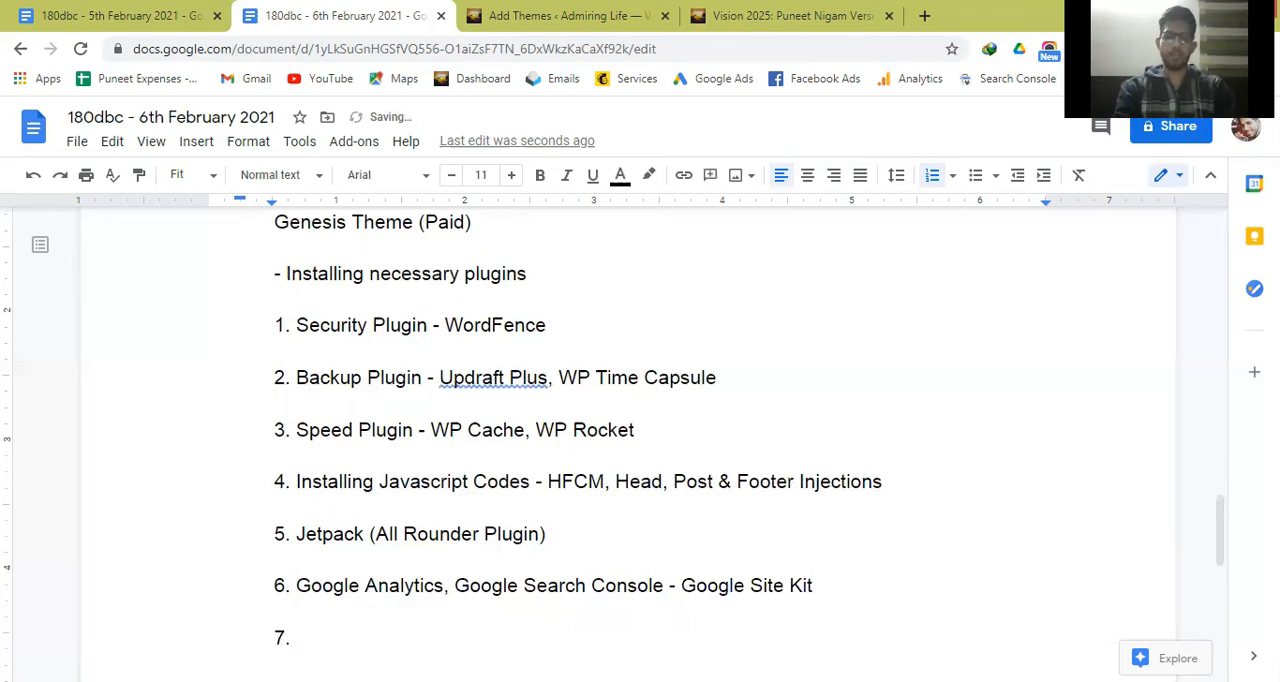
type(" Emai")
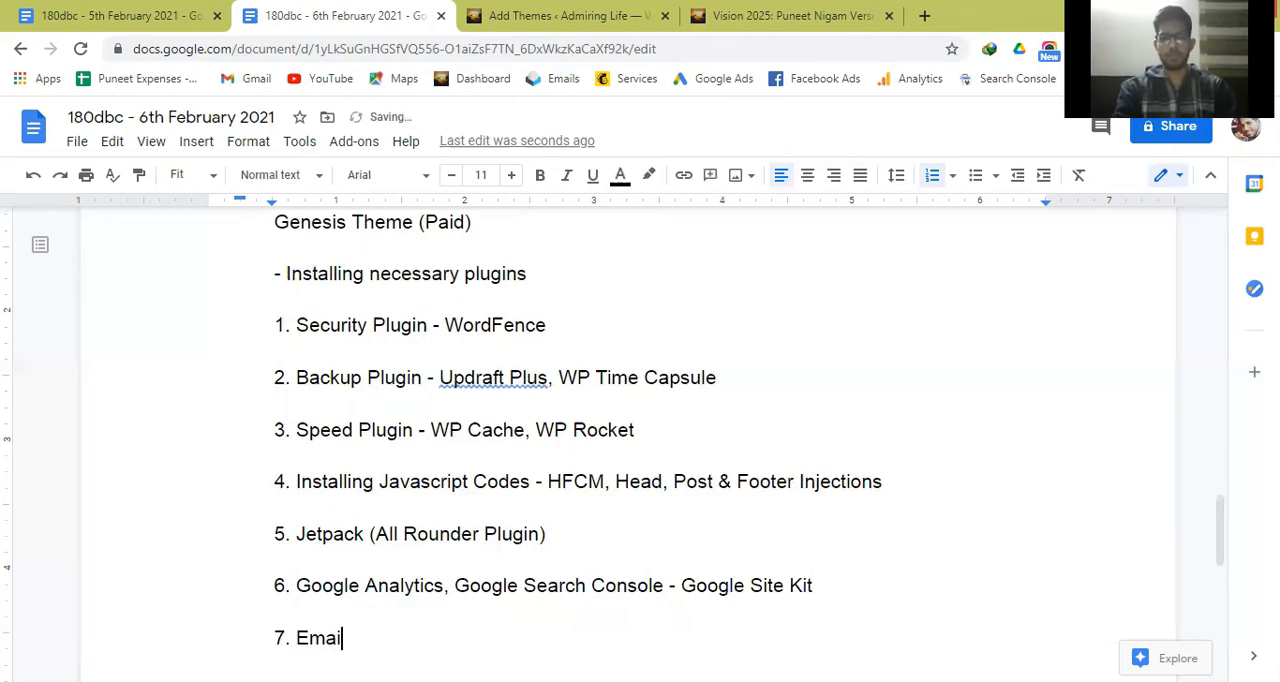
type("l Subcripti")
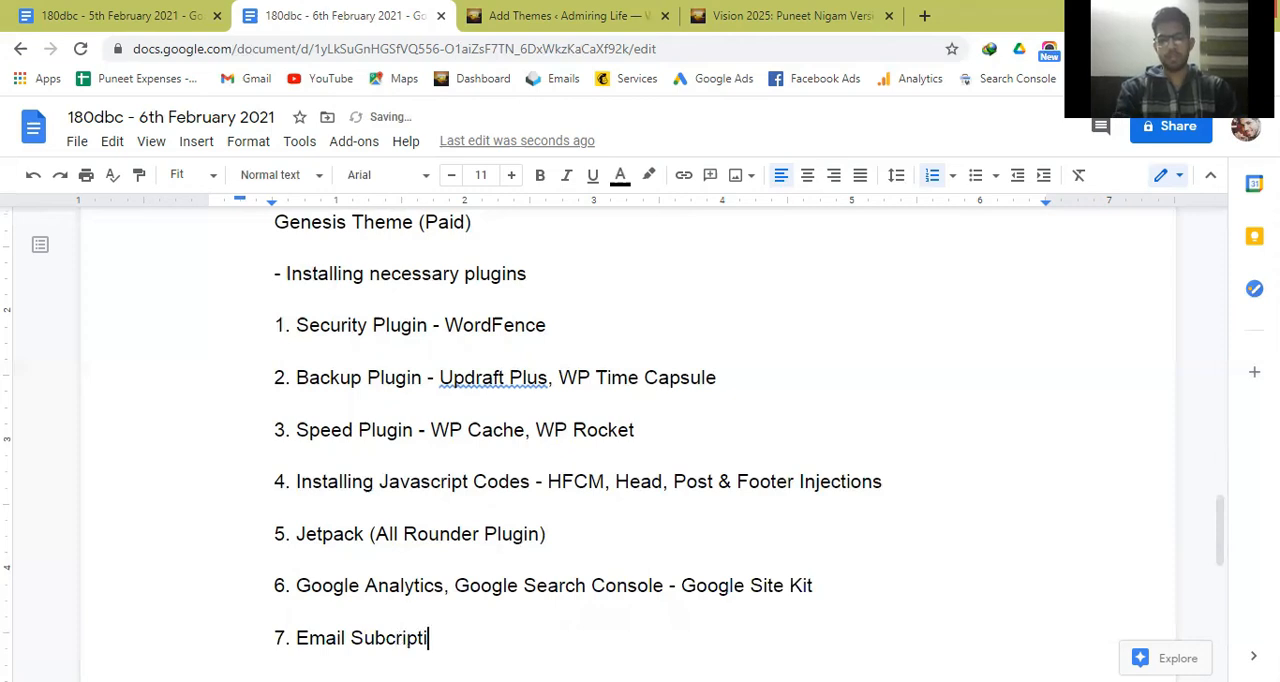
type("on FO")
key("BackSpace")
type("orm")
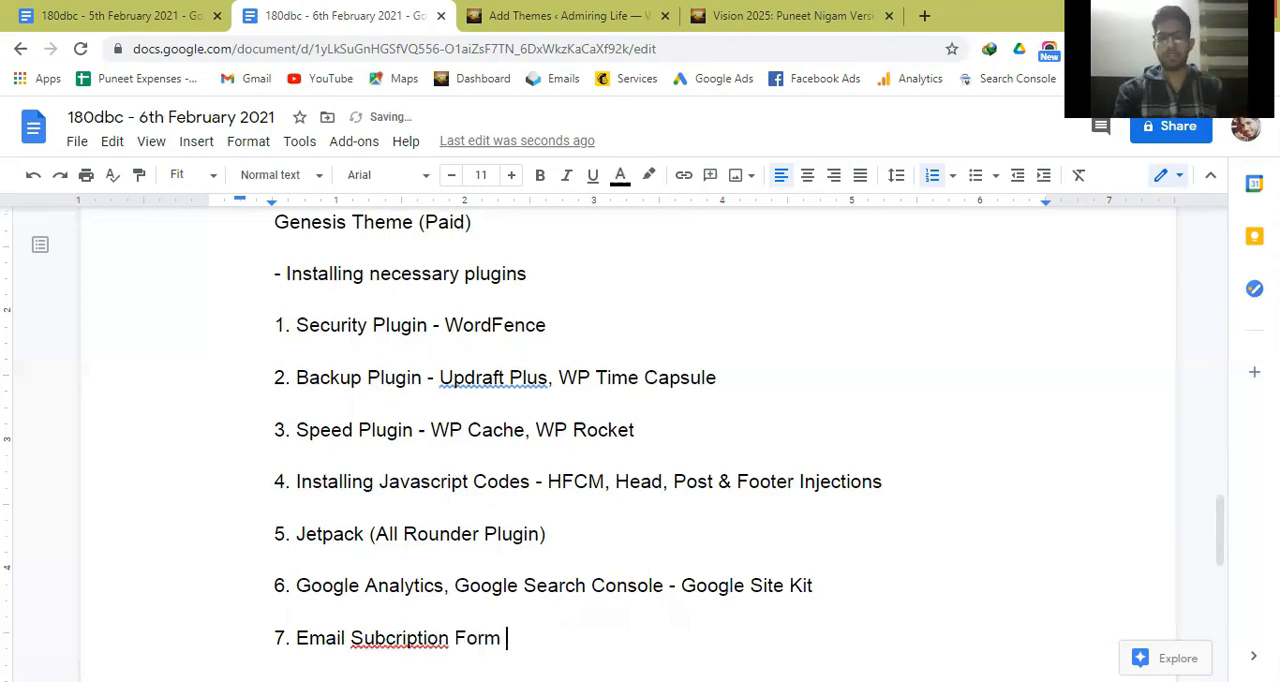
left_click(455, 638)
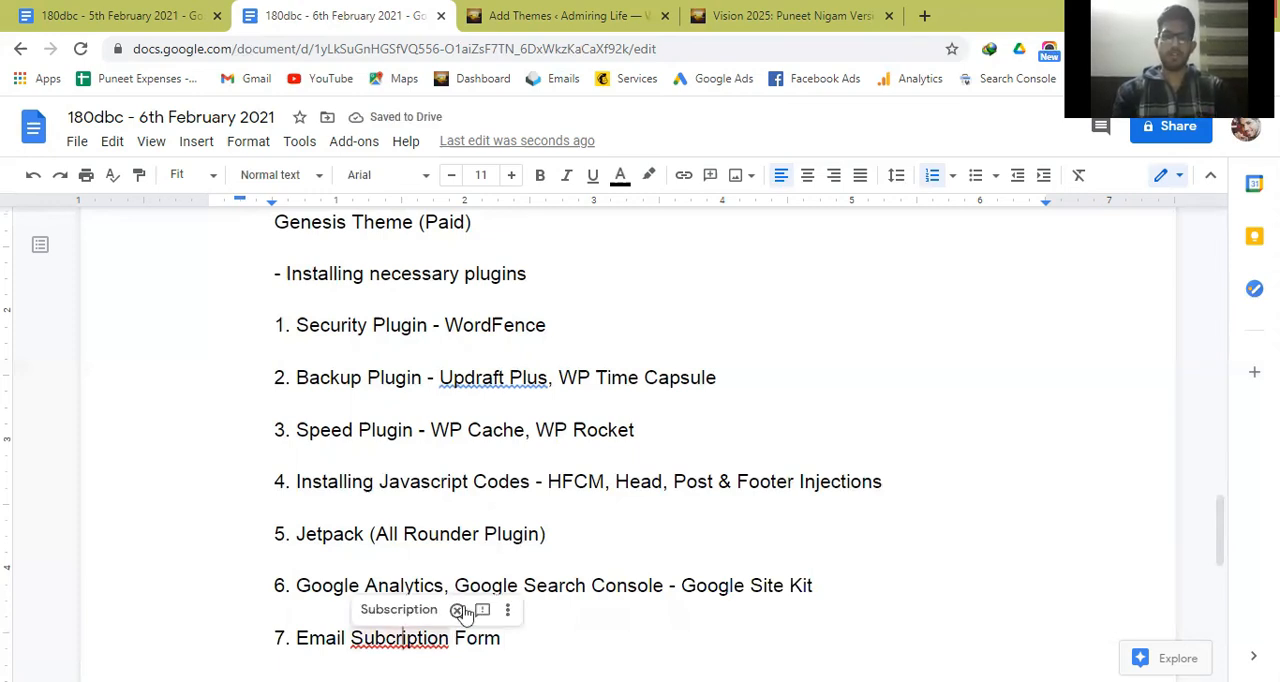
left_click(539, 652)
Add "- Contact Form 7, Elementor," after Email Subscription Form on the seventh plugin line.
type("- ")
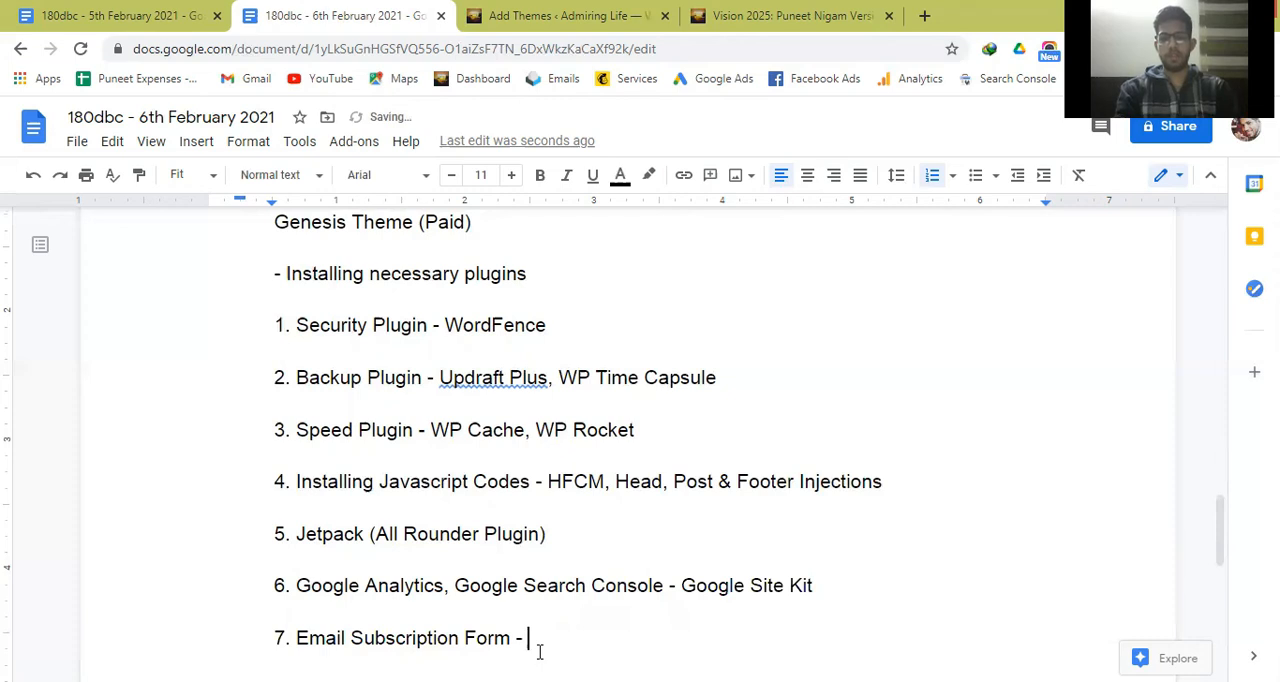
type("Contact ")
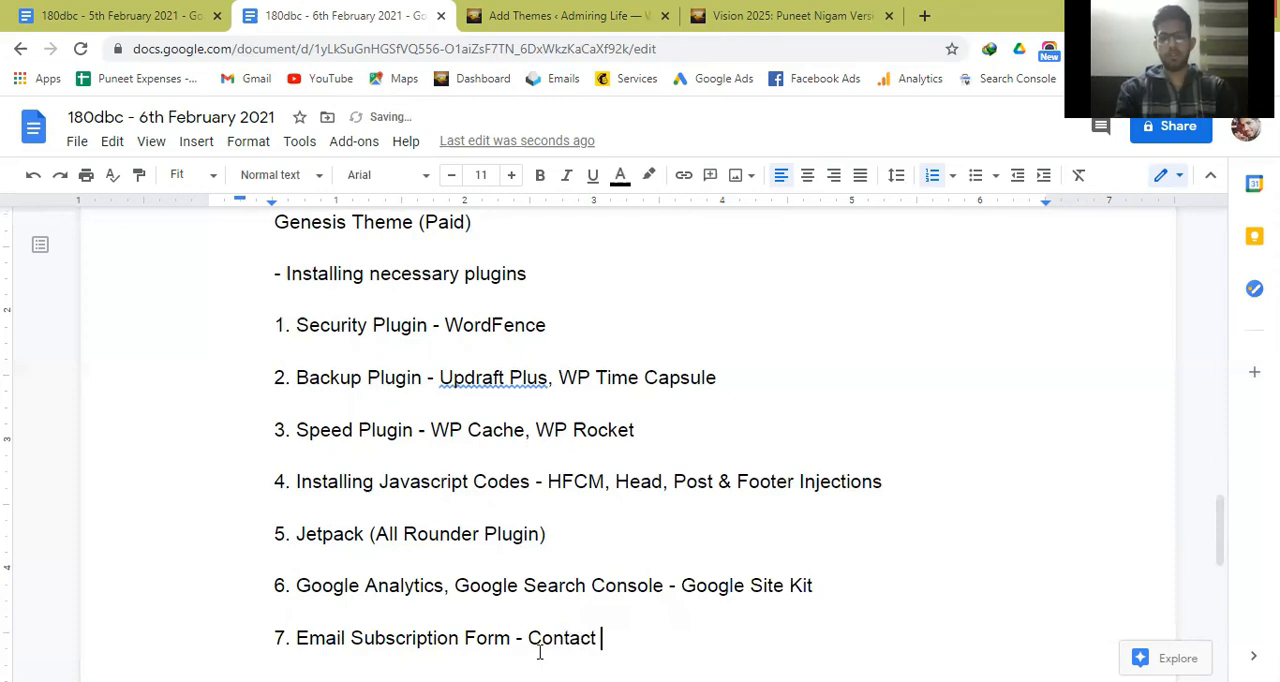
type("FOrm")
key("BackSpace")
key("BackSpace")
key("BackSpace")
type("orm 7, Elementor, ")
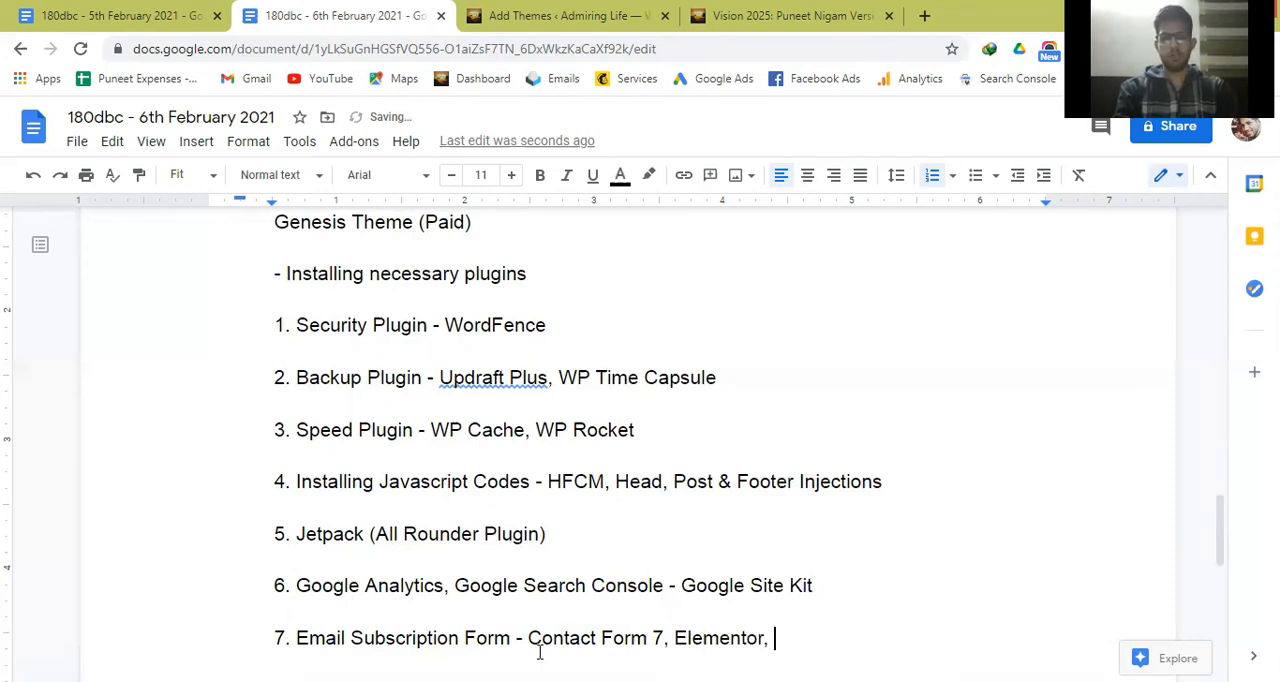
type("WP Forms")
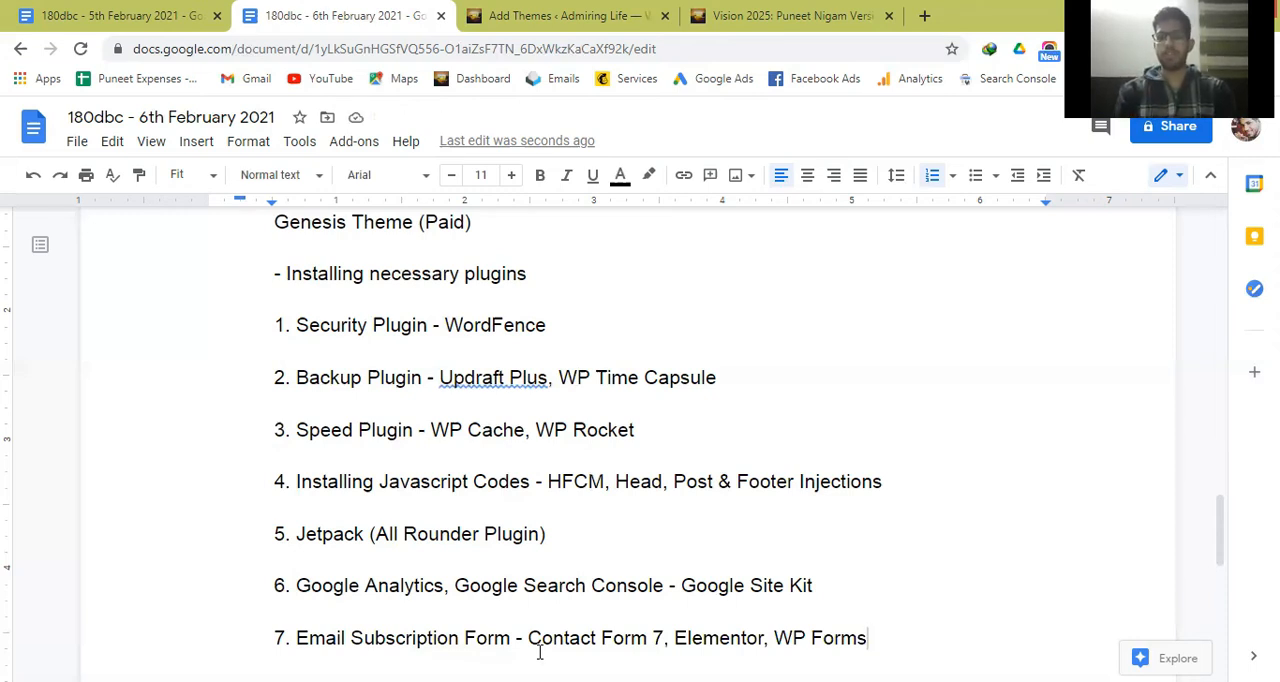
Complete the list of email form plugins on the seventh line with "WP Forms, MailChimp.".
type(".")
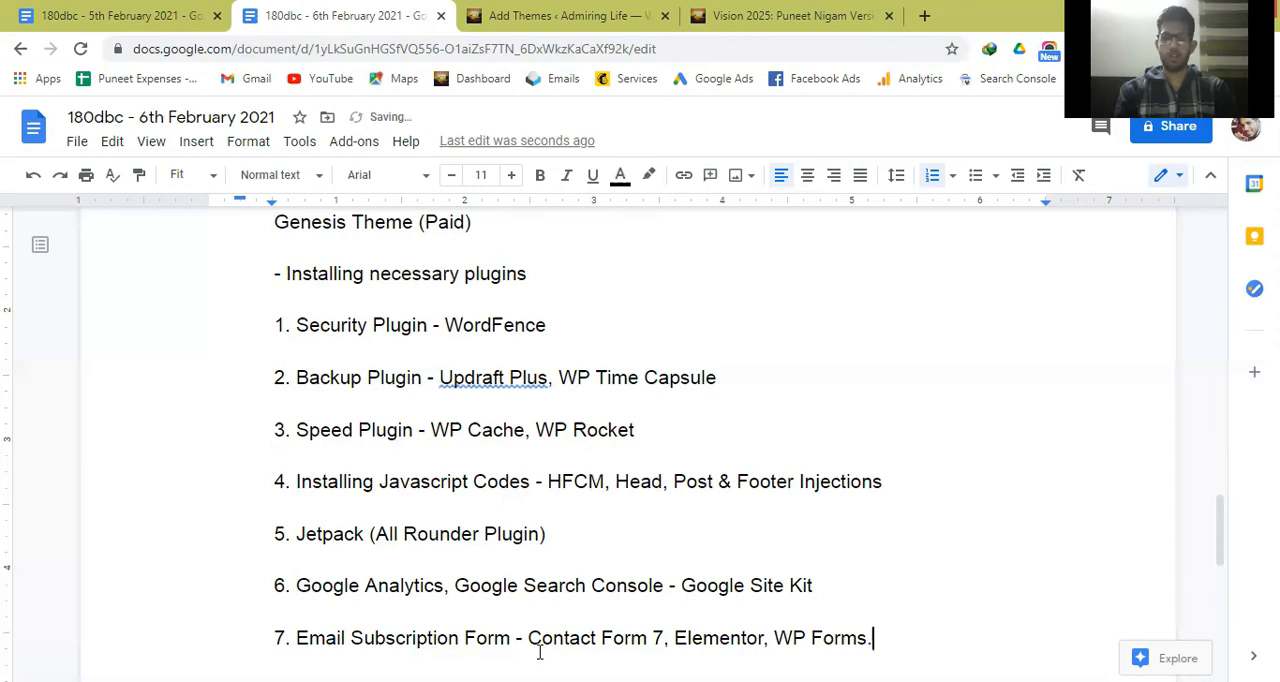
key("BackSpace")
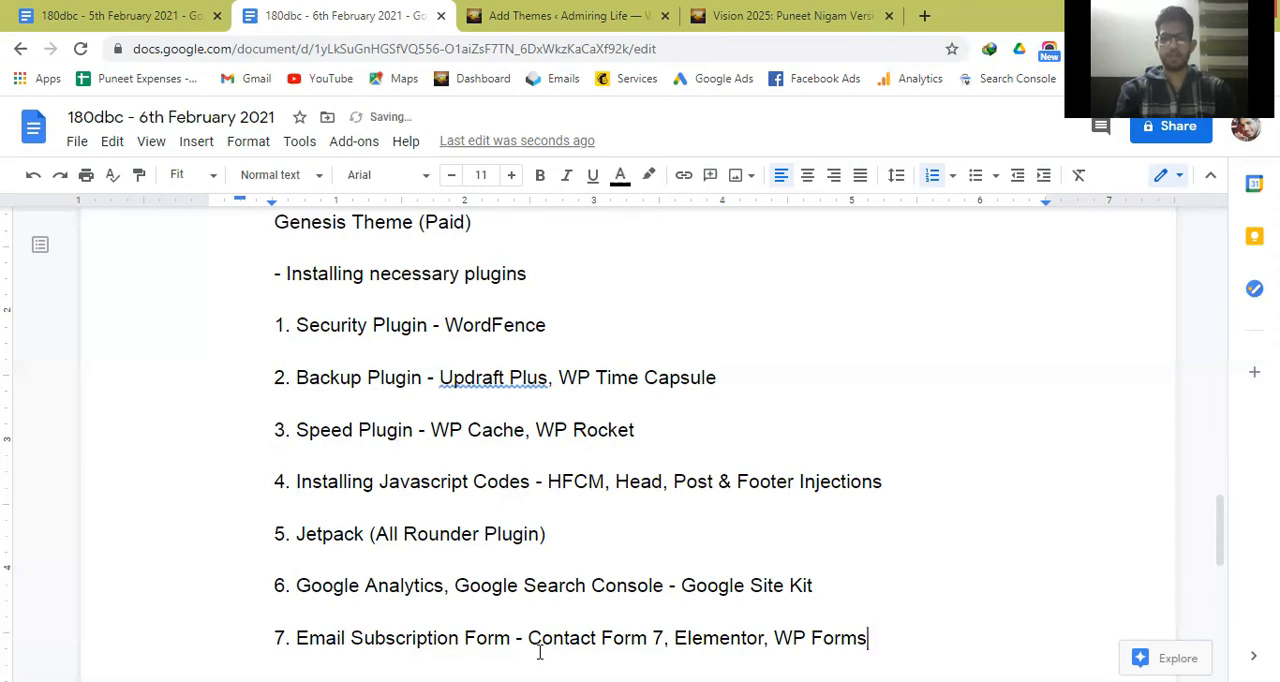
type(", Mail")
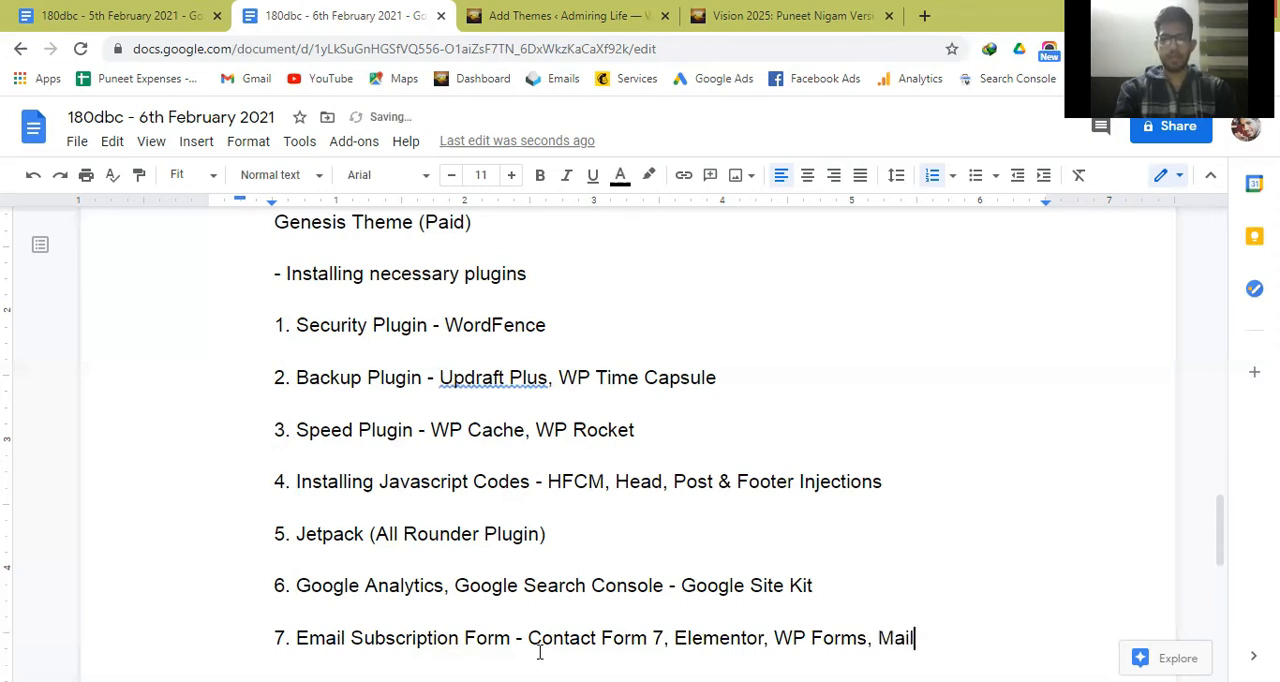
type("Chimp.")
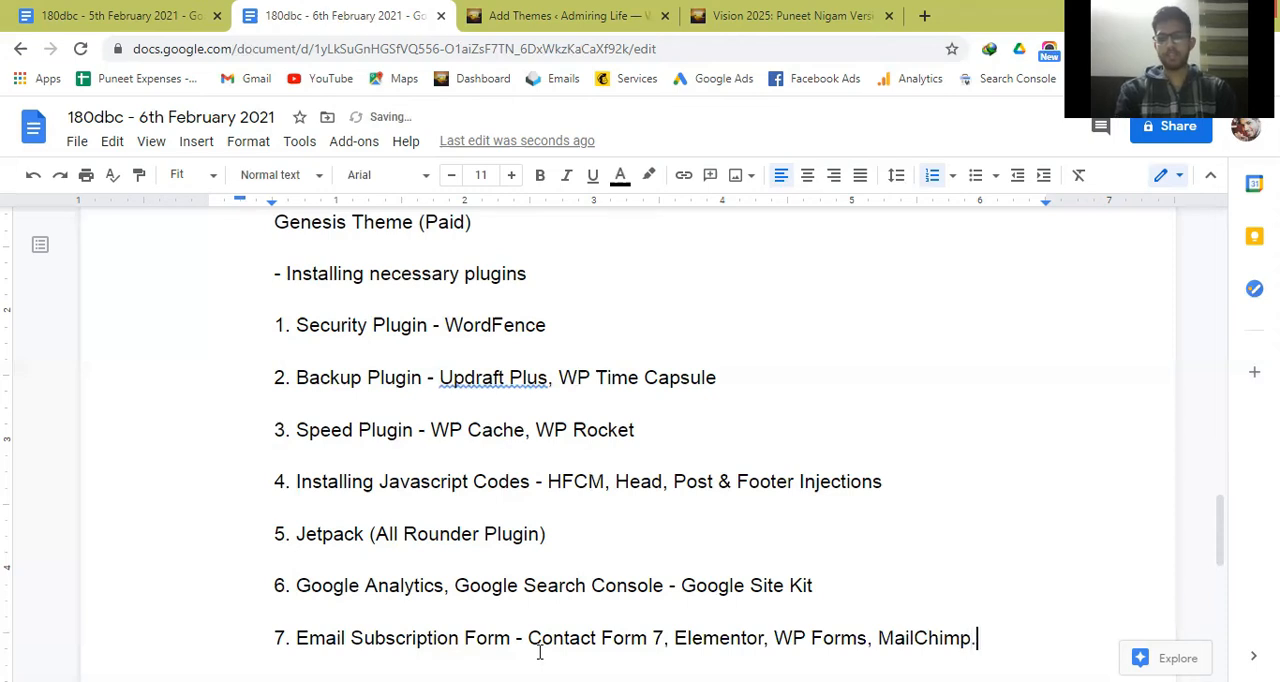
key("Left")
key("Left")
key("Left")
key("Left")
key("Left")
key("Left")
key("Left")
key("Left")
key("Left")
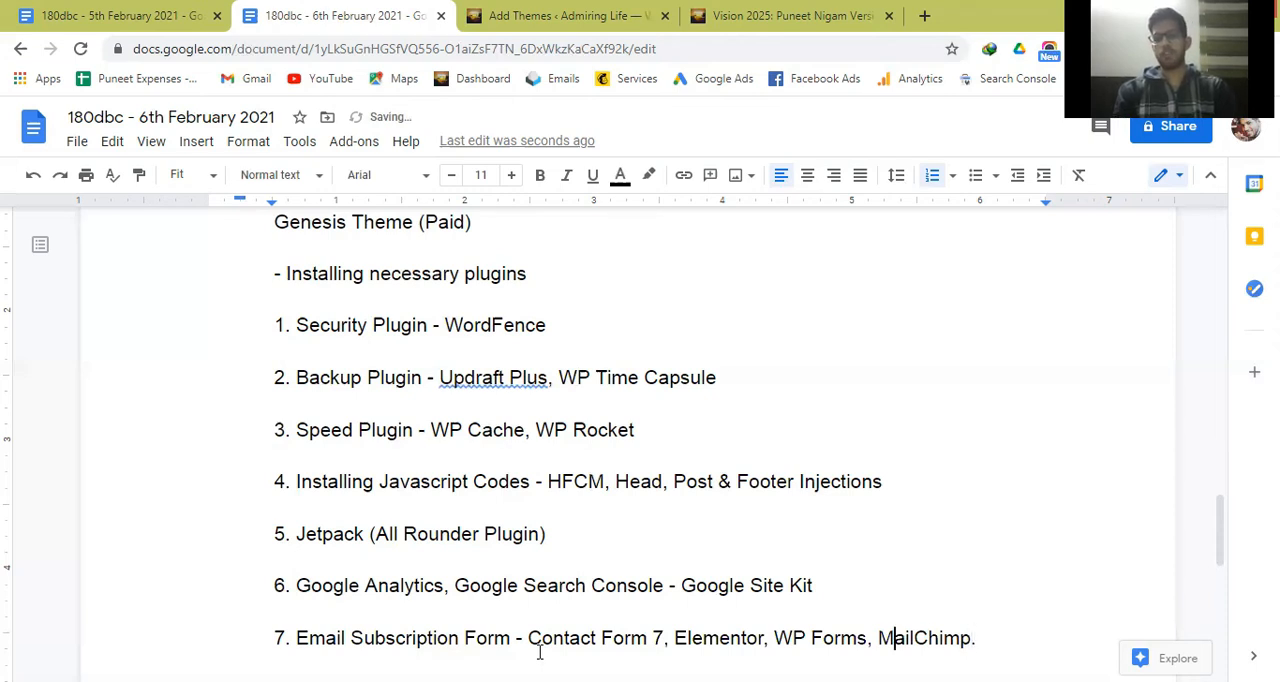
key("Right")
key("Right")
key("Right")
key("Right")
key("Right")
key("Right")
key("Right")
key("Right")
key("Right")
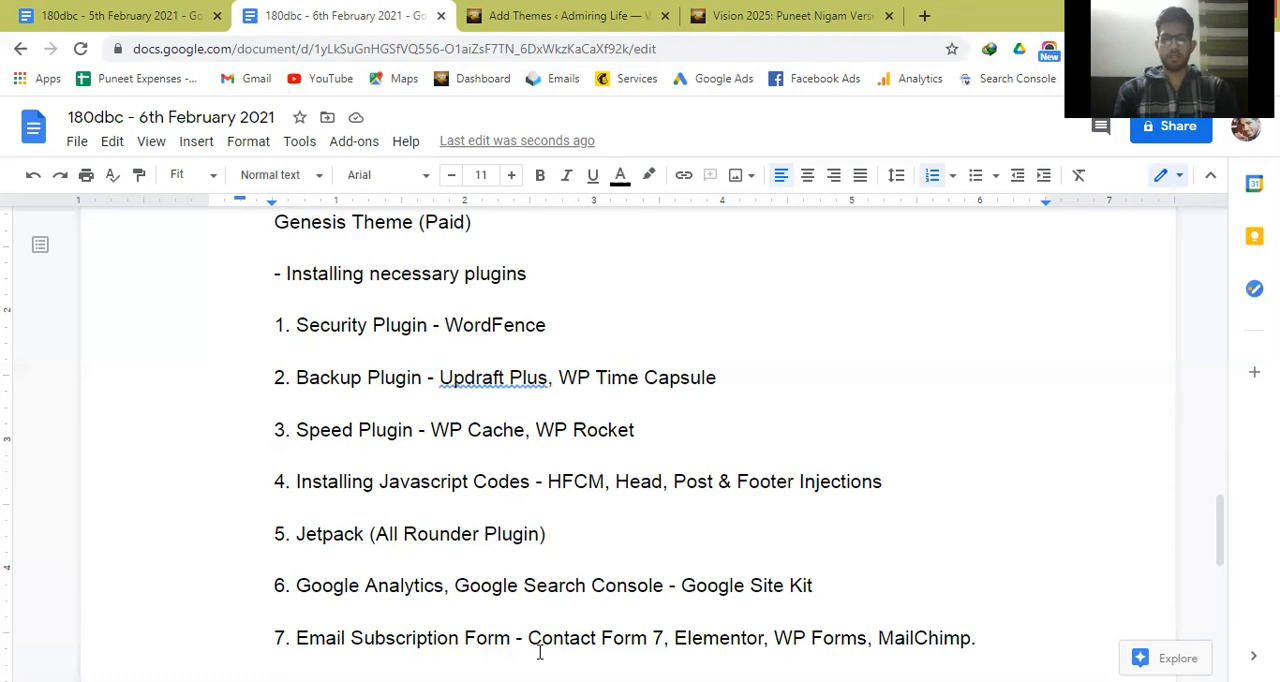
Begin a note below the seventh plugin line with "(You need to an email service provider like Mail Chimp,".
type("(You ne")
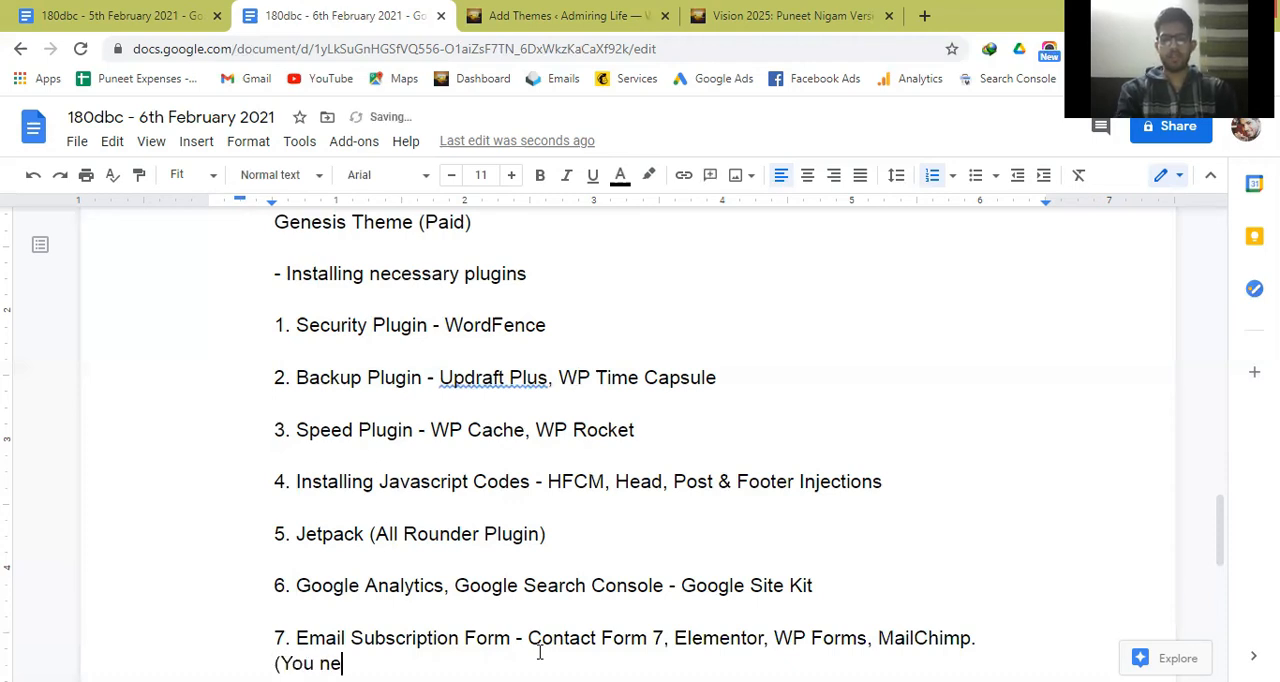
type("ed to an email ")
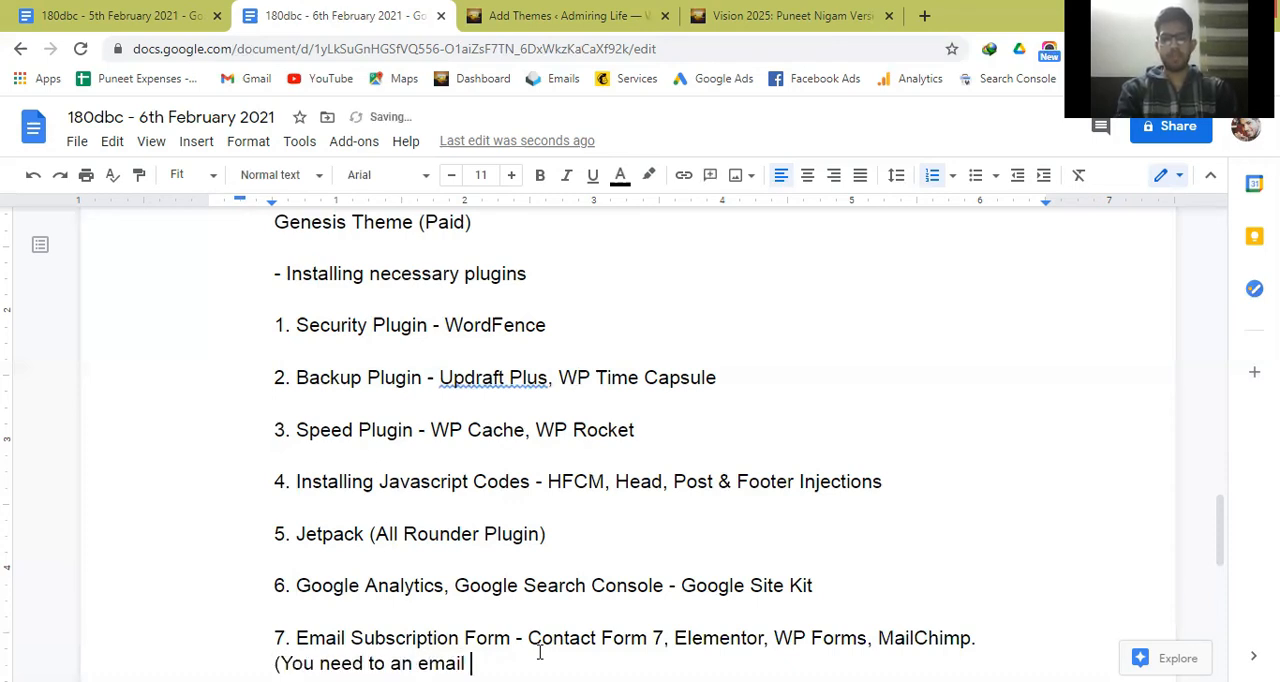
type("service provider")
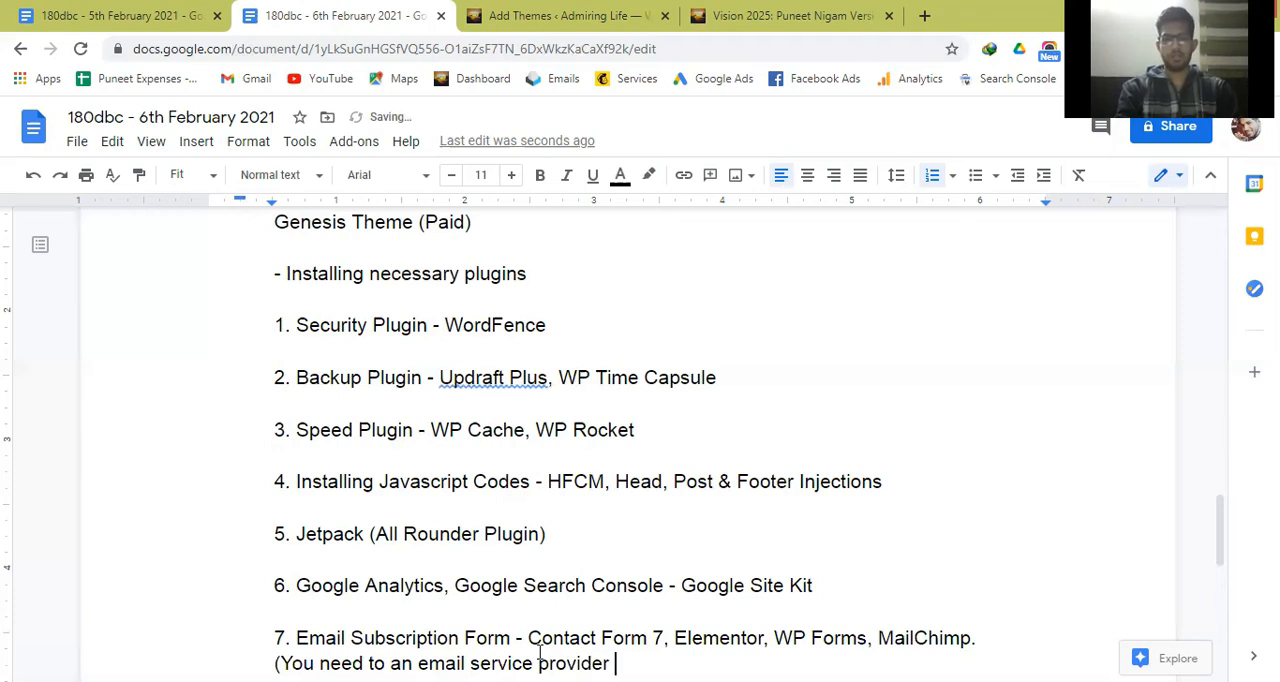
key("BackSpace")
type("like Mail Chimp")
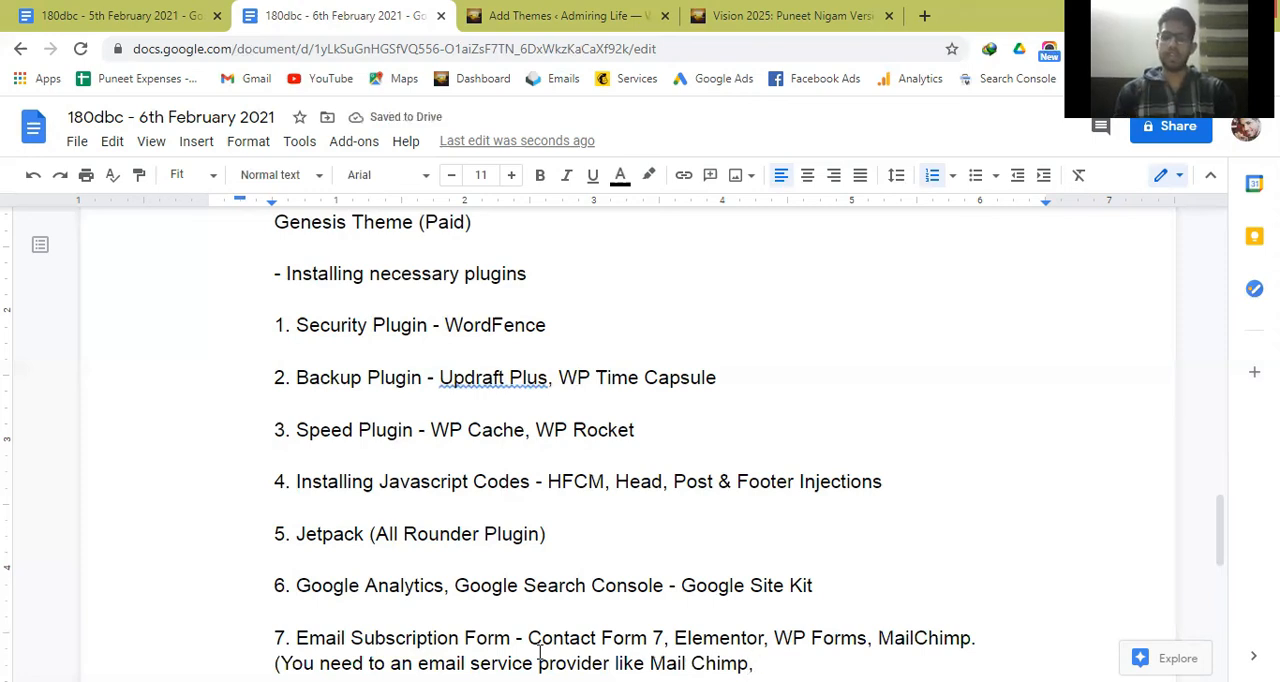
type(",")
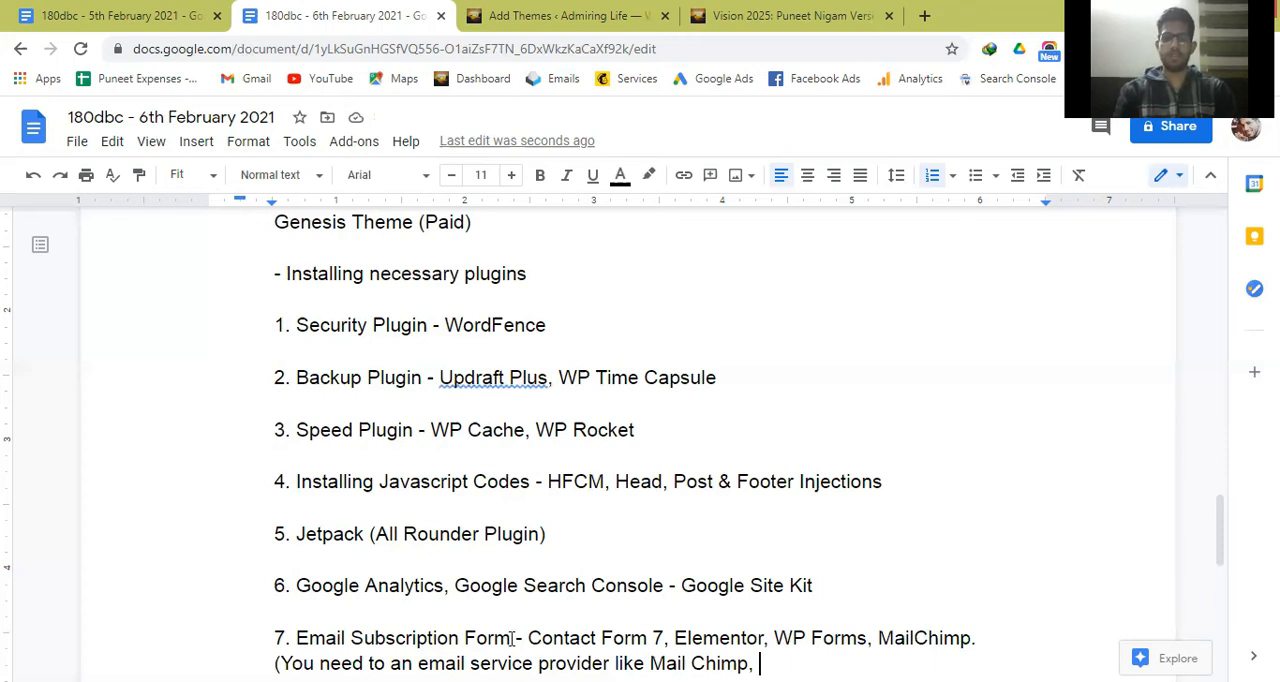
Insert the word "Plugin" after "Email Subscription Form" on the seventh plugin line.
left_click(513, 638)
type("P")
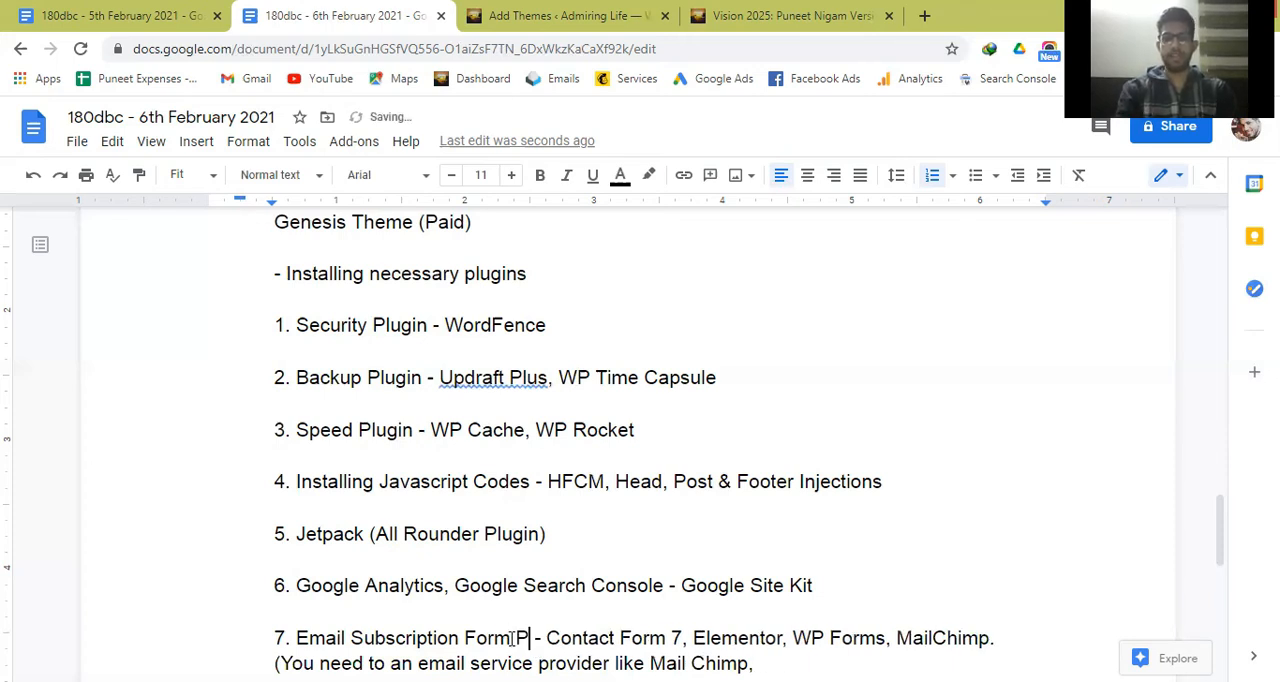
type("lugin")
Continue the email service provider note after Mail Chimp with "Convert Kit, etc.".
key("Down")
key("Right")
key("Right")
key("Right")
key("Right")
key("Right")
key("Right")
key("Right")
key("Right")
key("Right")
key("Right")
key("End")
type("Co")
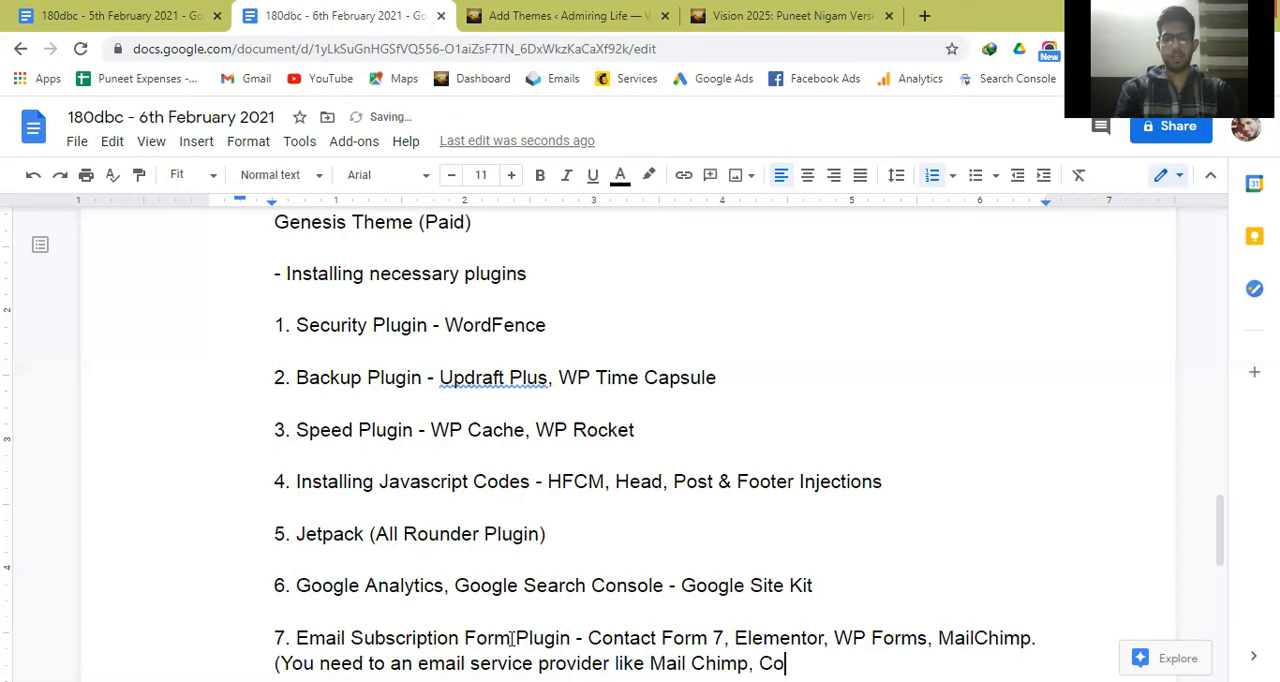
type("nvert ")
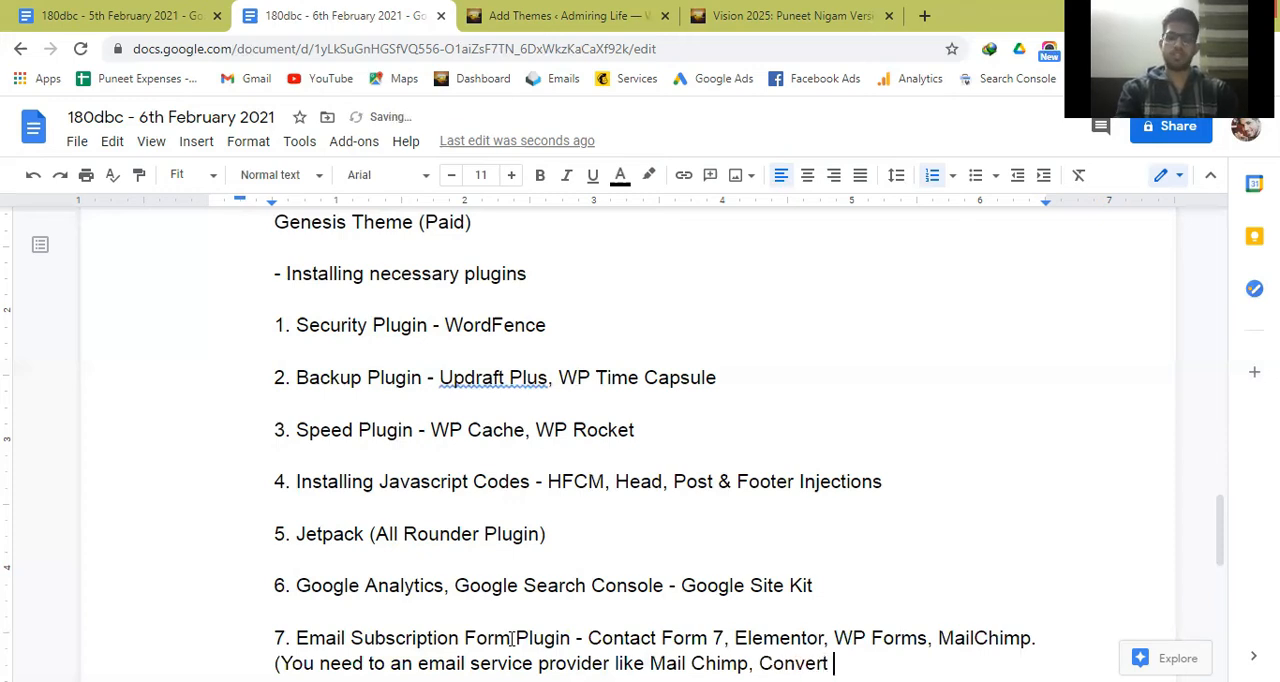
type("Kit, etc.")
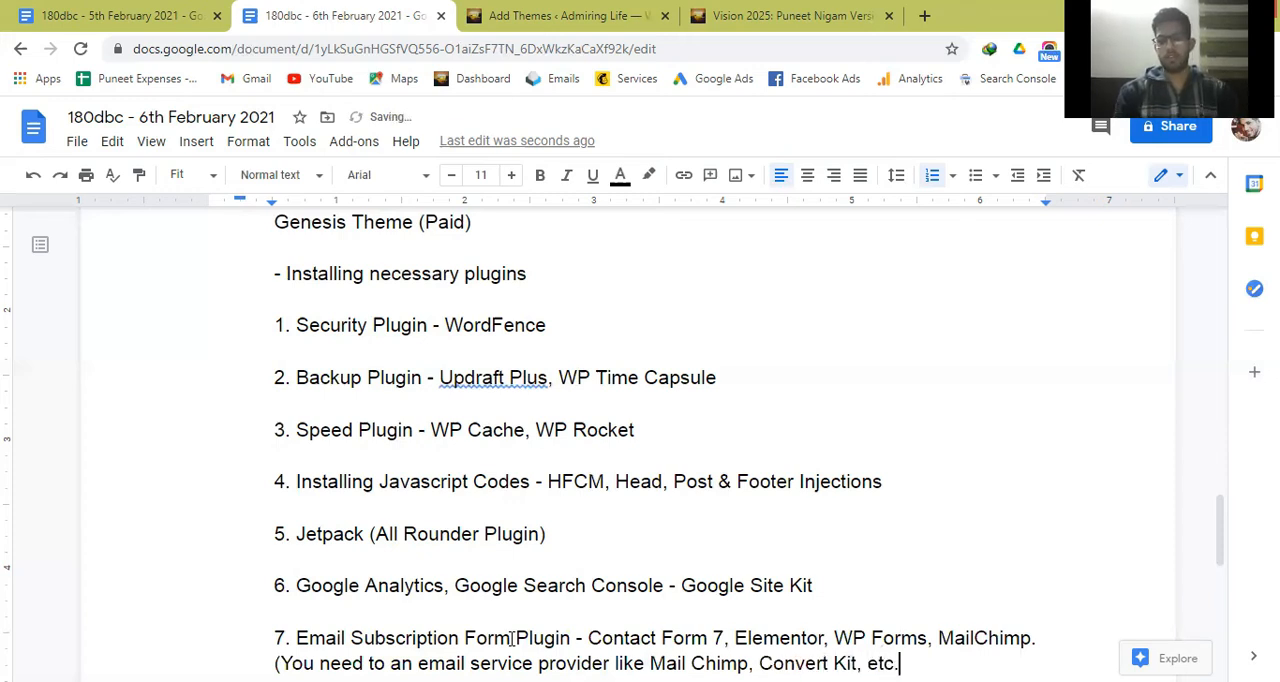
Correct the wording of the email provider note to "You need to have an email service provider".
scroll(511, 639, "down", 1)
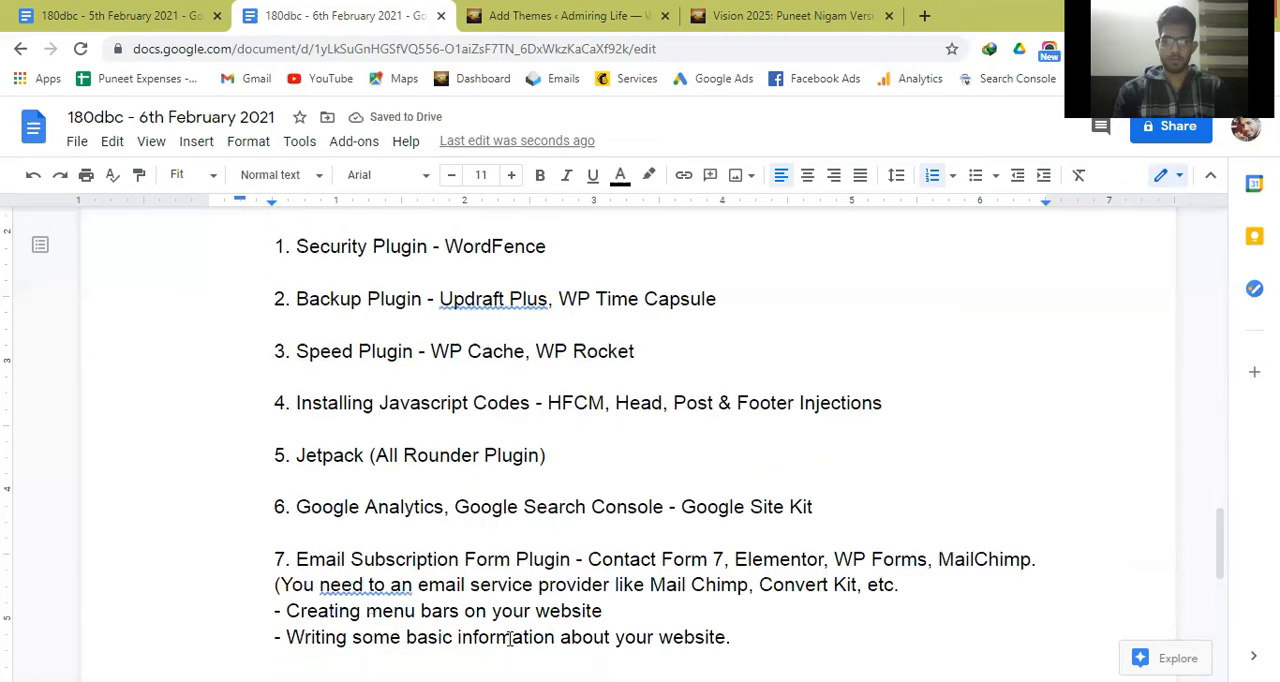
left_click(345, 590)
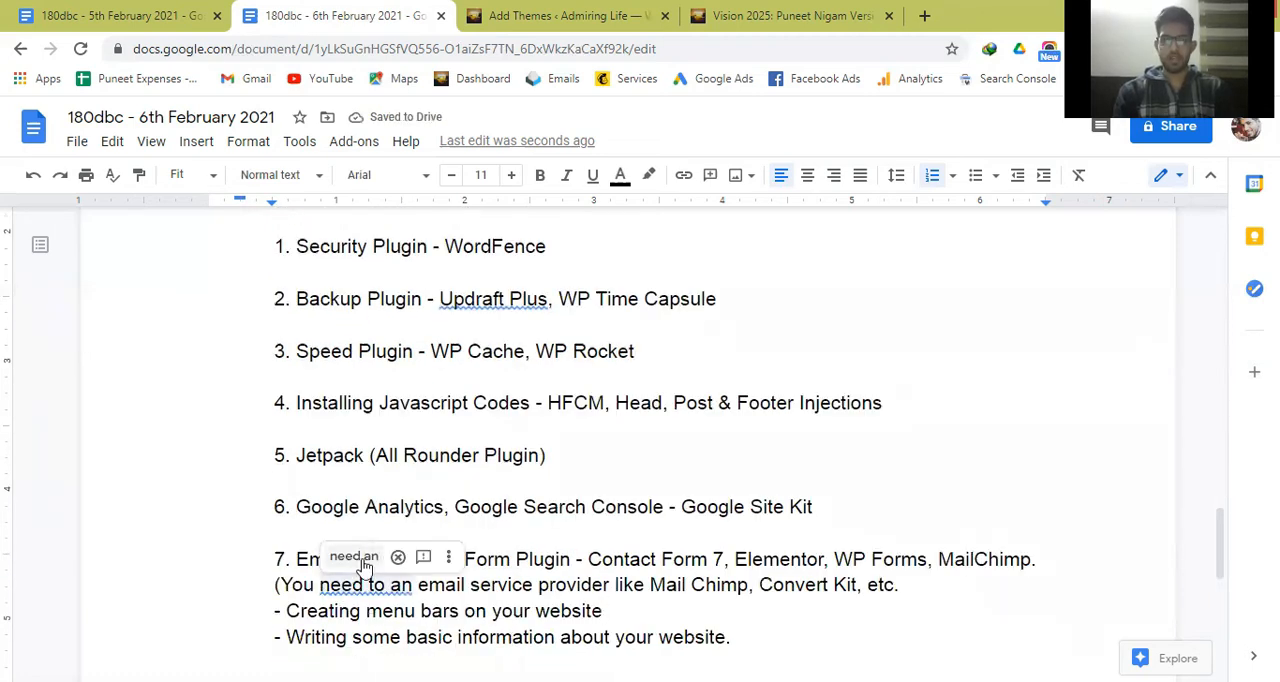
left_click(350, 558)
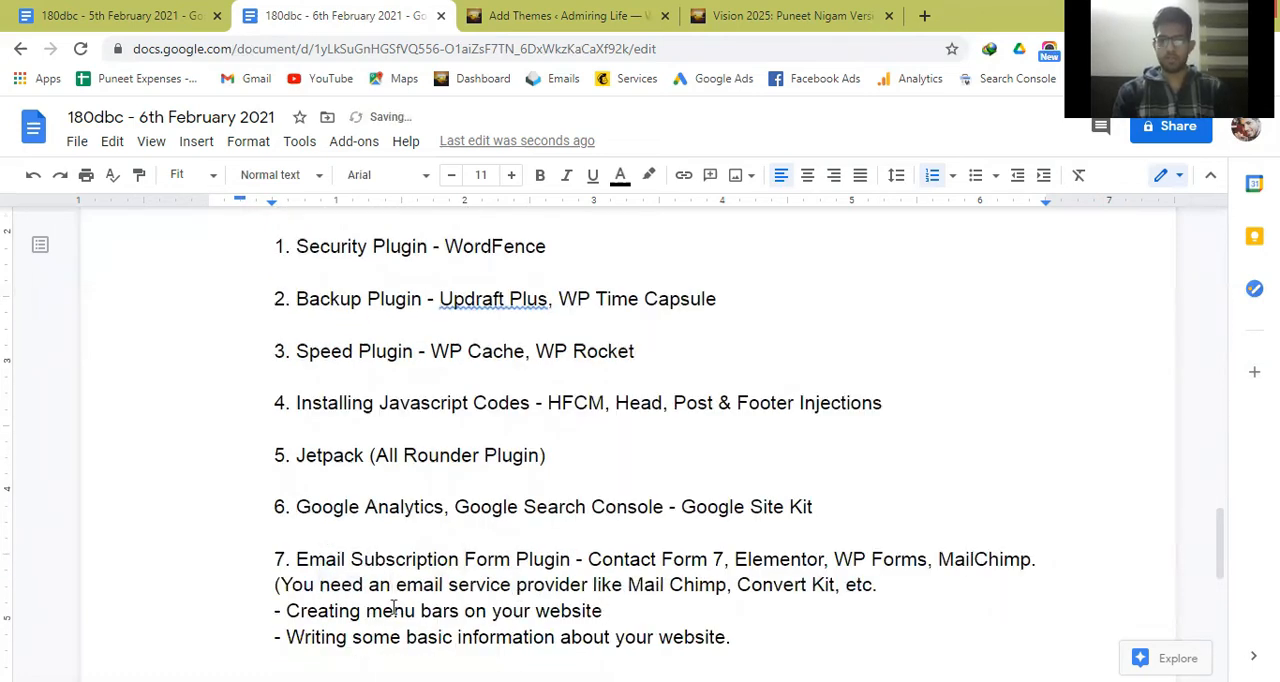
left_click(367, 590)
type("to hav")
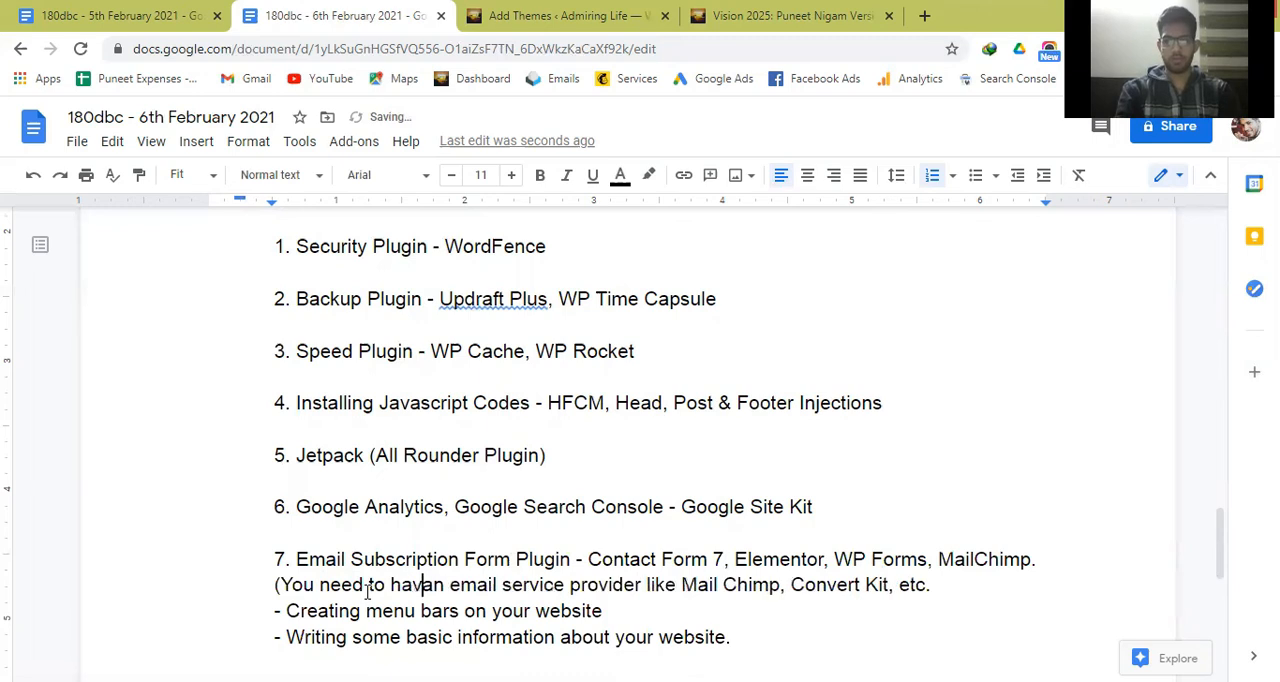
type("e")
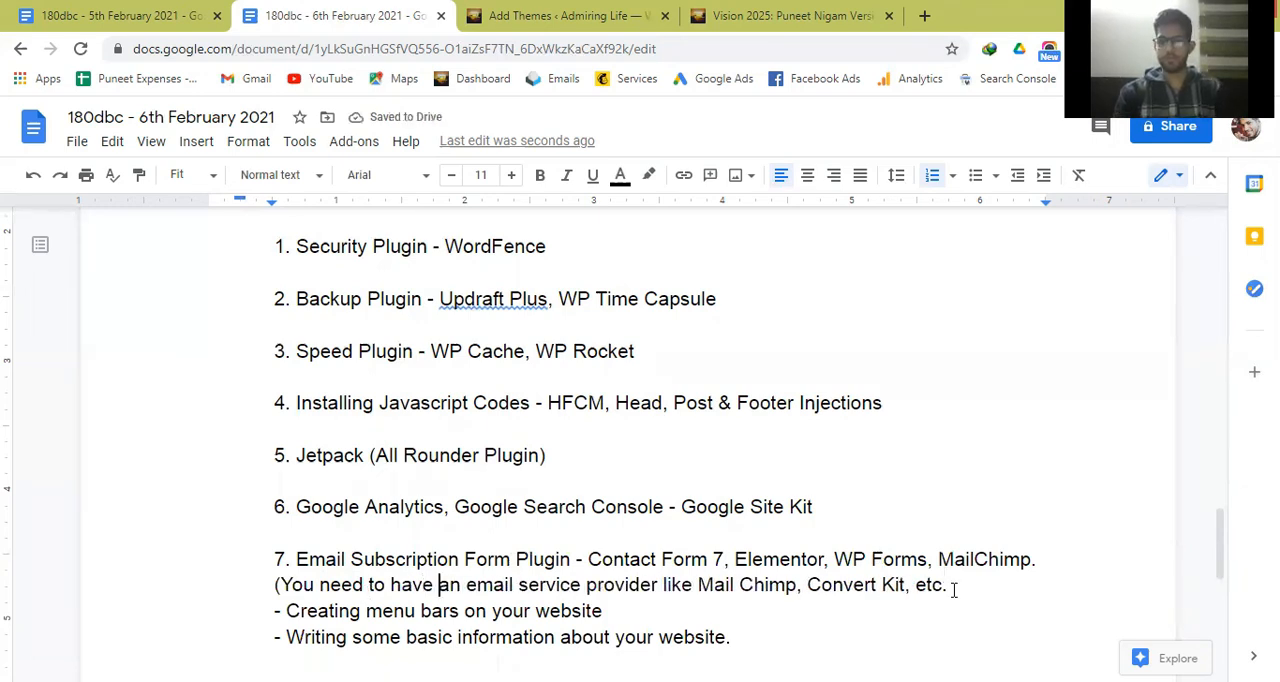
Close the email provider note with a parenthesis and a blank line, and accept the spelling suggestion "UpdraftPlus" on the backup plugin line.
left_click(953, 589)
key("Return")
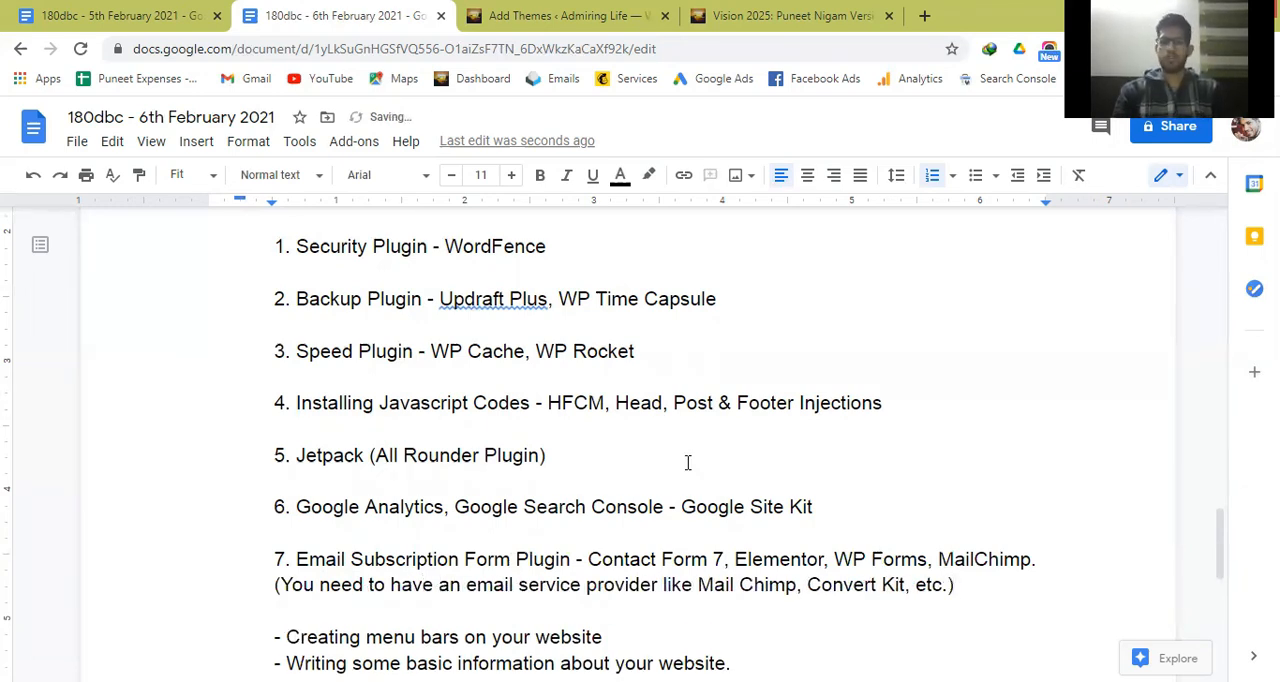
left_click(508, 292)
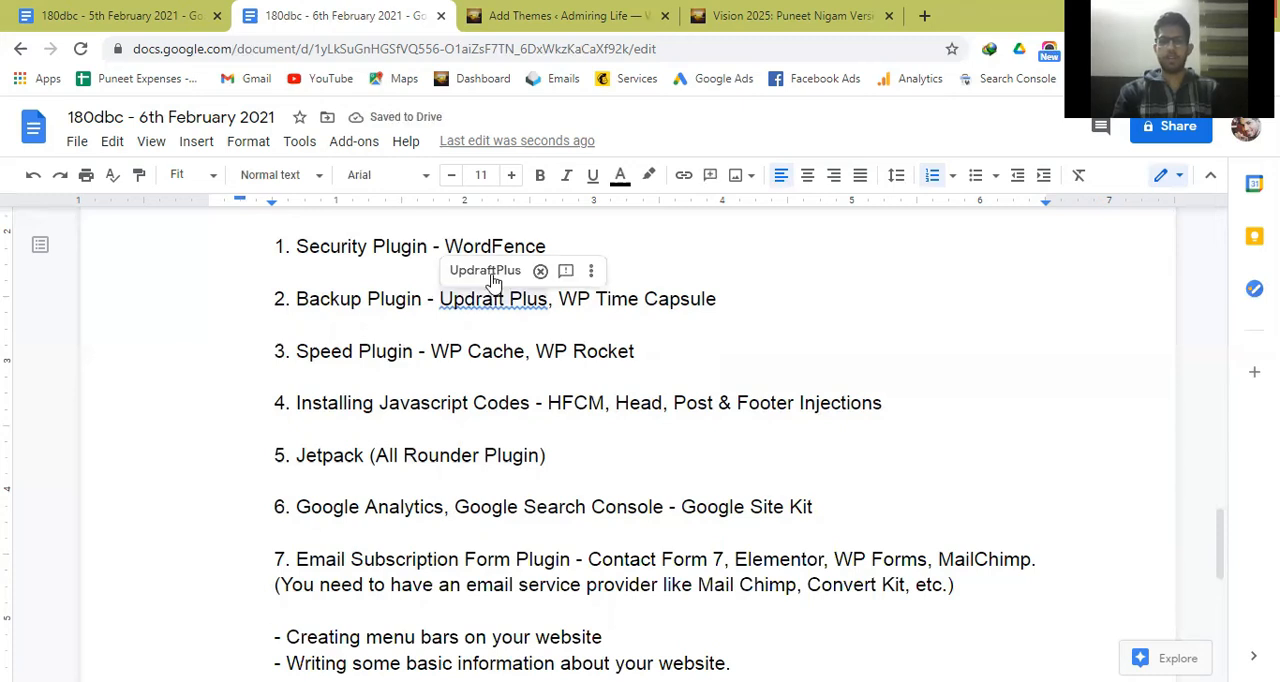
left_click(485, 270)
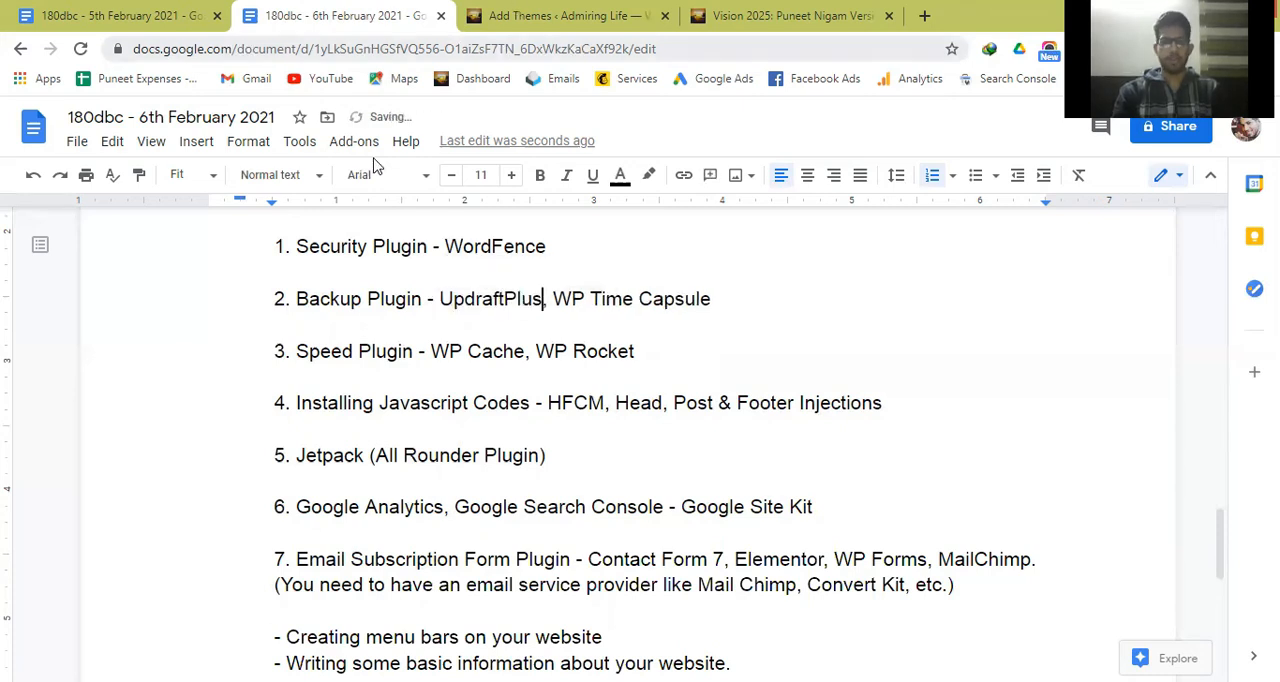
Switch to the Admiring Life WordPress admin and open the page for adding new plugins.
key("ctrl+Tab")
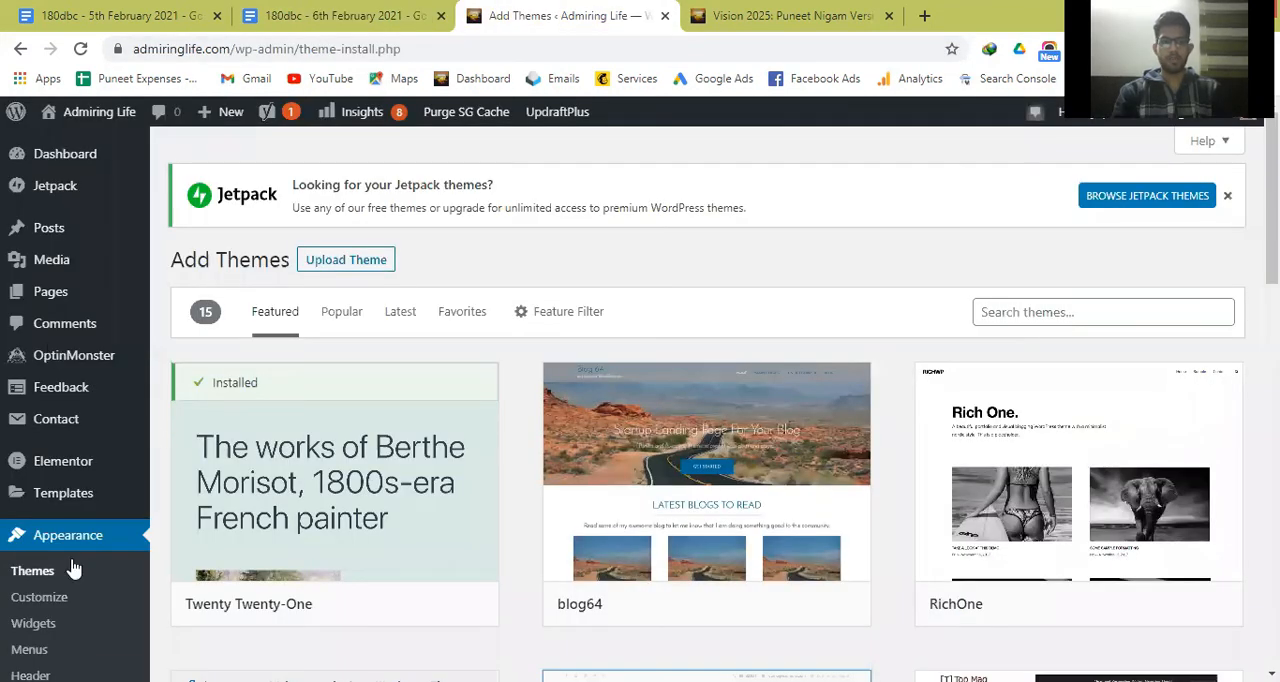
scroll(63, 550, "down", 4)
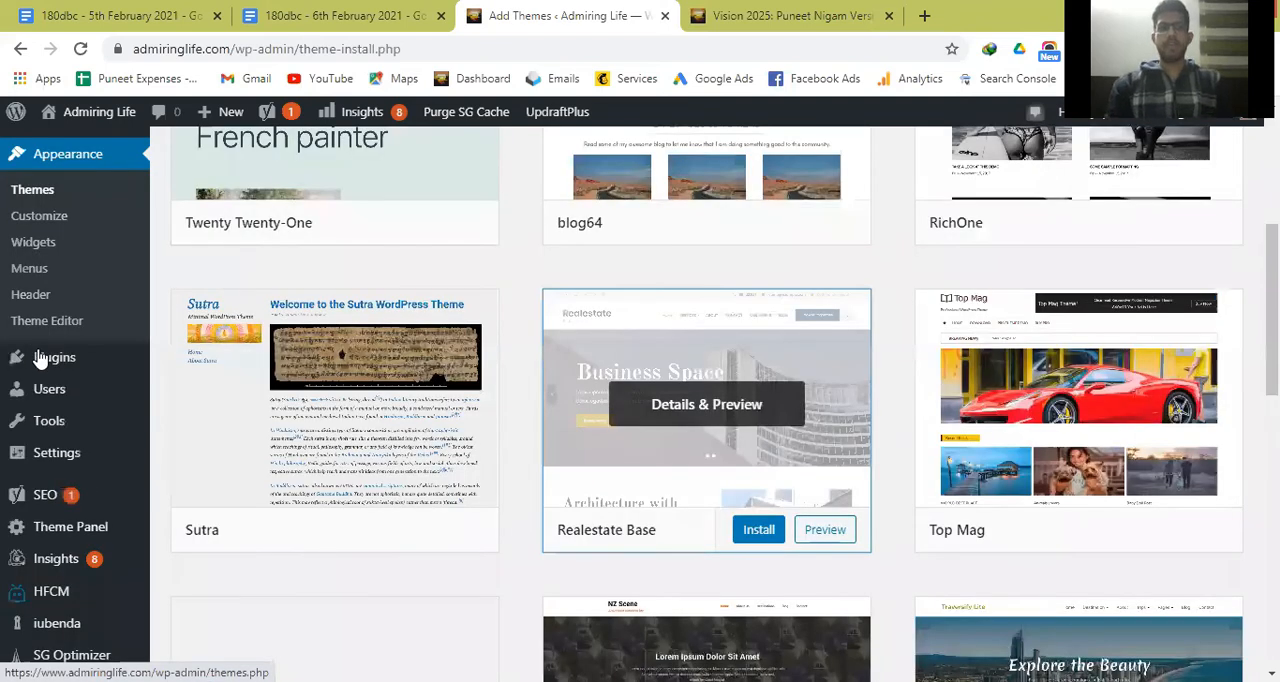
mouse_move(120, 358)
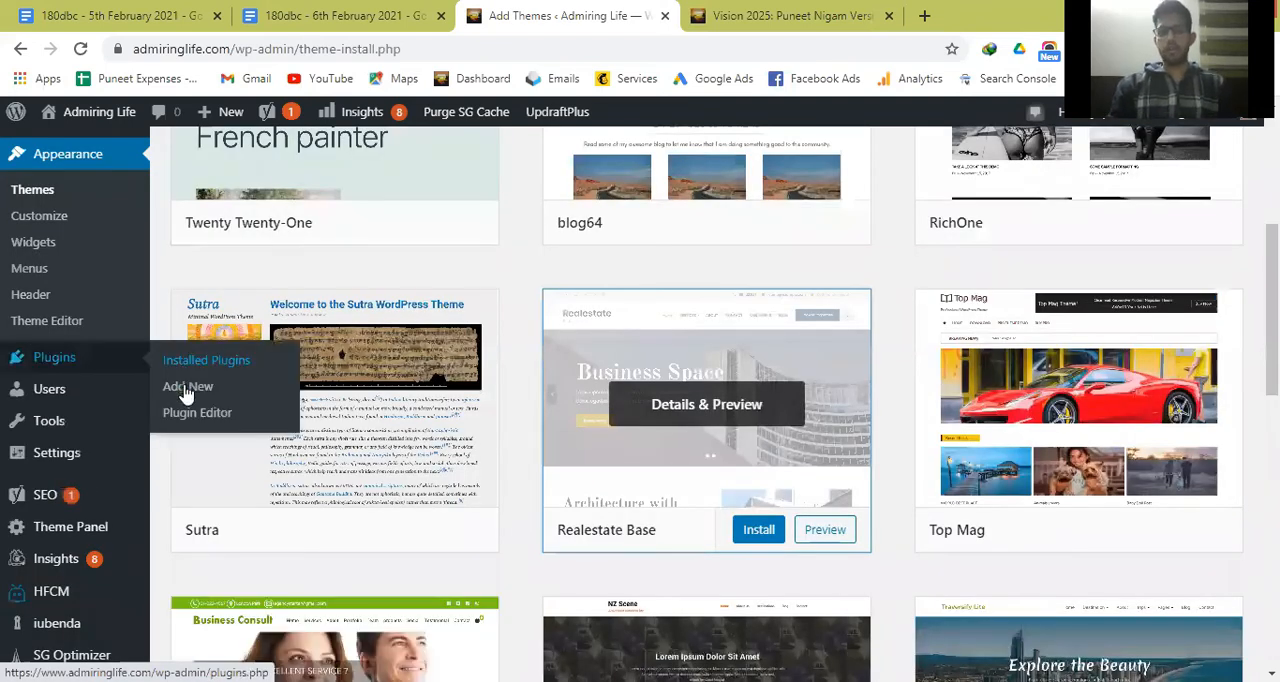
left_click(185, 388)
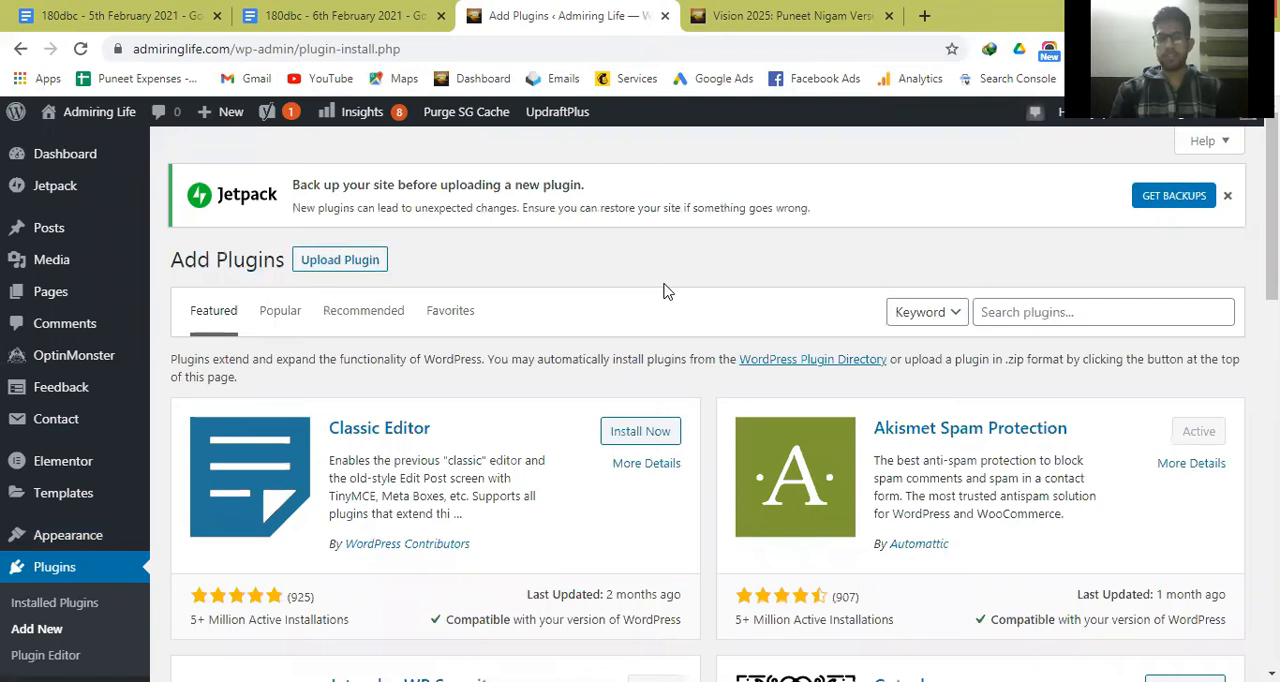
Look through the featured plugins offered on the Add Plugins page.
scroll(667, 290, "down", 1)
scroll(667, 290, "down", 2)
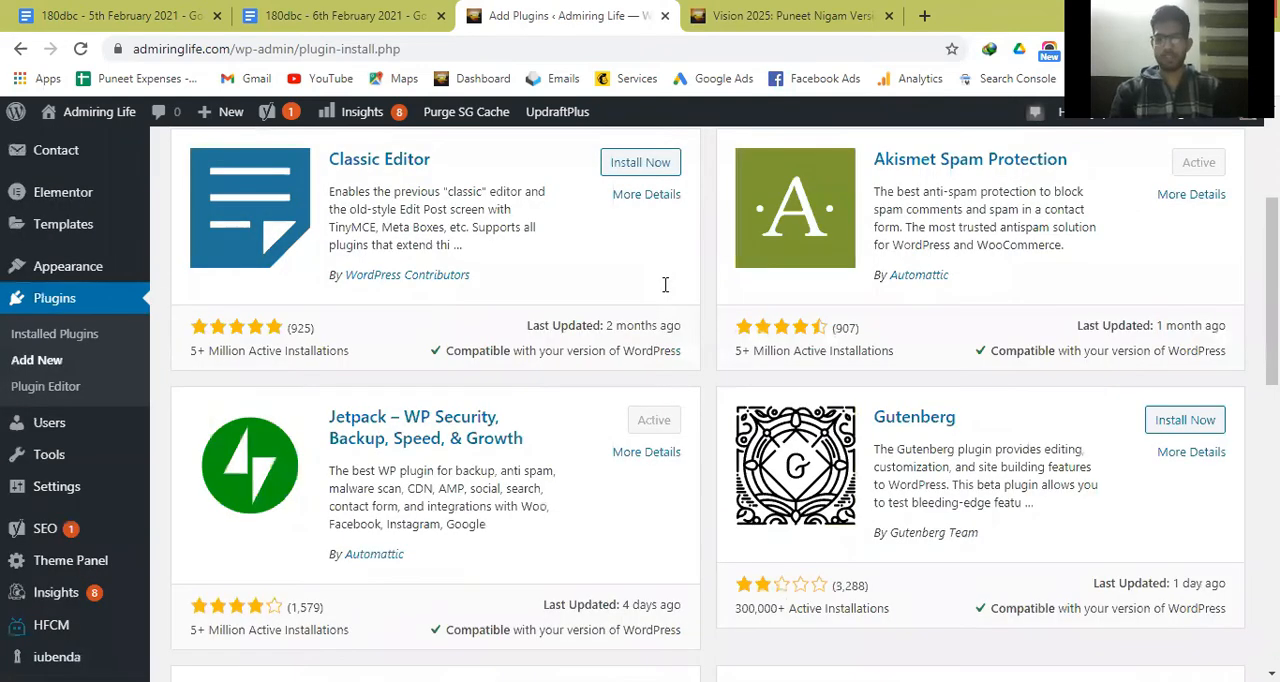
scroll(667, 290, "down", 1)
scroll(667, 290, "down", 1)
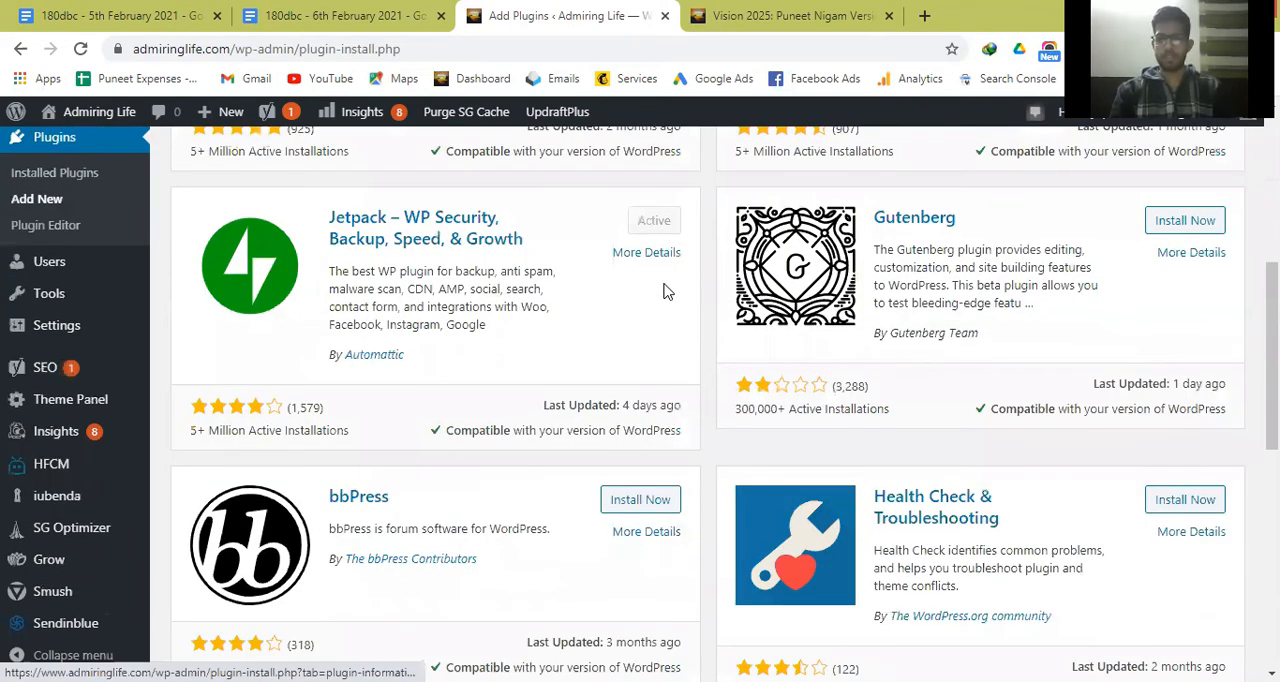
scroll(666, 290, "down", 3)
scroll(589, 300, "up", 2)
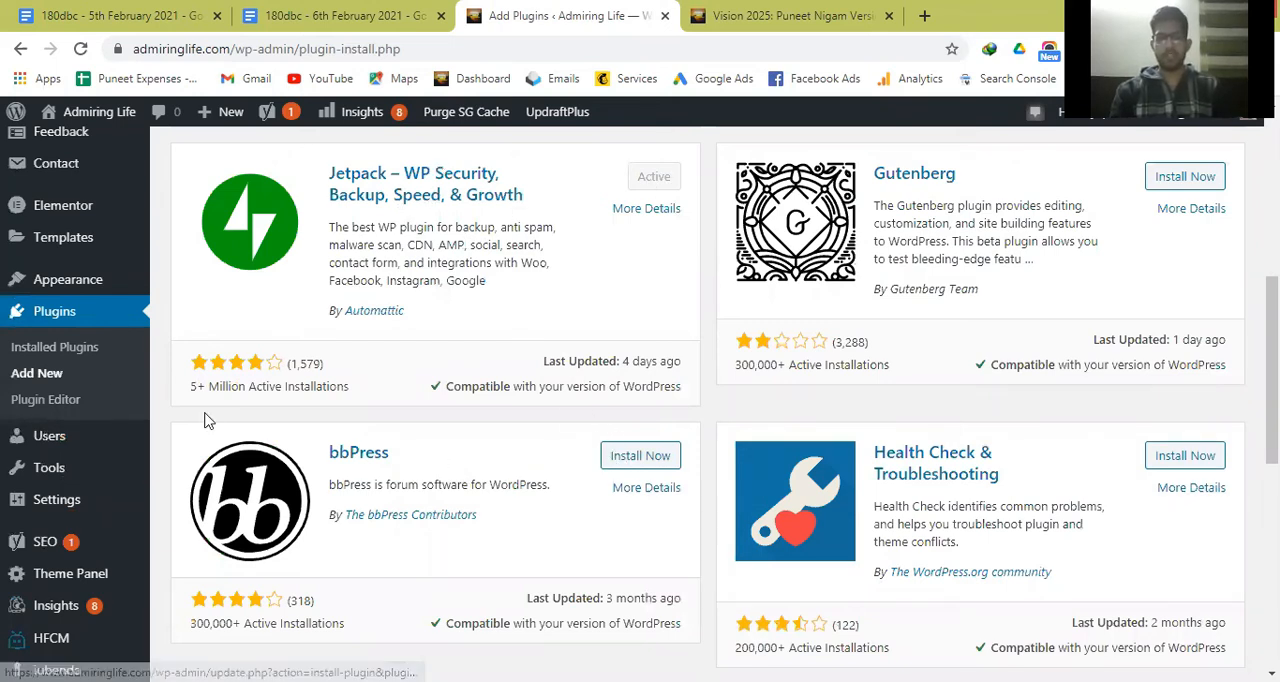
scroll(477, 450, "down", 1)
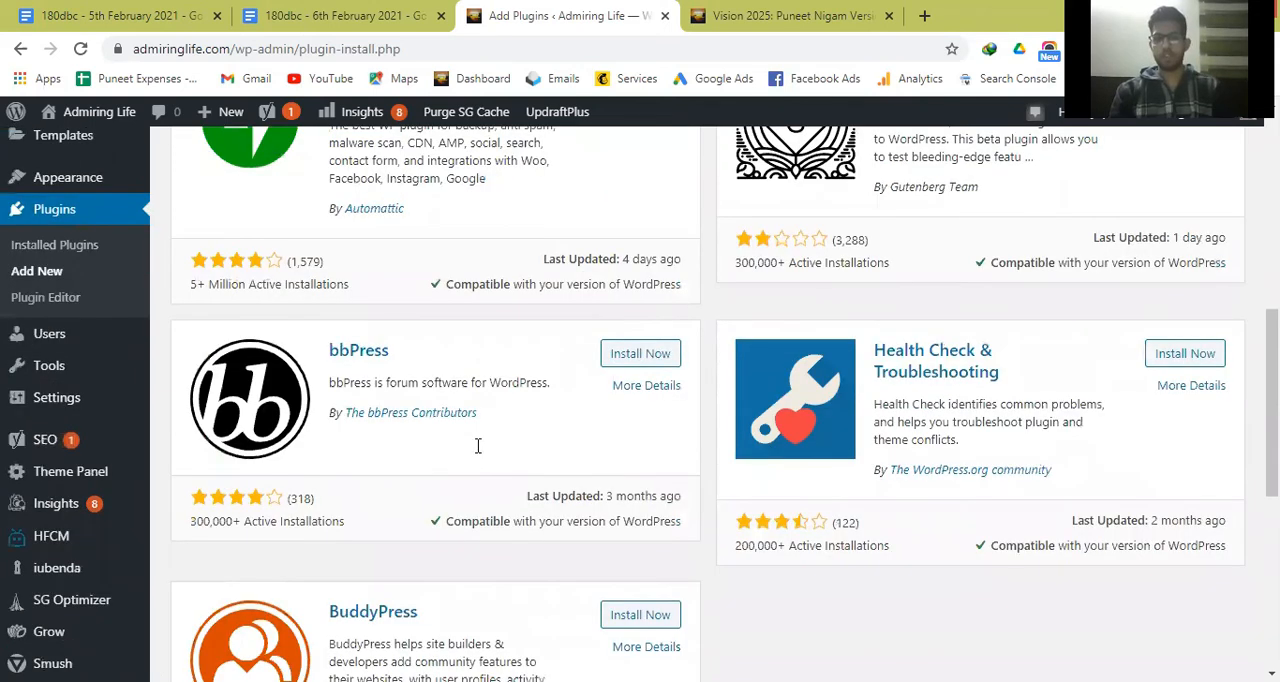
scroll(477, 443, "down", 2)
scroll(91, 425, "up", 2)
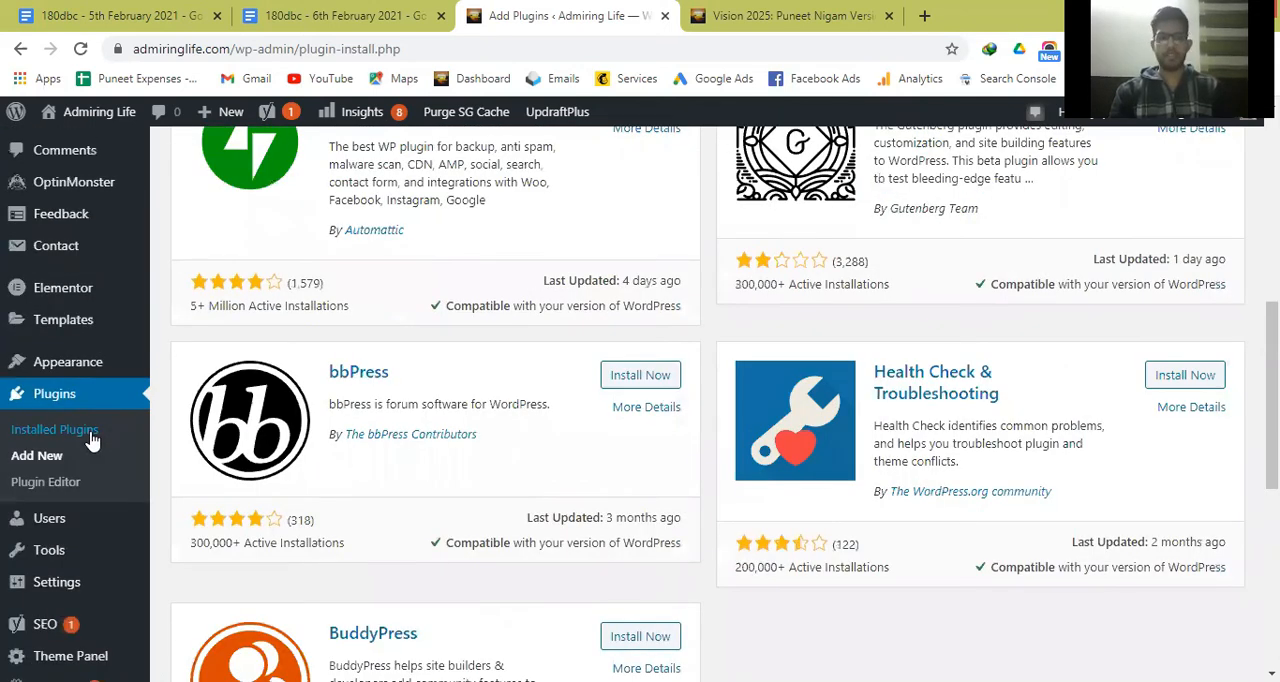
Open the Installed Plugins page and look through the whole list of plugins on the site.
left_click(91, 430)
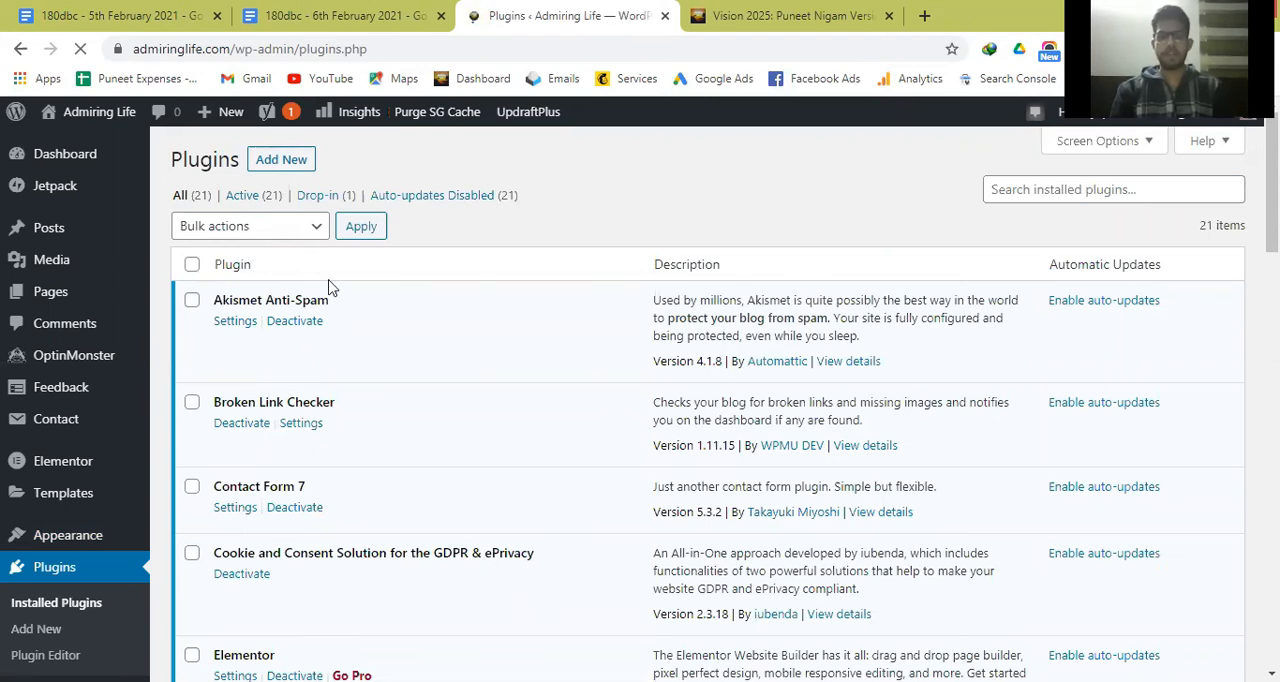
scroll(379, 380, "down", 2)
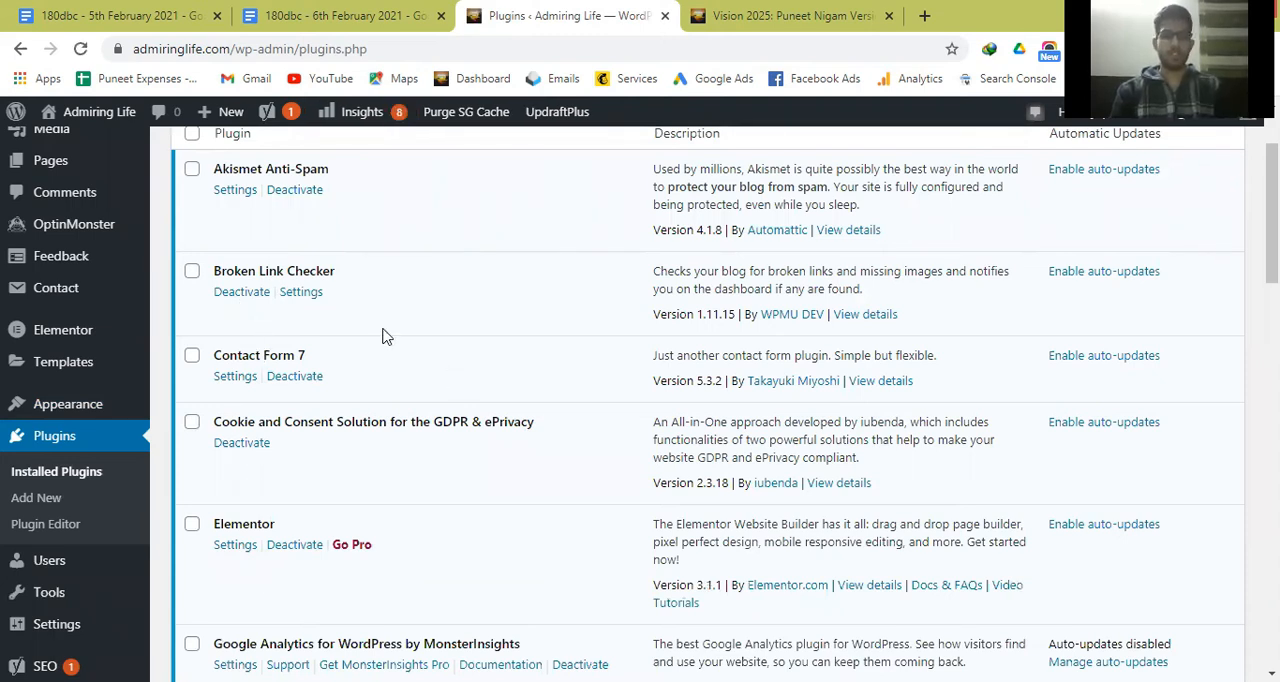
scroll(469, 371, "down", 1)
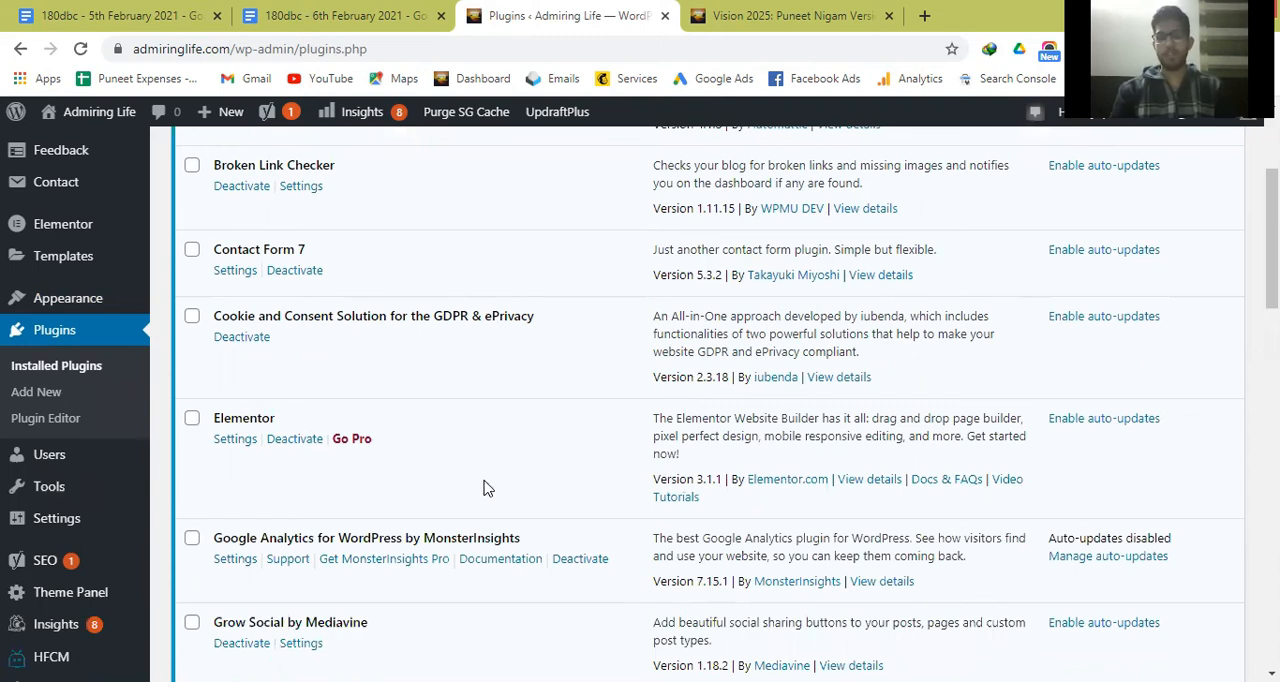
scroll(487, 488, "down", 1)
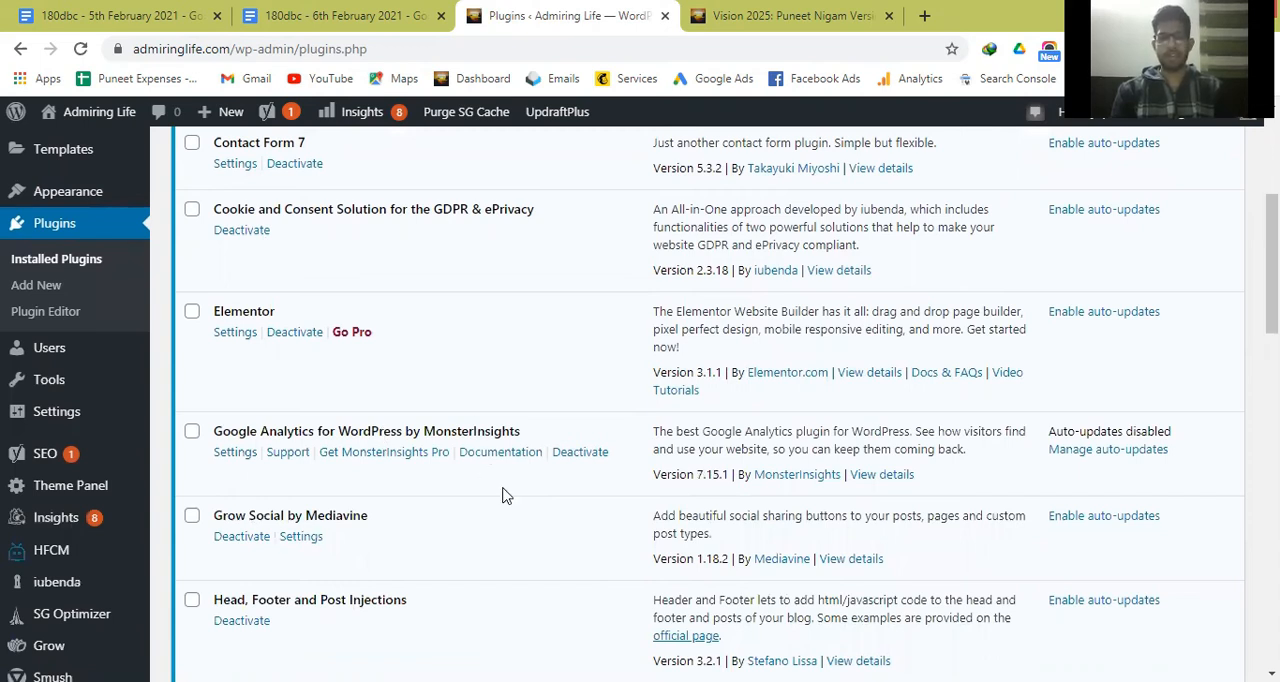
scroll(324, 370, "down", 2)
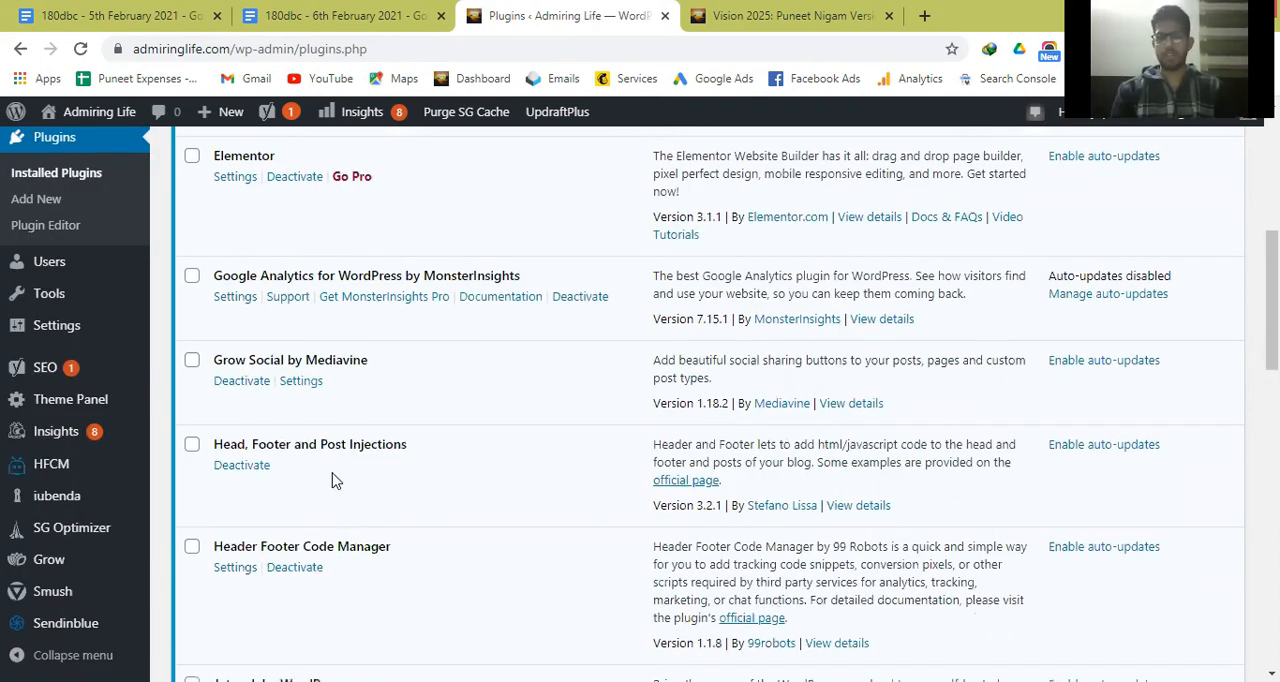
scroll(392, 520, "down", 4)
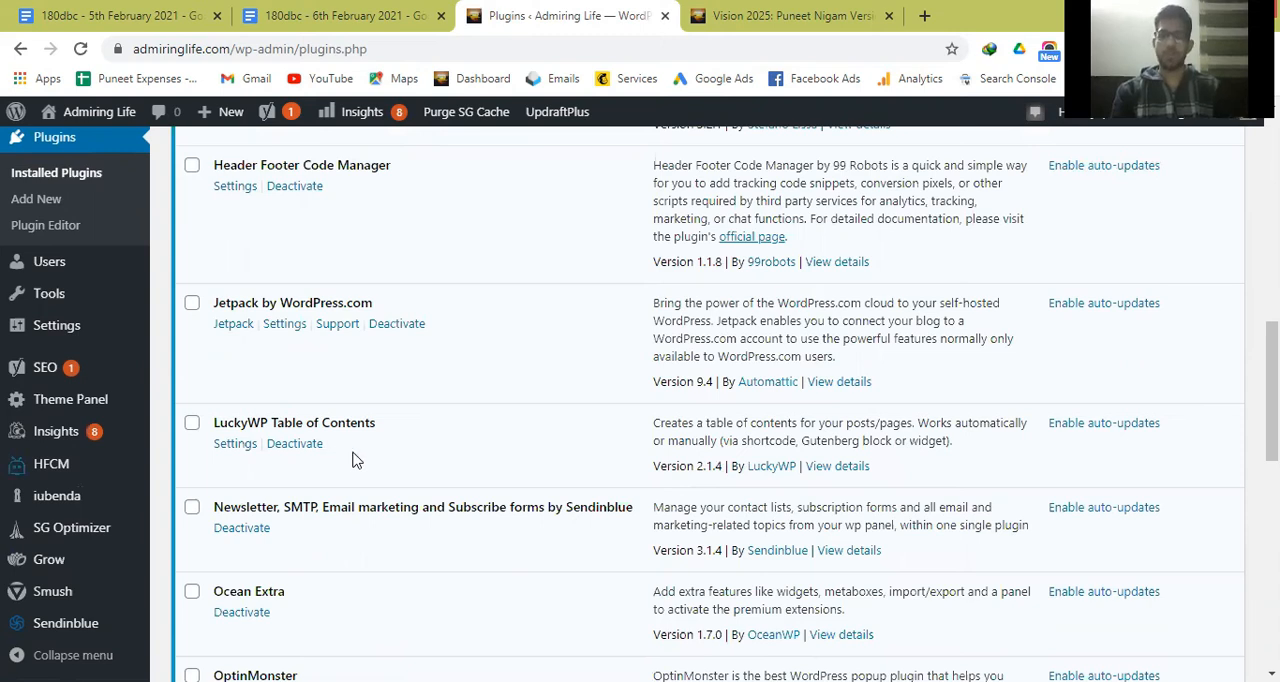
scroll(340, 414, "down", 1)
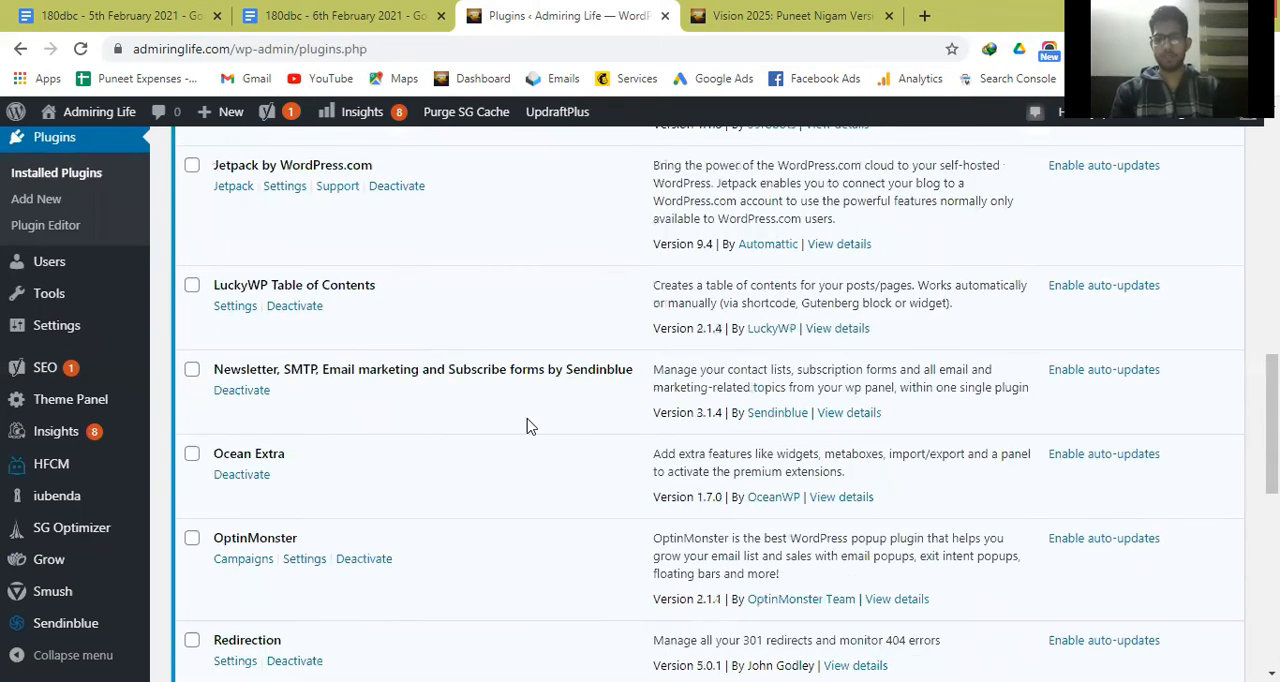
scroll(470, 496, "down", 1)
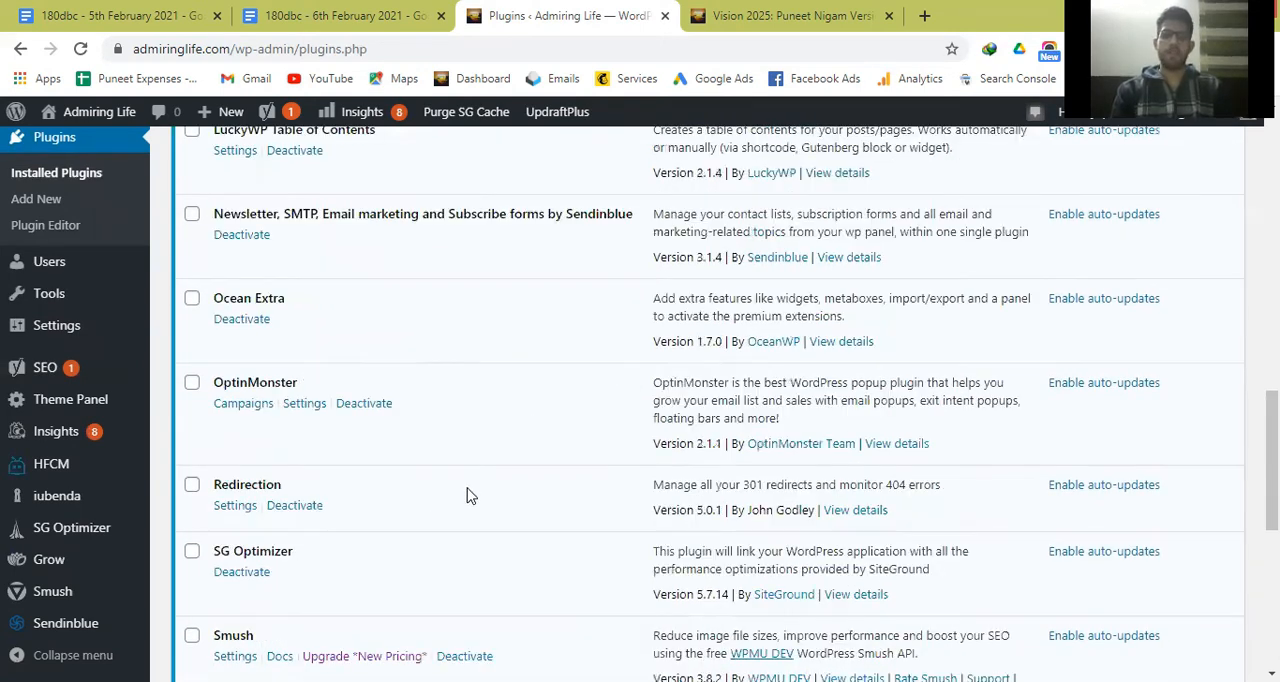
scroll(394, 466, "down", 1)
scroll(586, 417, "down", 1)
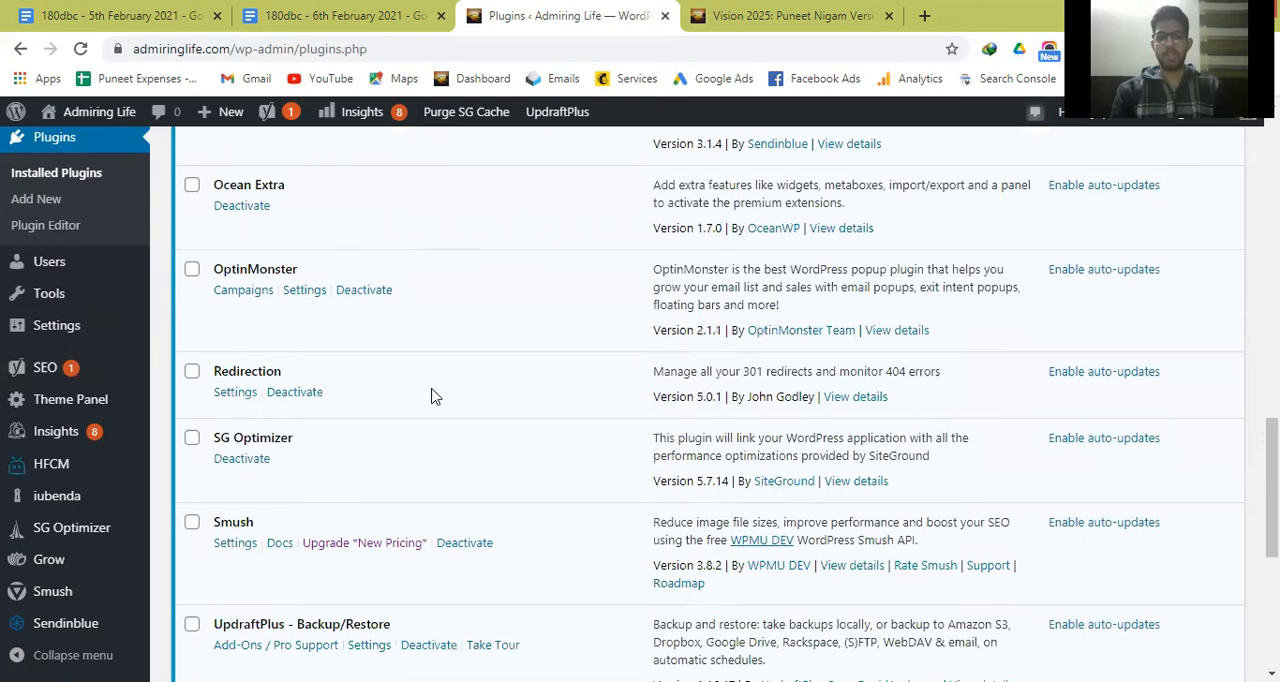
scroll(432, 396, "down", 2)
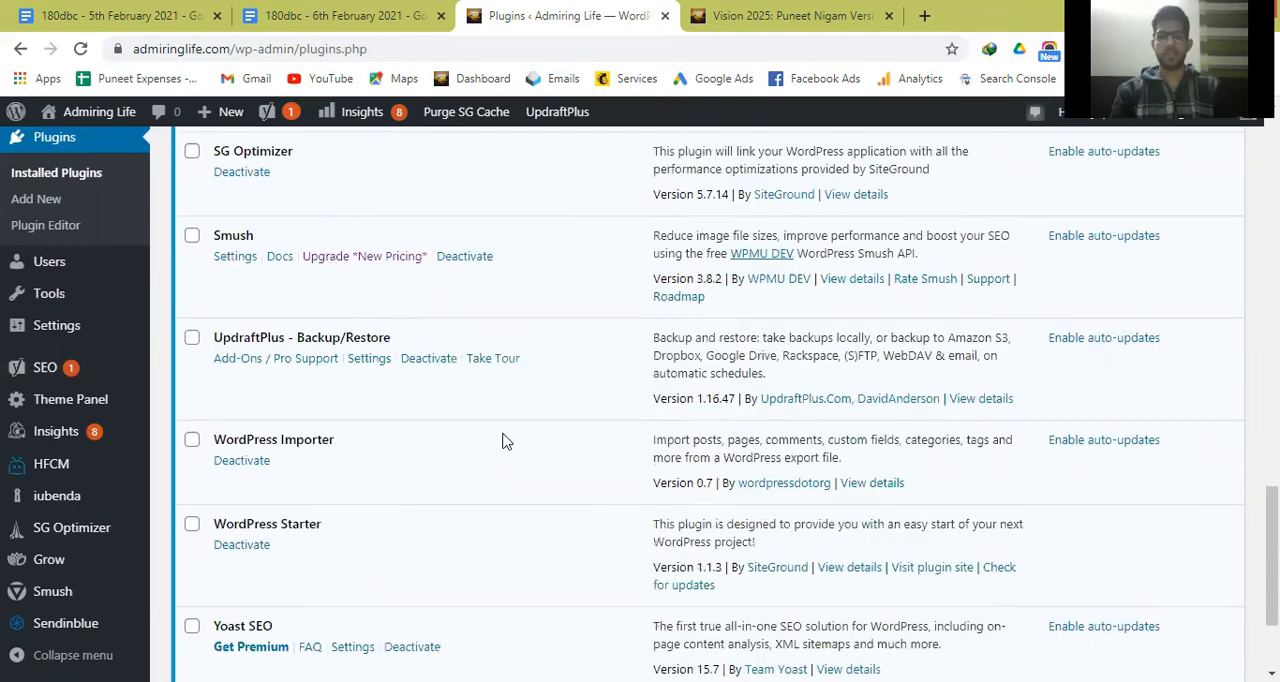
scroll(533, 414, "down", 1)
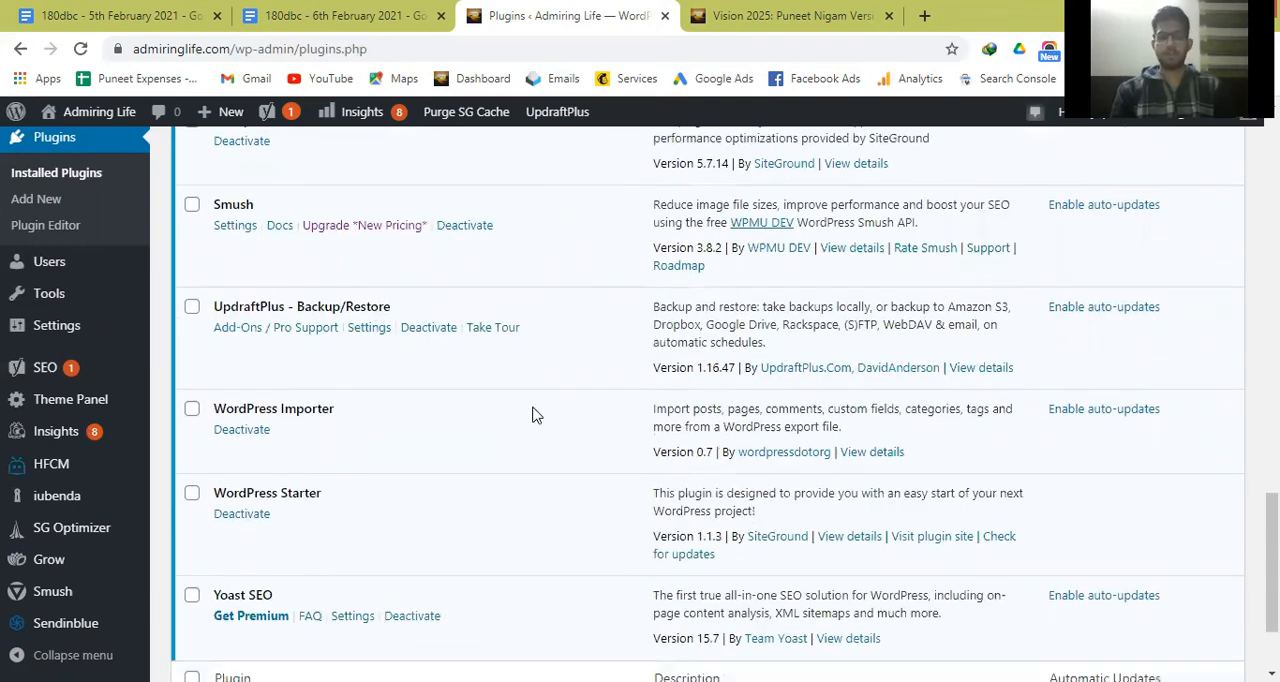
scroll(318, 438, "down", 1)
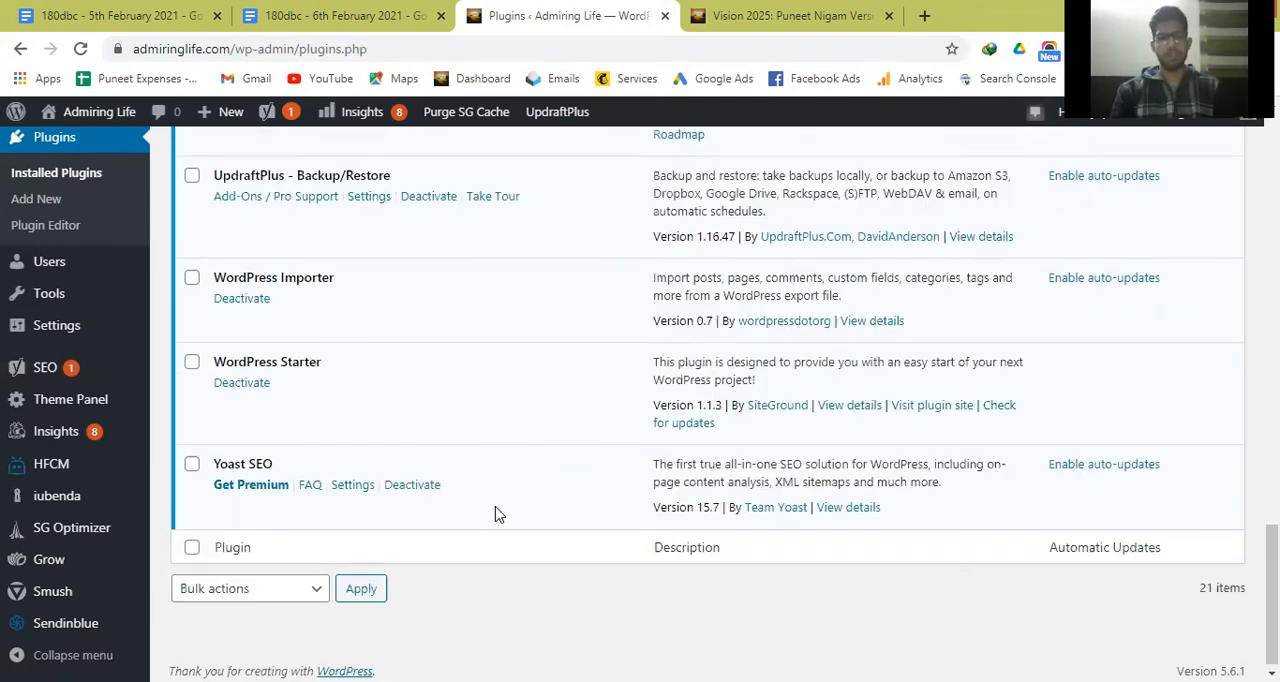
scroll(499, 514, "up", 20)
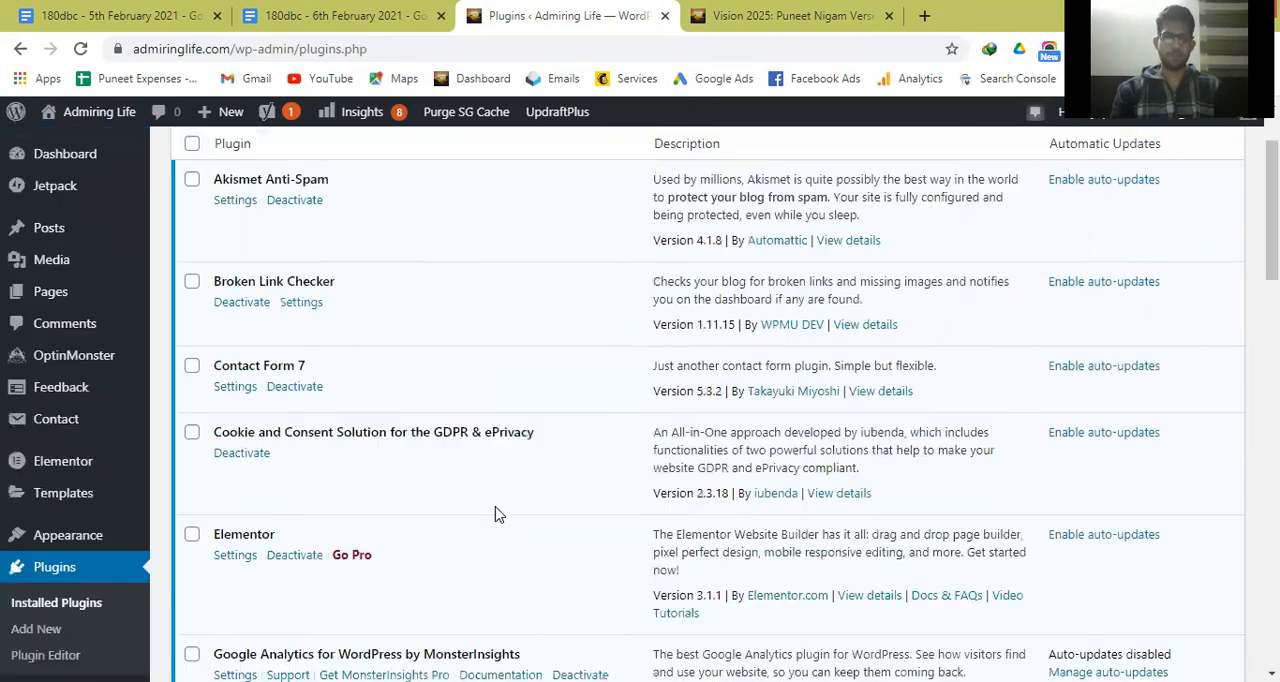
Switch to the 6th February lesson notes in Google Docs and insert three line breaks after "Creating menu bars on your website".
left_click(372, 10)
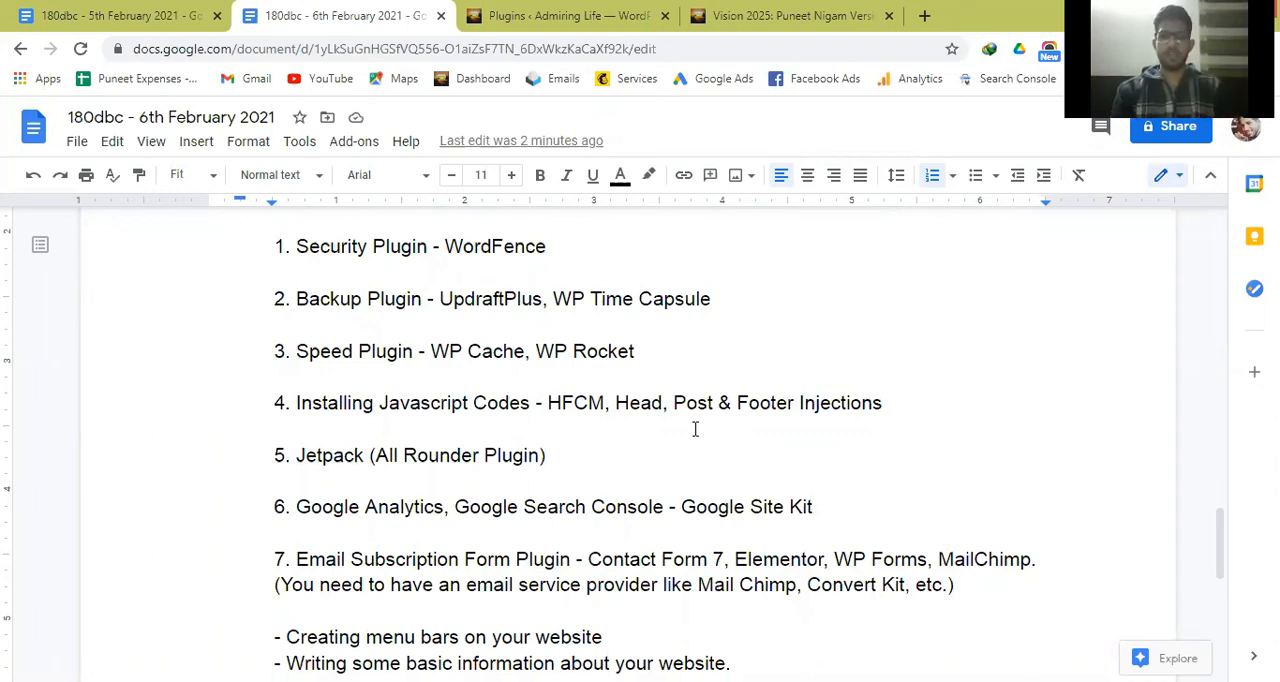
scroll(695, 429, "up", 3)
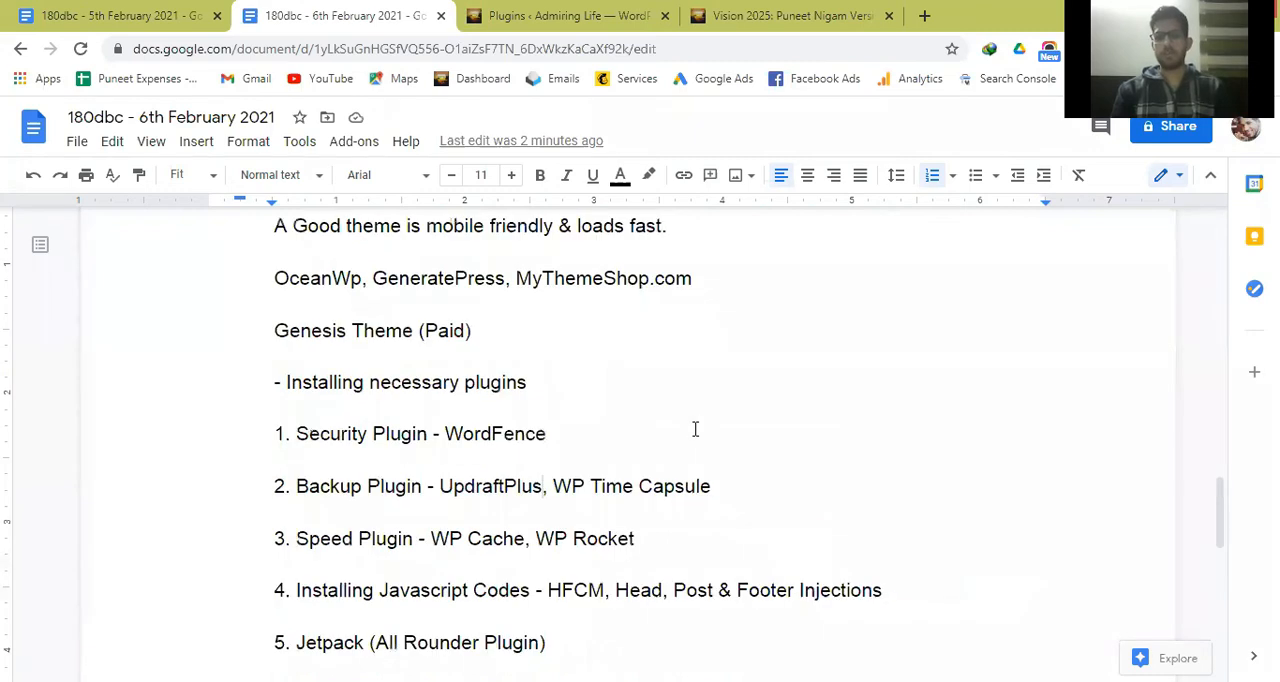
scroll(695, 429, "up", 2)
scroll(695, 429, "down", 8)
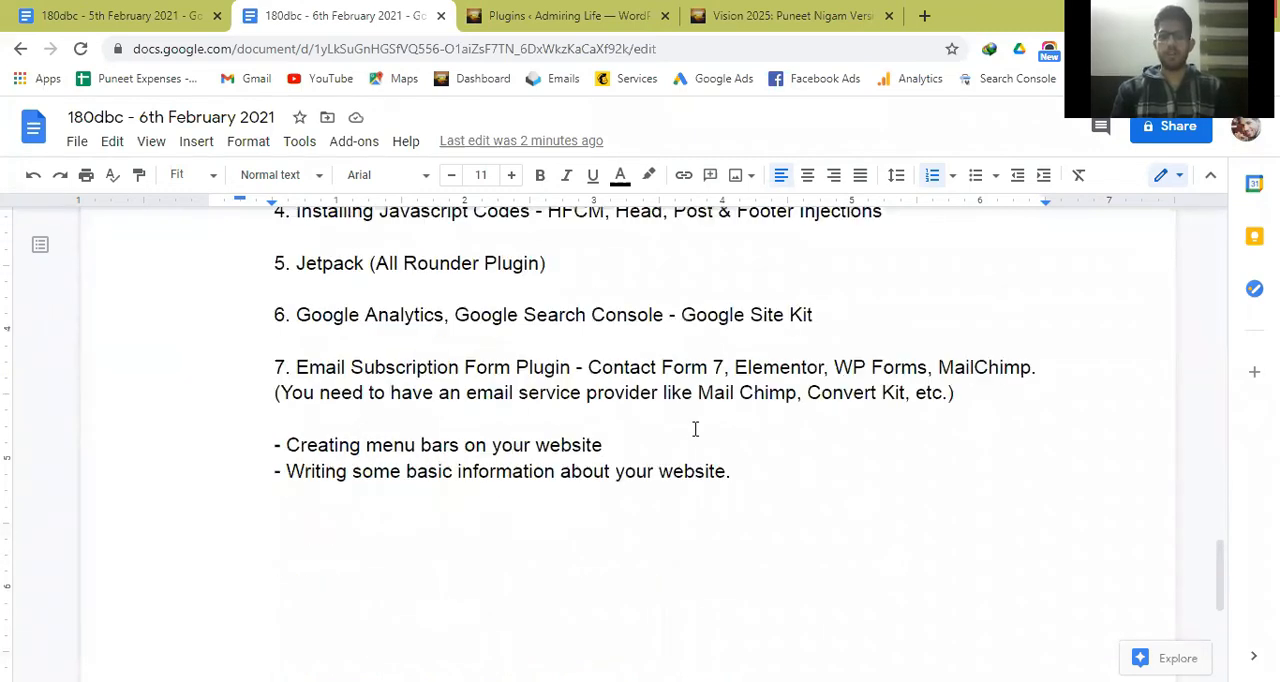
scroll(680, 420, "down", 2)
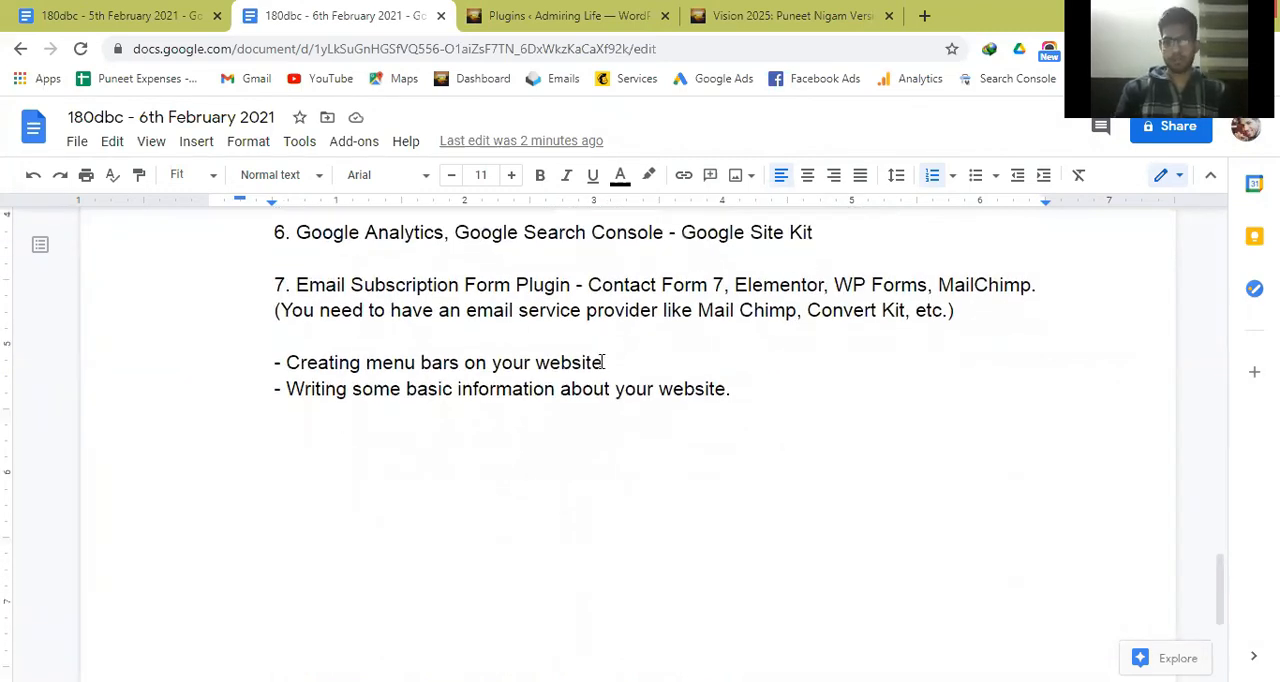
left_click(604, 362)
key("Return")
key("Return")
key("Return")
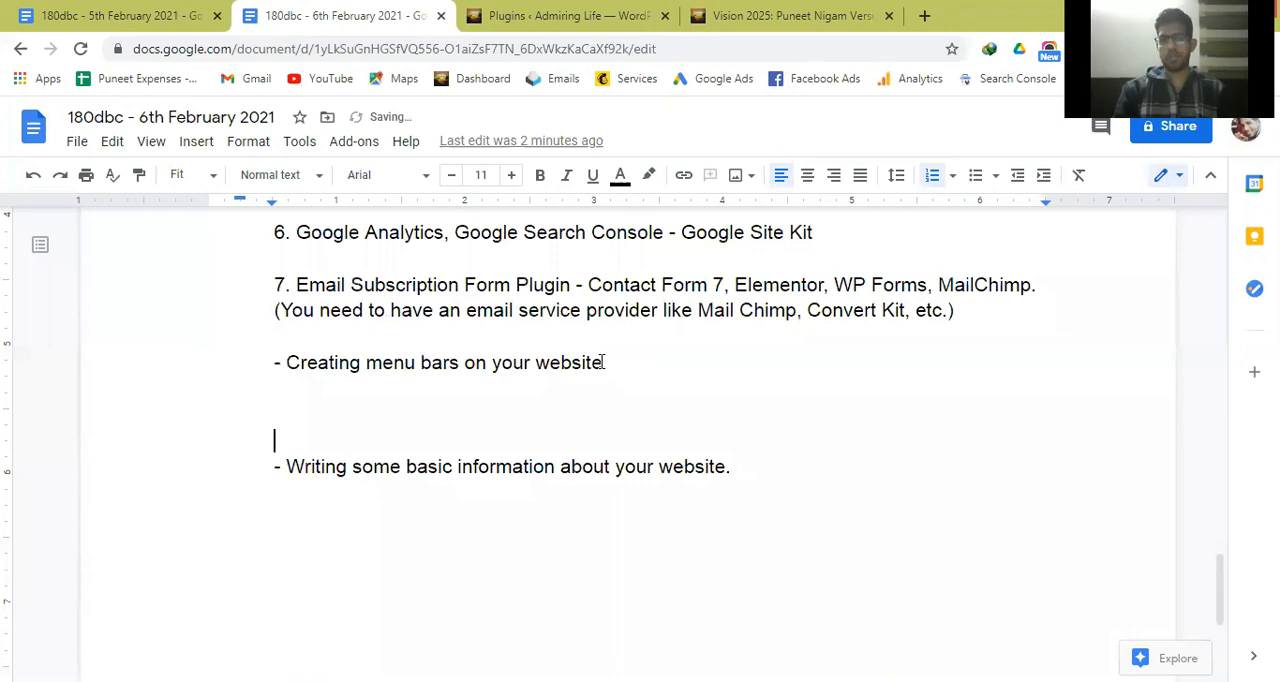
Return to the Admiring Life WordPress admin and open the Menus page under the appearance settings.
left_click(660, 12)
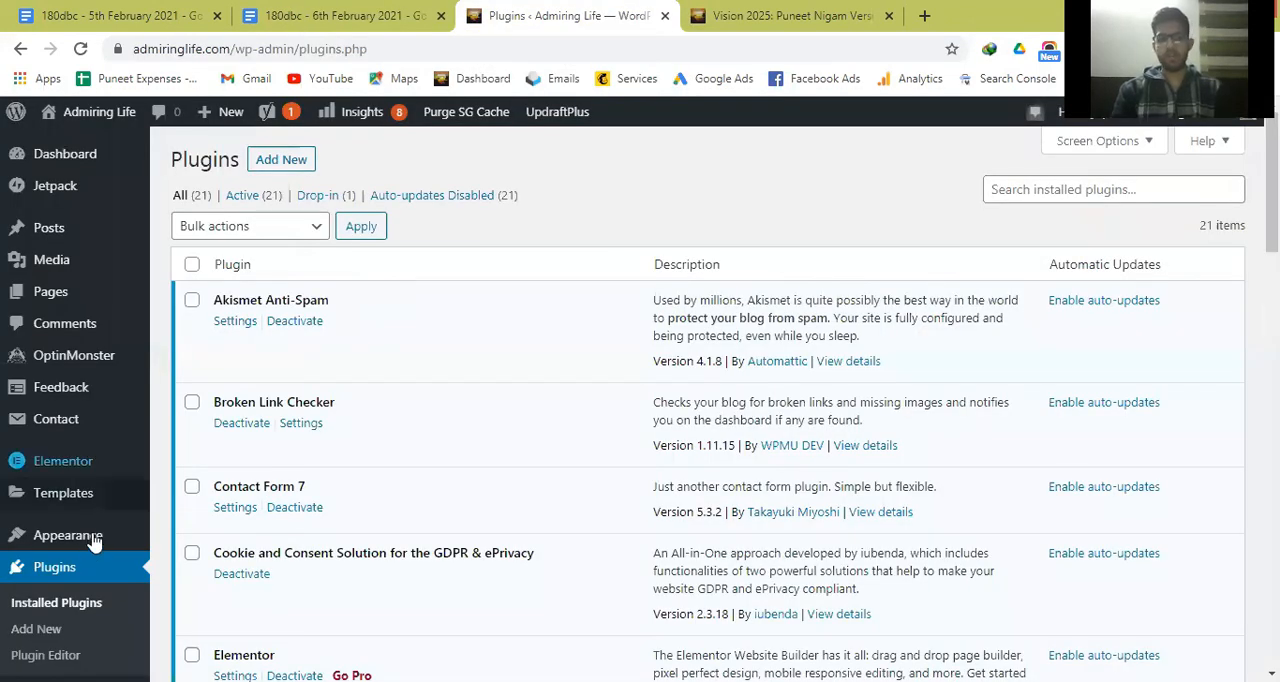
mouse_move(93, 540)
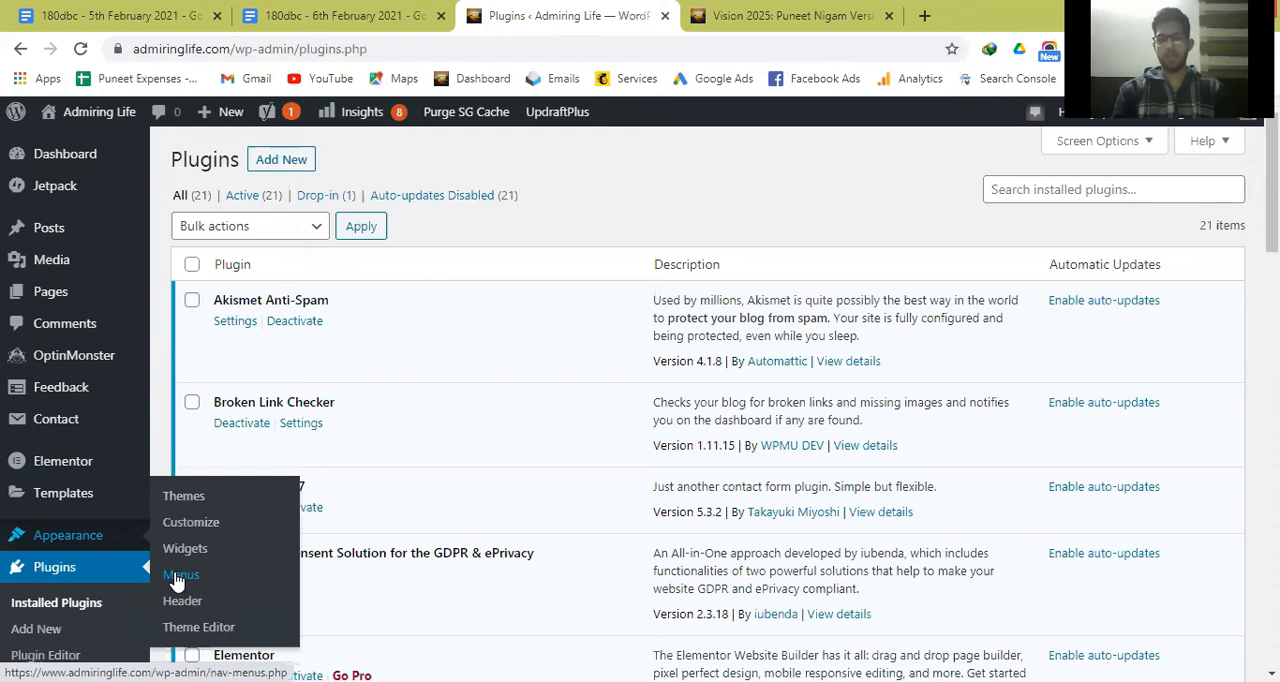
left_click(178, 576)
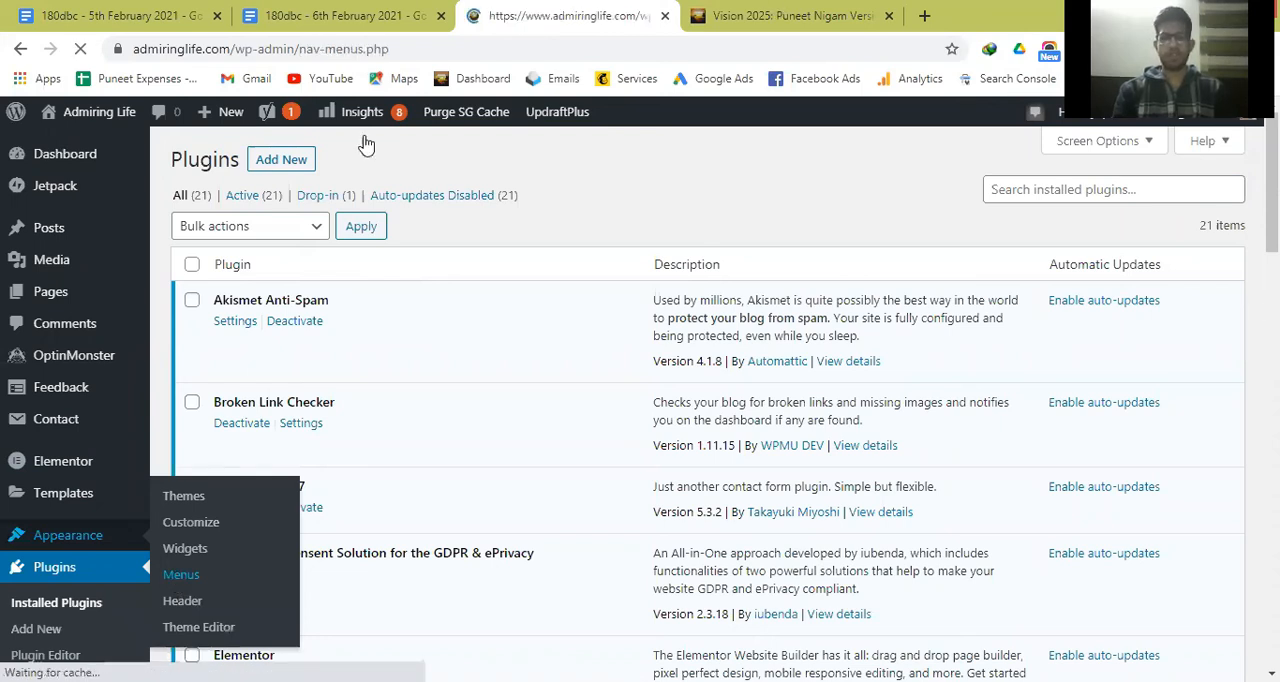
Examine the header menu, its Personal Growth submenu and the footer links on the live Vision 2025 post.
key("ctrl+Tab")
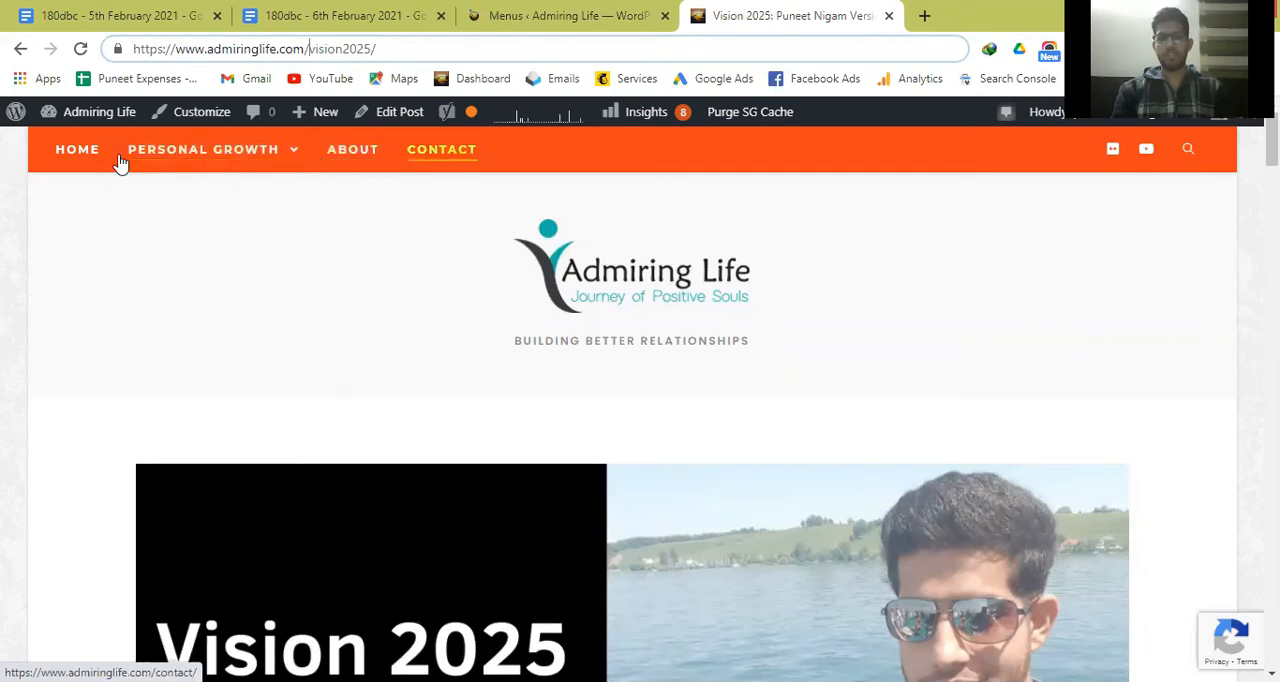
mouse_move(124, 165)
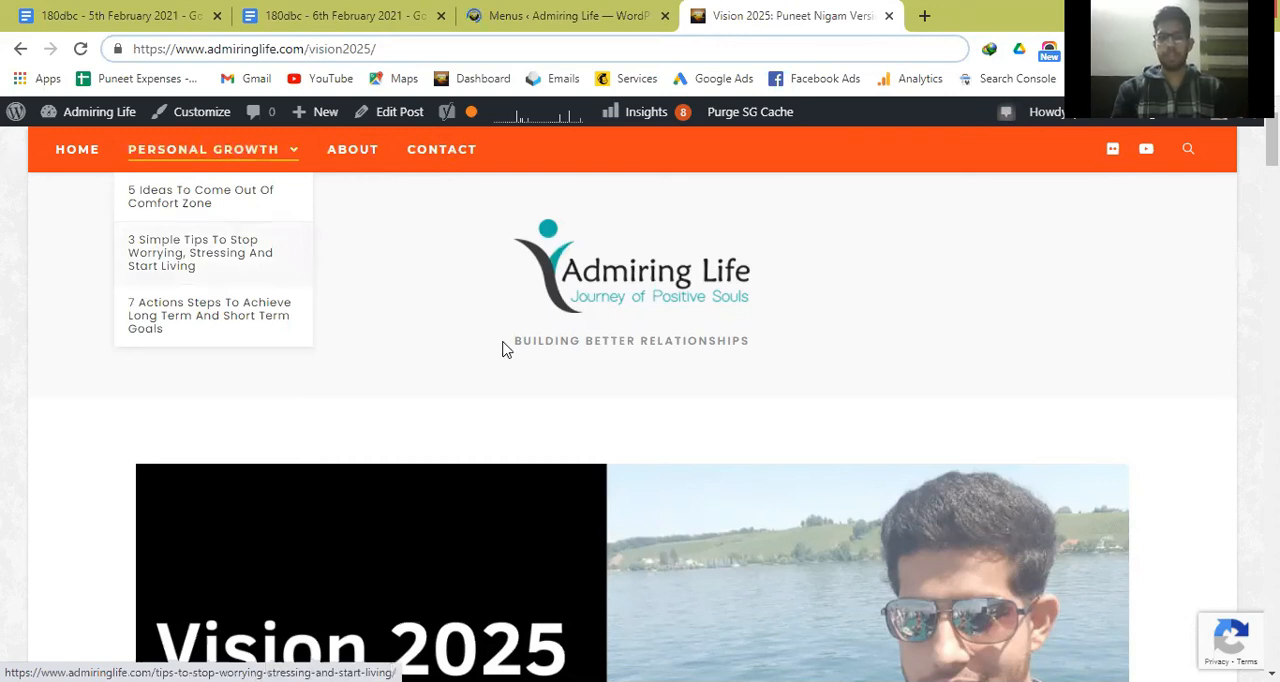
scroll(506, 349, "down", 5)
scroll(506, 349, "down", 10)
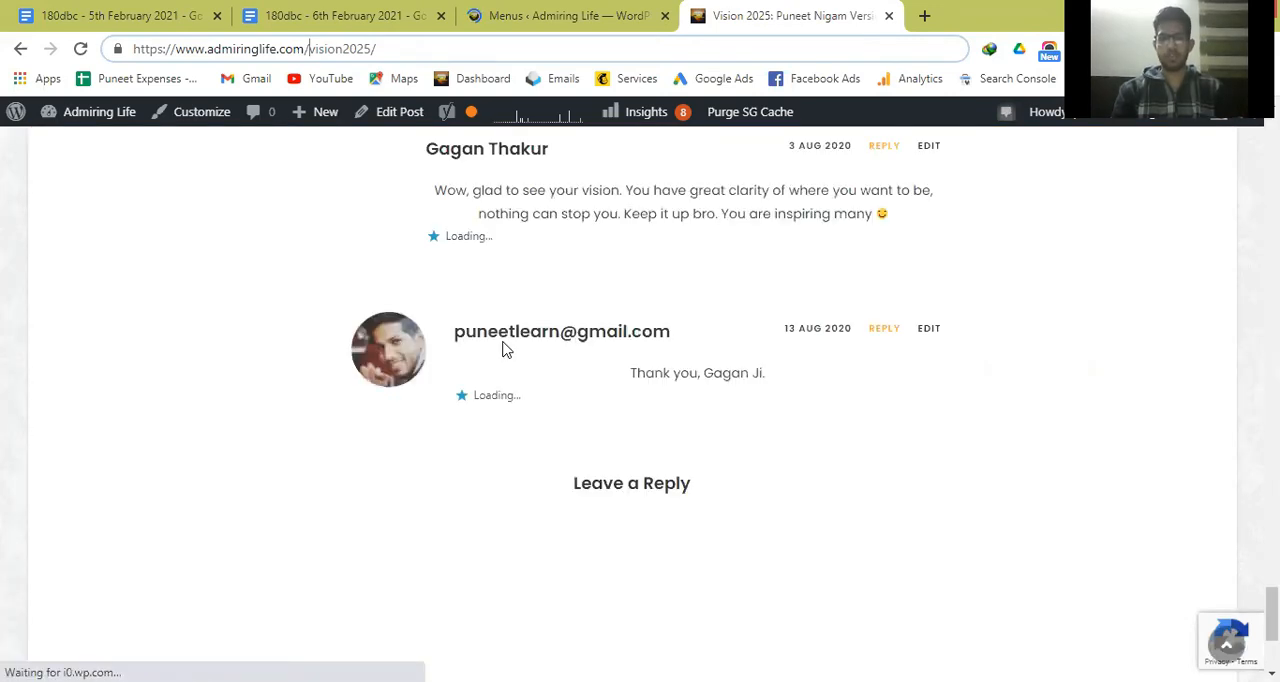
scroll(506, 349, "down", 3)
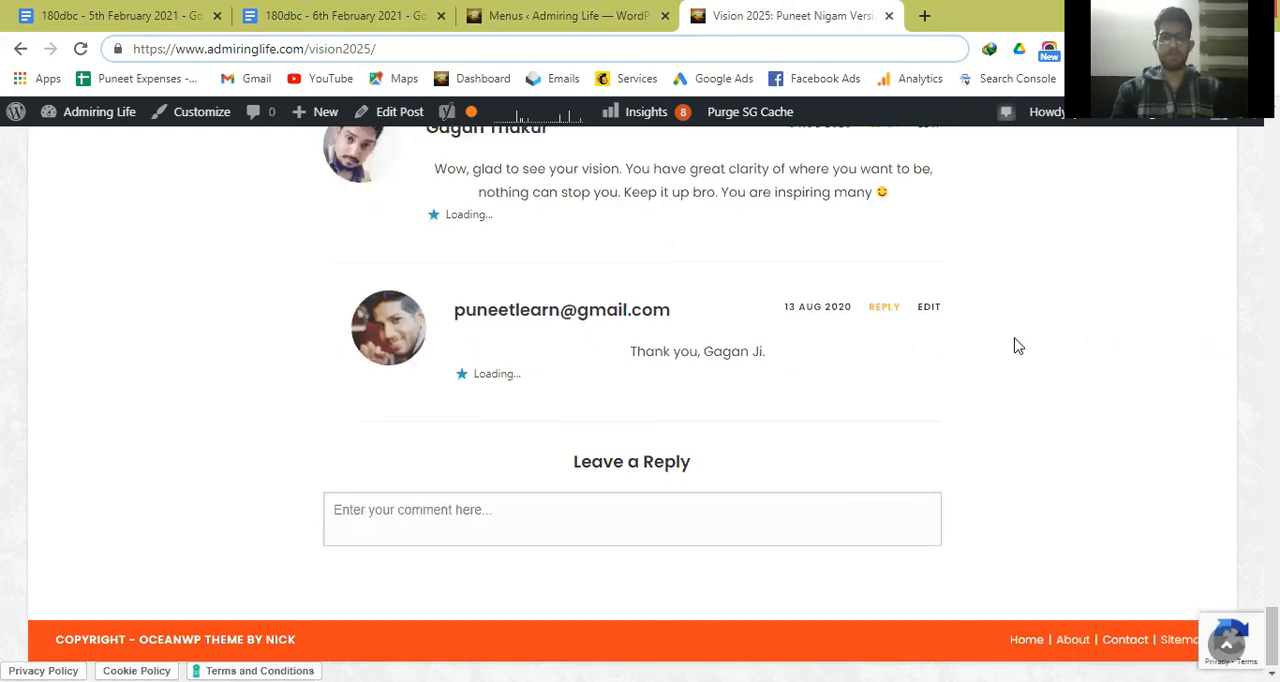
scroll(1018, 346, "up", 5)
scroll(1018, 346, "up", 15)
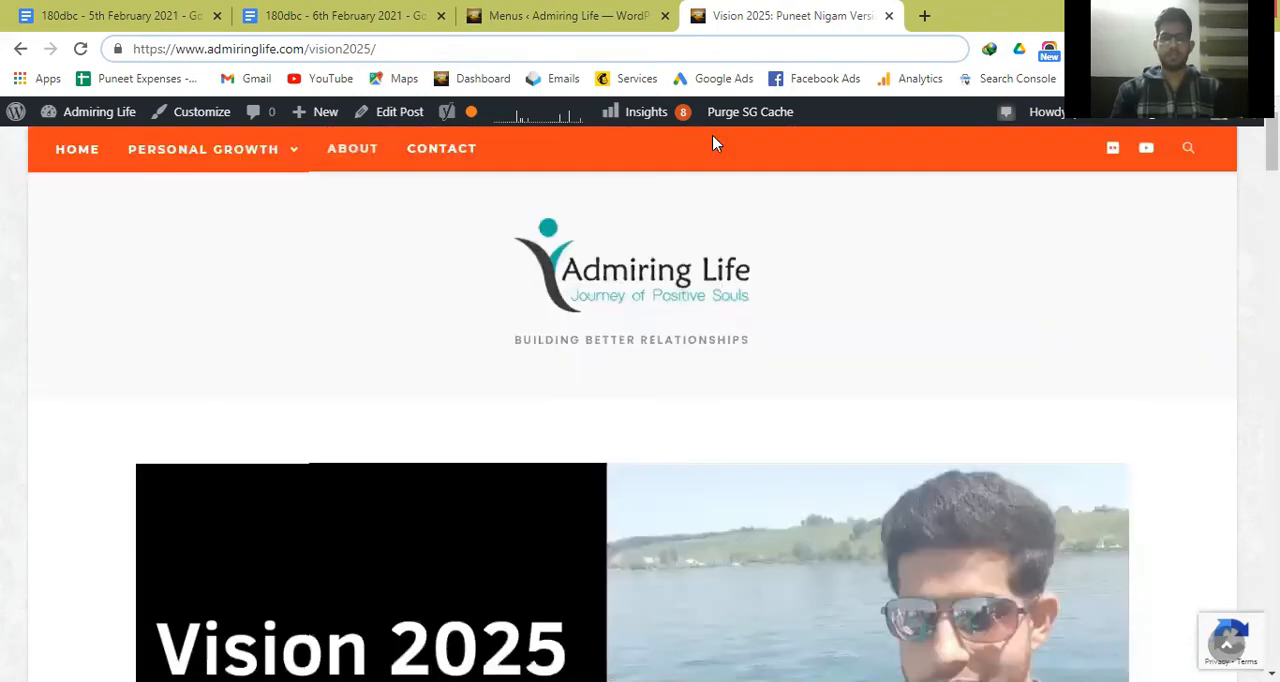
Return to the Menus page and load "Main Menu (Main, Mobile (optional))" for editing.
left_click(566, 14)
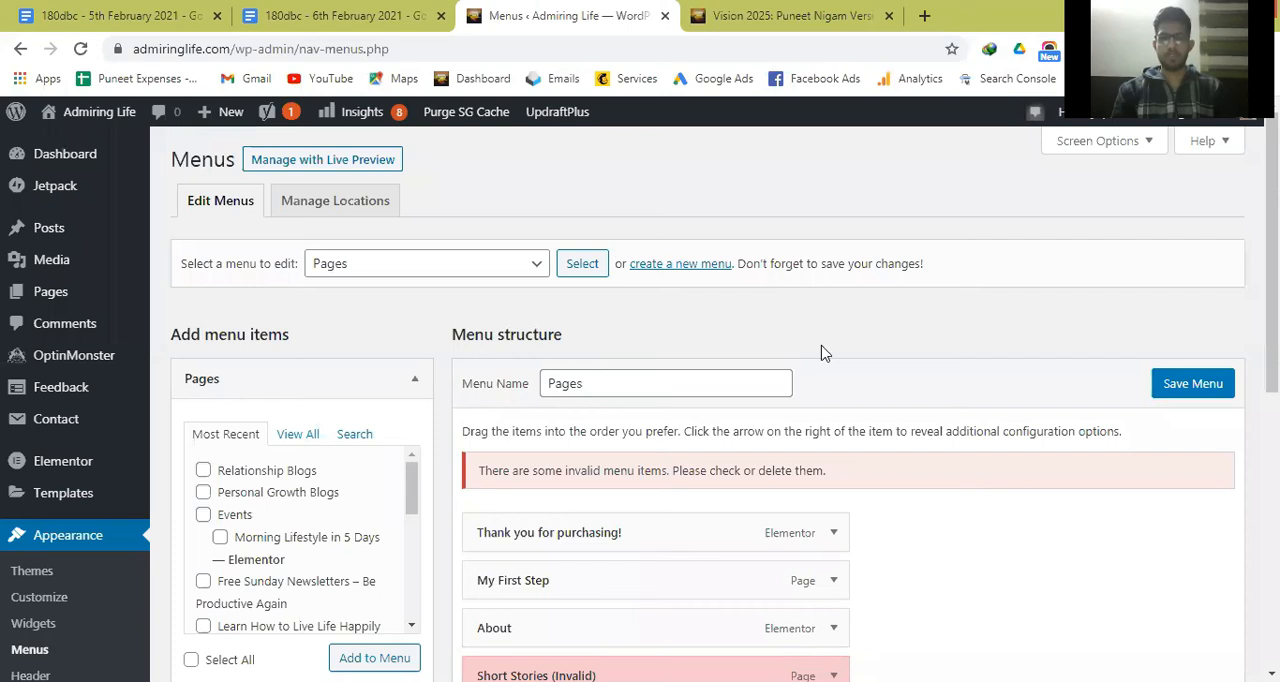
scroll(760, 330, "down", 1)
scroll(703, 307, "up", 1)
left_click(472, 265)
left_click(464, 291)
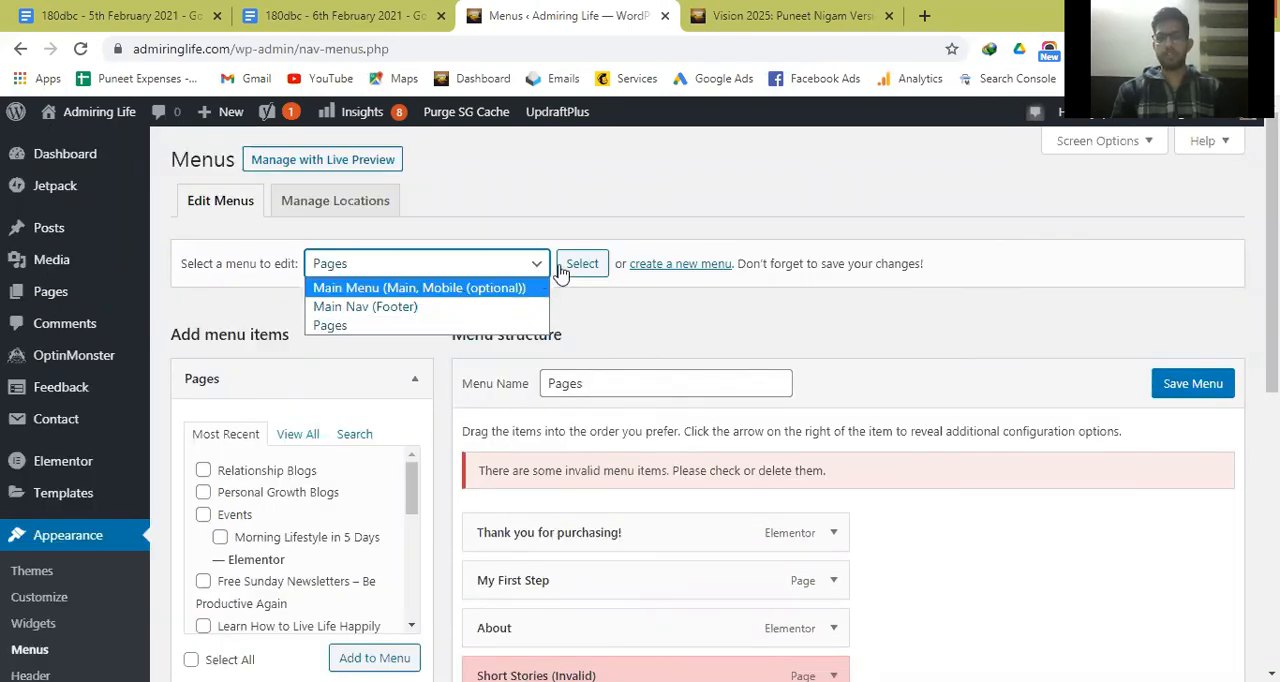
left_click(561, 269)
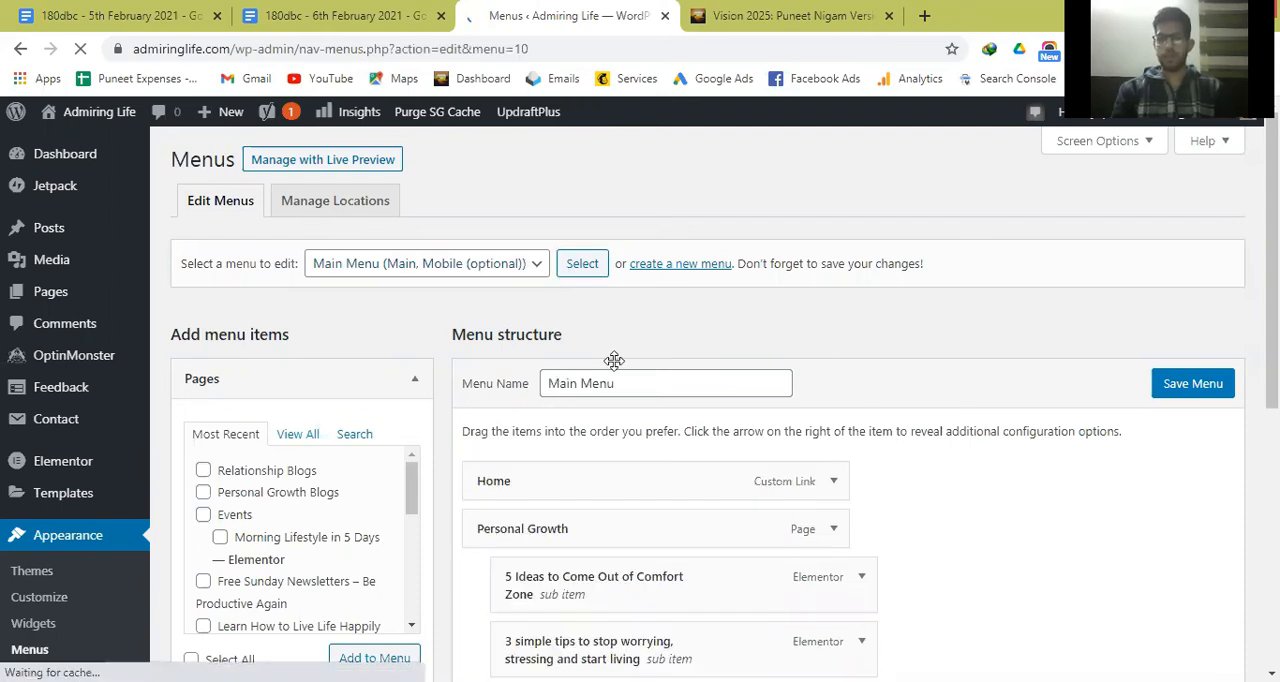
Review the Main Menu's available pages, item structure and display location settings, and compare them with the live site's header menu.
scroll(614, 360, "down", 2)
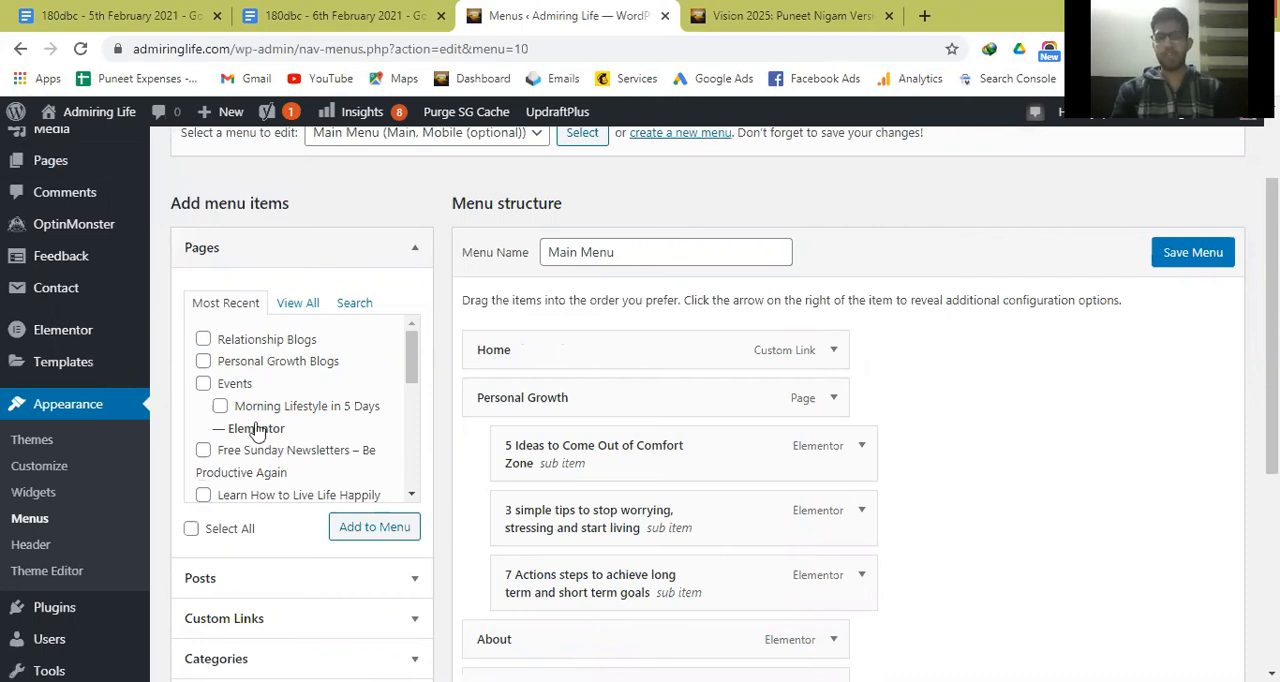
left_click(220, 406)
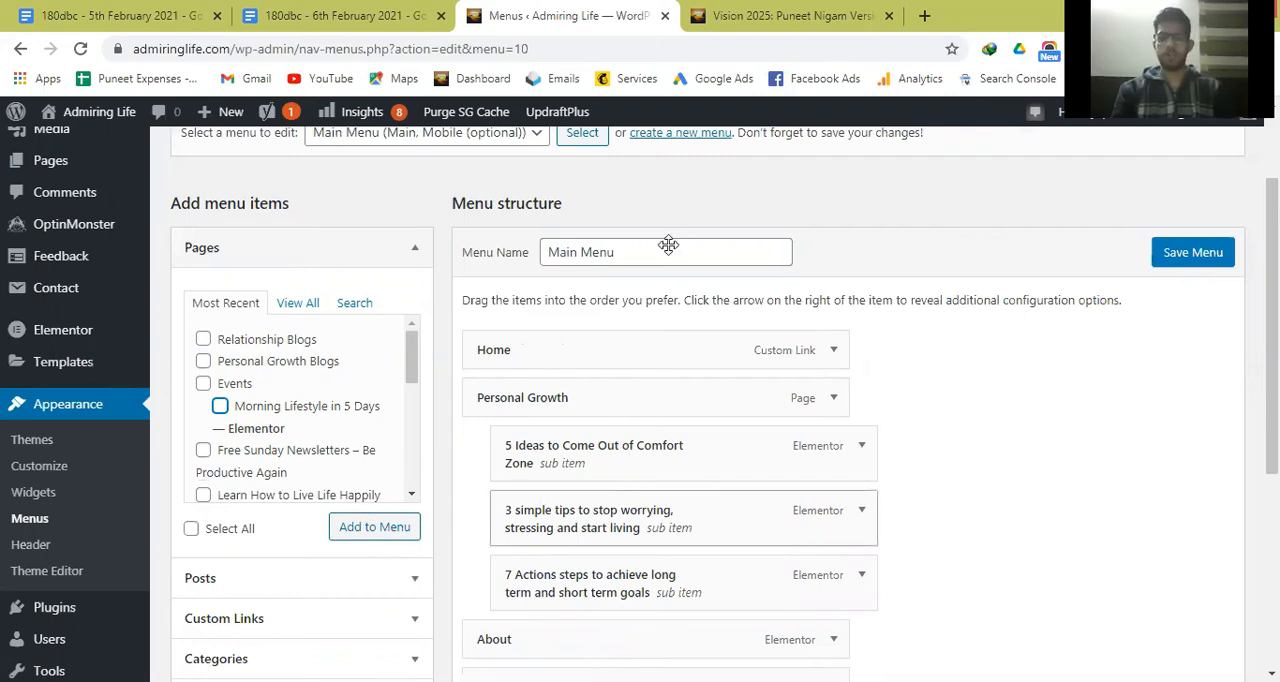
scroll(668, 245, "down", 3)
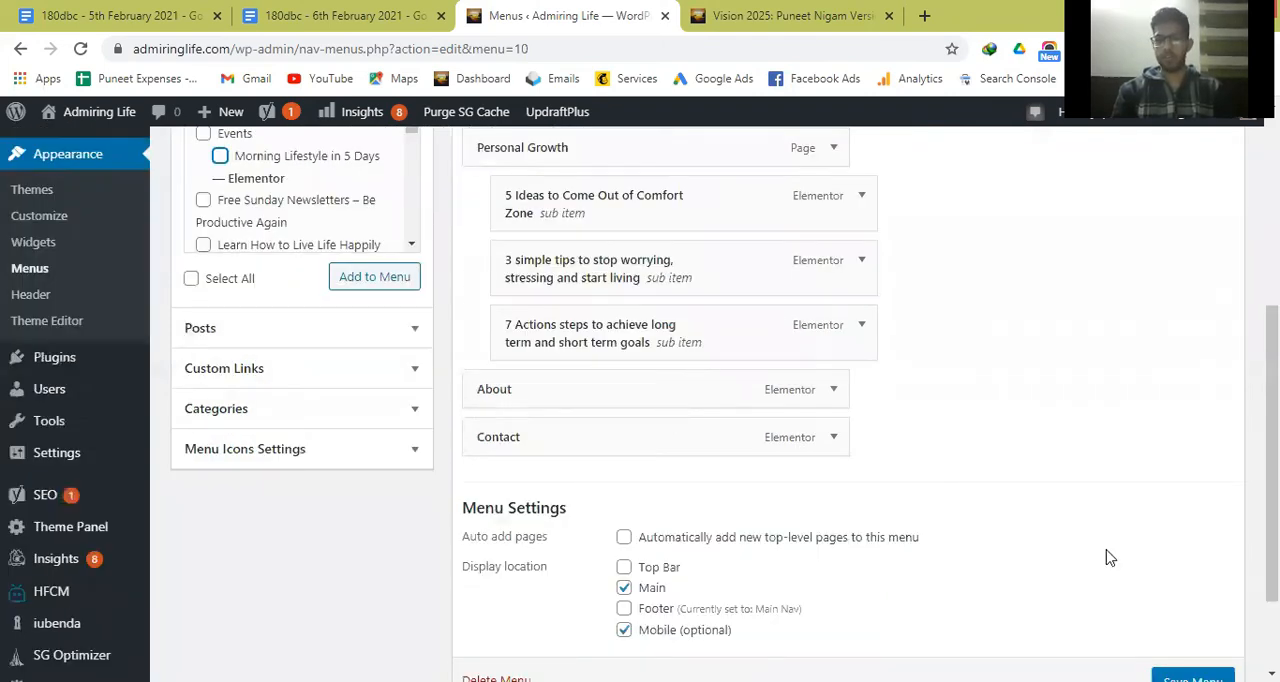
scroll(1108, 557, "down", 1)
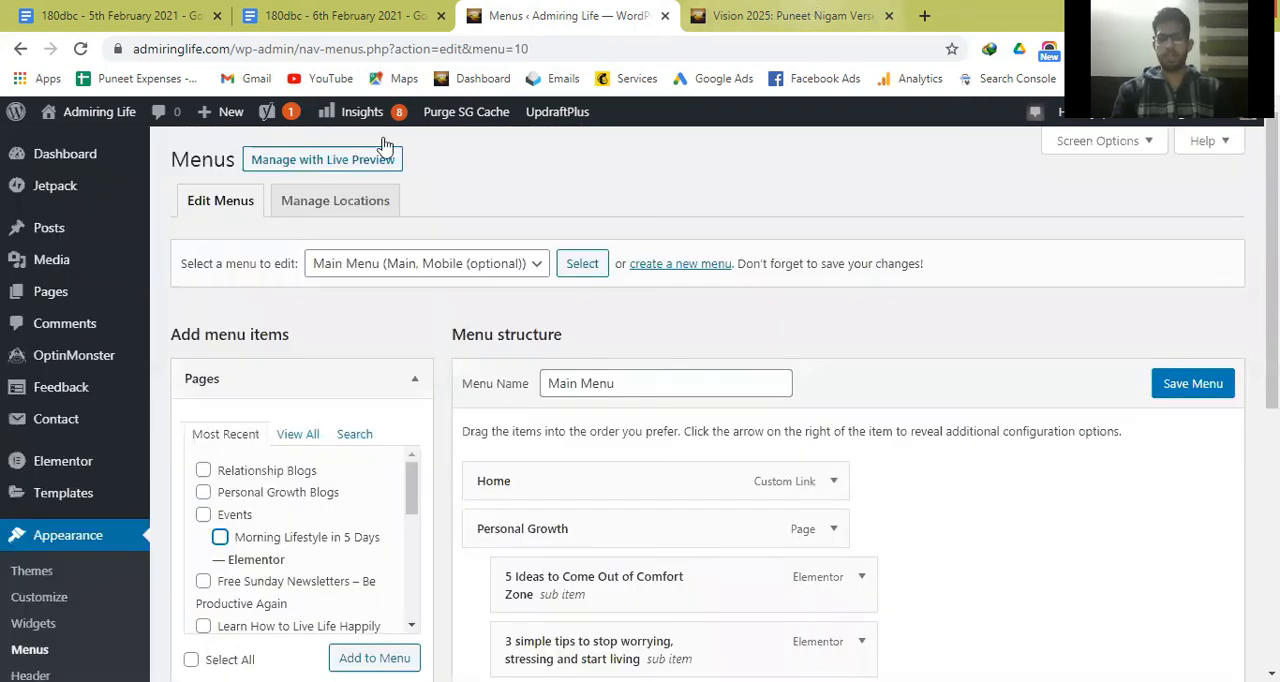
left_click(800, 15)
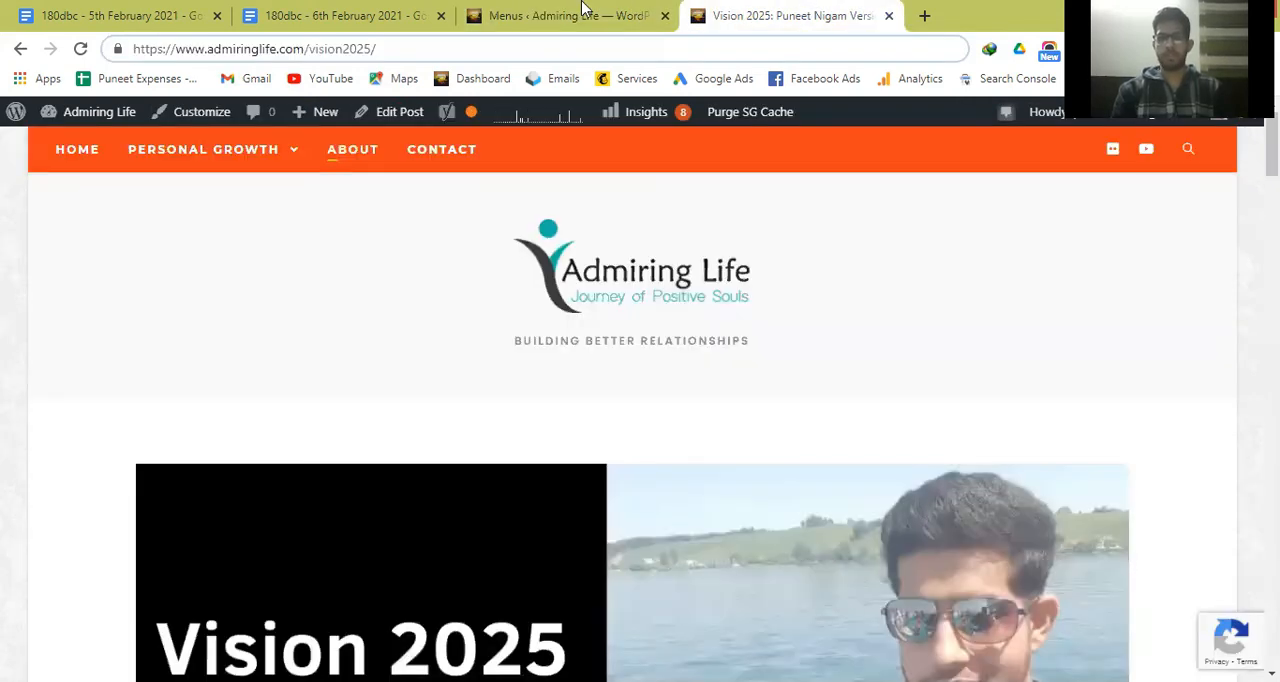
left_click(585, 12)
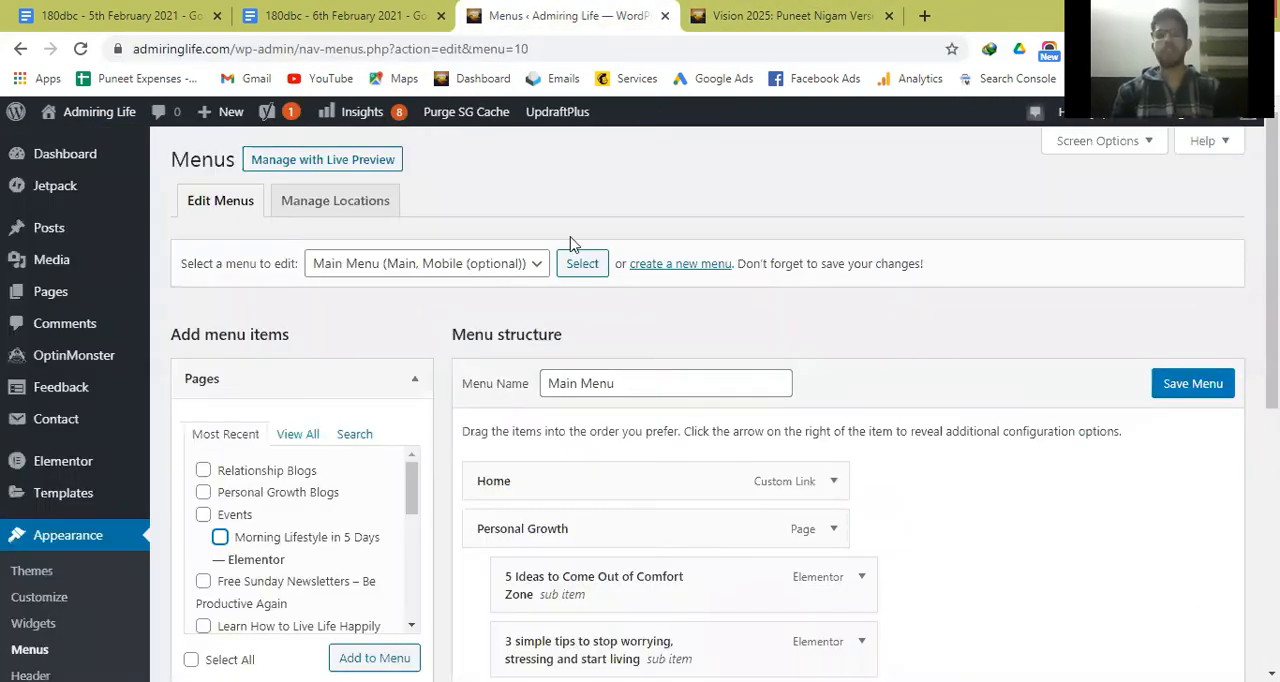
Load the "Main Nav (Footer)" menu for editing on the Menus page.
left_click(530, 276)
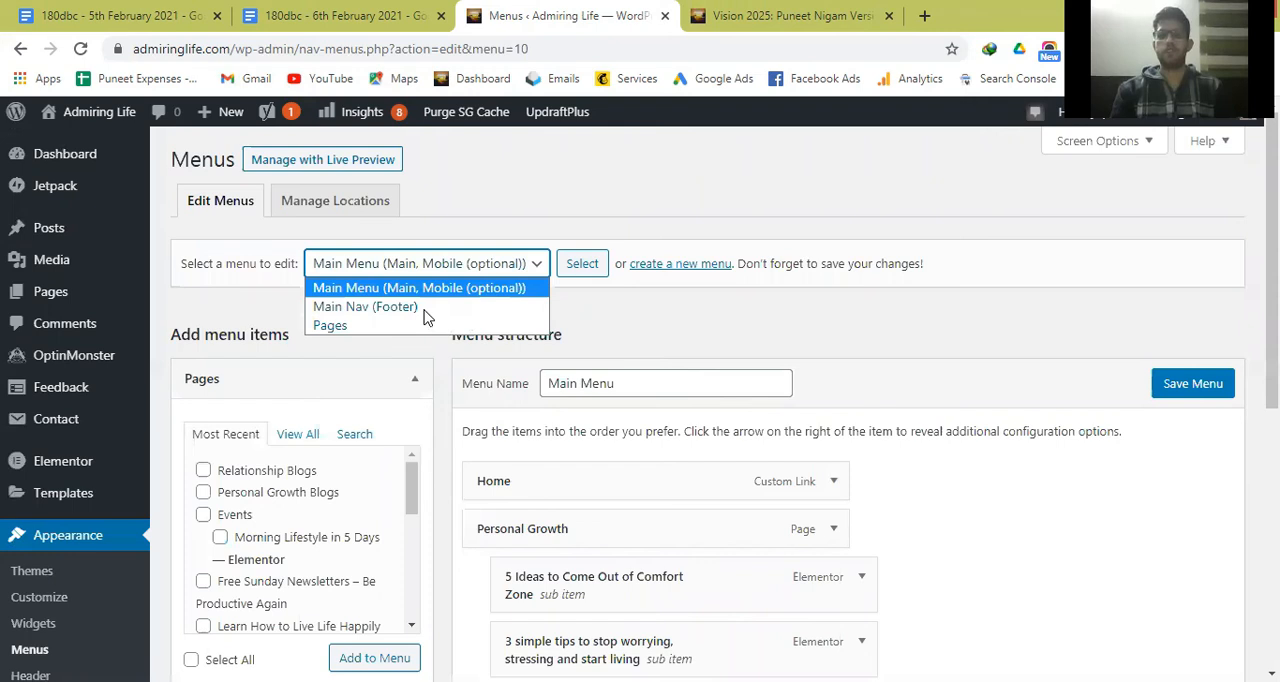
key("Return")
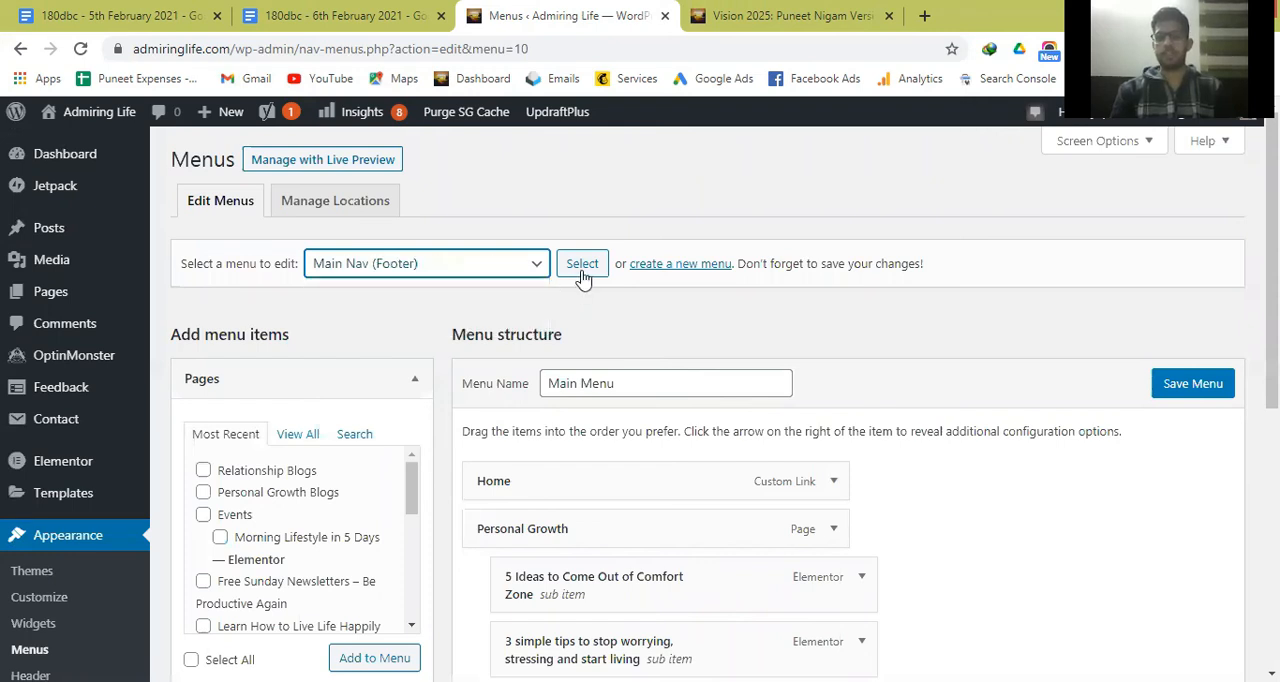
left_click(581, 272)
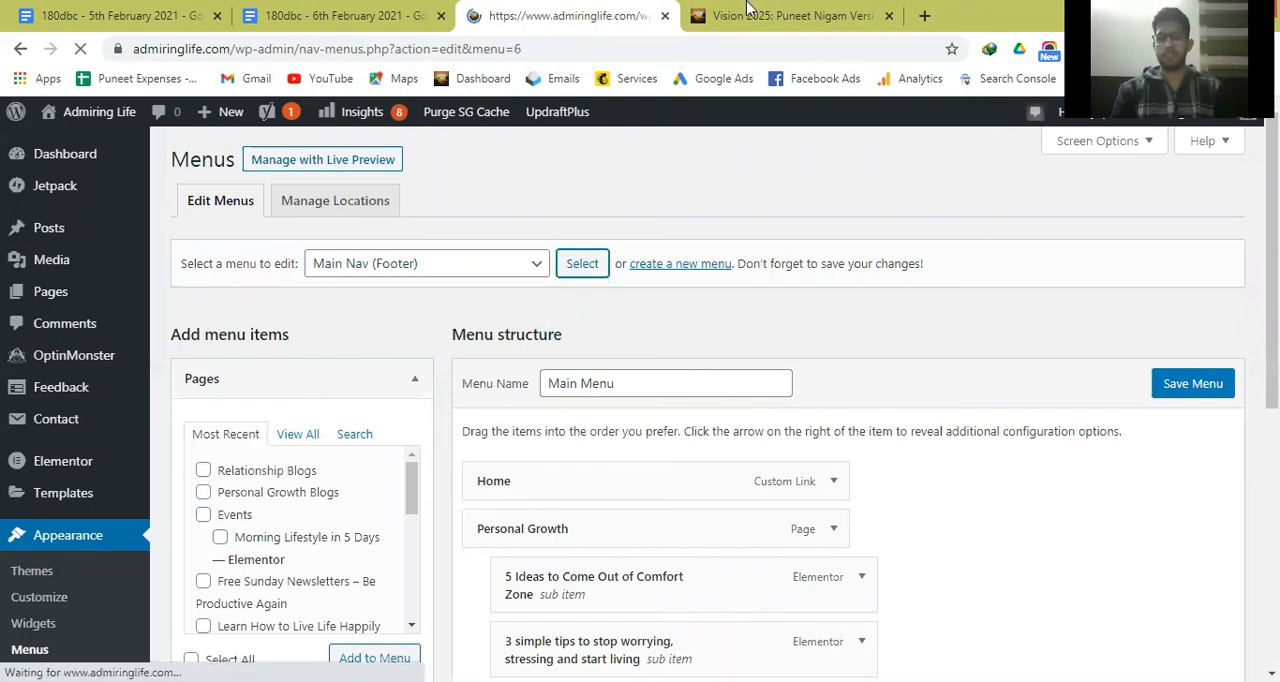
Compare the live Vision 2025 post's footer links with the Main Nav items and open the form for creating a new menu.
left_click(748, 12)
scroll(748, 463, "down", 15)
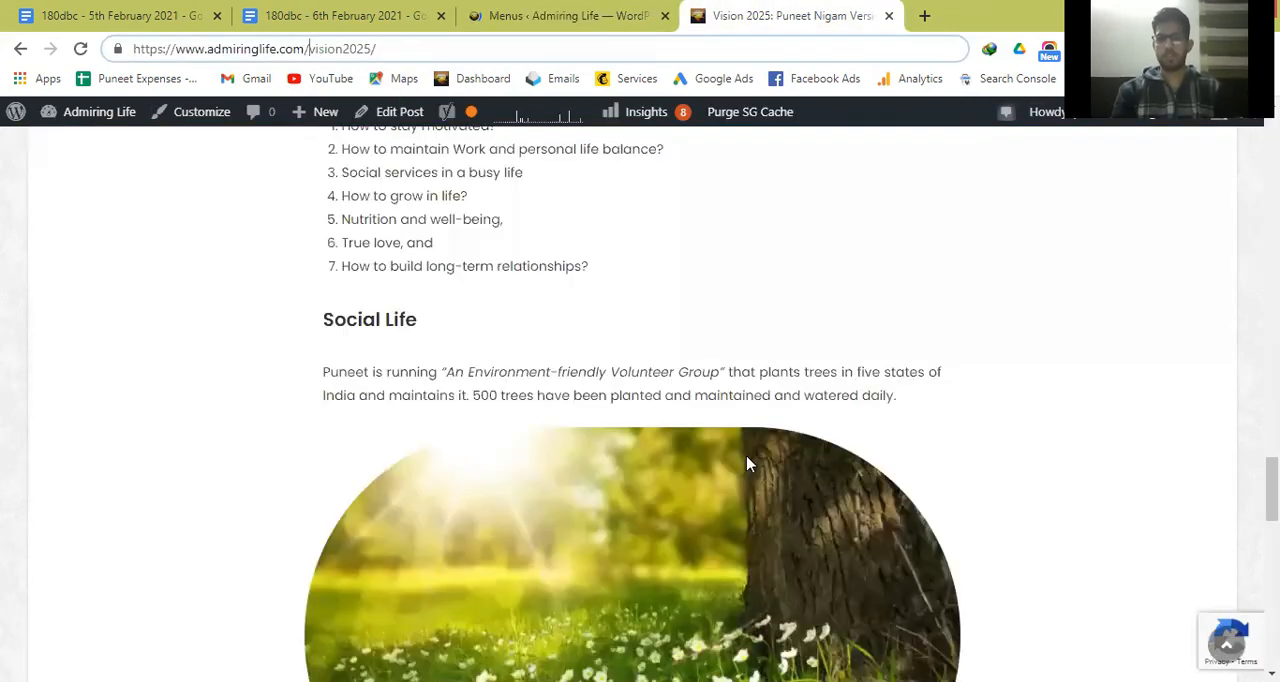
scroll(748, 463, "down", 10)
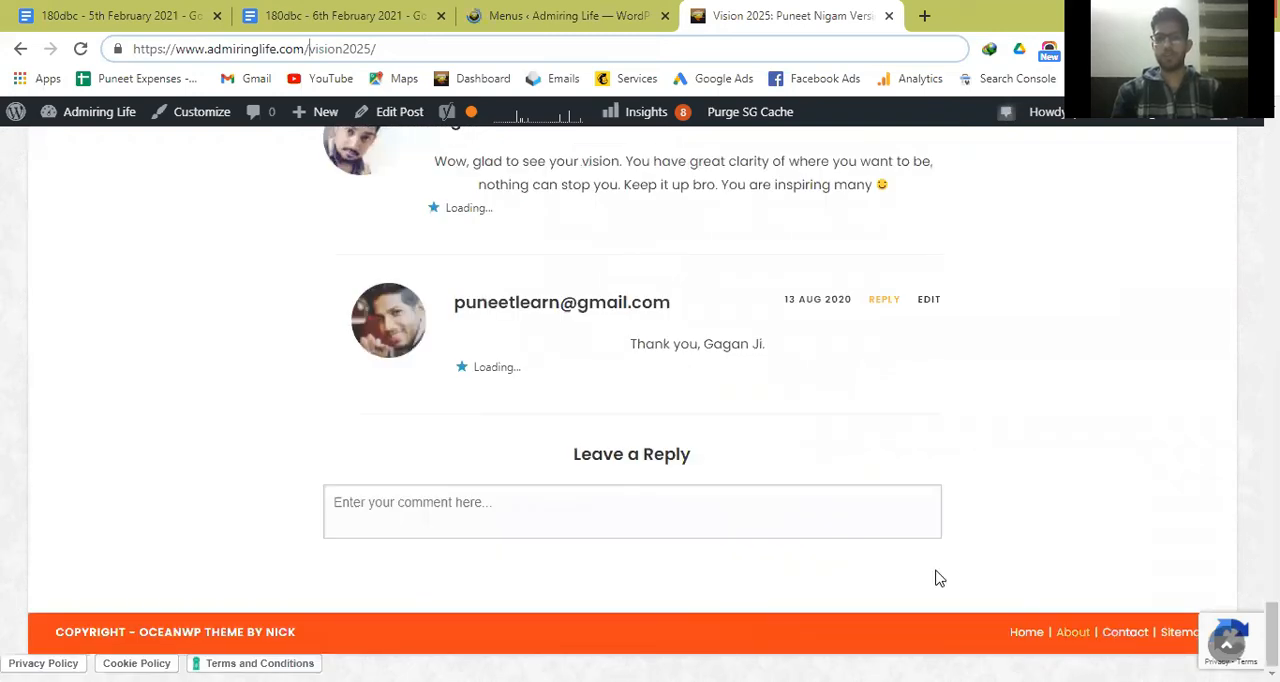
left_click(560, 15)
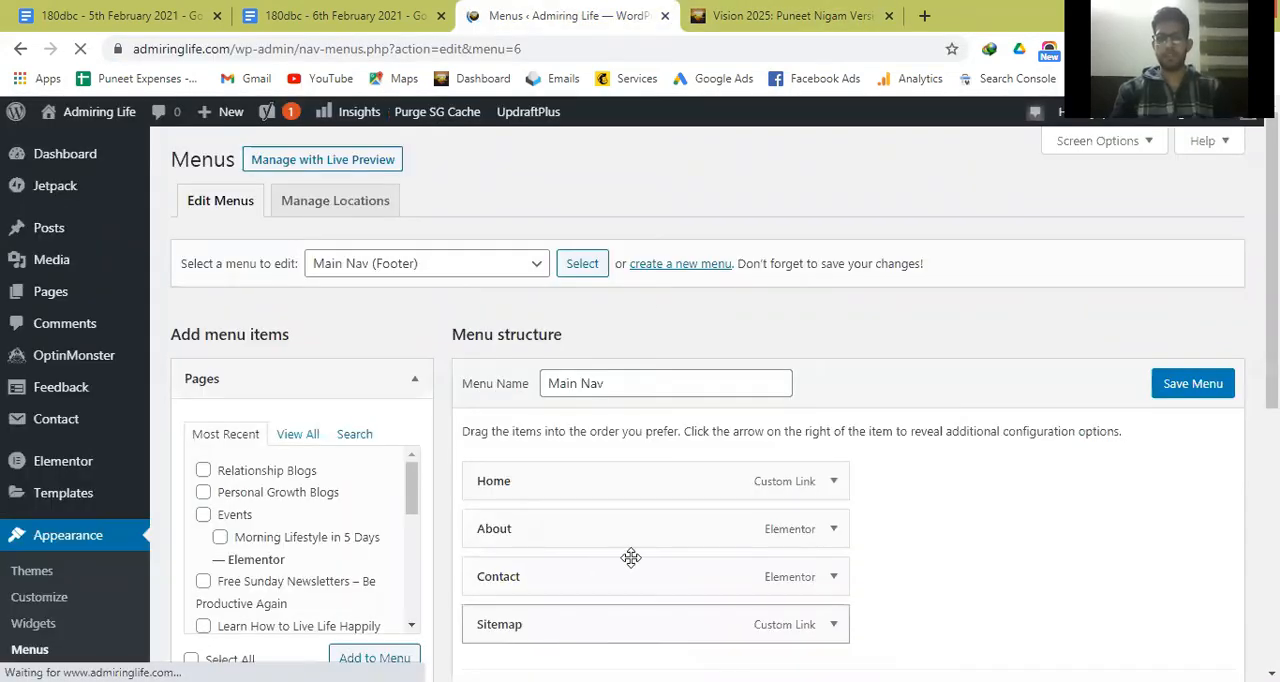
left_click(659, 264)
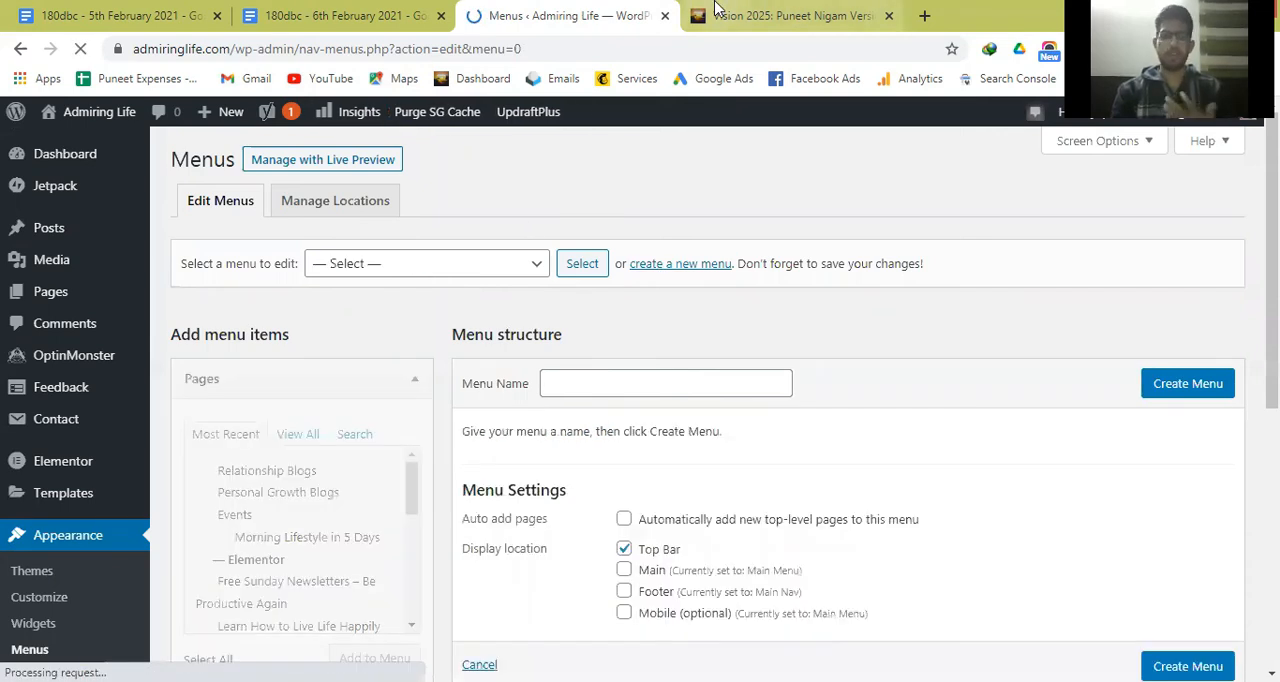
In the 6th February 2021 Google Docs notes, delete one blank line below "Creating menu bars on your website", and return to the Menus page.
left_click(390, 8)
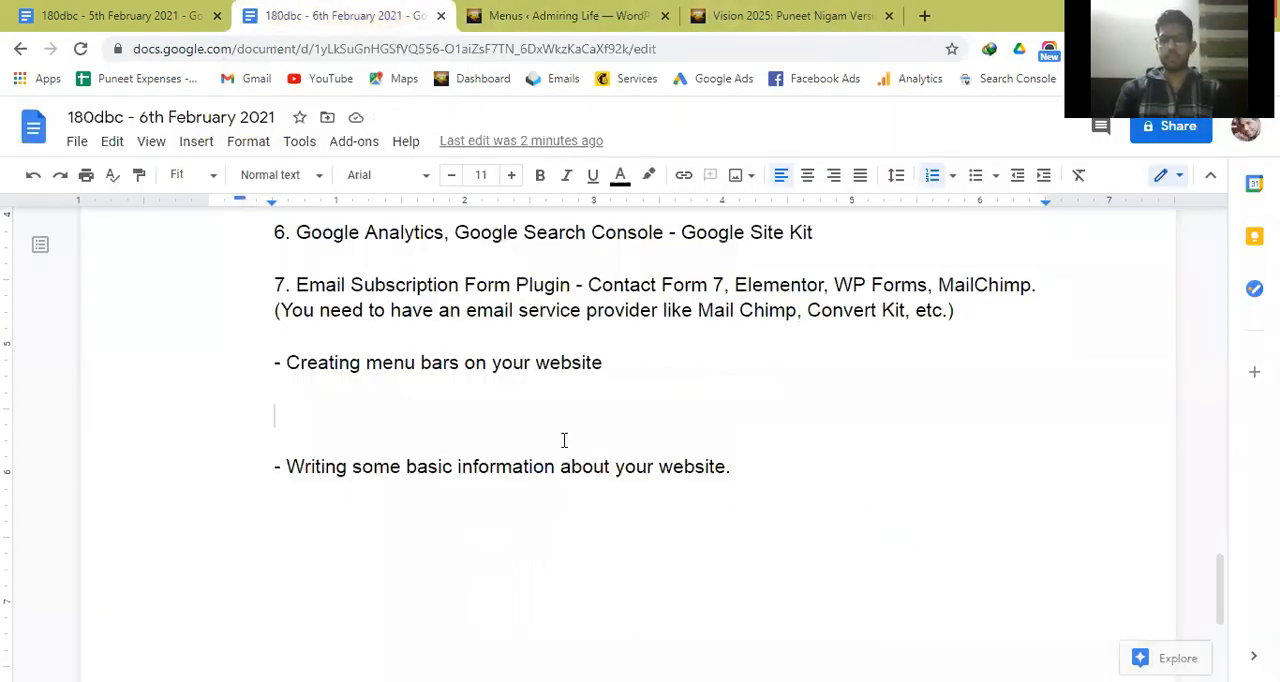
key("BackSpace")
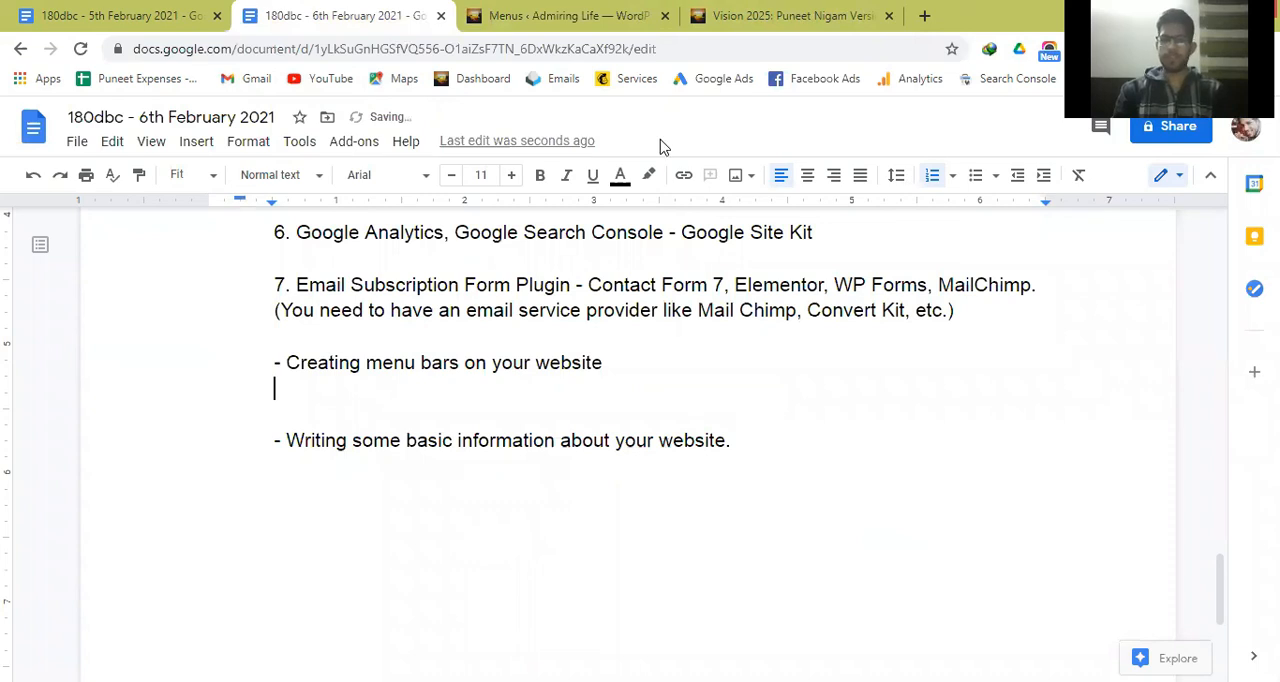
left_click(624, 8)
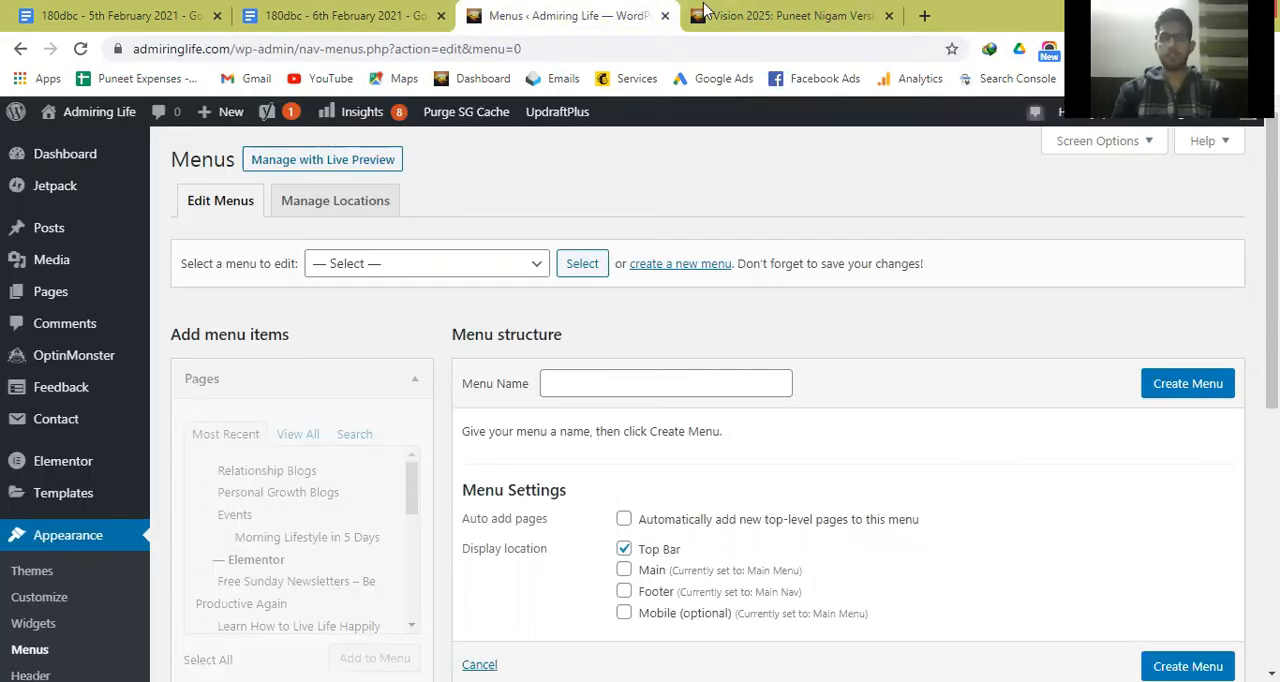
Switch to the live Vision 2025 post and open the Admiring Life home page from its header logo.
left_click(760, 15)
scroll(541, 311, "up", 15)
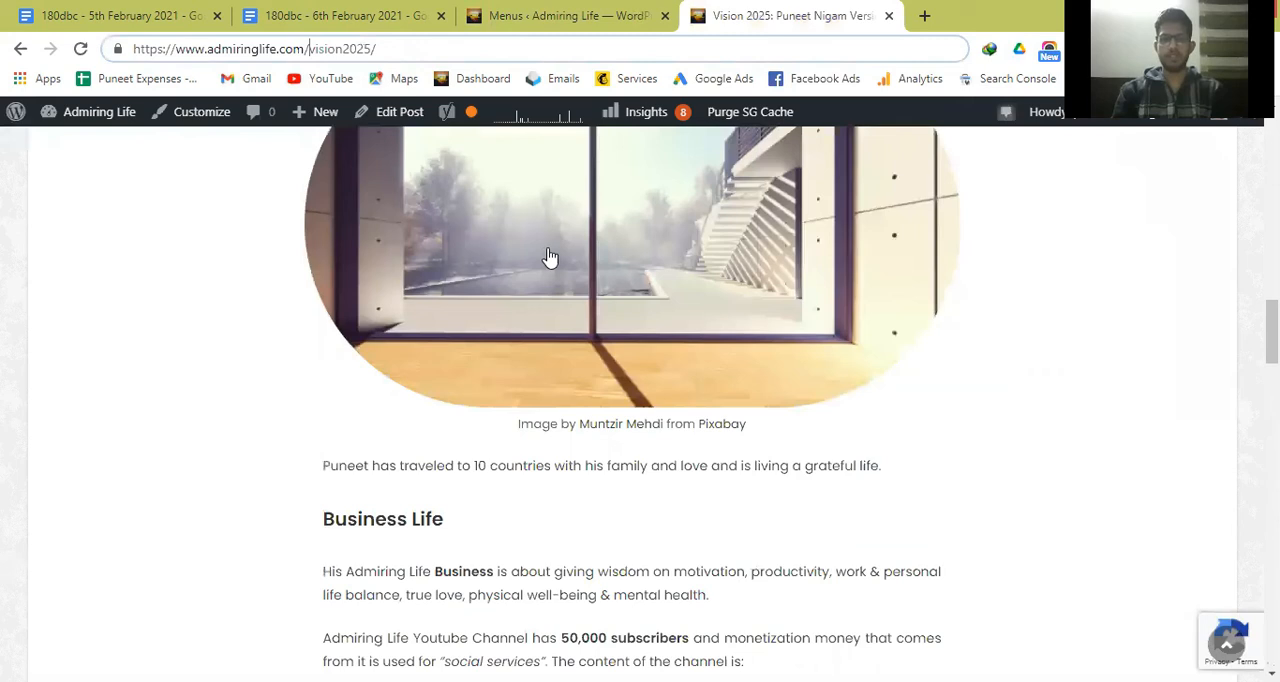
scroll(551, 263, "up", 10)
left_click(600, 280)
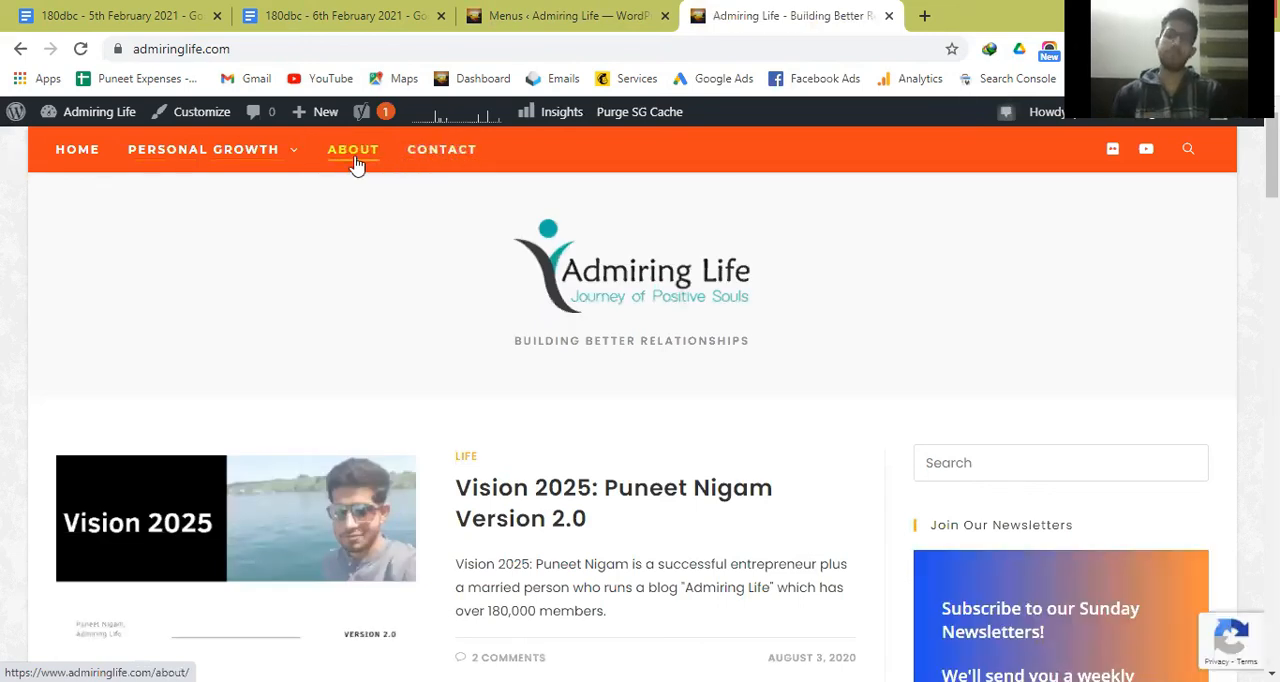
Open the live site's About page and read through its content.
left_click(355, 152)
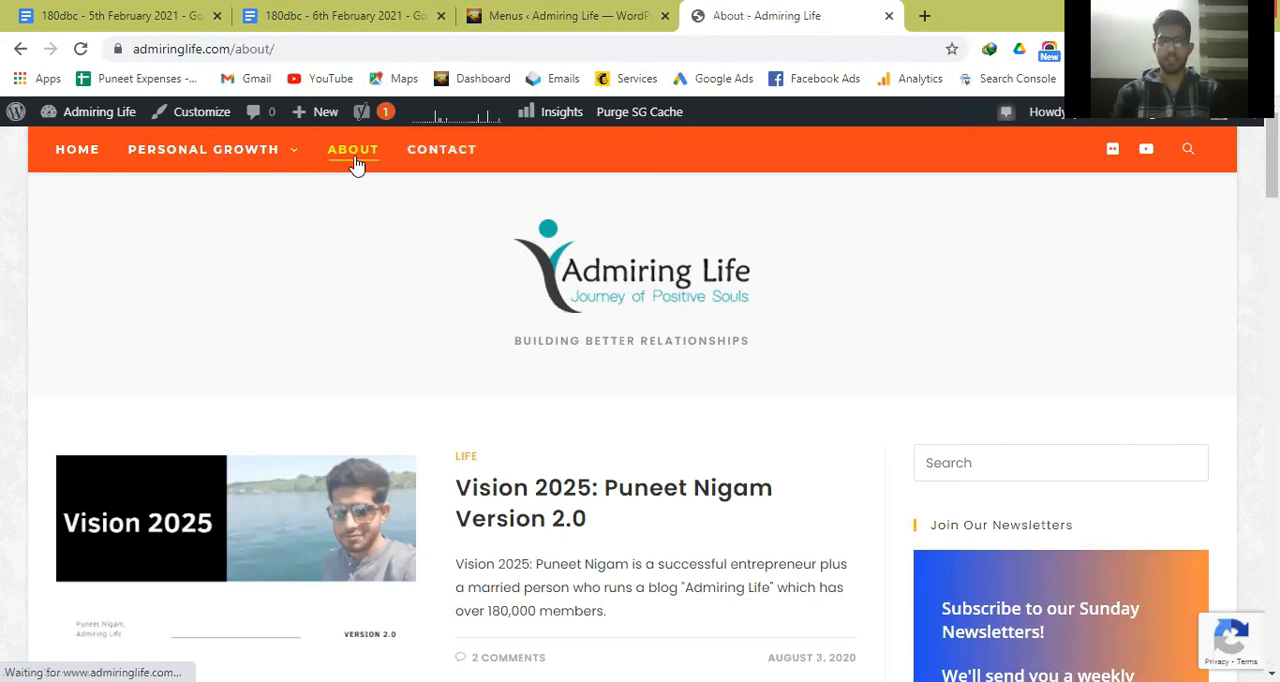
scroll(673, 406, "down", 1)
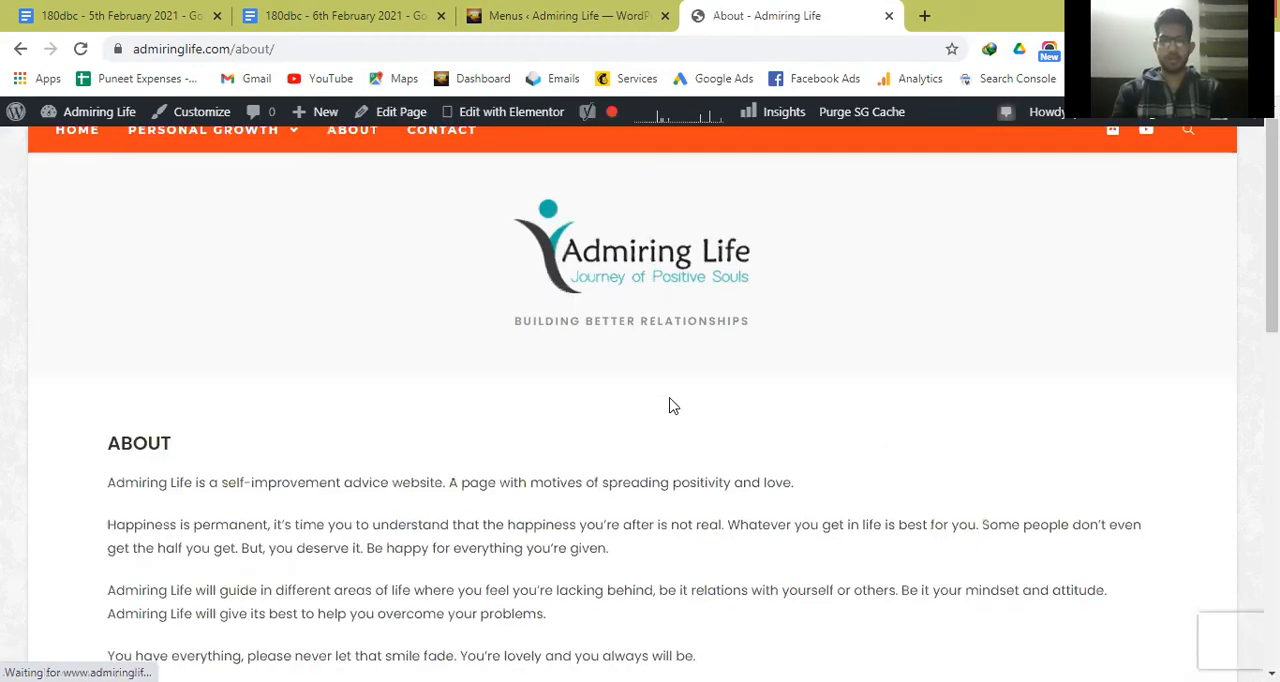
scroll(673, 406, "down", 3)
scroll(673, 406, "down", 5)
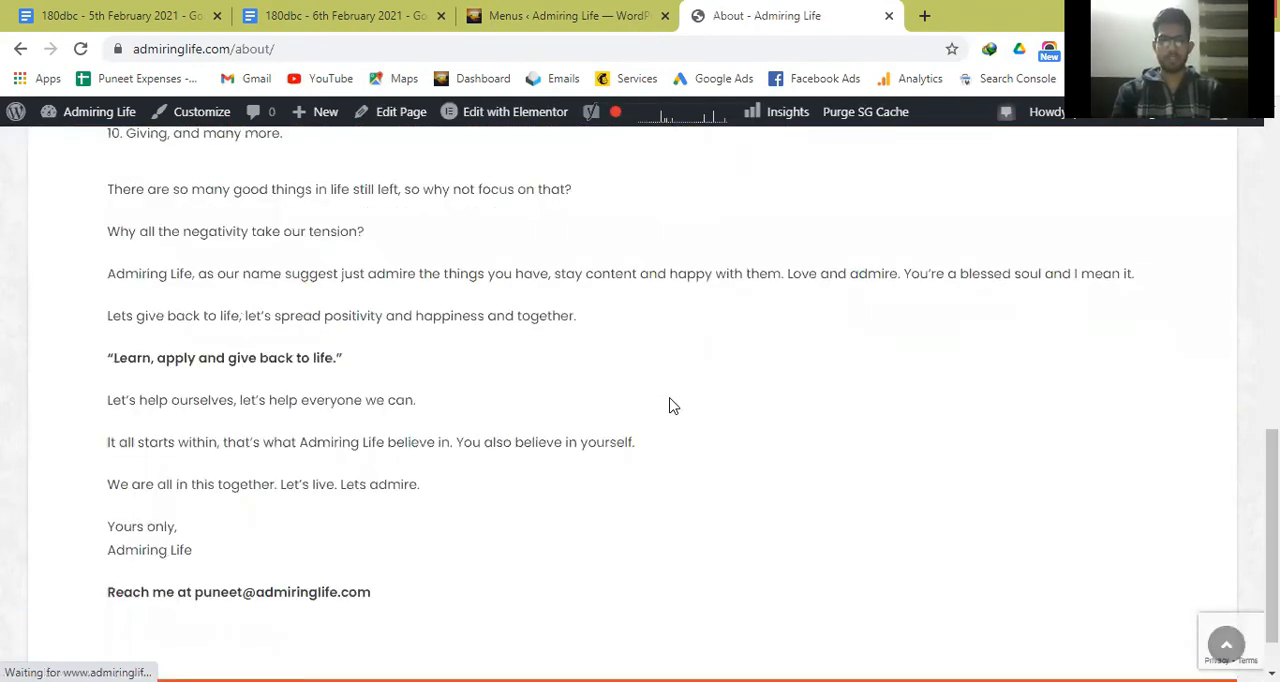
scroll(673, 406, "up", 1)
scroll(673, 406, "up", 8)
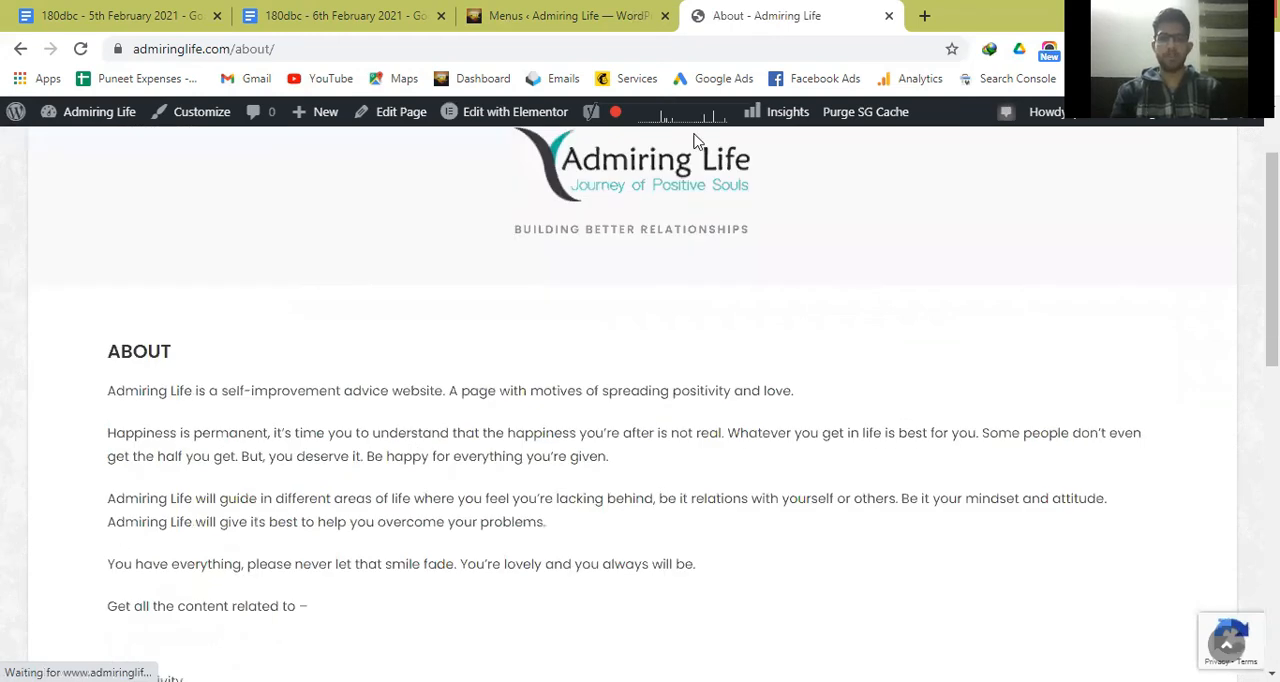
Start a new page titled "About" in the WordPress admin.
left_click(606, 12)
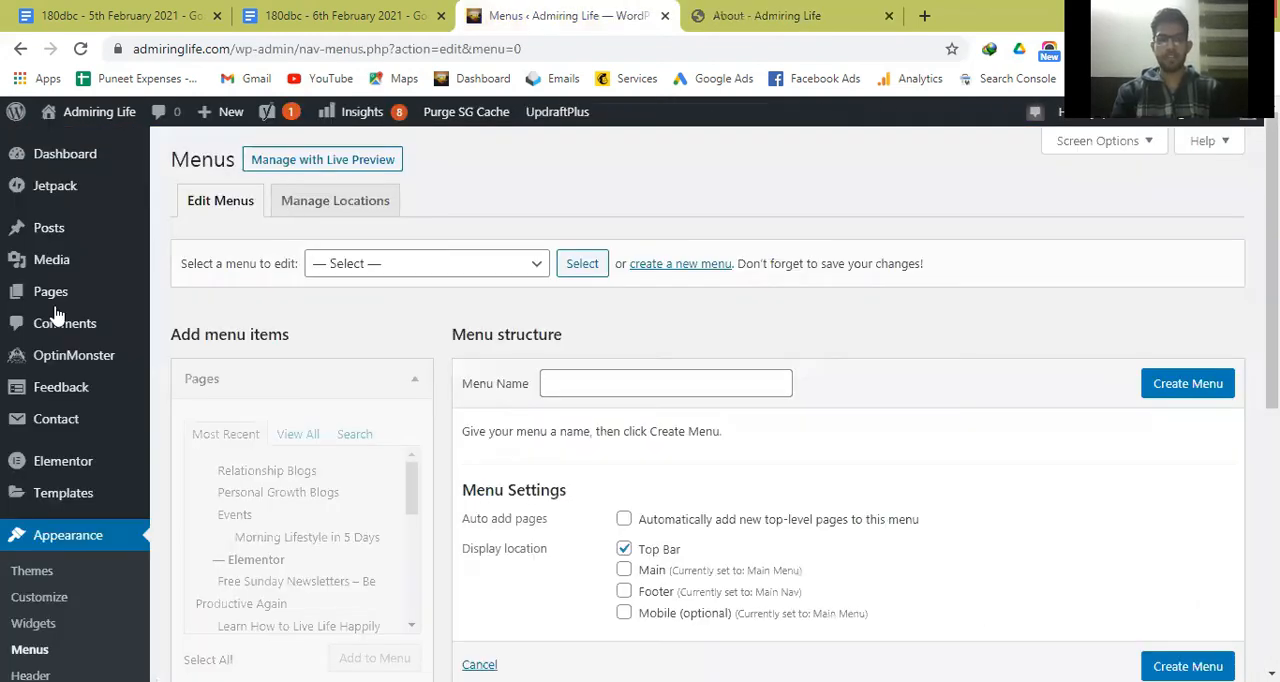
mouse_move(60, 310)
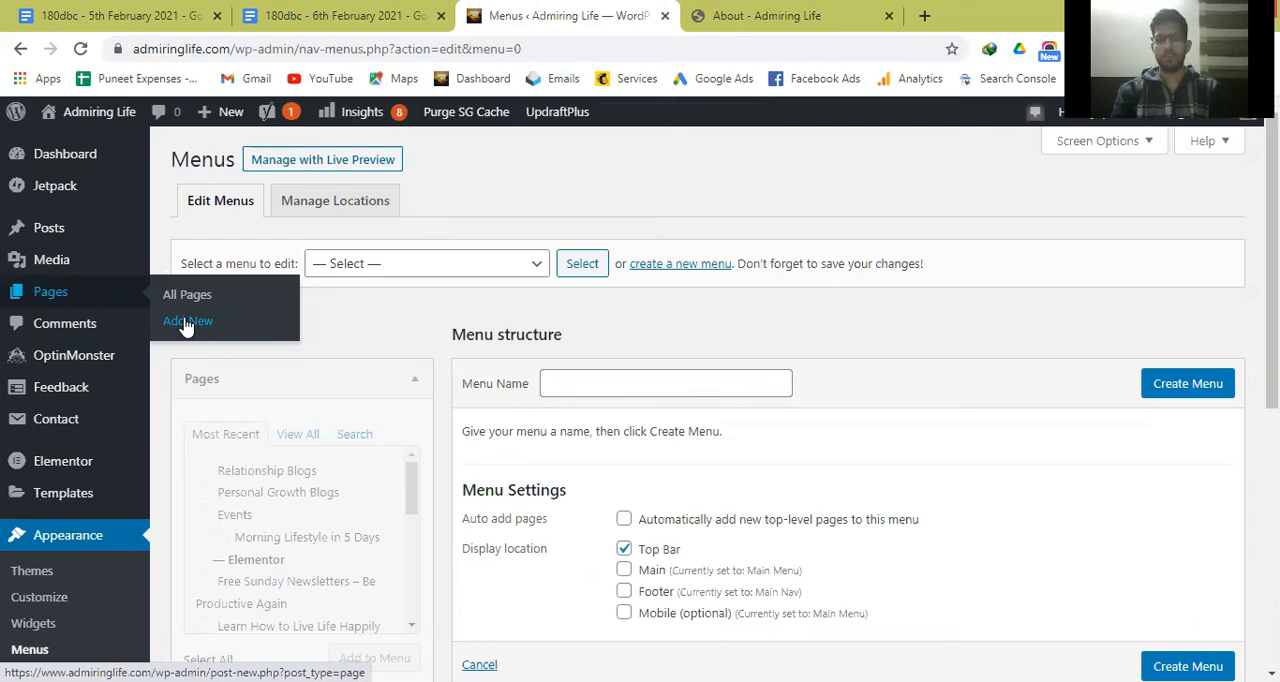
left_click(186, 322)
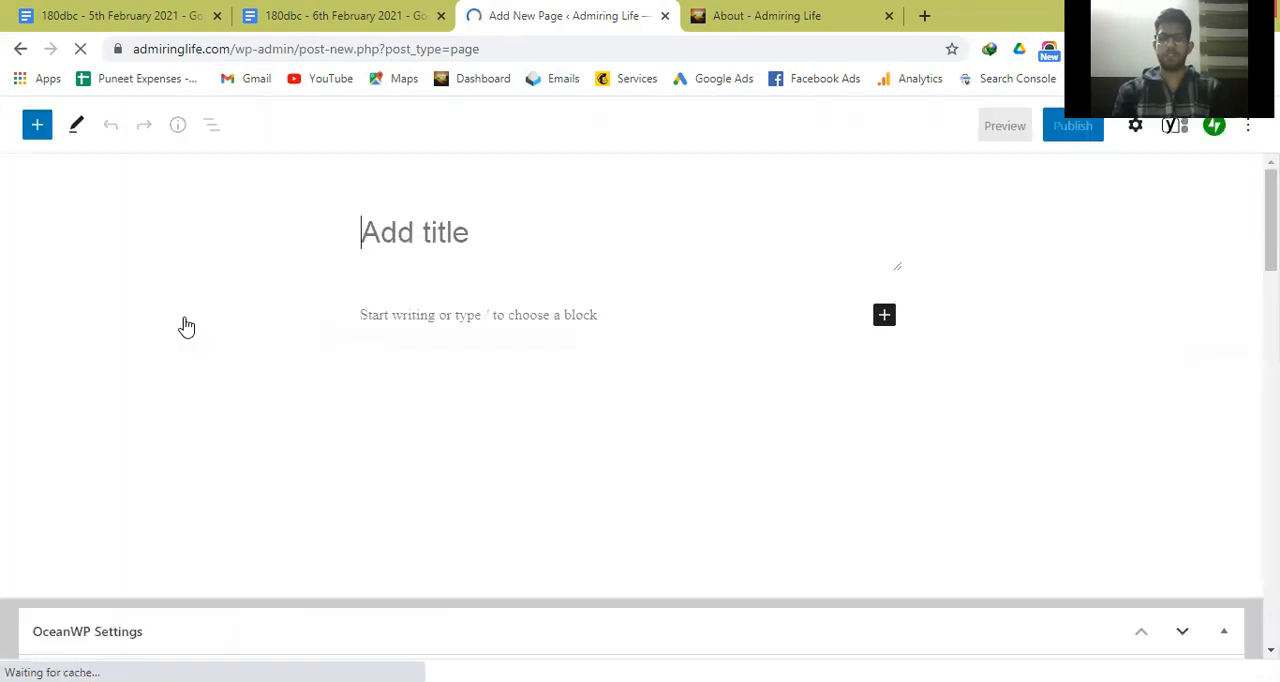
left_click(413, 235)
type("Ab")
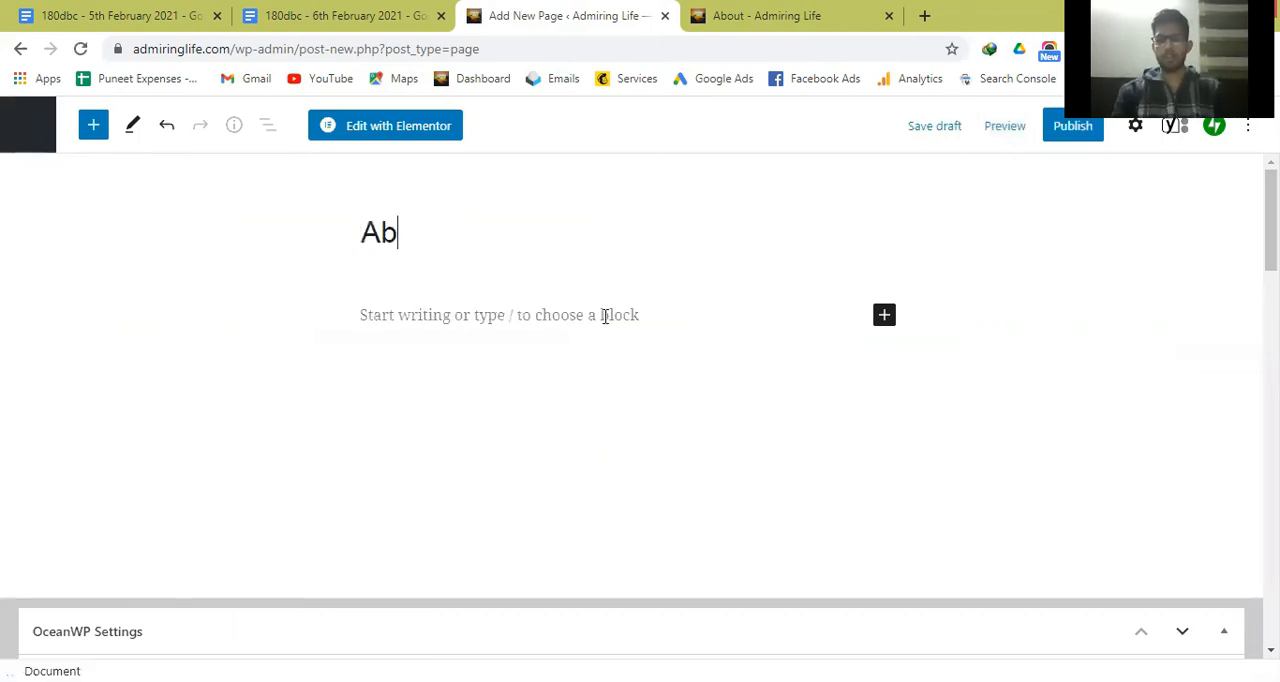
type("out")
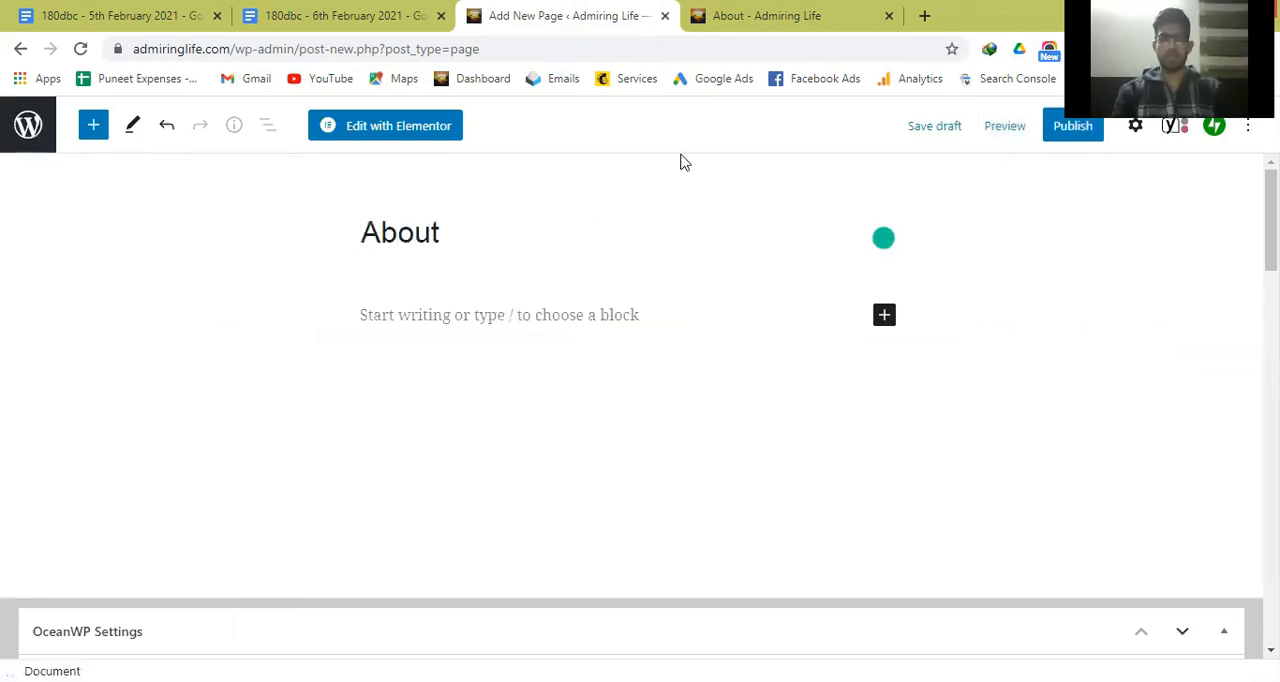
Check the live About page, discard the unsaved new page and reopen the Menus page under the appearance settings.
left_click(775, 8)
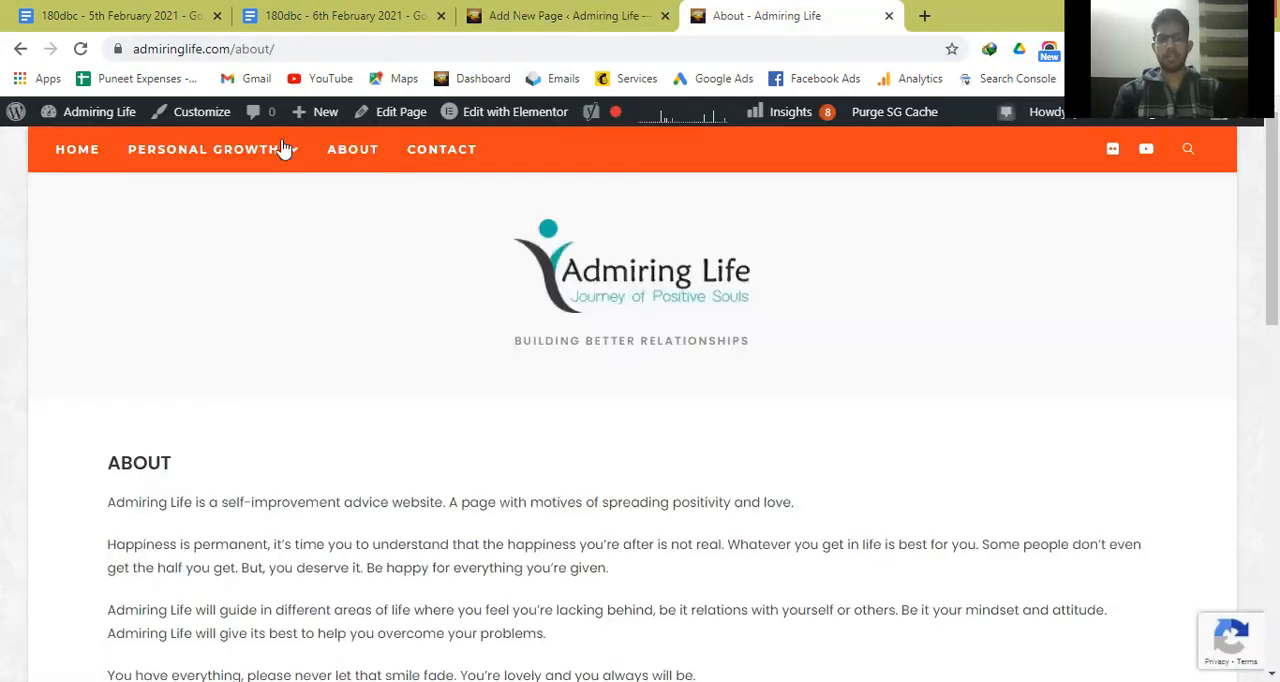
left_click(541, 12)
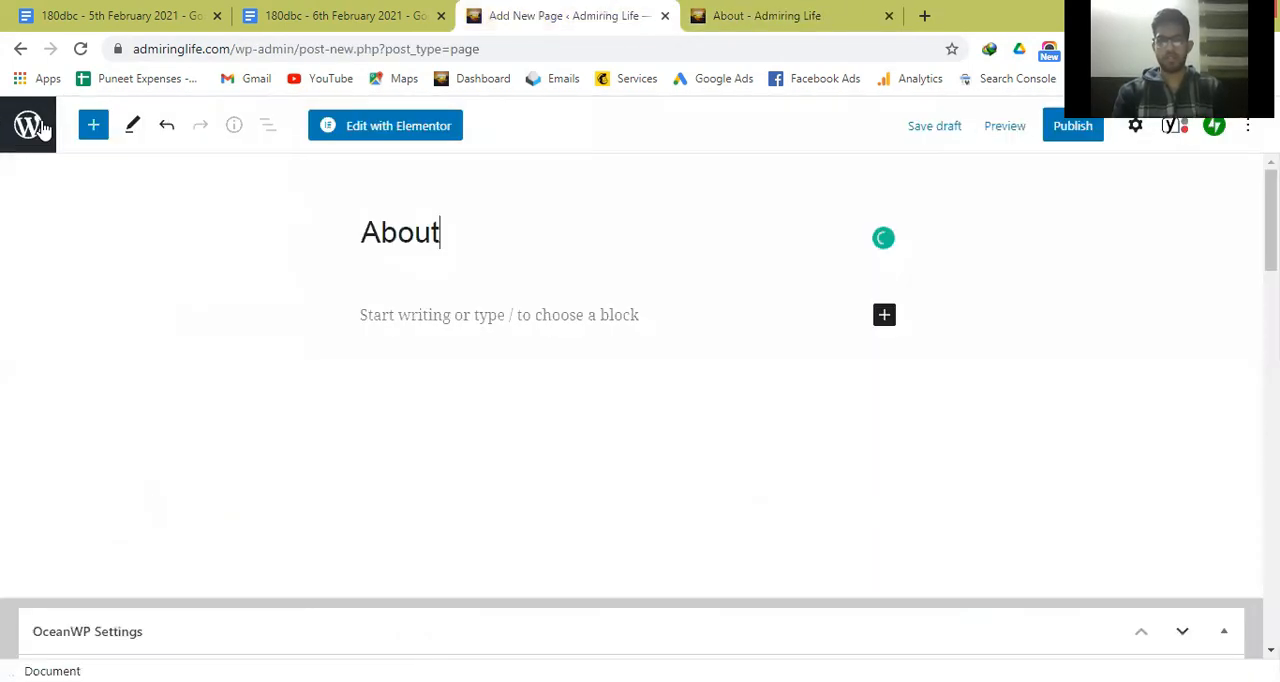
left_click(43, 130)
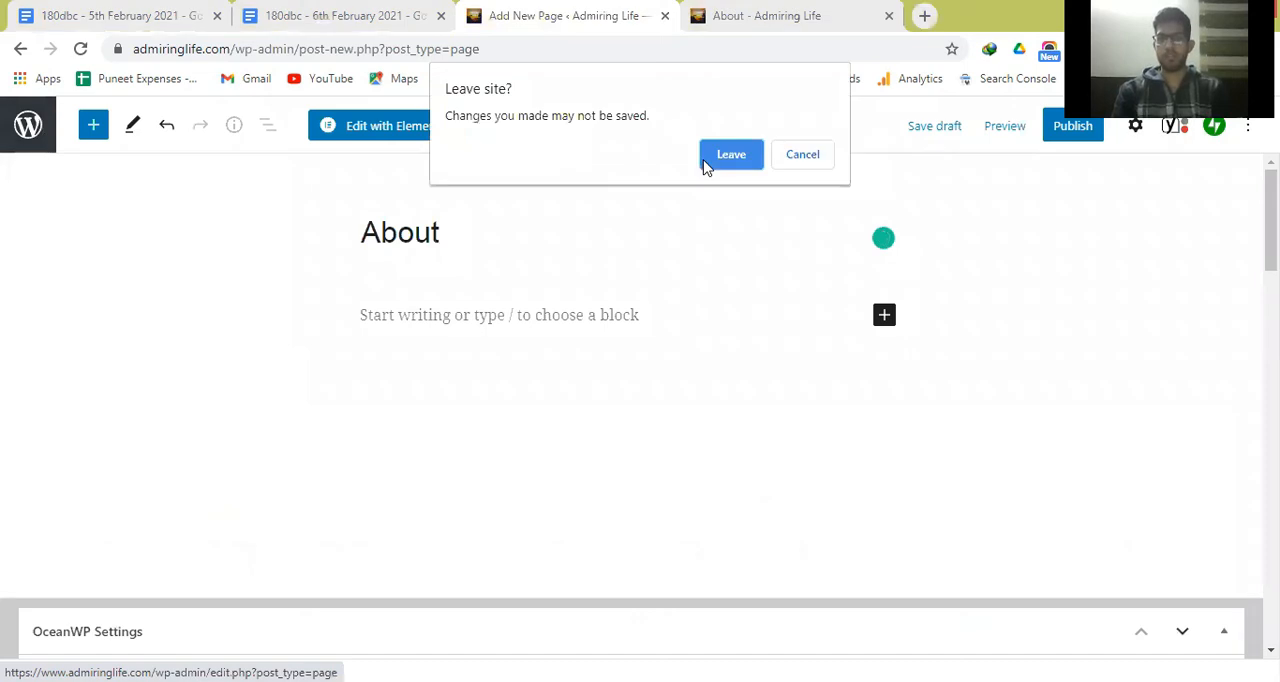
left_click(708, 160)
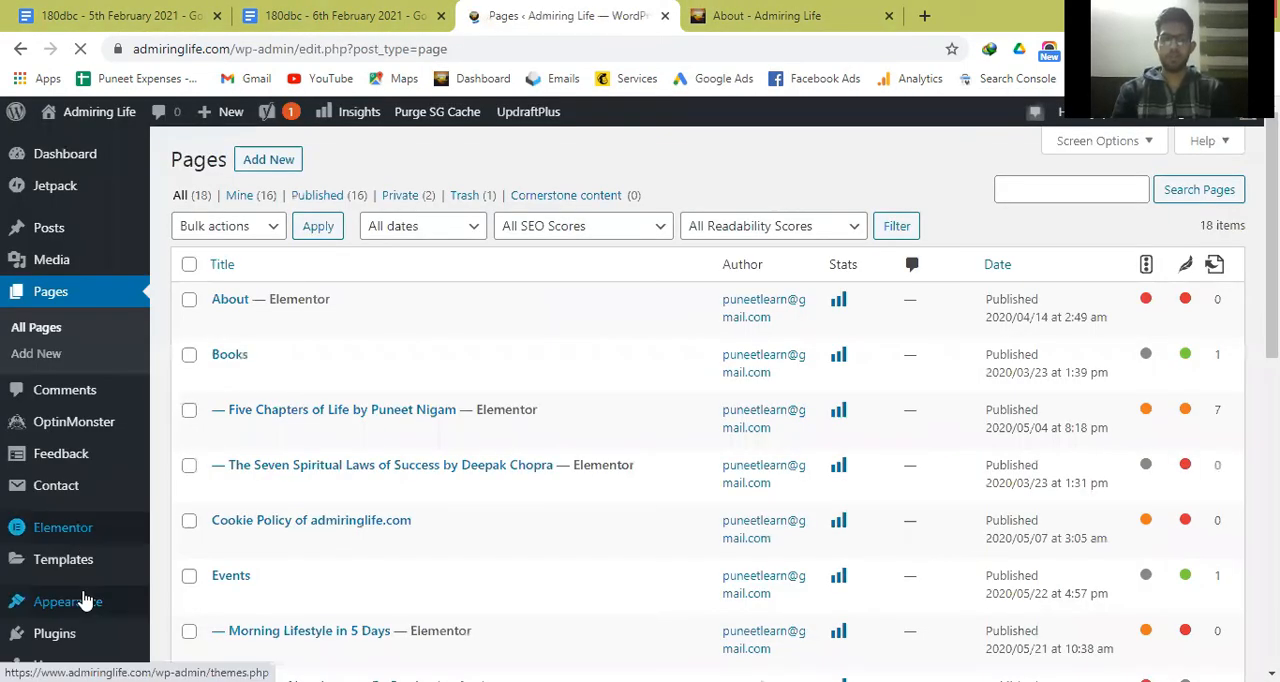
mouse_move(70, 601)
left_click(182, 576)
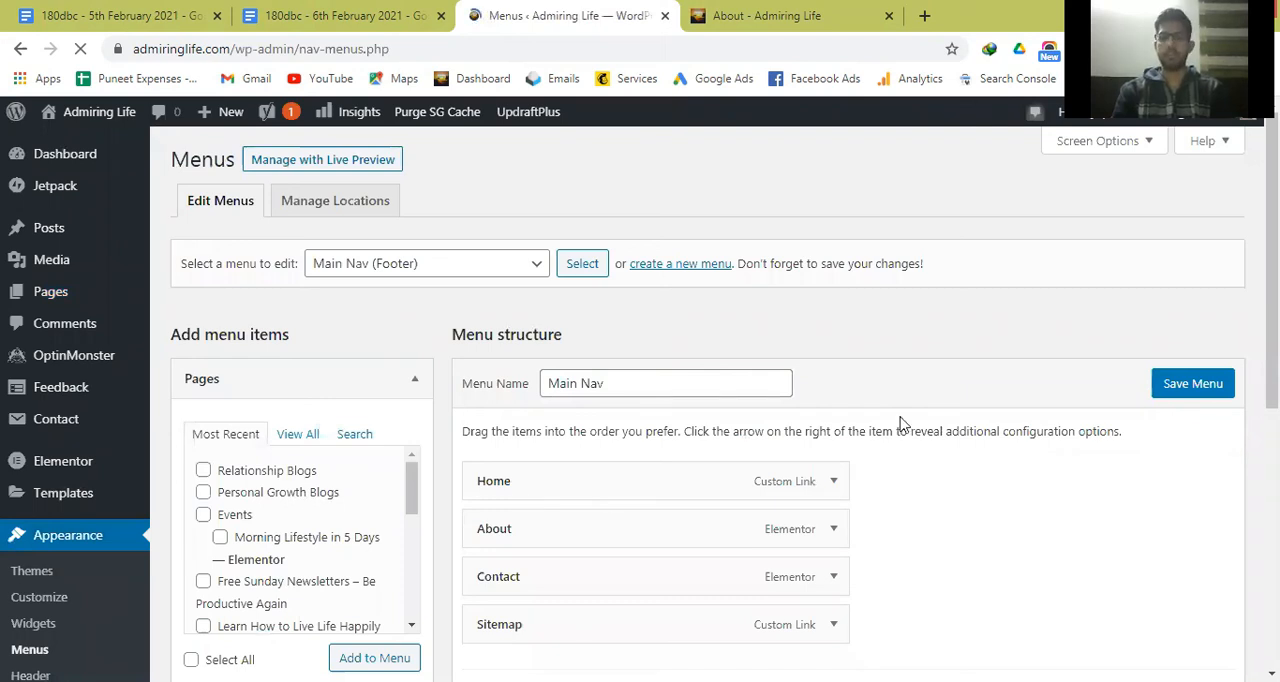
Look over the live About page again and open the site's Contact page.
left_click(825, 8)
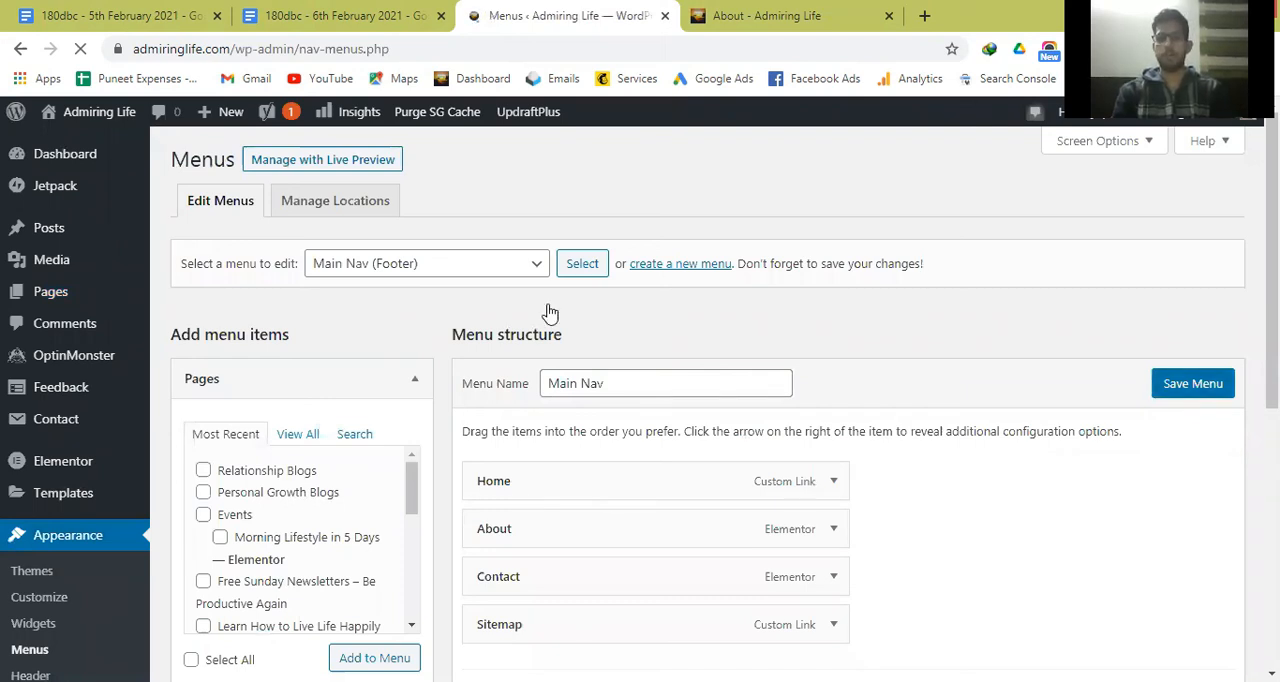
scroll(508, 497, "down", 5)
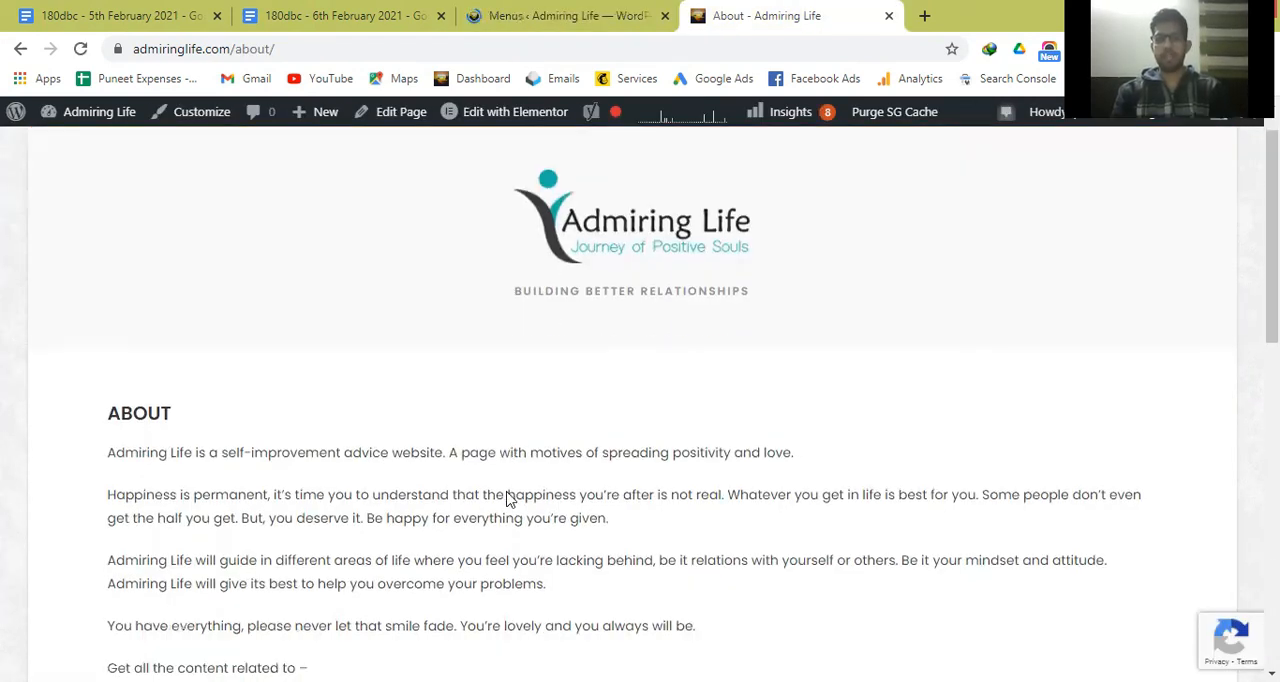
scroll(507, 497, "up", 5)
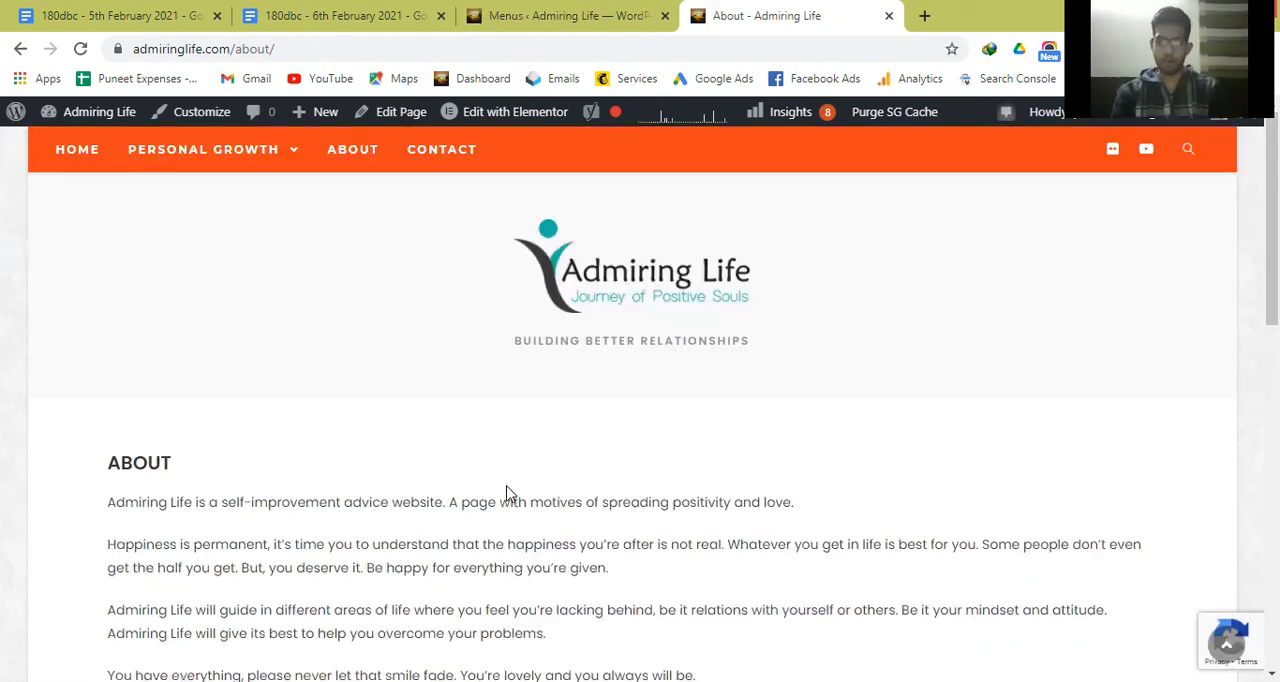
left_click(416, 153)
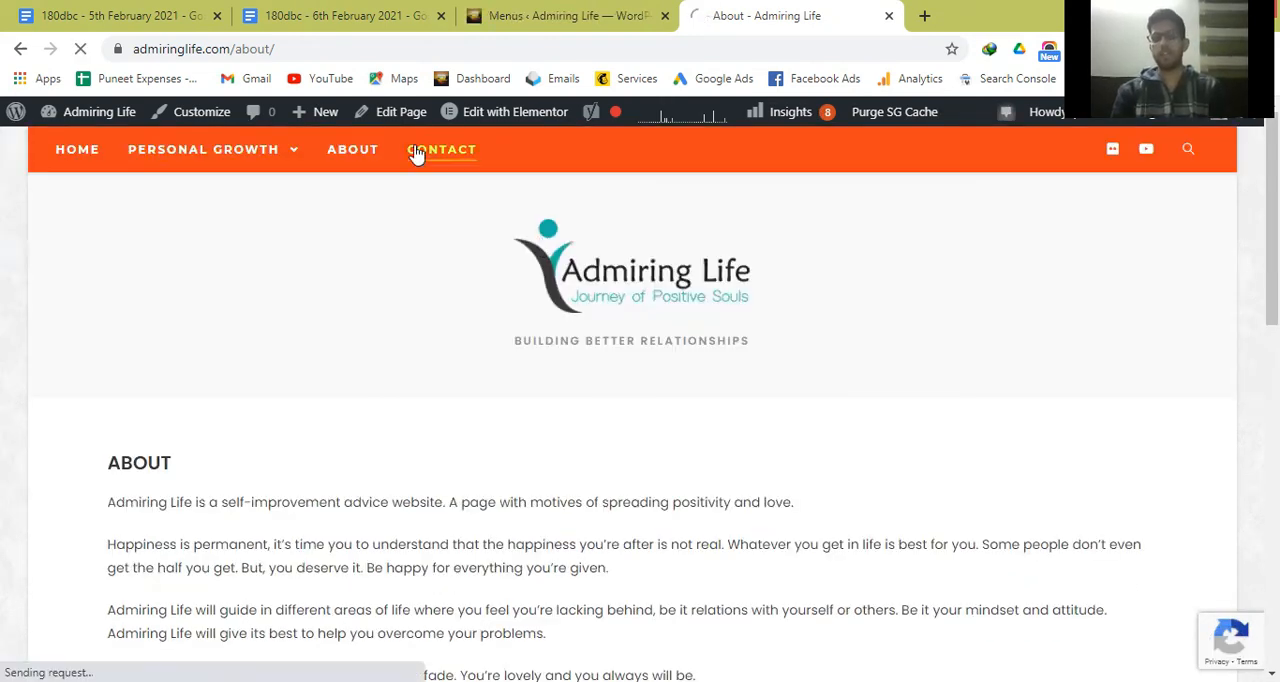
left_click(365, 163)
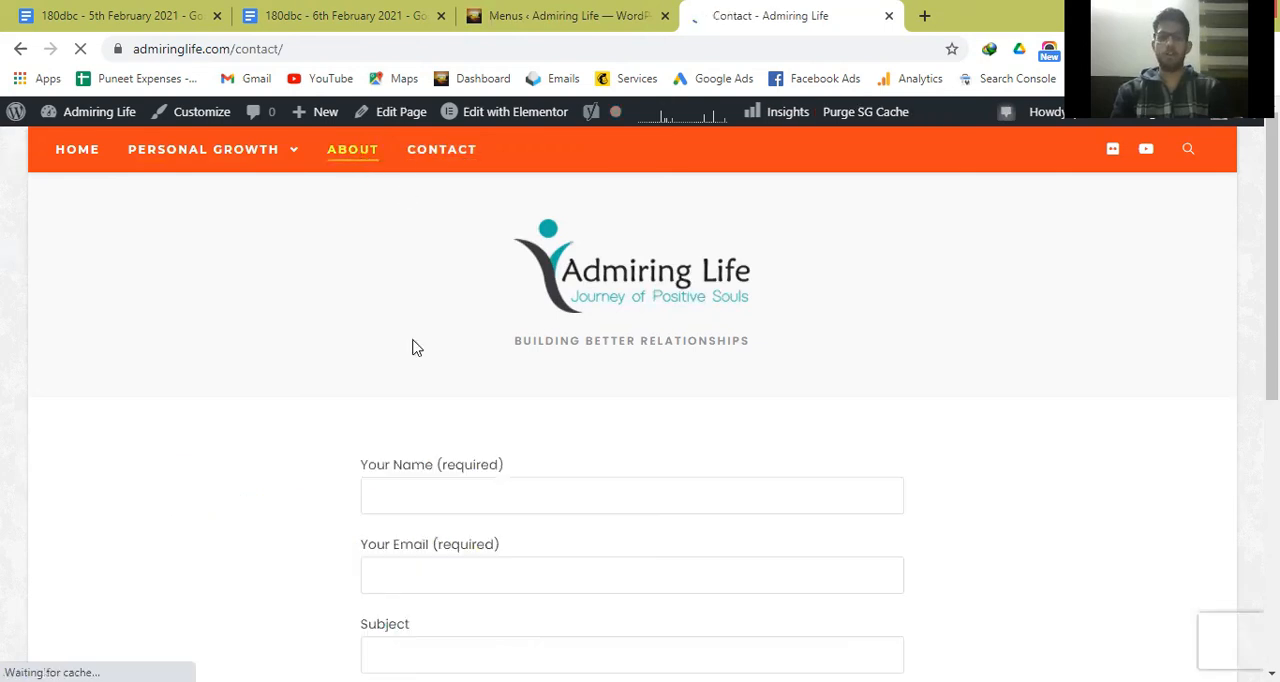
Examine the Contact page's form fields, contact details and footer links, and return to the WordPress Menus page.
scroll(433, 383, "down", 3)
scroll(433, 383, "down", 3)
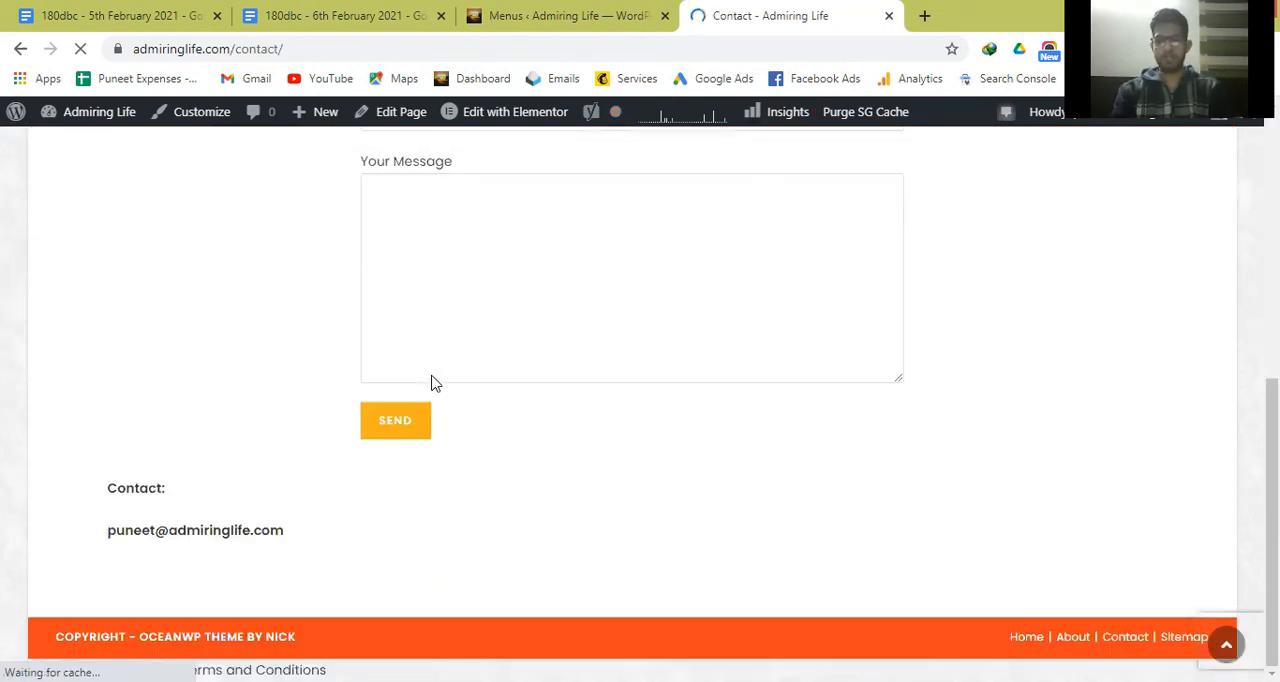
scroll(431, 376, "up", 1)
scroll(319, 335, "up", 5)
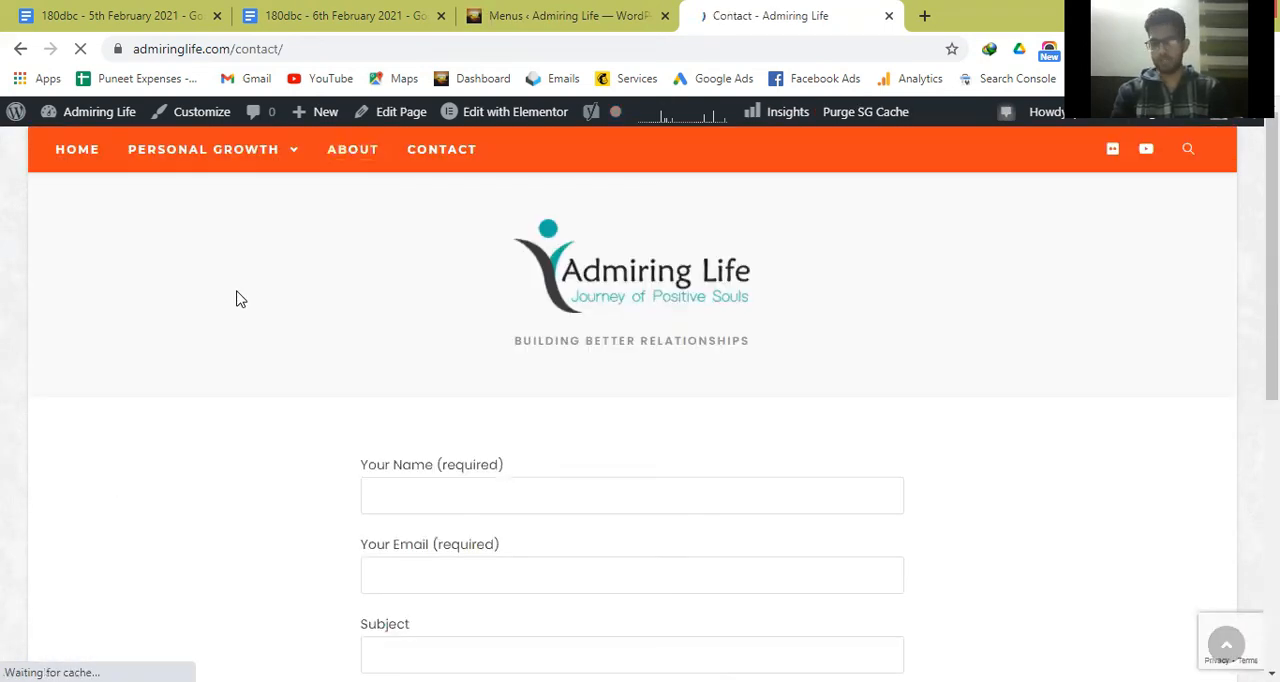
scroll(240, 299, "down", 4)
scroll(240, 299, "up", 4)
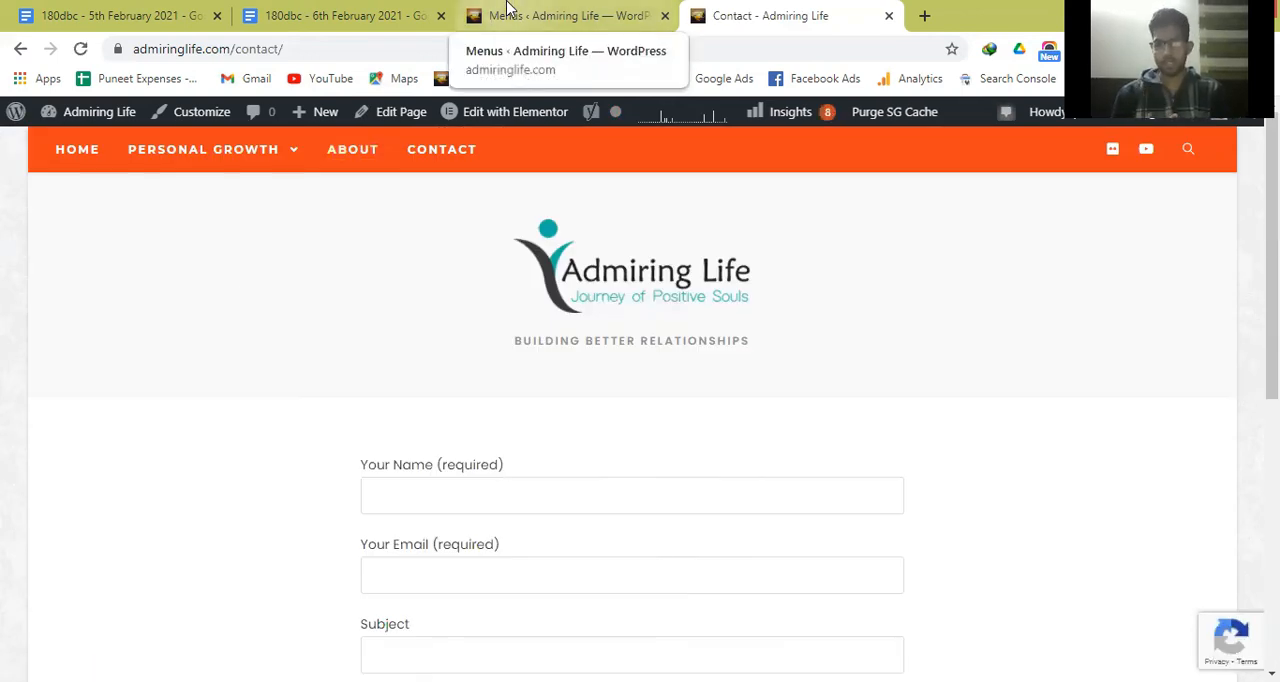
left_click(507, 12)
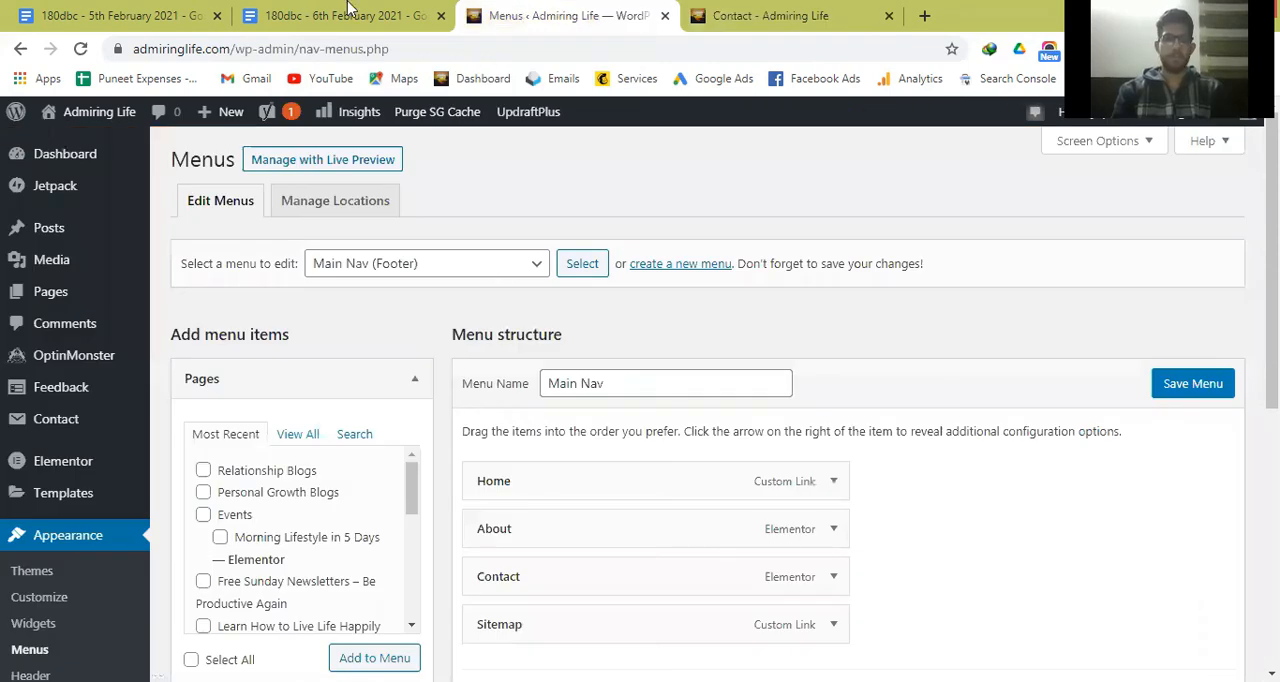
In the 6th February 2021 notes, delete the extra blank line between the last two dash items and start an unnumbered line below them.
left_click(354, 8)
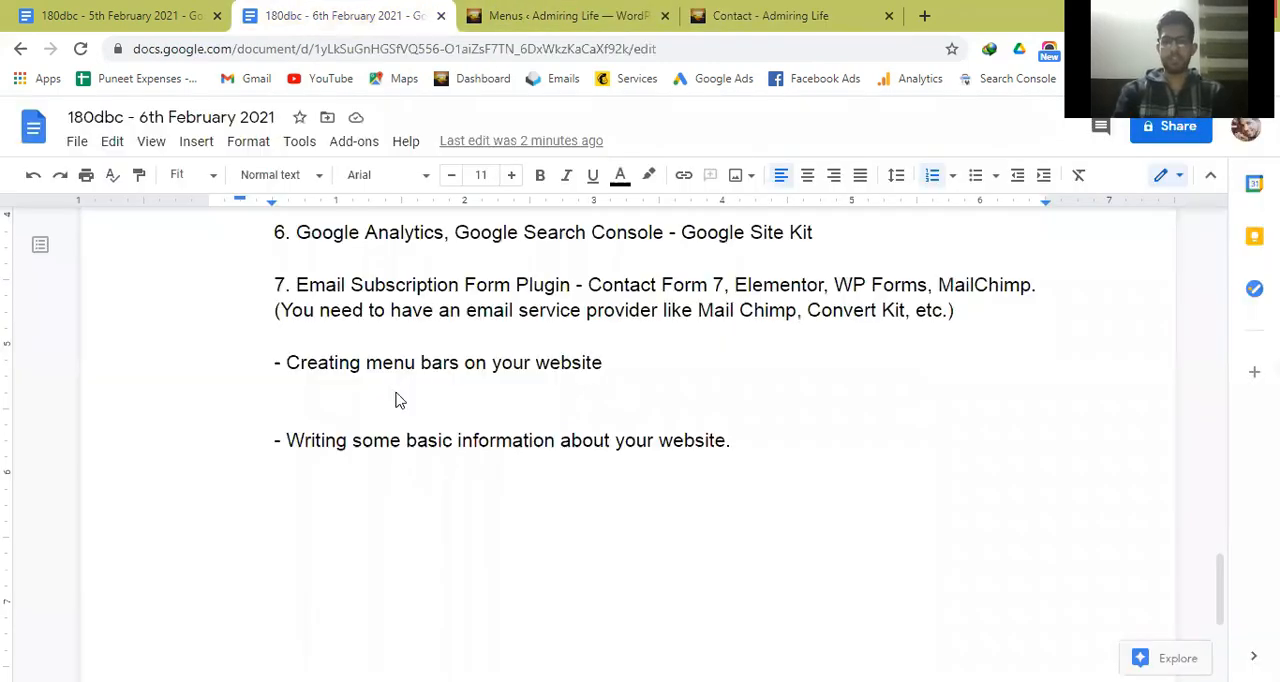
key("BackSpace")
key("Down")
key("Down")
key("End")
key("Return")
key("Return")
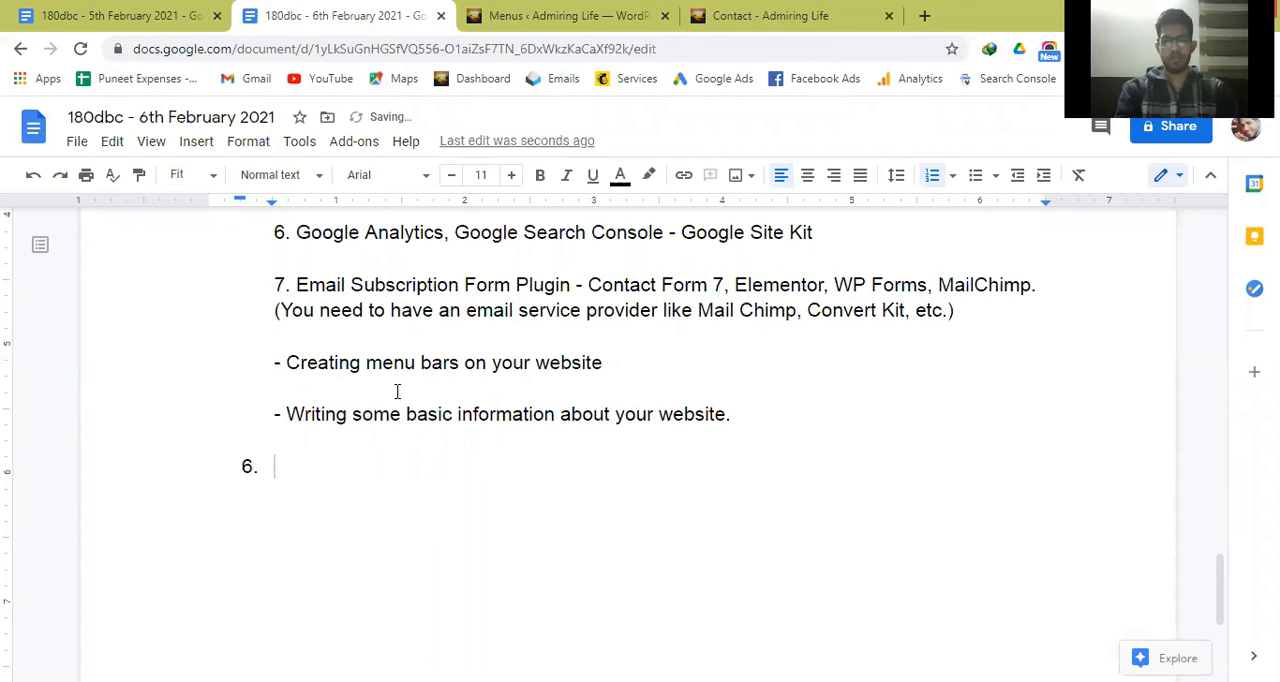
key("BackSpace")
key("BackSpace")
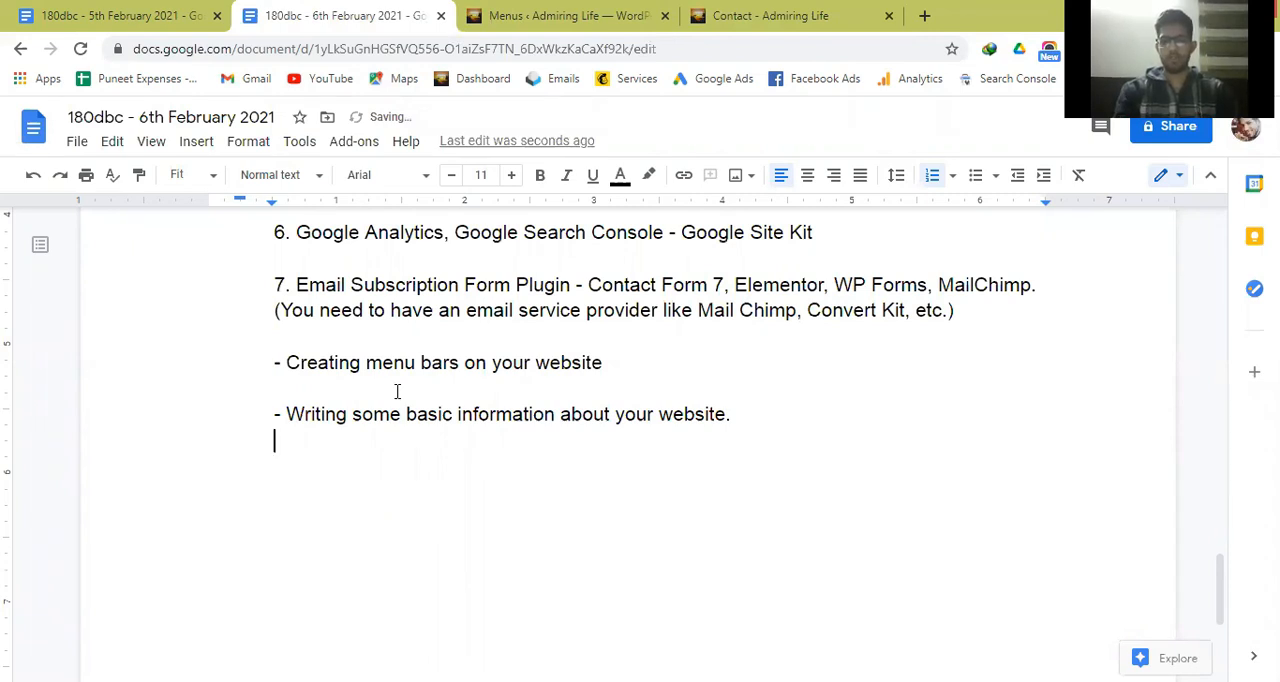
Write the line "About US, Contact Page, Privacy Policy Page" below the item on writing basic website information.
key("Return")
type("About US, Contact Page, Priv")
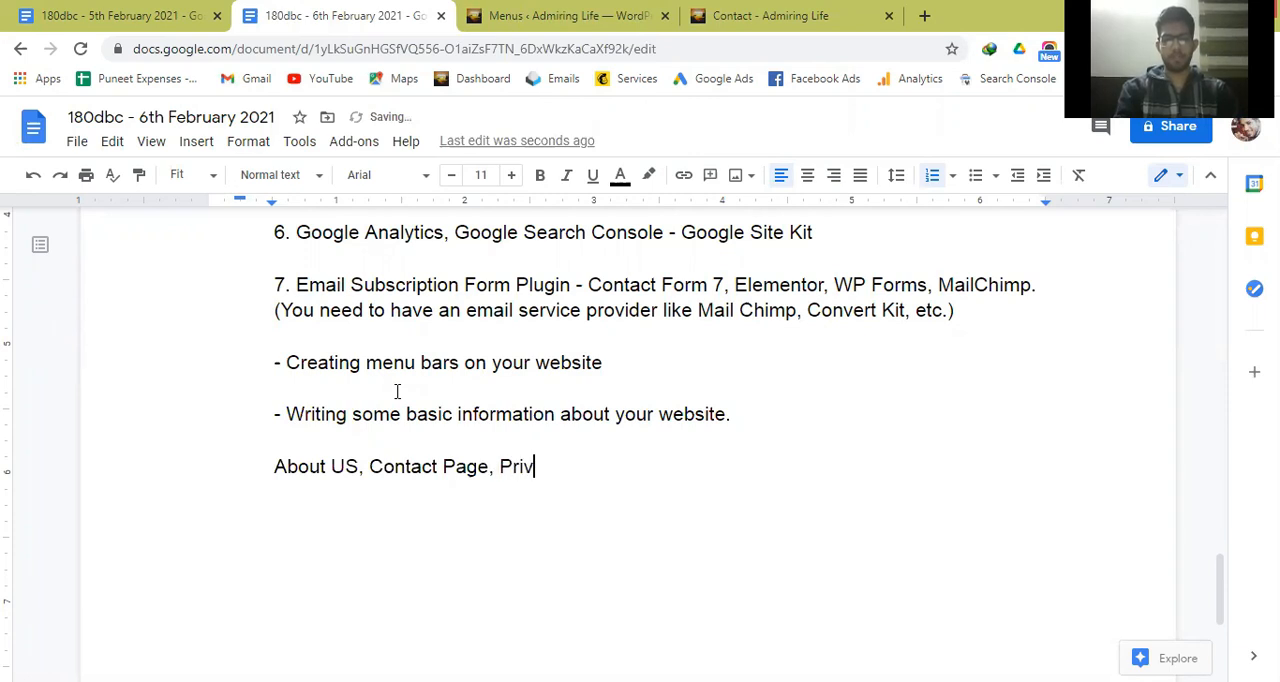
type("acy Pl")
key("BackSpace")
type("o")
type("ic")
key("BackSpace")
key("BackSpace")
type("licy Page")
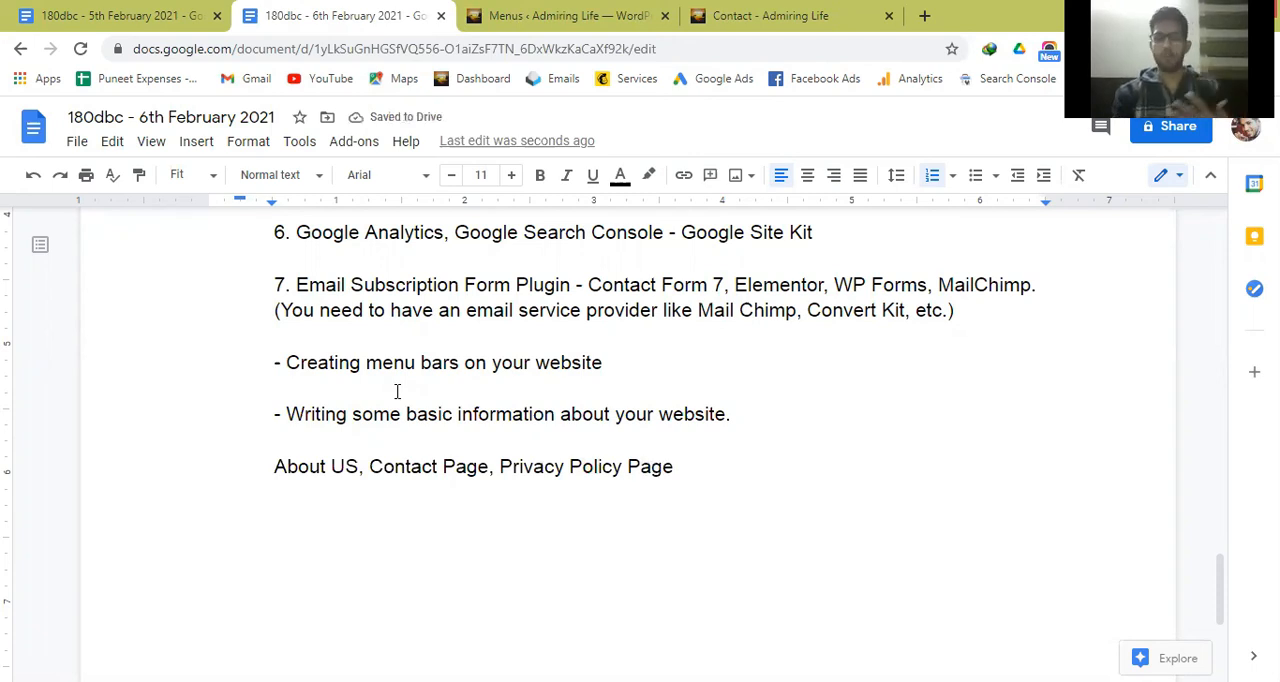
key("ctrl+Left")
key("Left")
key("Left")
key("Left")
key("Left")
key("Left")
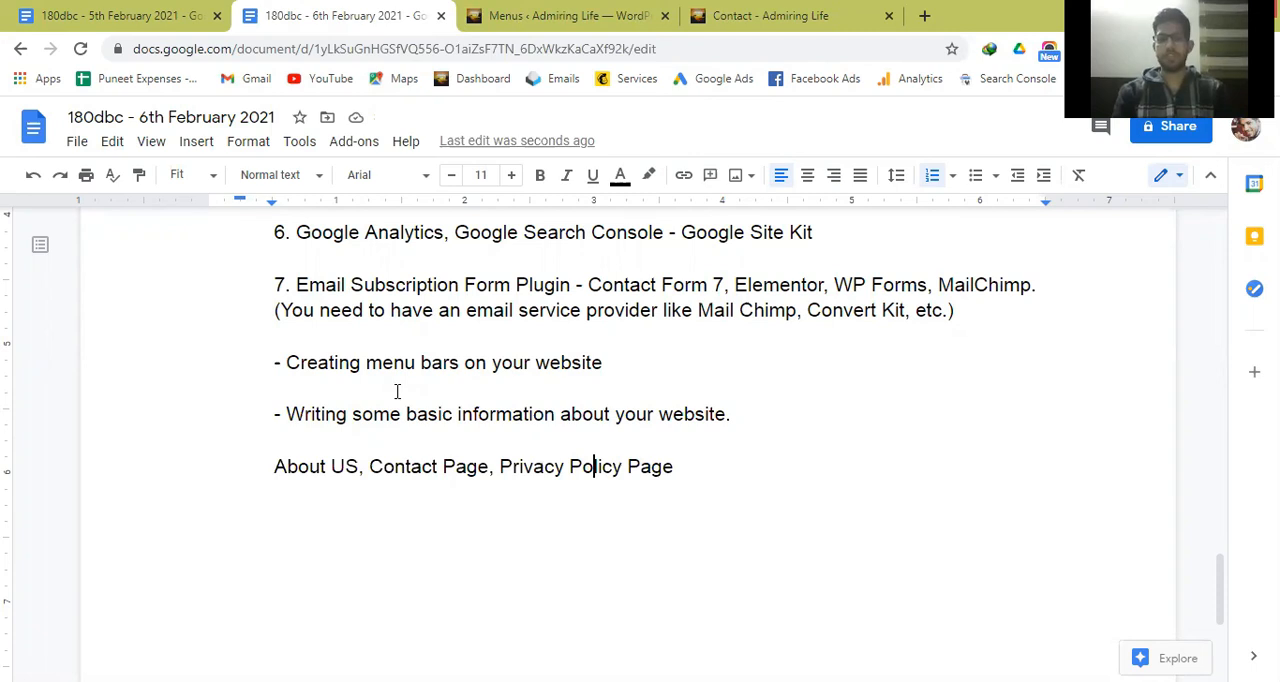
key("Right")
key("Right")
key("Right")
key("Right")
key("Right")
key("Right")
key("Right")
key("Right")
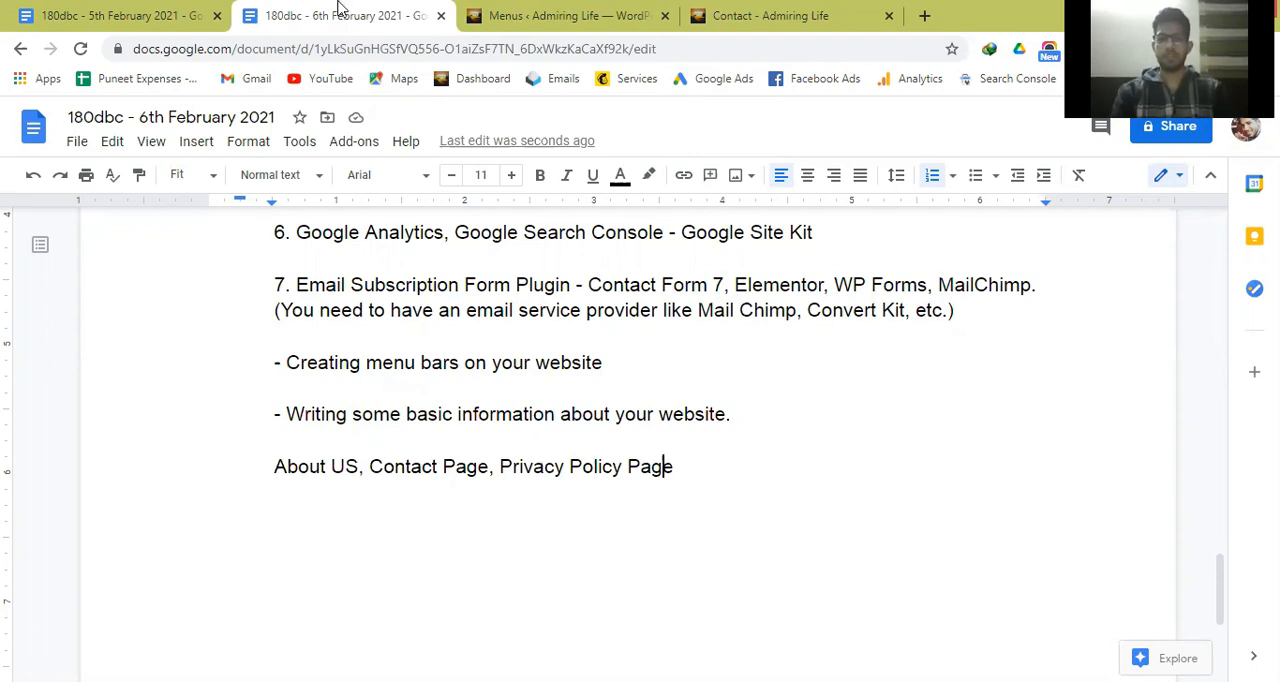
key("ctrl+Tab")
mouse_move(104, 295)
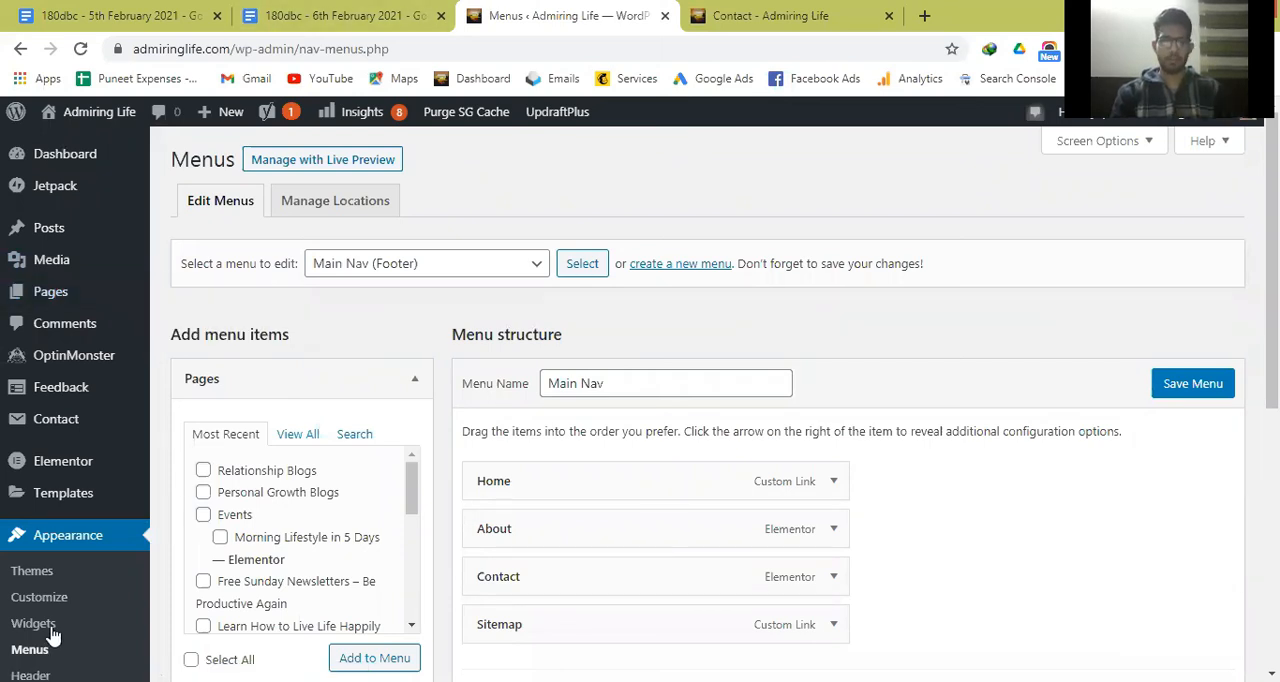
left_click(335, 8)
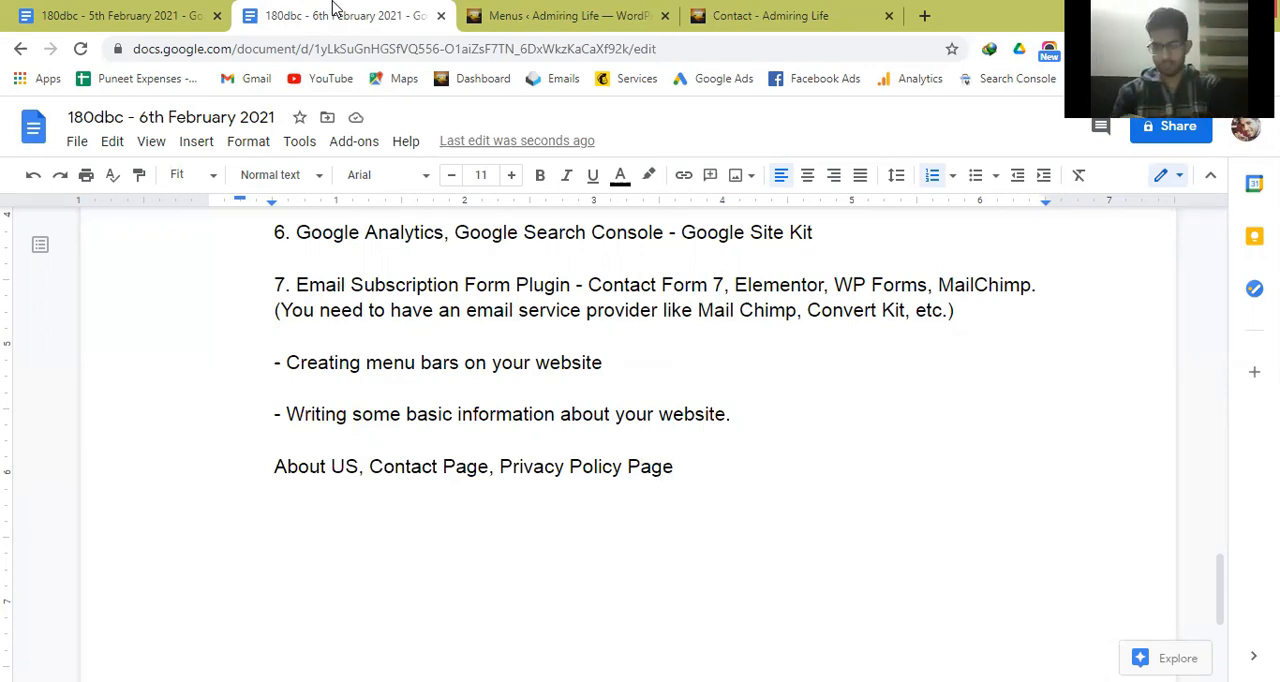
Open thenicheblogger.com in a new browser tab and examine its homepage header, latest posts and footer links.
left_click(924, 15)
type("cas")
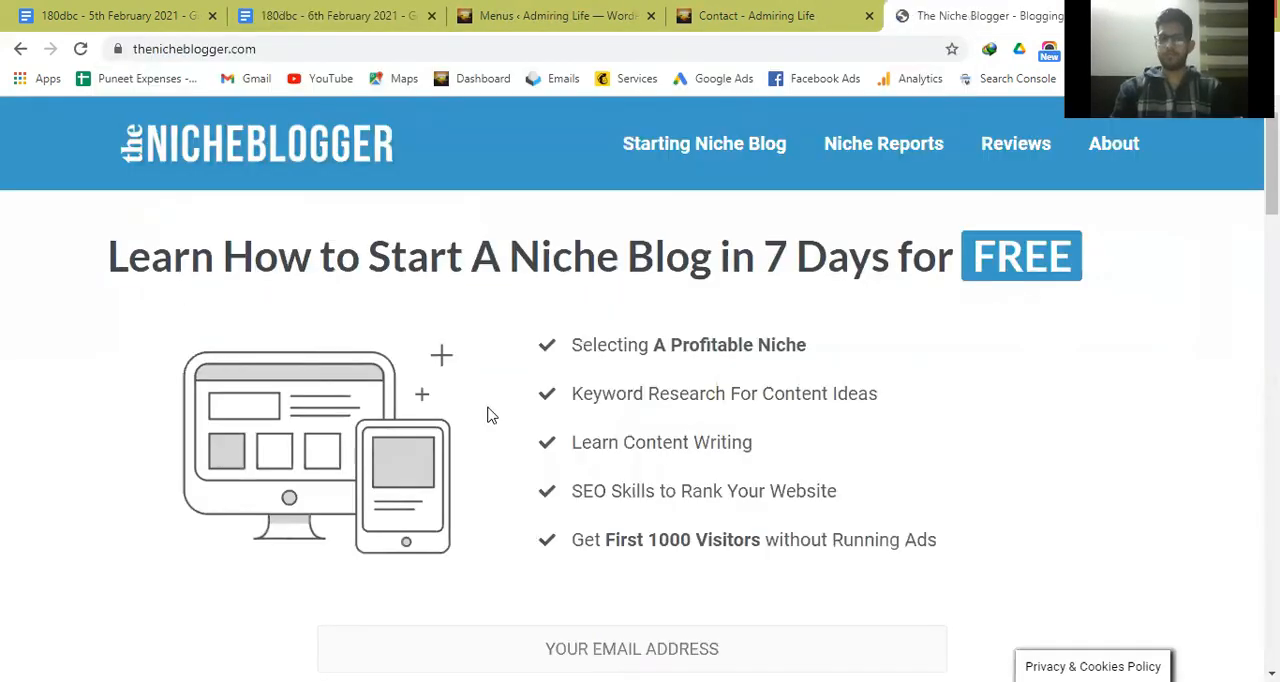
scroll(640, 486, "down", 15)
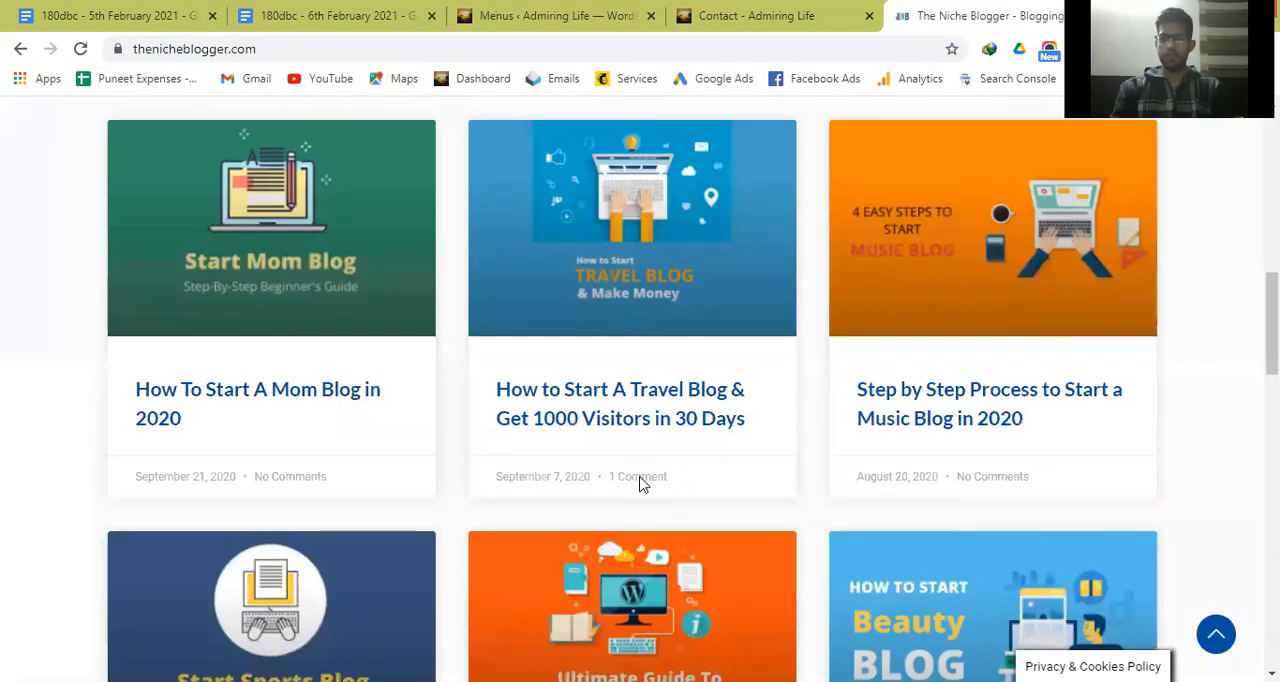
scroll(640, 486, "down", 15)
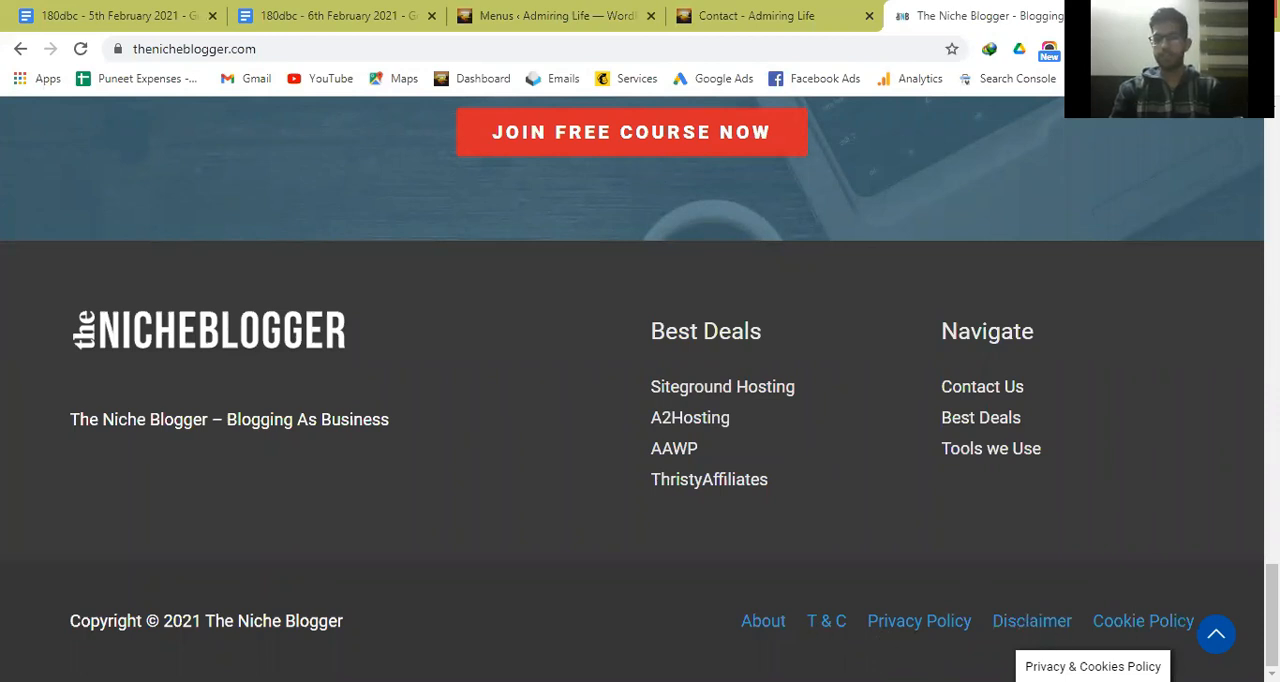
scroll(815, 588, "up", 20)
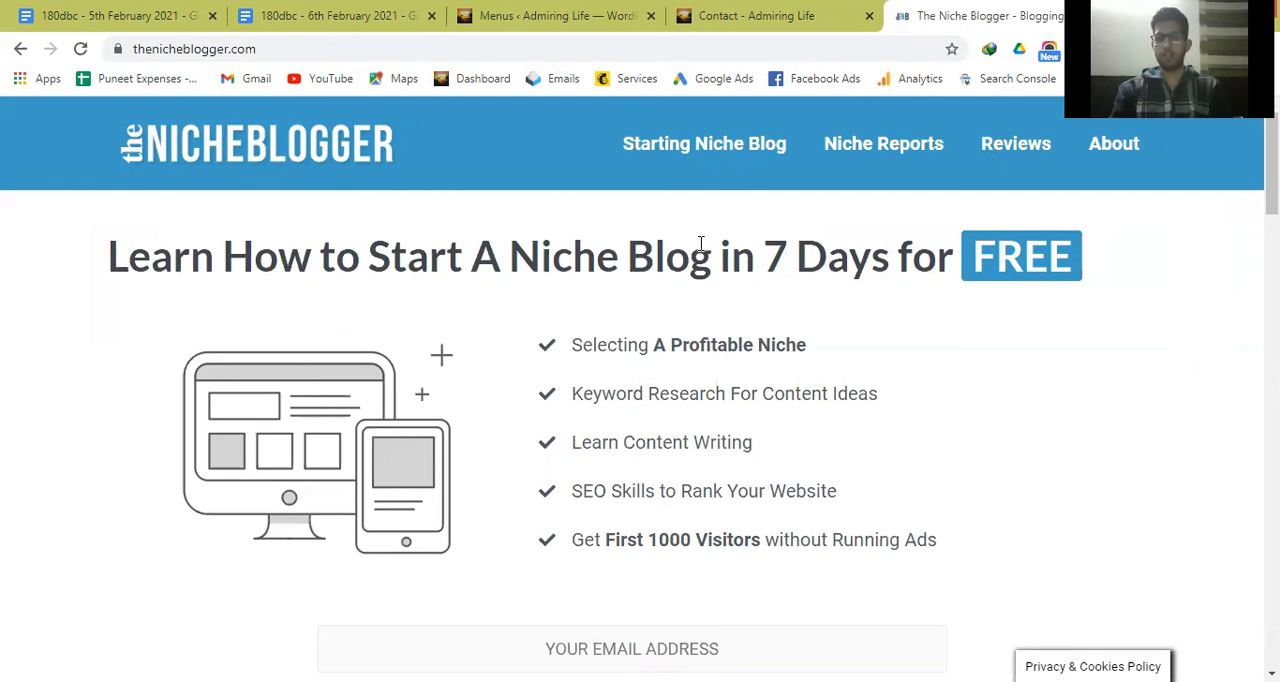
scroll(392, 459, "down", 3)
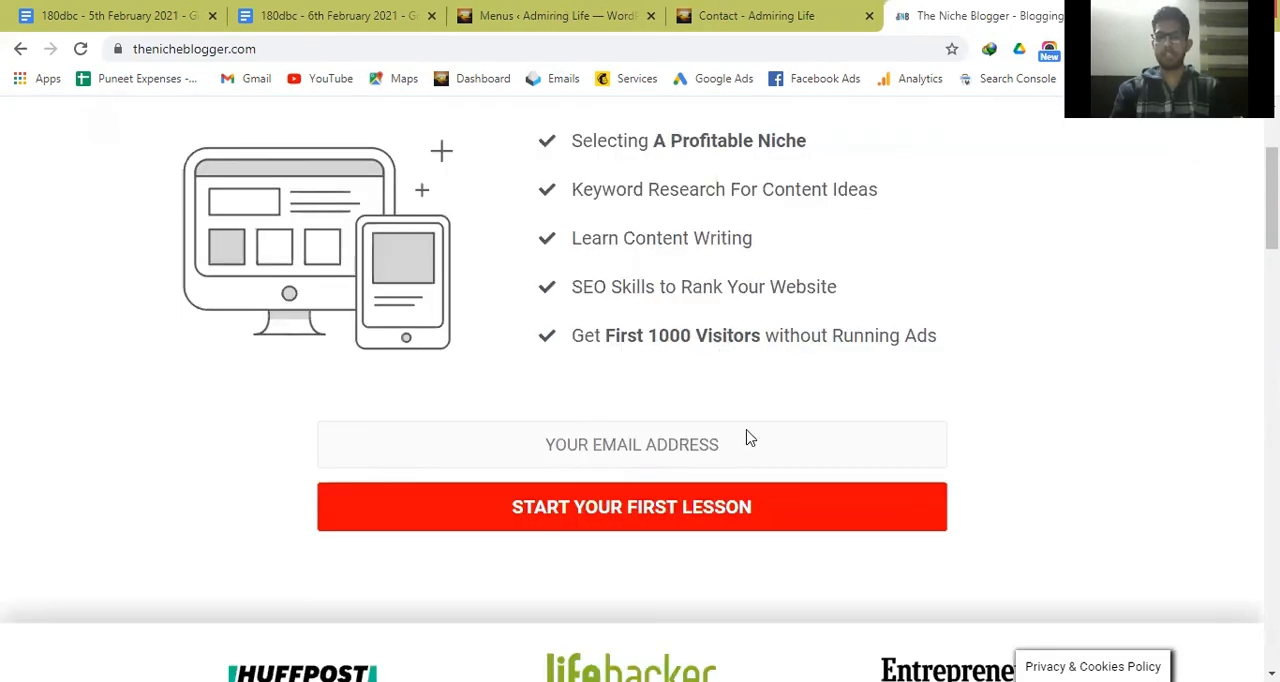
scroll(748, 440, "down", 4)
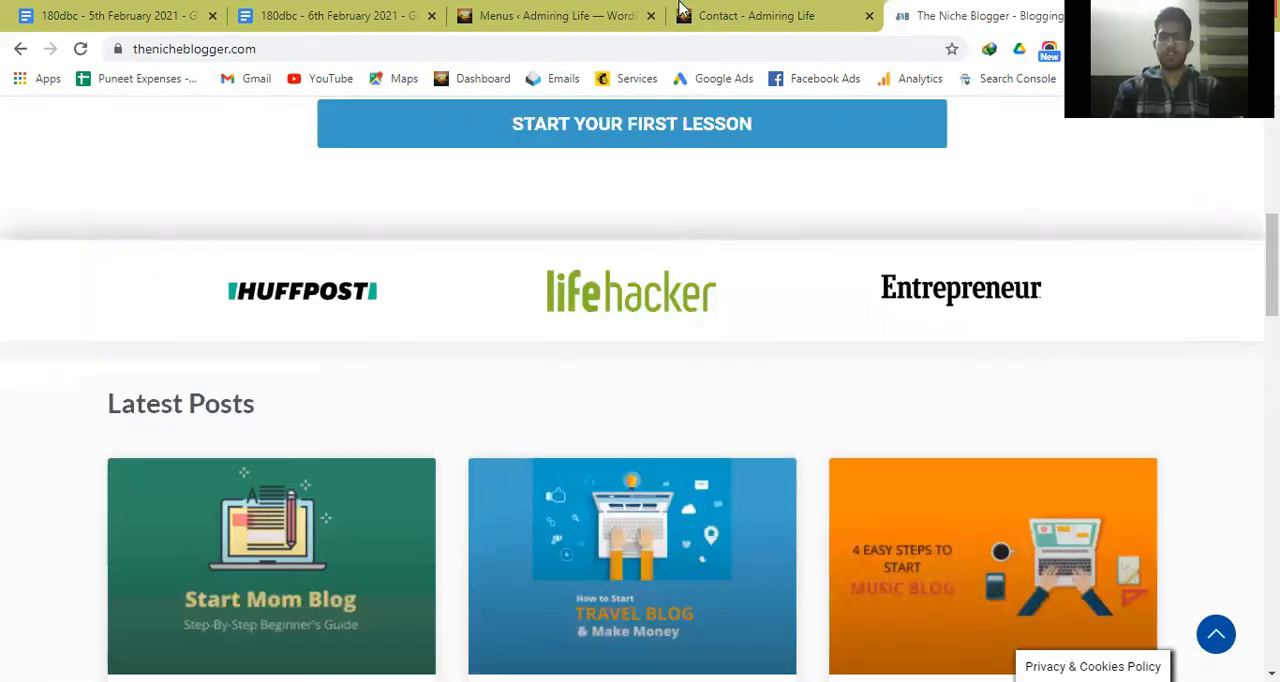
scroll(686, 243, "down", 7)
Return to the WordPress admin and view the General settings, followed by the Reading settings with the homepage display options.
left_click(557, 16)
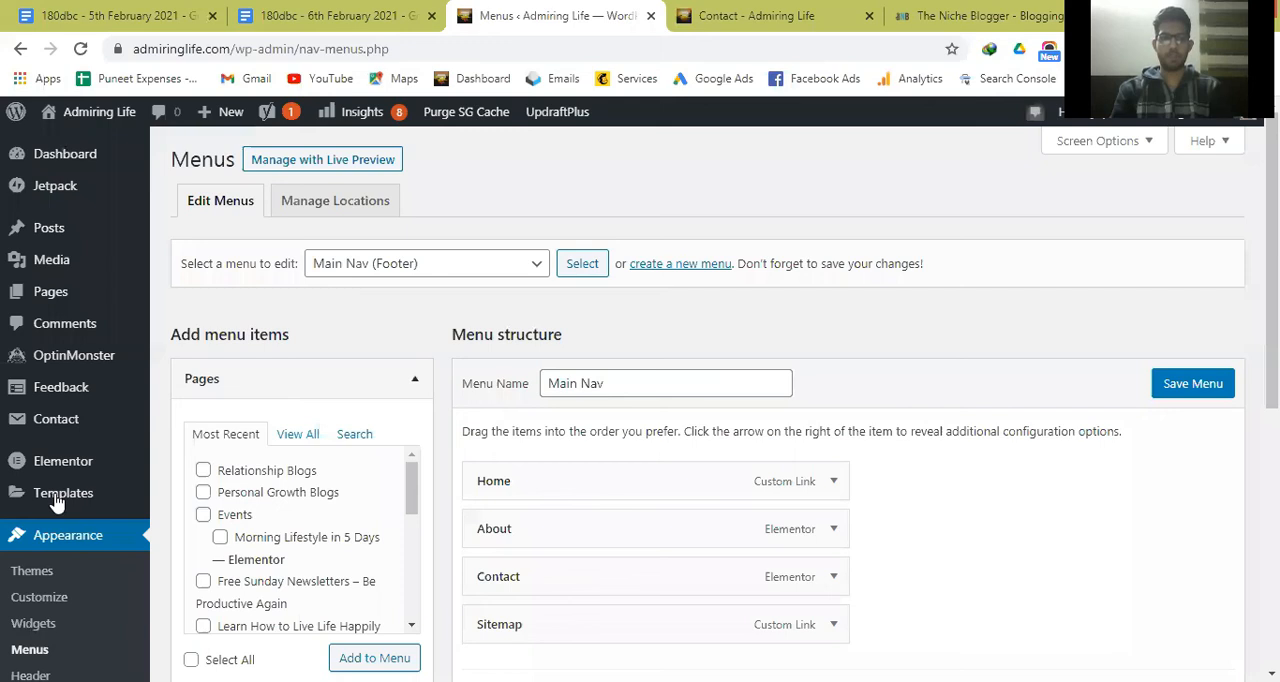
scroll(58, 565, "down", 2)
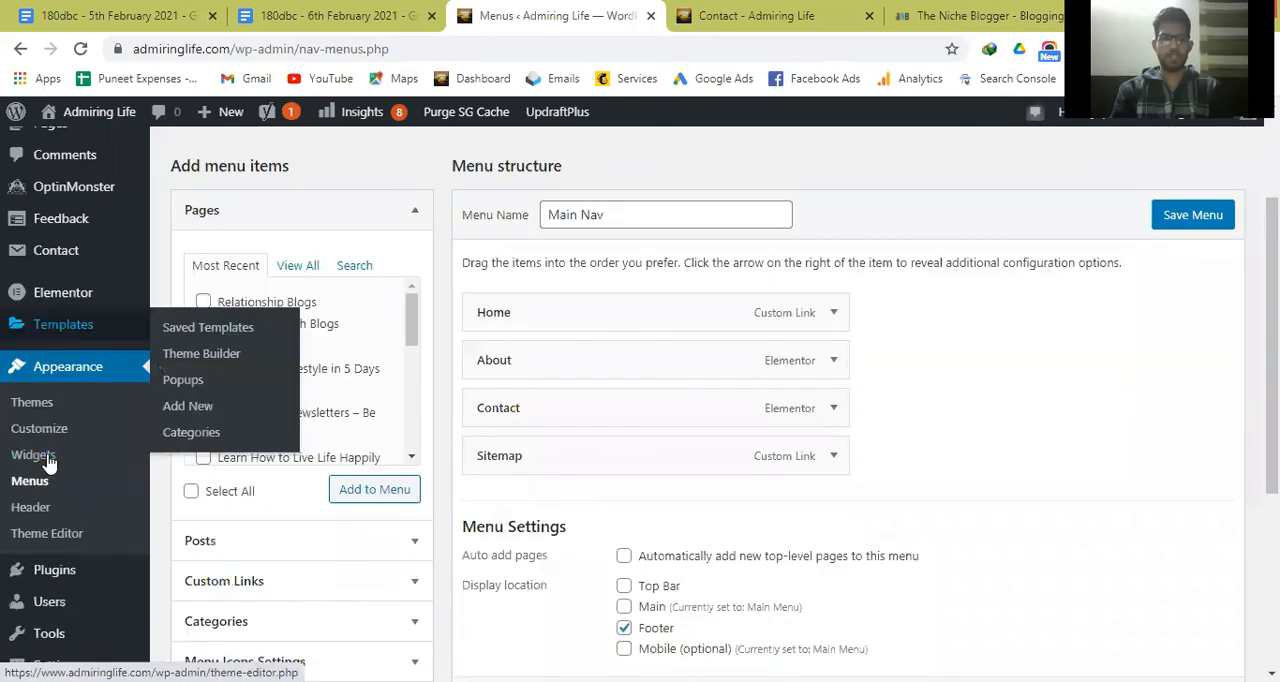
scroll(143, 437, "down", 3)
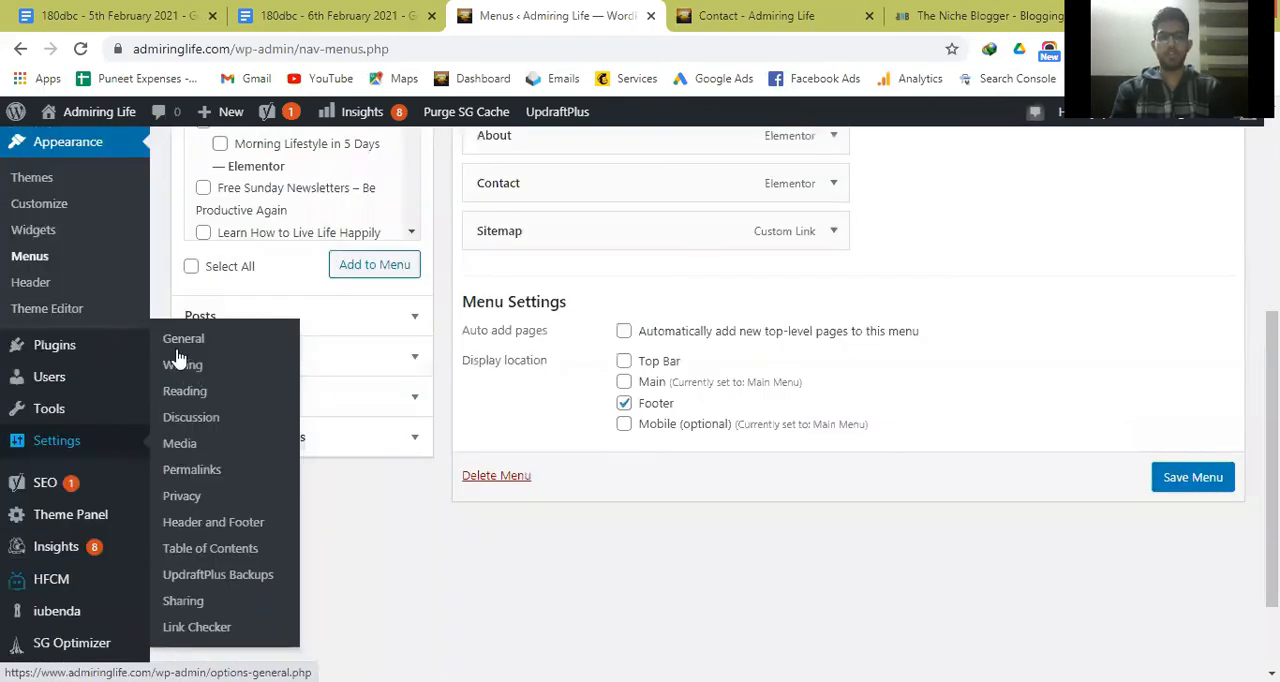
left_click(180, 341)
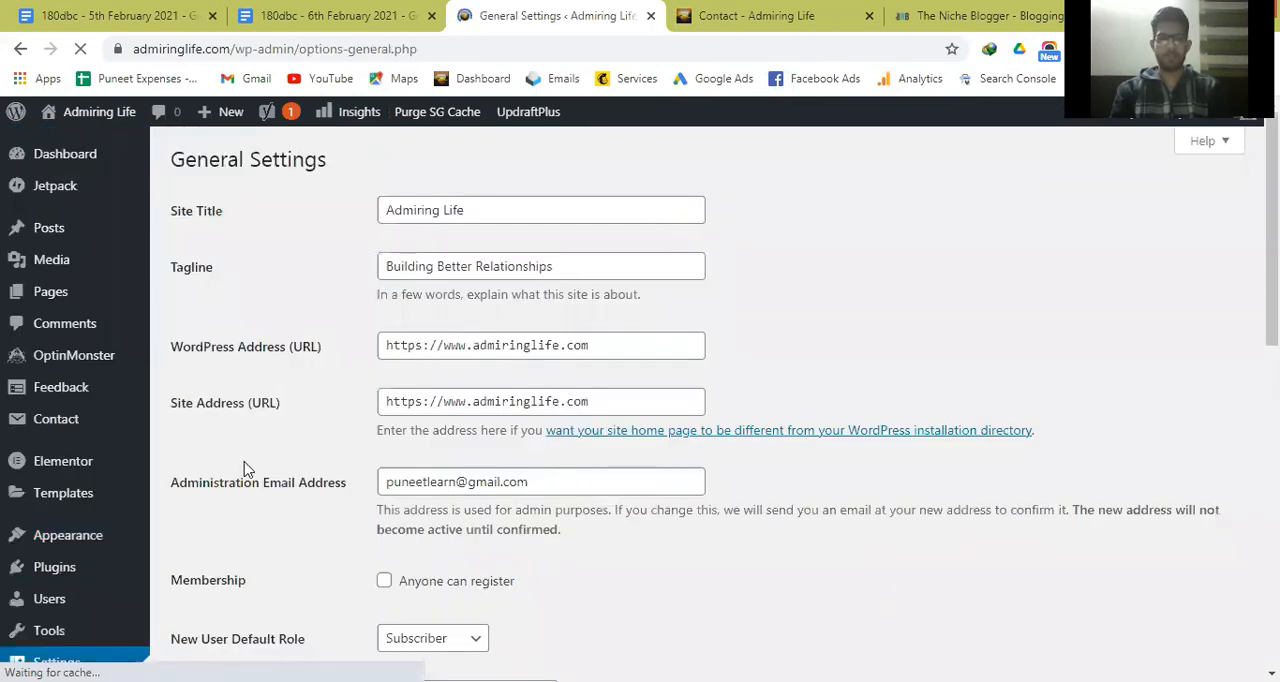
scroll(18, 400, "down", 3)
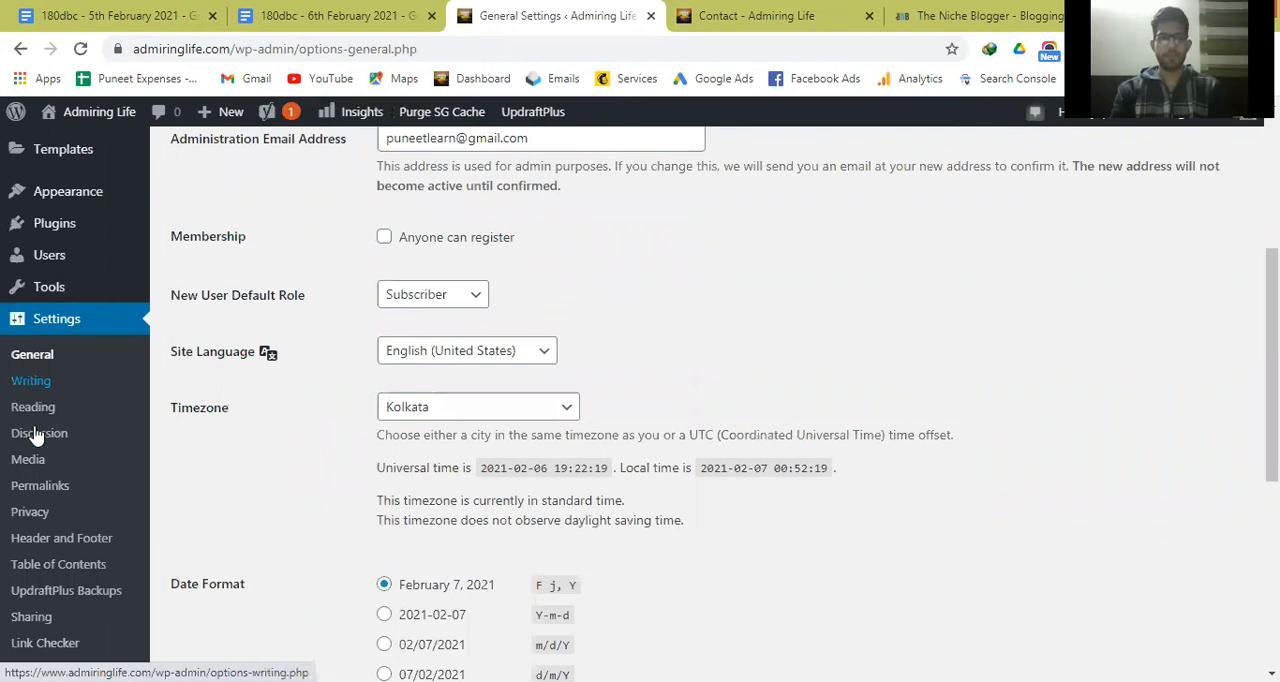
left_click(25, 412)
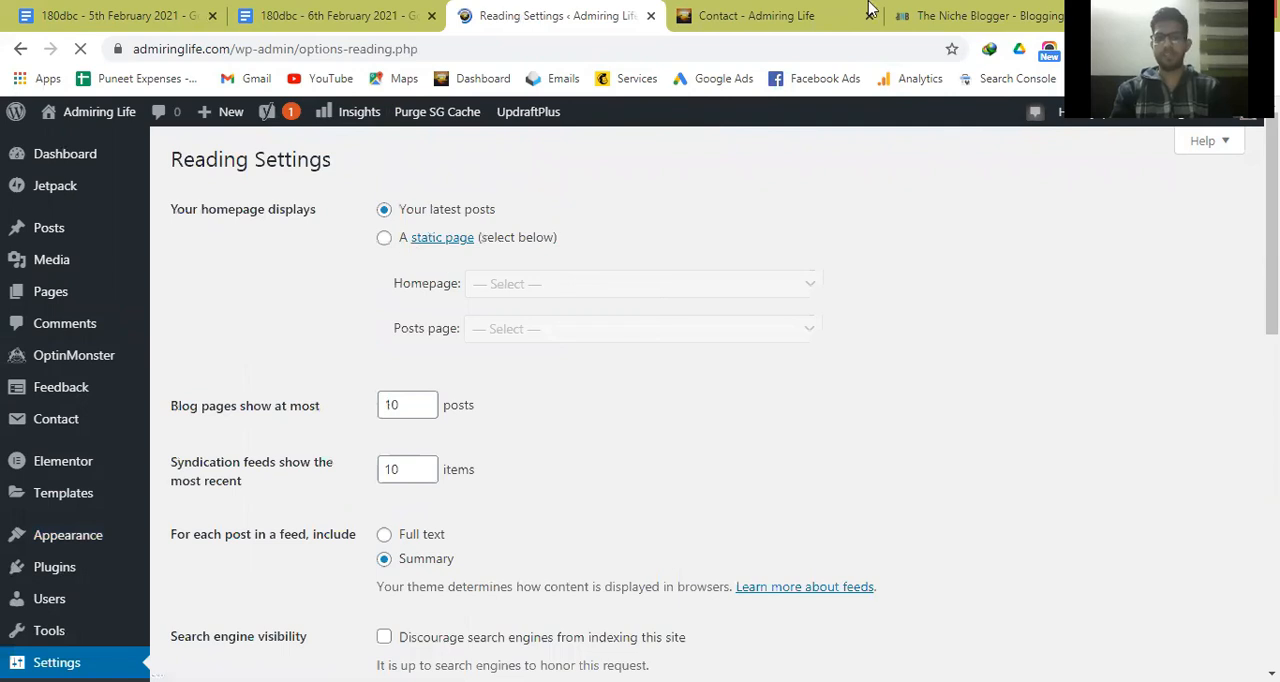
Review The Niche Blogger homepage again as a homepage example, from its top banner down to the footer.
left_click(948, 8)
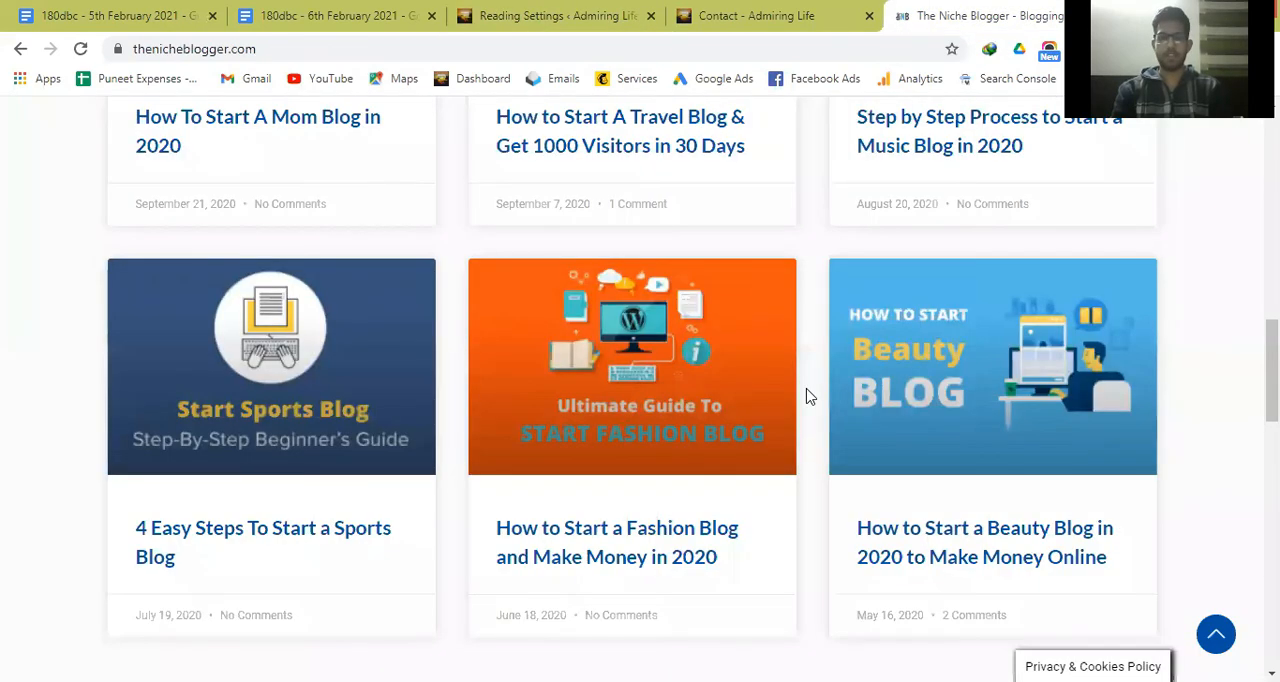
scroll(810, 397, "up", 7)
scroll(810, 397, "up", 5)
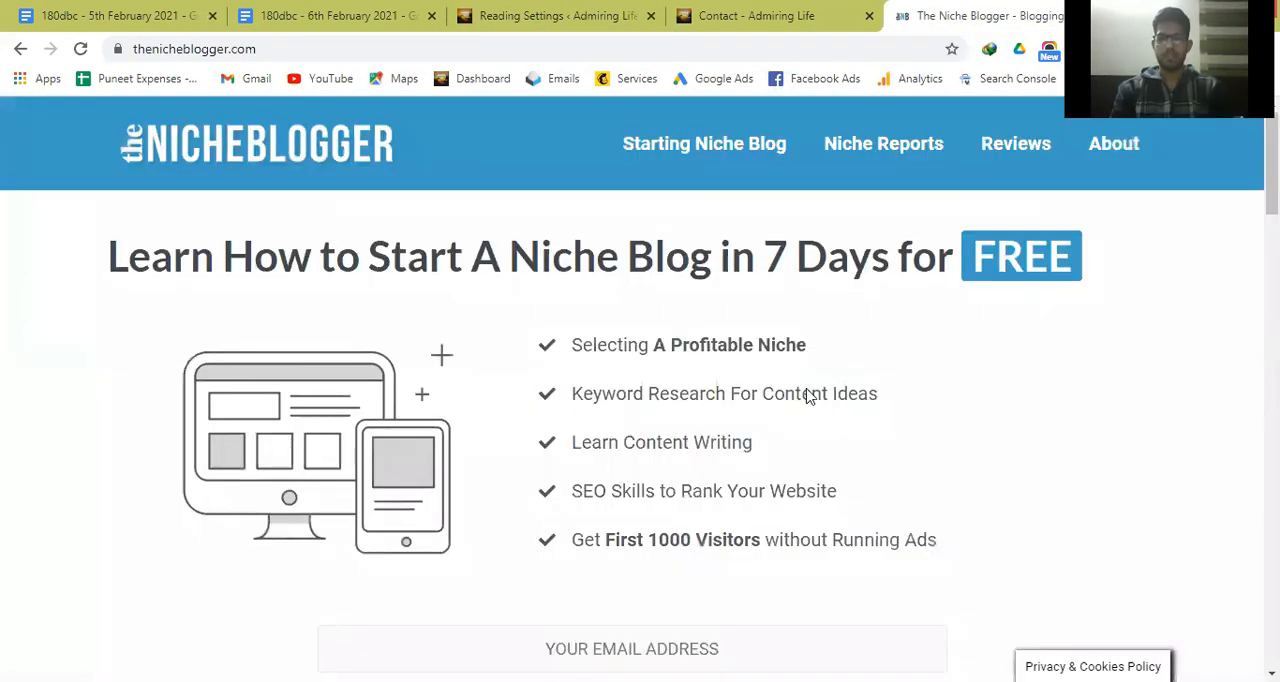
scroll(810, 397, "down", 15)
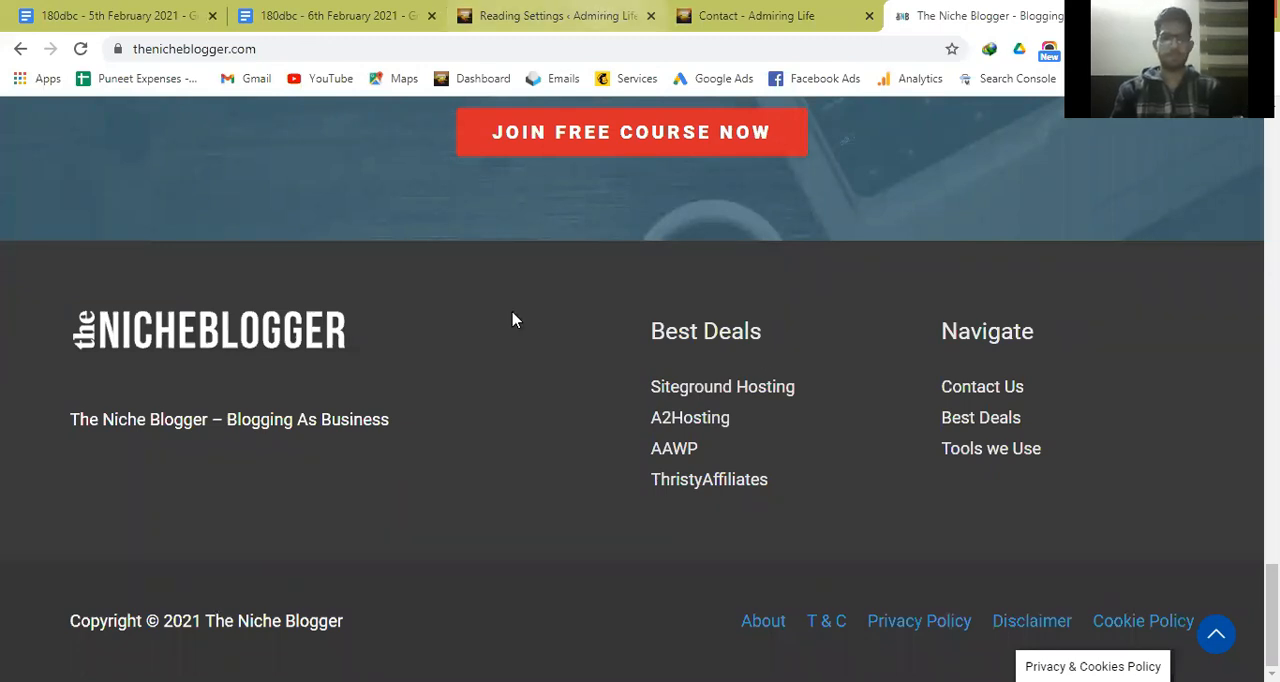
Return to the 6th February notes and add the line "Day 3 is about writing main articles, some content." below the page list.
left_click(545, 16)
left_click(351, 10)
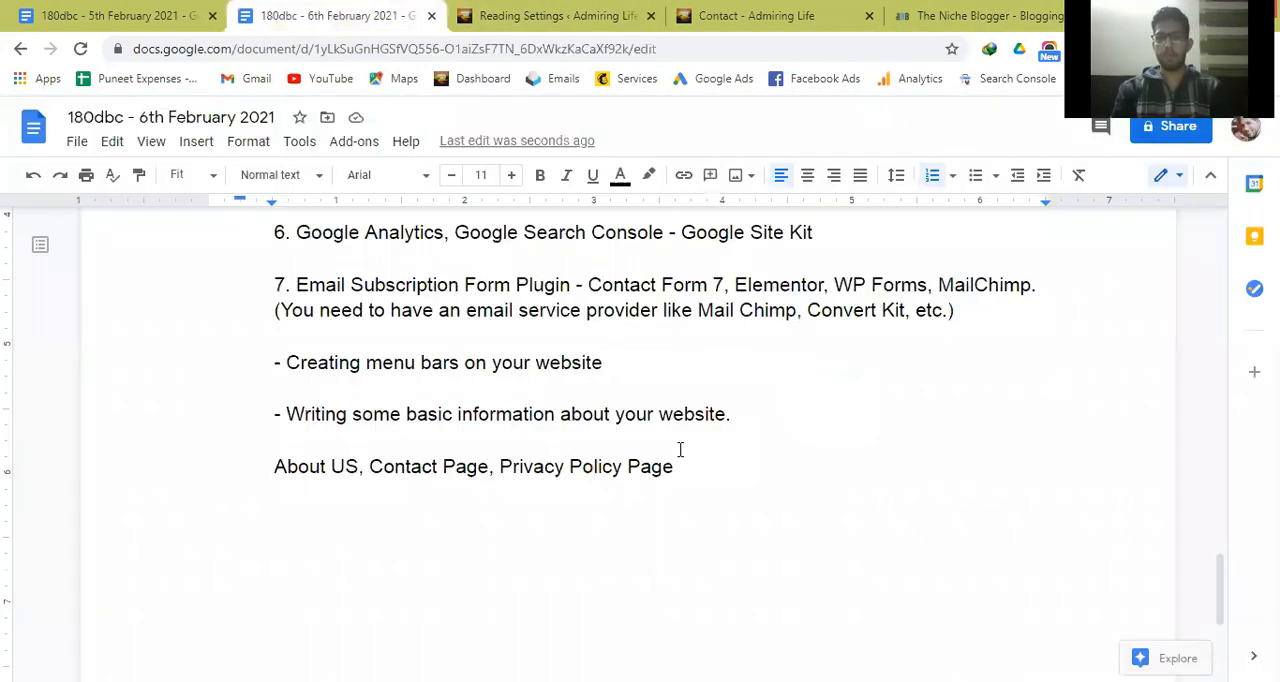
double_click(693, 455)
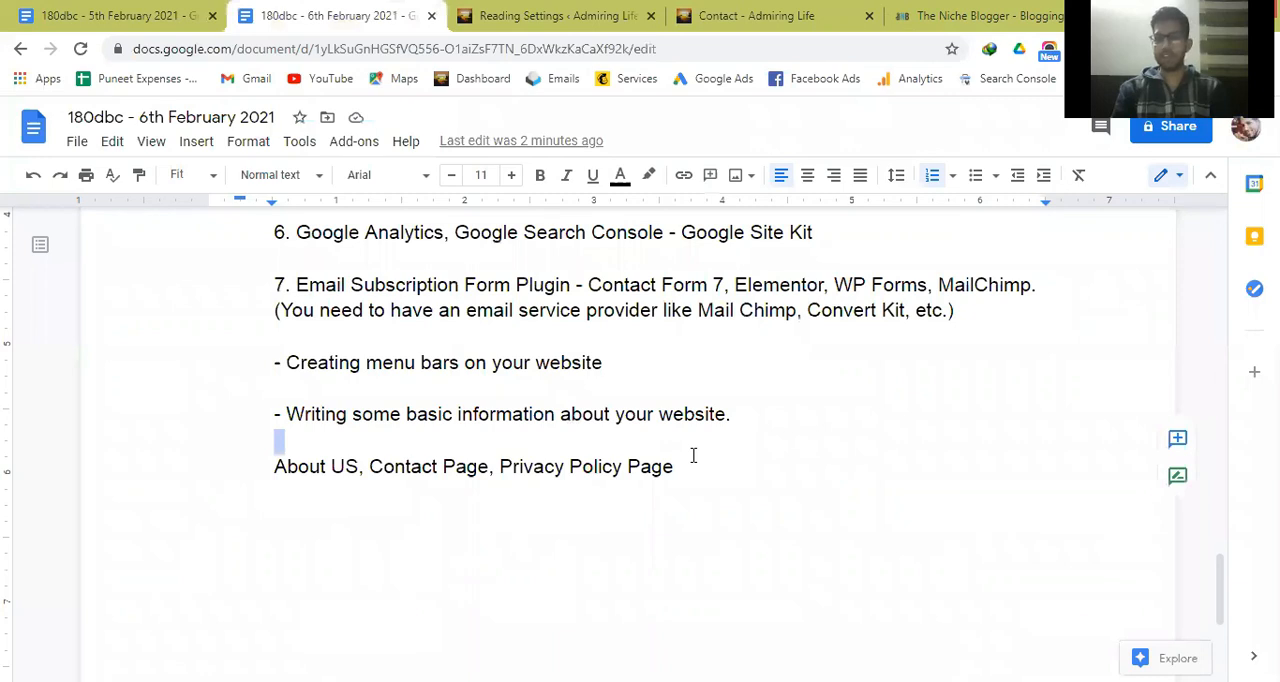
left_click(693, 455)
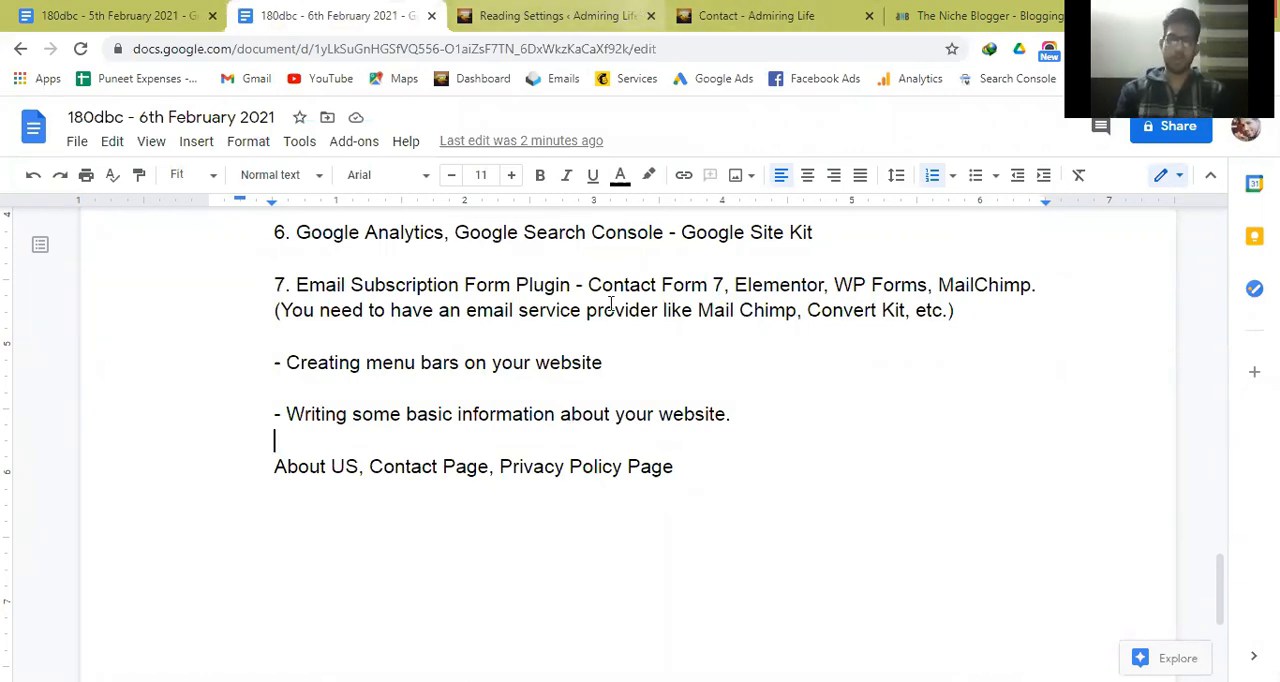
key("Down")
key("Down")
key("Return")
type("Day 3 ")
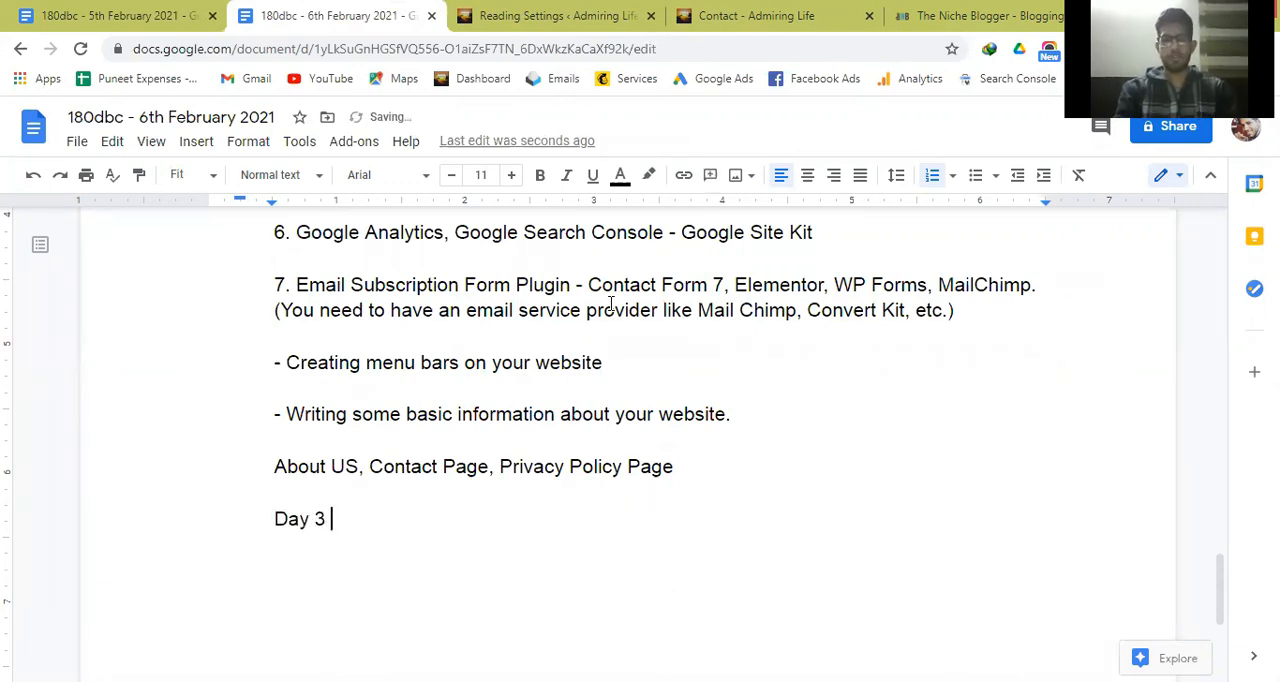
type("is about w")
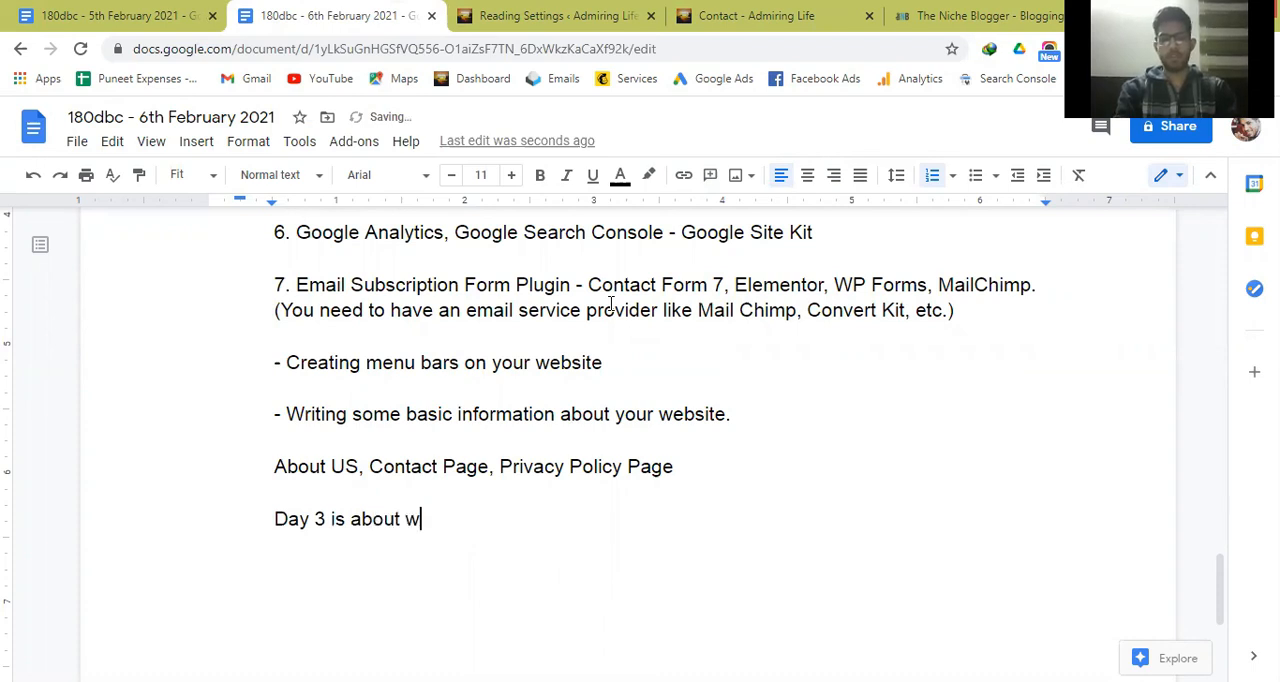
type("riting ma")
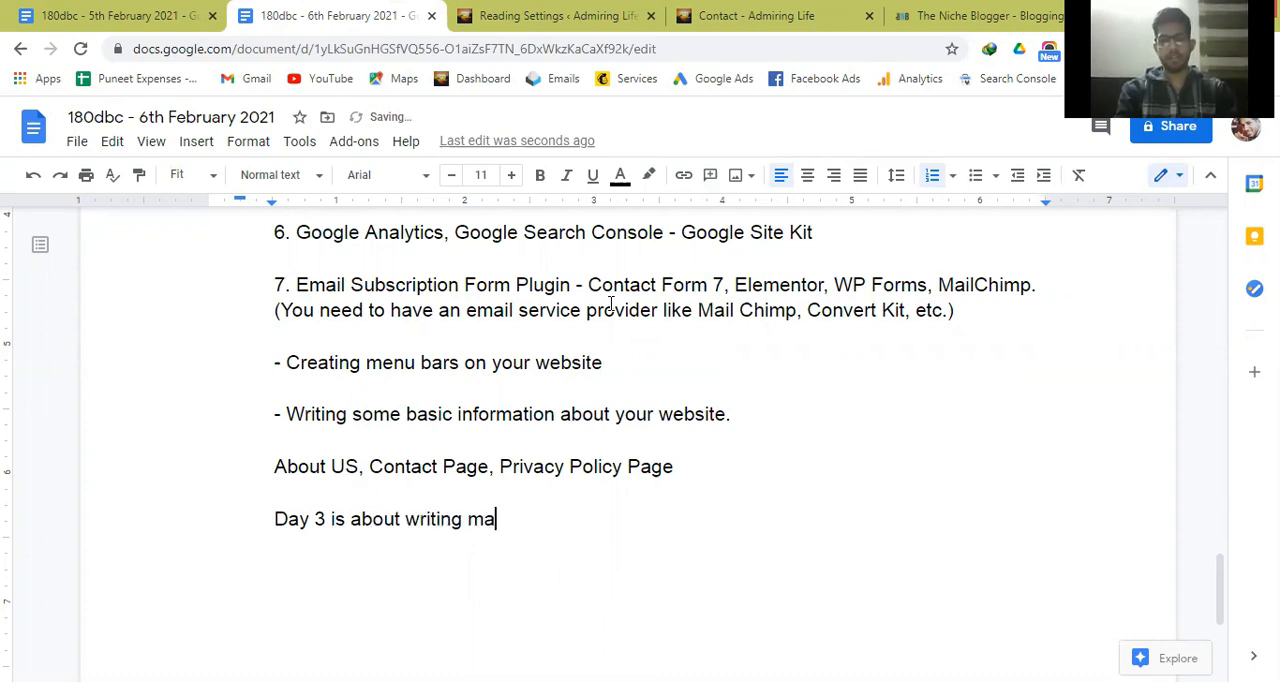
type("in articles, ")
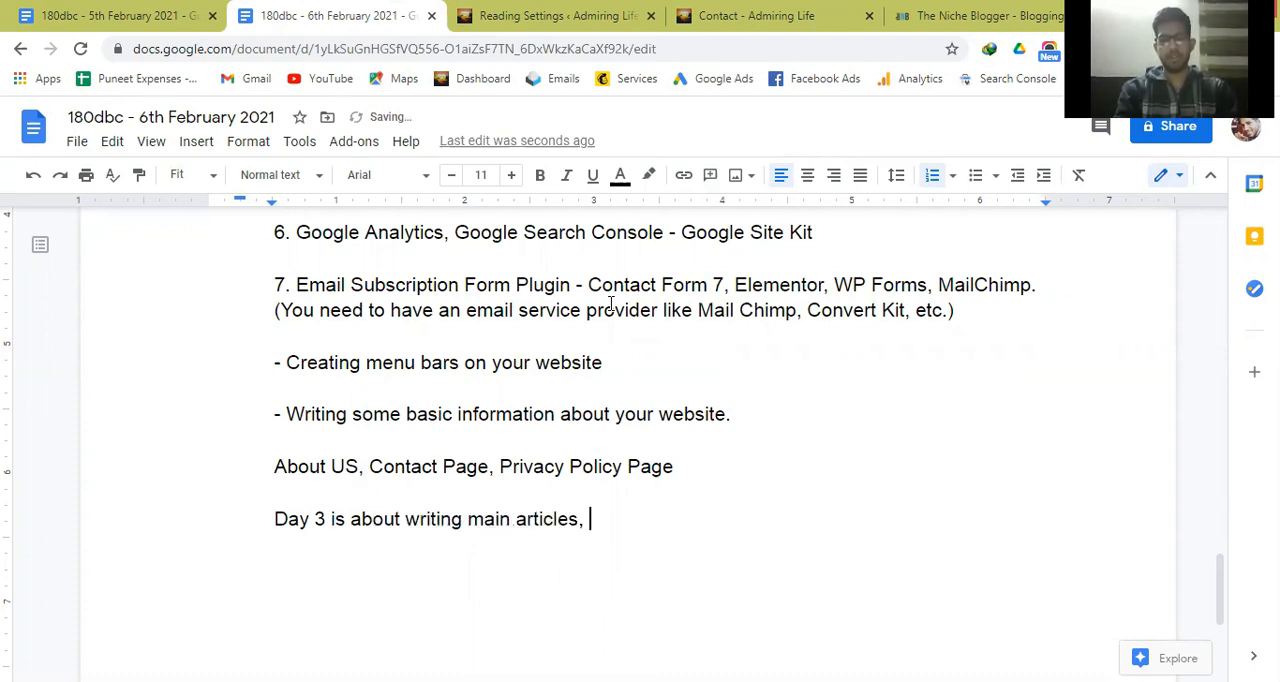
type("some content.")
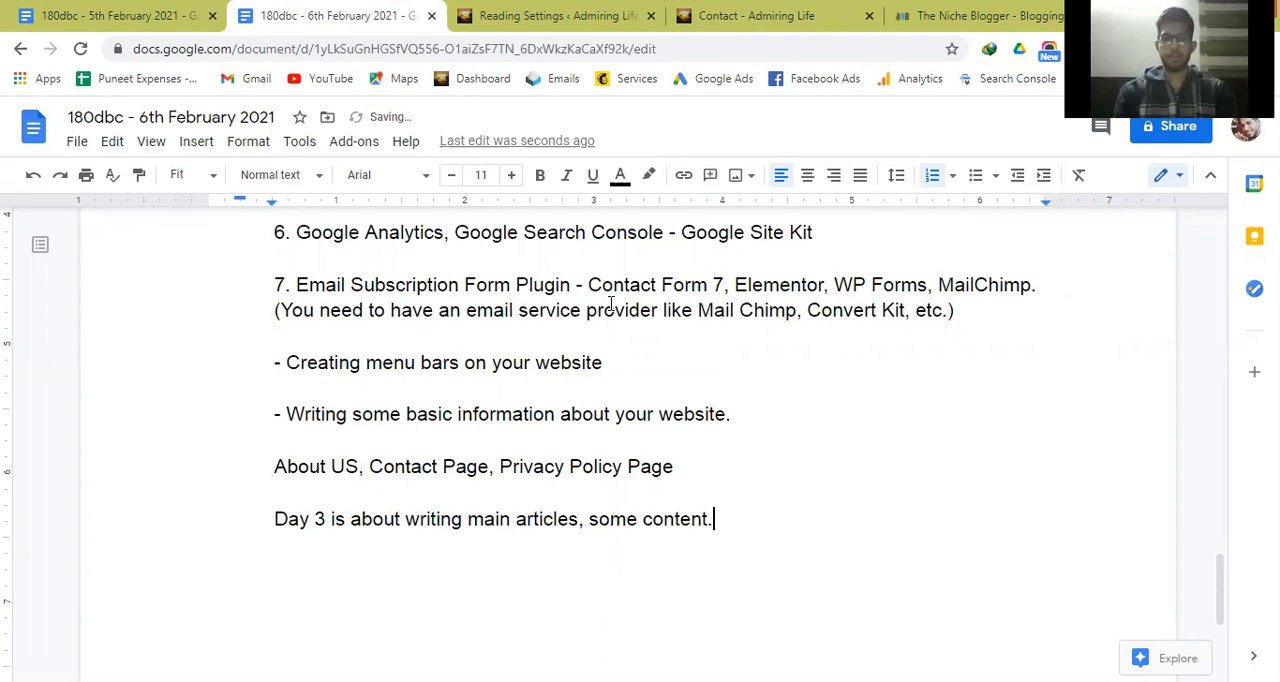
Make the whole "Day 3 is about writing main articles, some content." line bold.
key("ctrl+shift+Left")
key("ctrl+shift+Left")
key("ctrl+shift+Left")
key("ctrl+shift+Left")
key("ctrl+shift+Left")
key("ctrl+shift+Left")
key("ctrl+shift+Left")
key("ctrl+shift+Left")
key("ctrl+shift+Left")
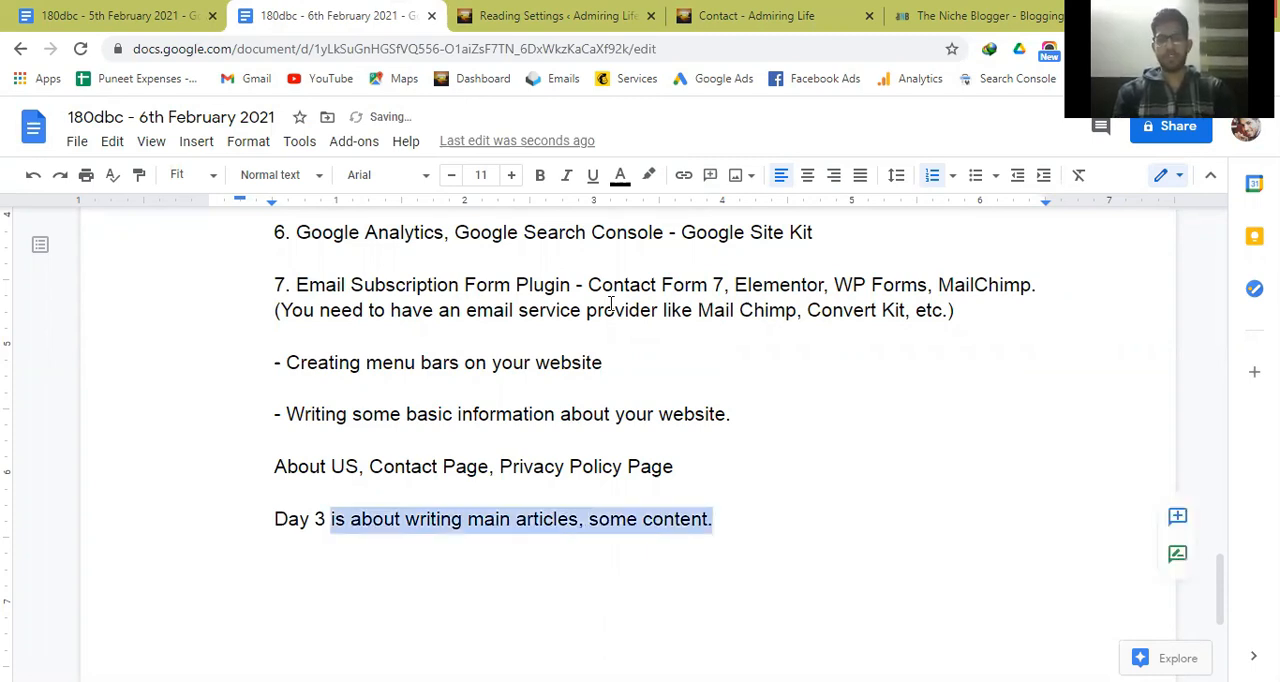
key("ctrl+shift+Left")
key("ctrl+shift+Left")
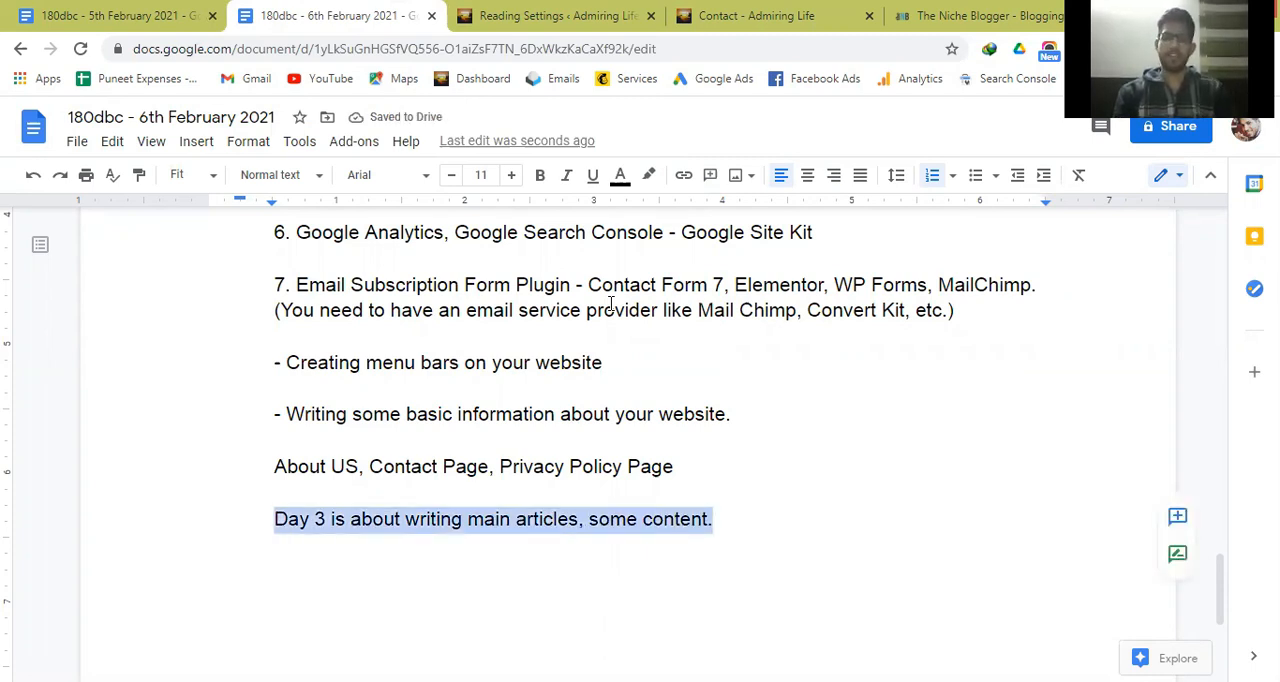
key("ctrl+b")
key("Right")
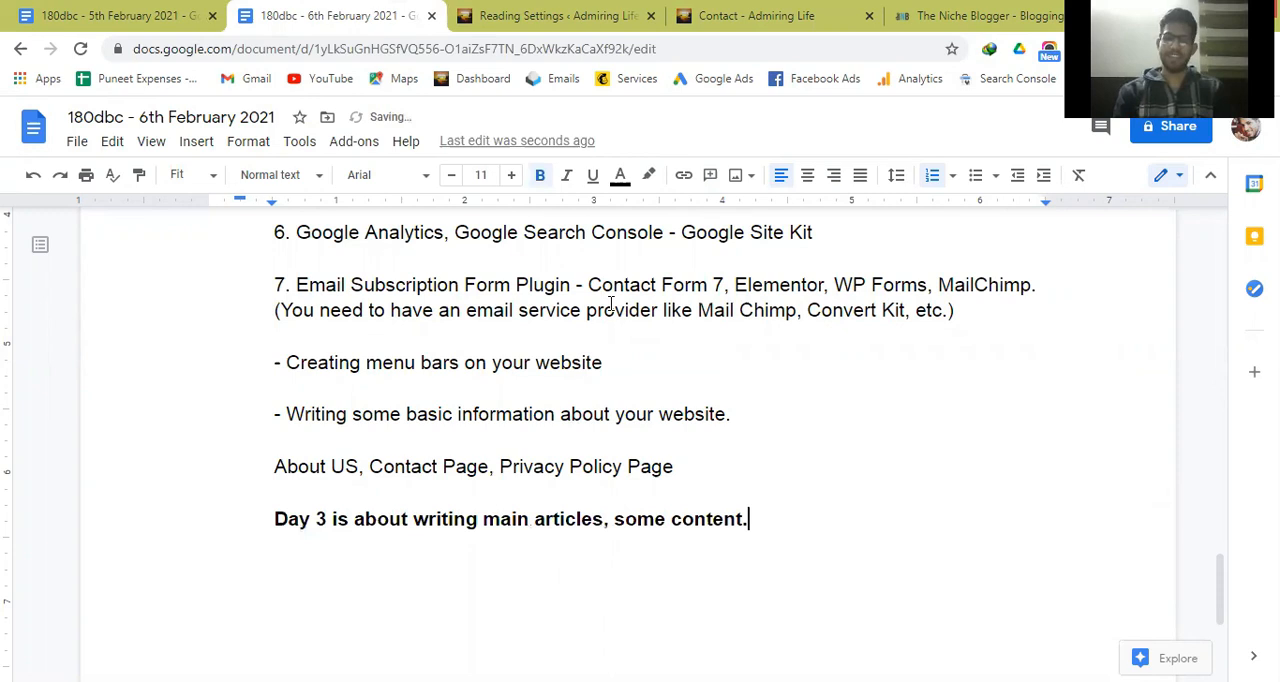